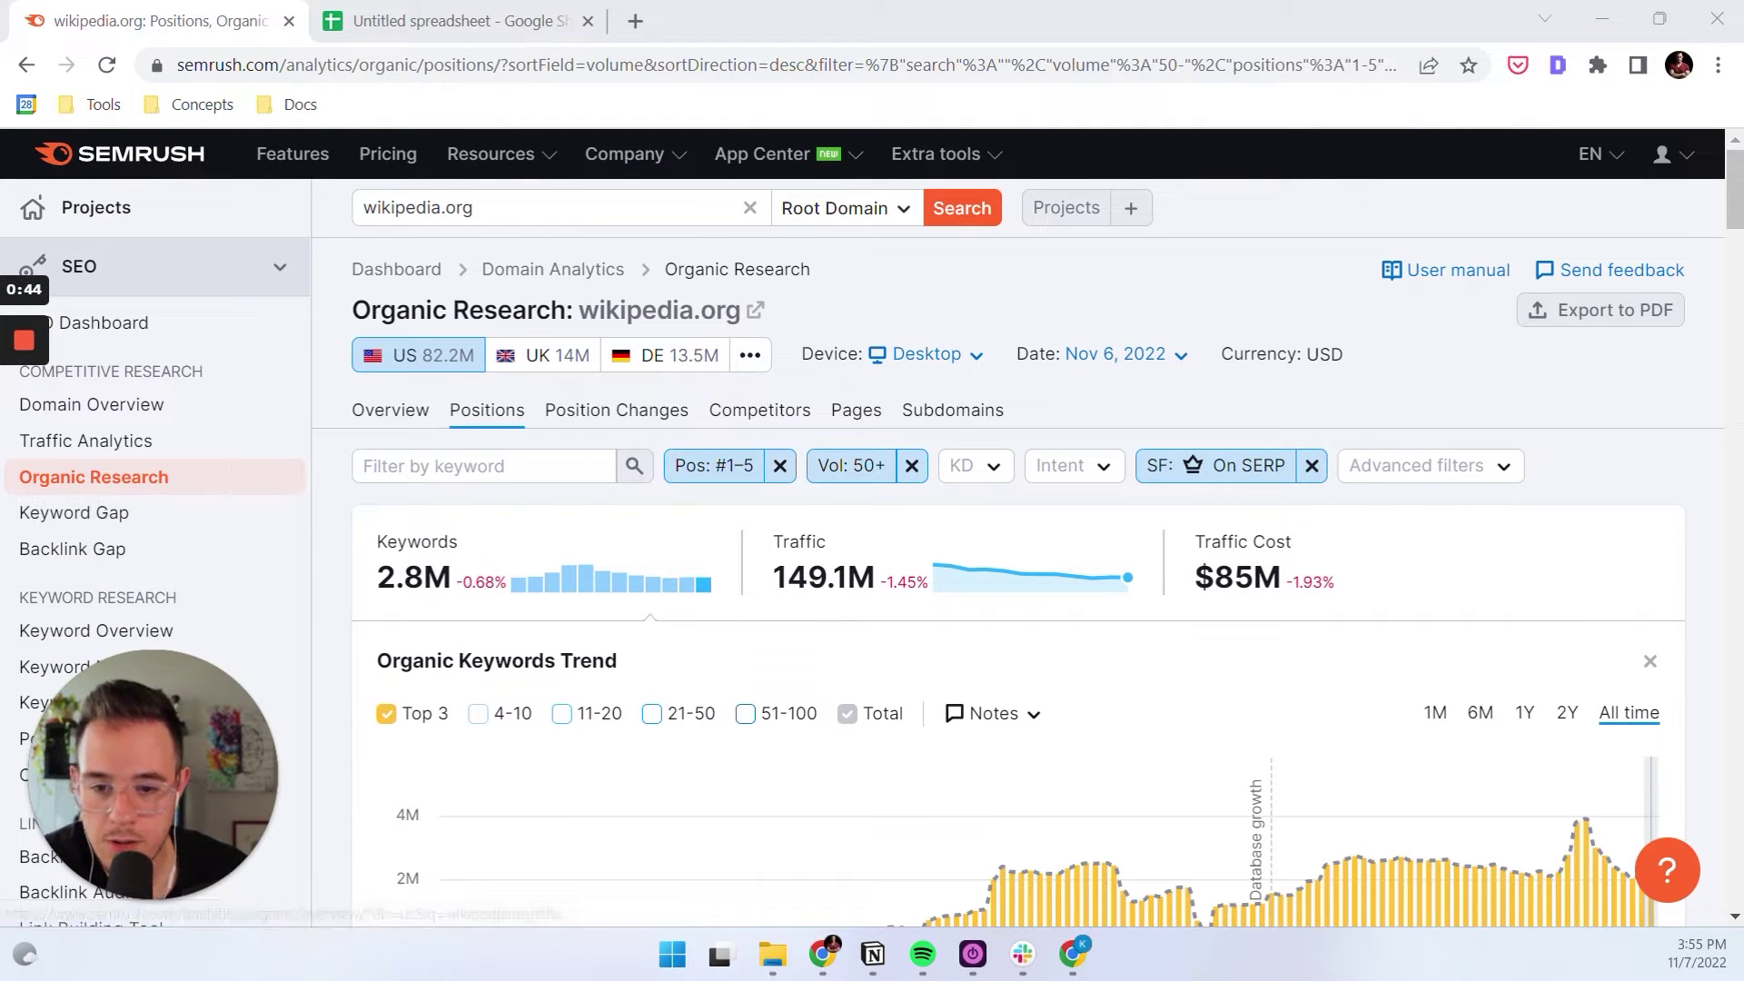
# Highlight the analysed domain wikipedia.org in the filtered Positions report
pyautogui.moveTo(578, 310); pyautogui.dragTo(768, 323)
# Check the Pos #1–5 and Vol 50+ filter chips, then bring up the SF: On SERP feature choices
pyautogui.click(894, 318)
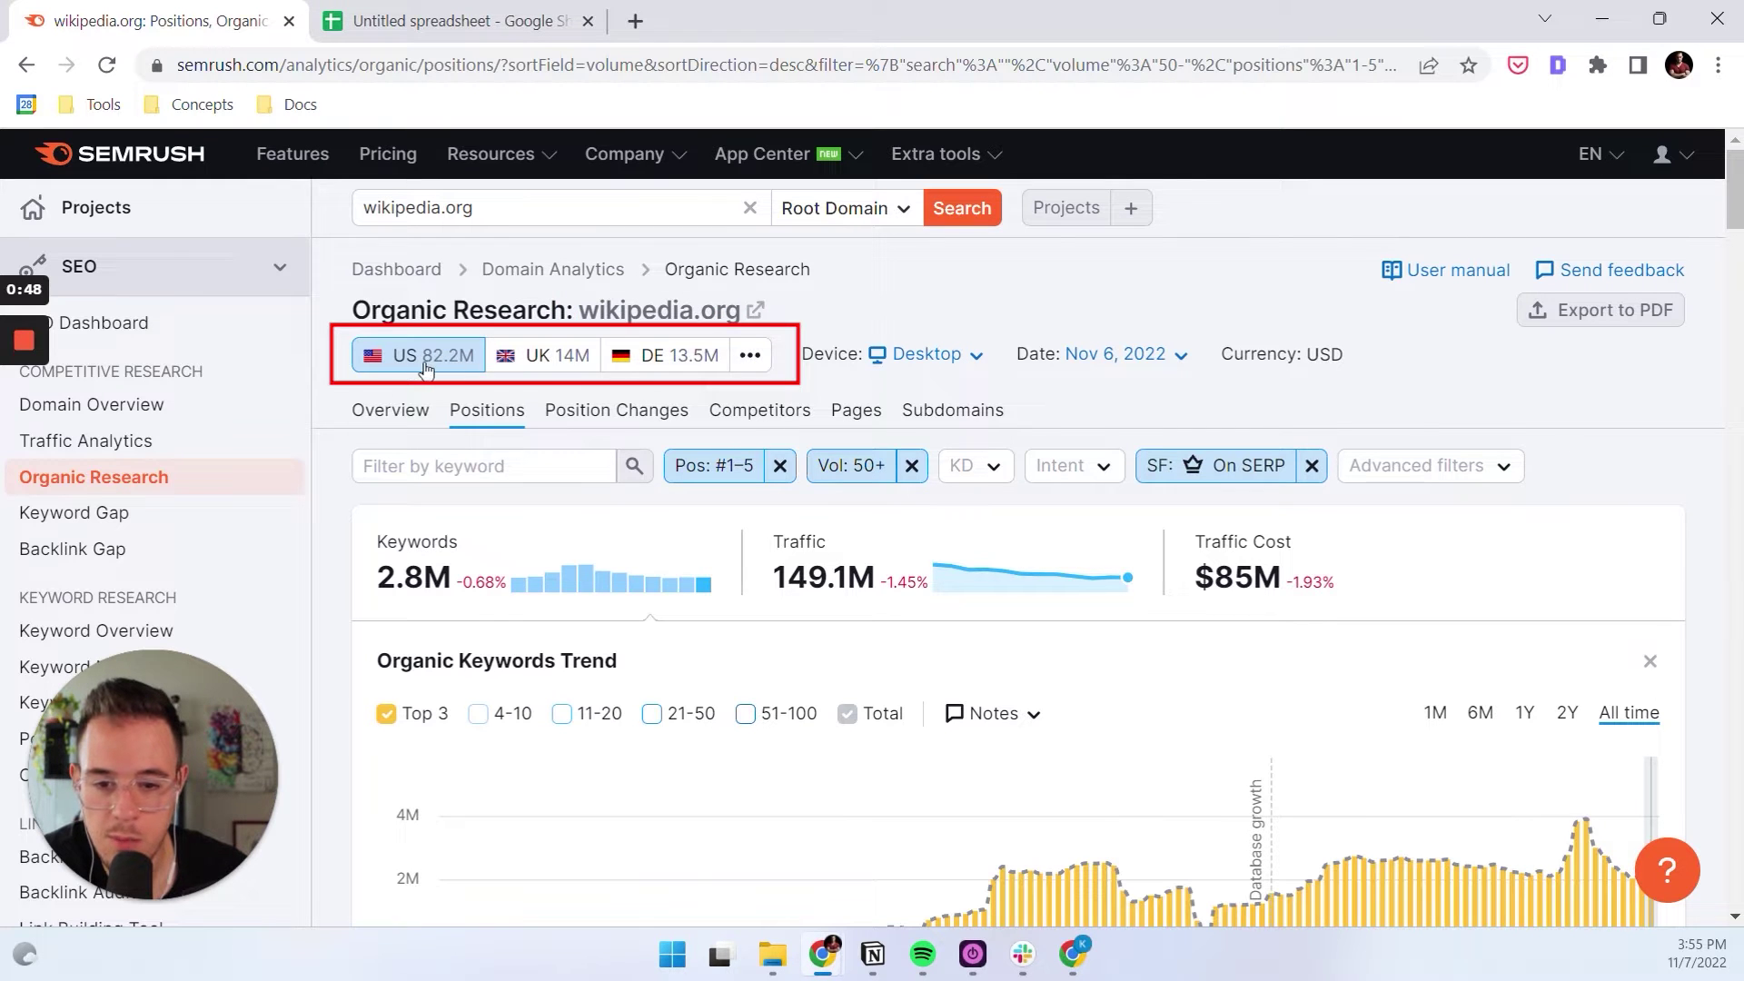
pyautogui.scroll(-1, 672, 467)
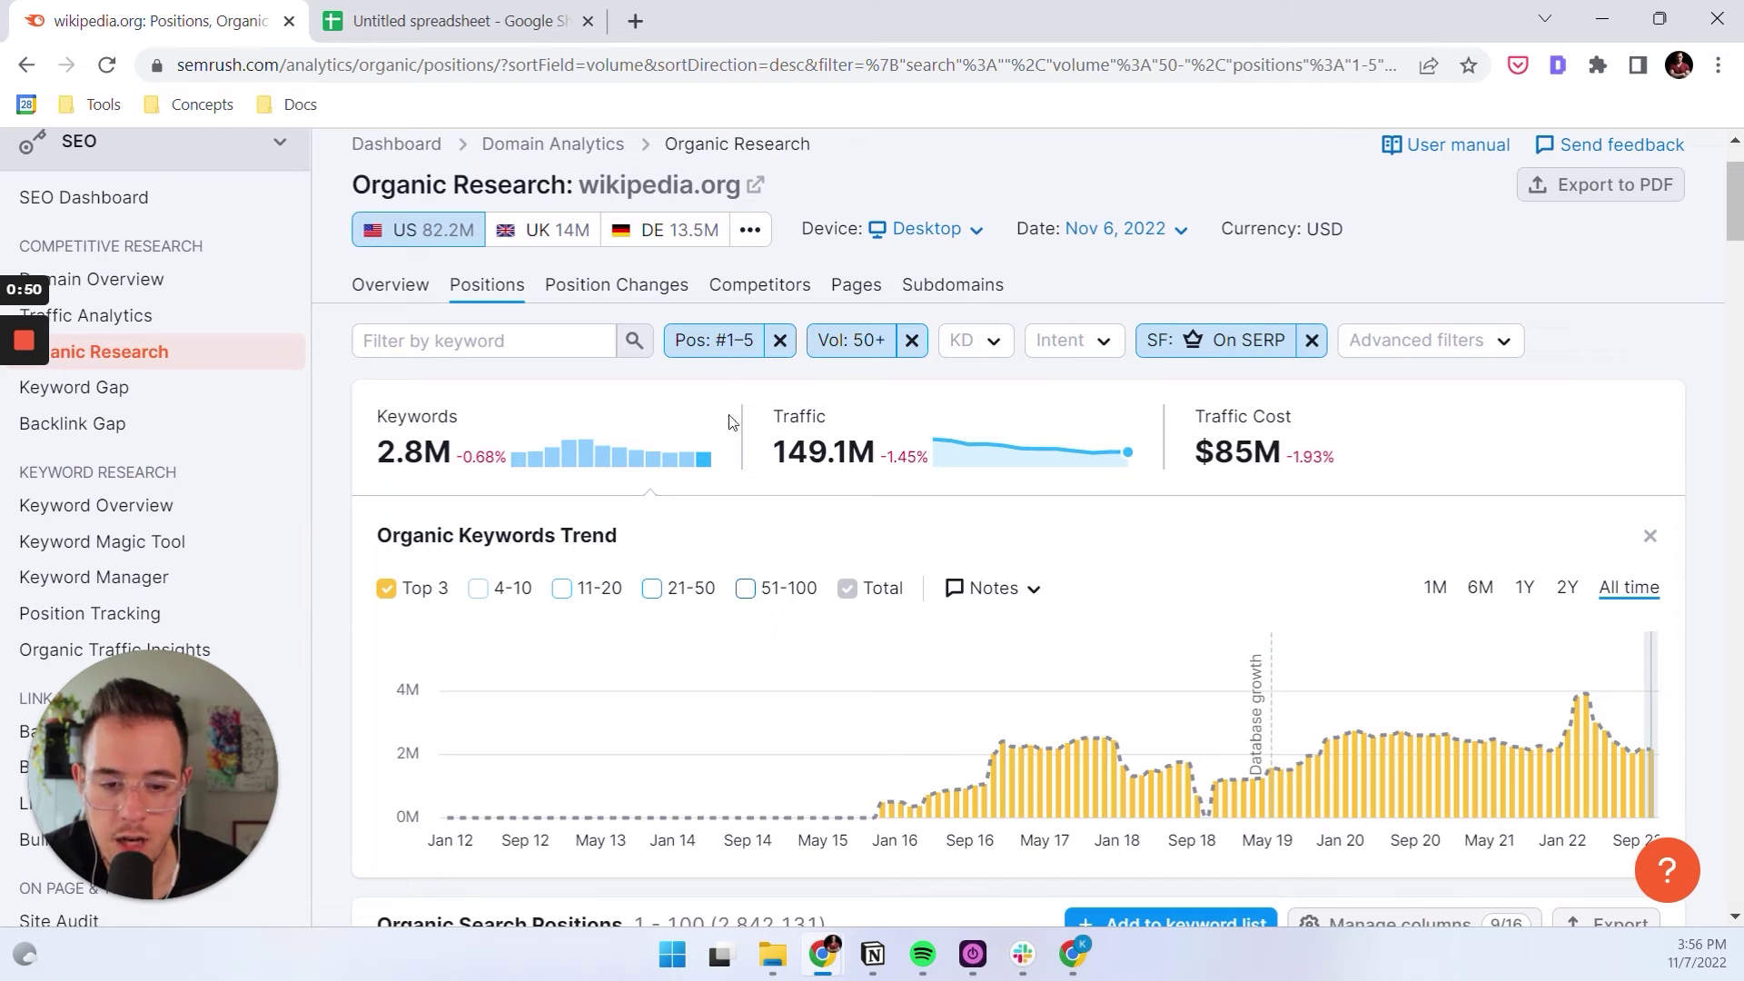
pyautogui.click(726, 362)
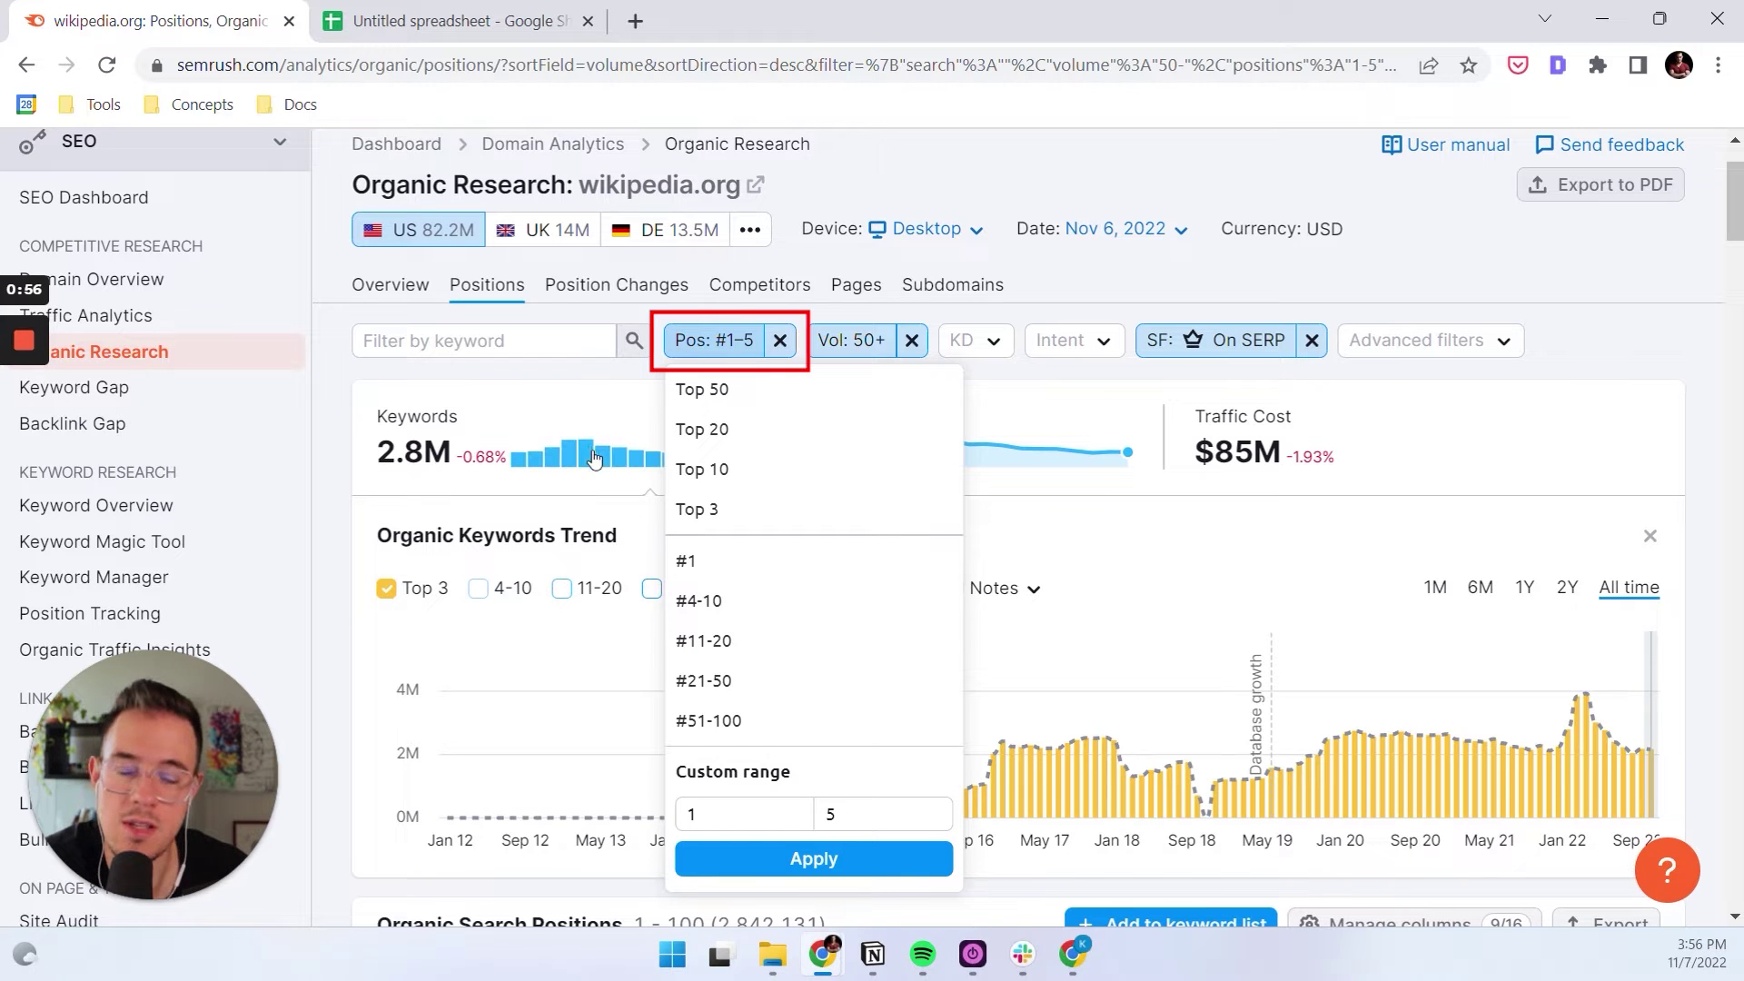
pyautogui.click(849, 340)
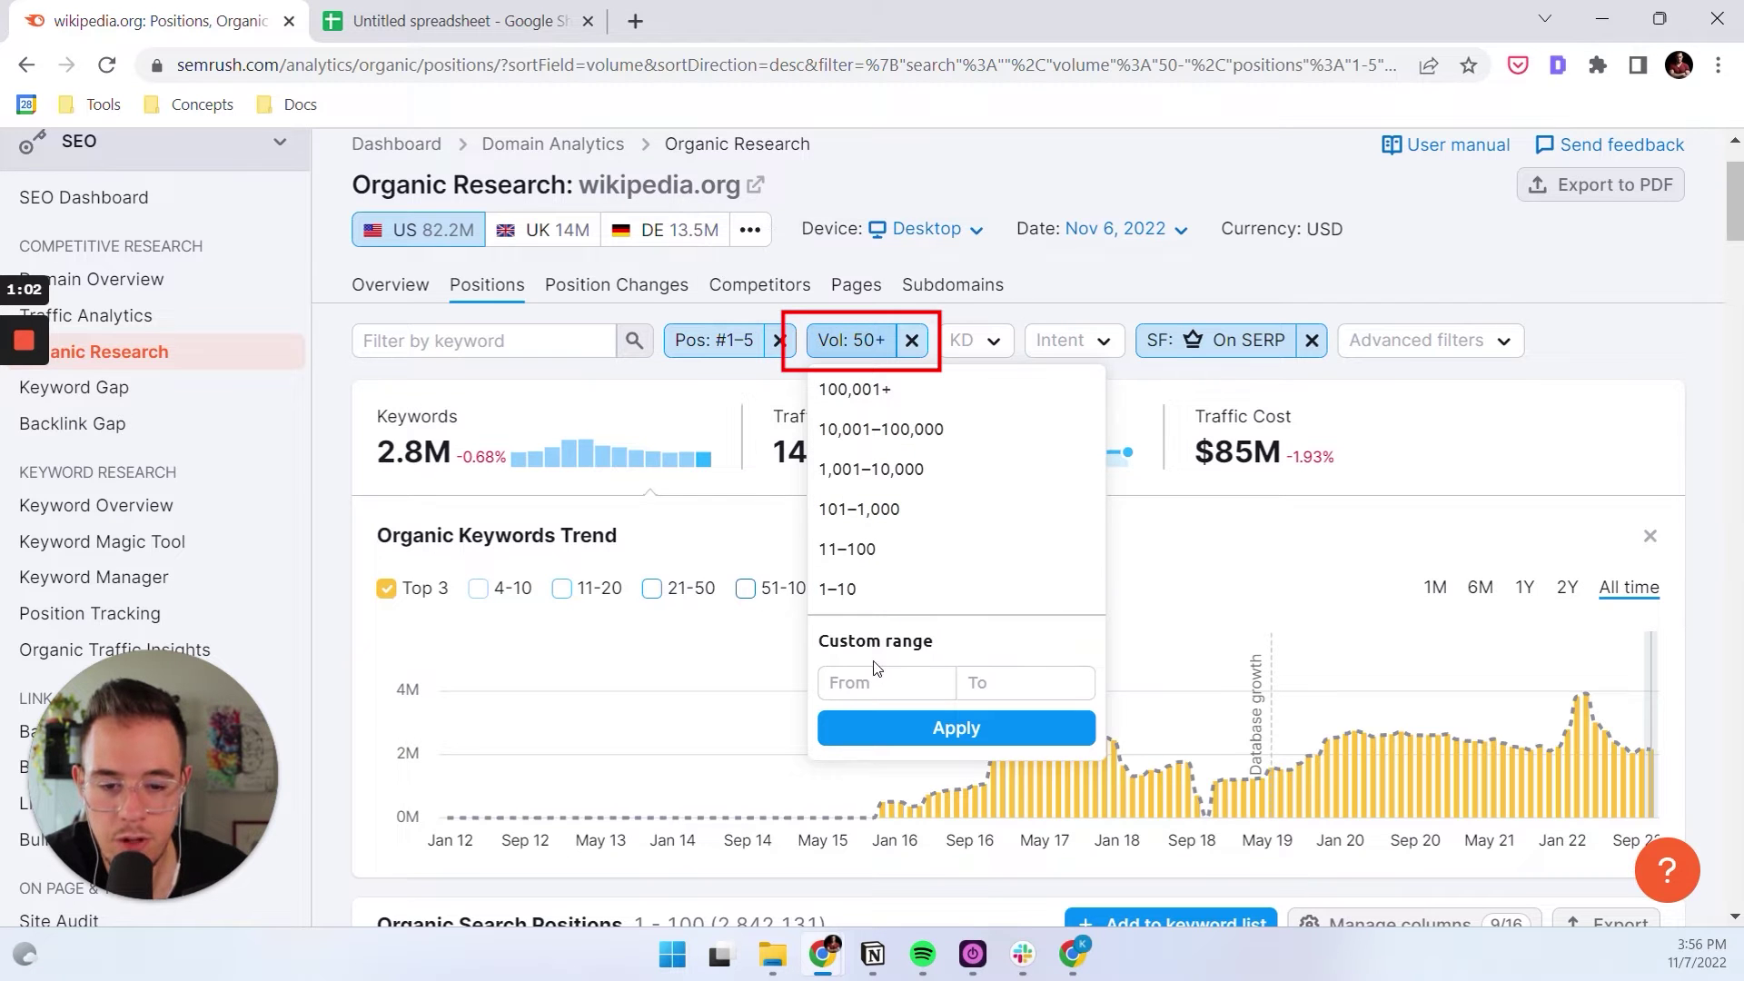
pyautogui.click(761, 393)
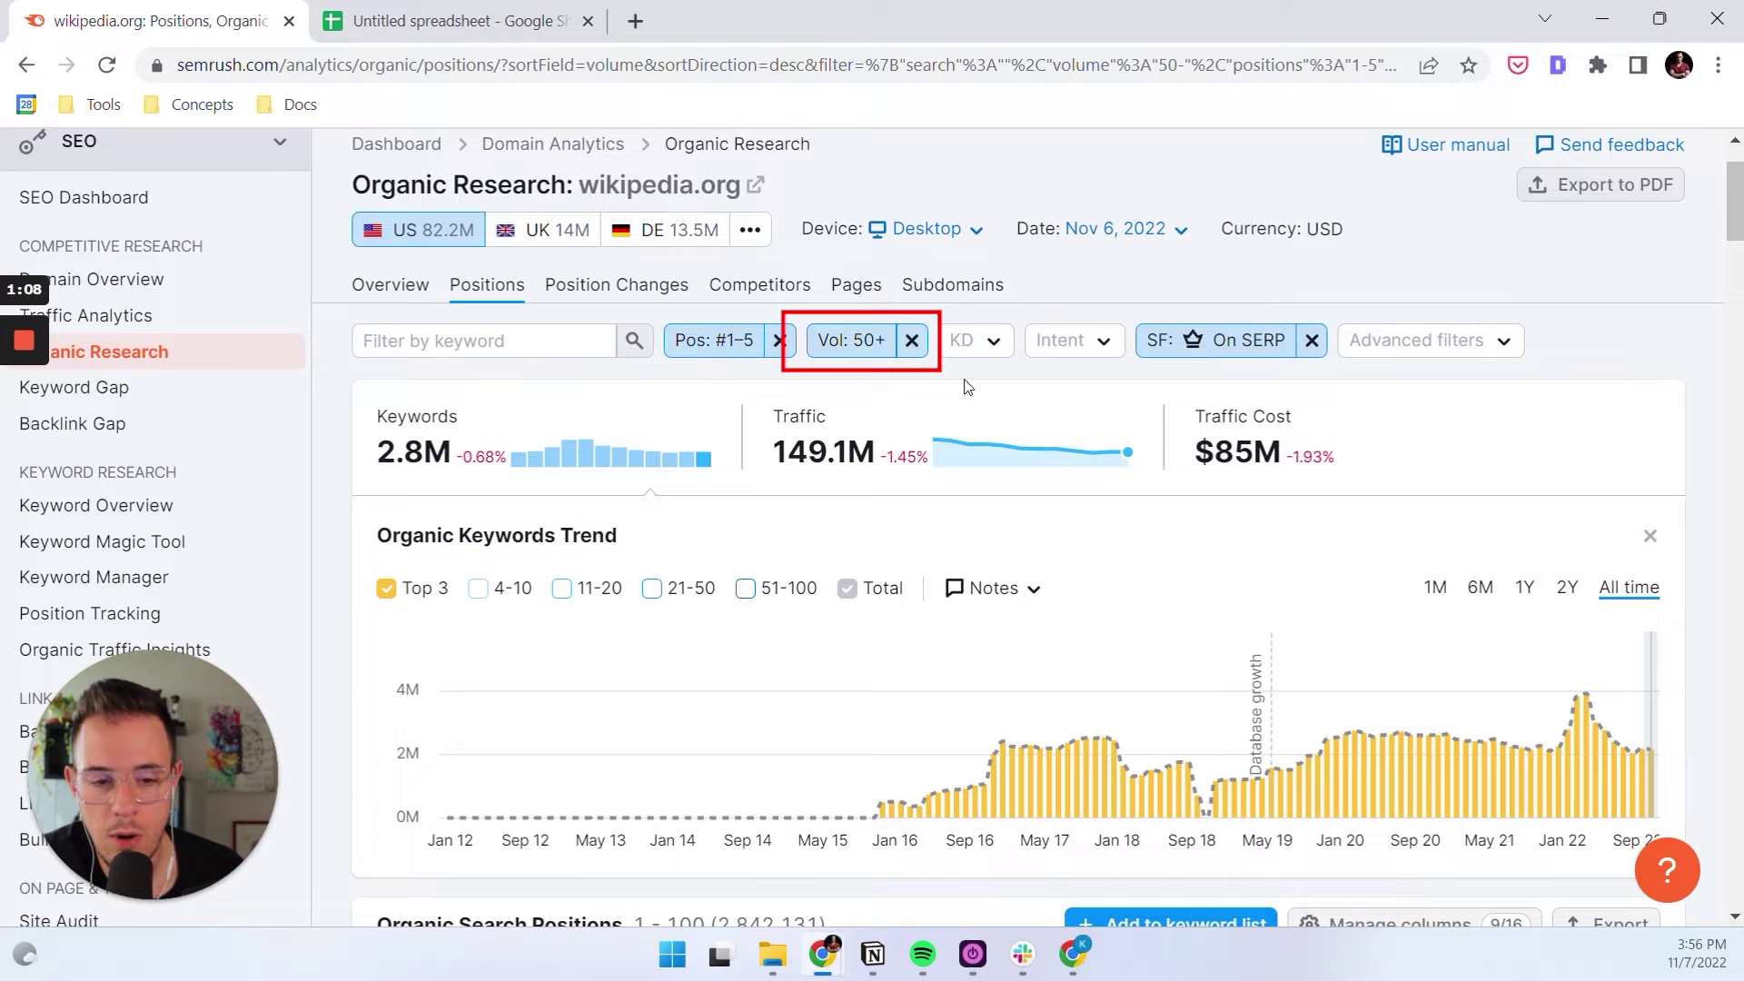
pyautogui.click(1232, 352)
pyautogui.moveTo(1255, 427)
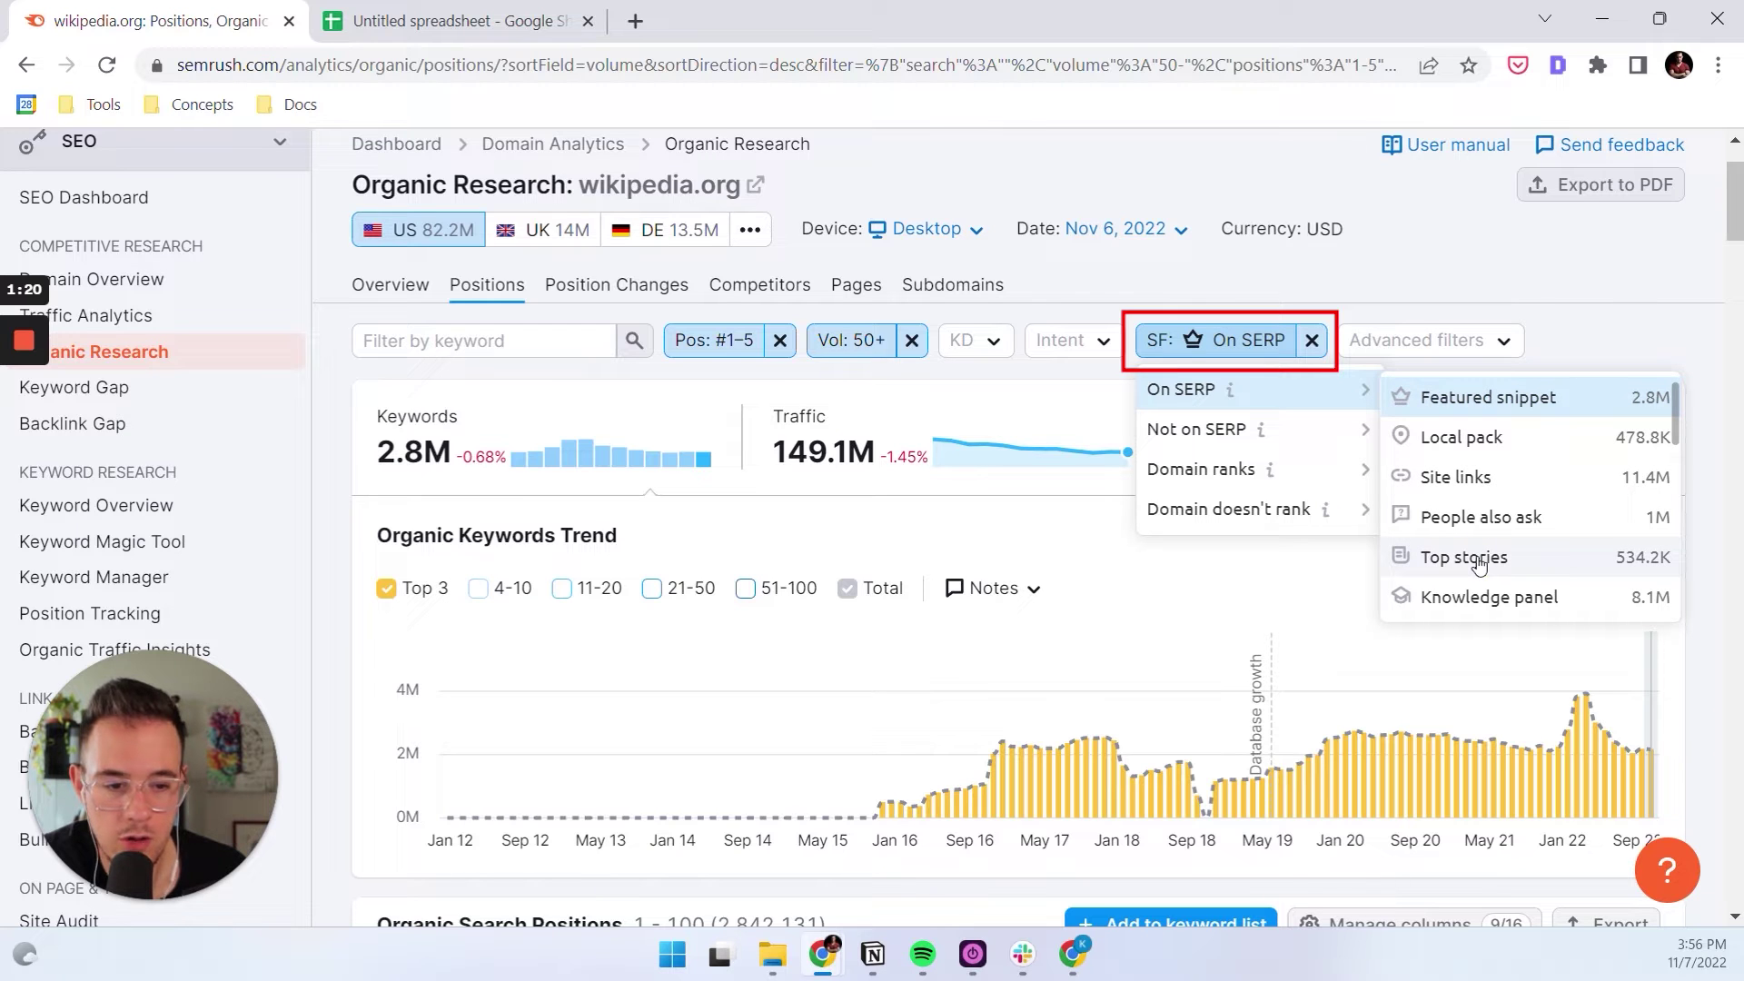
# Close the SERP-feature dropdown and scroll to the table, highlighting its 2,842,131 keyword total
pyautogui.scroll(-3, 1479, 562)
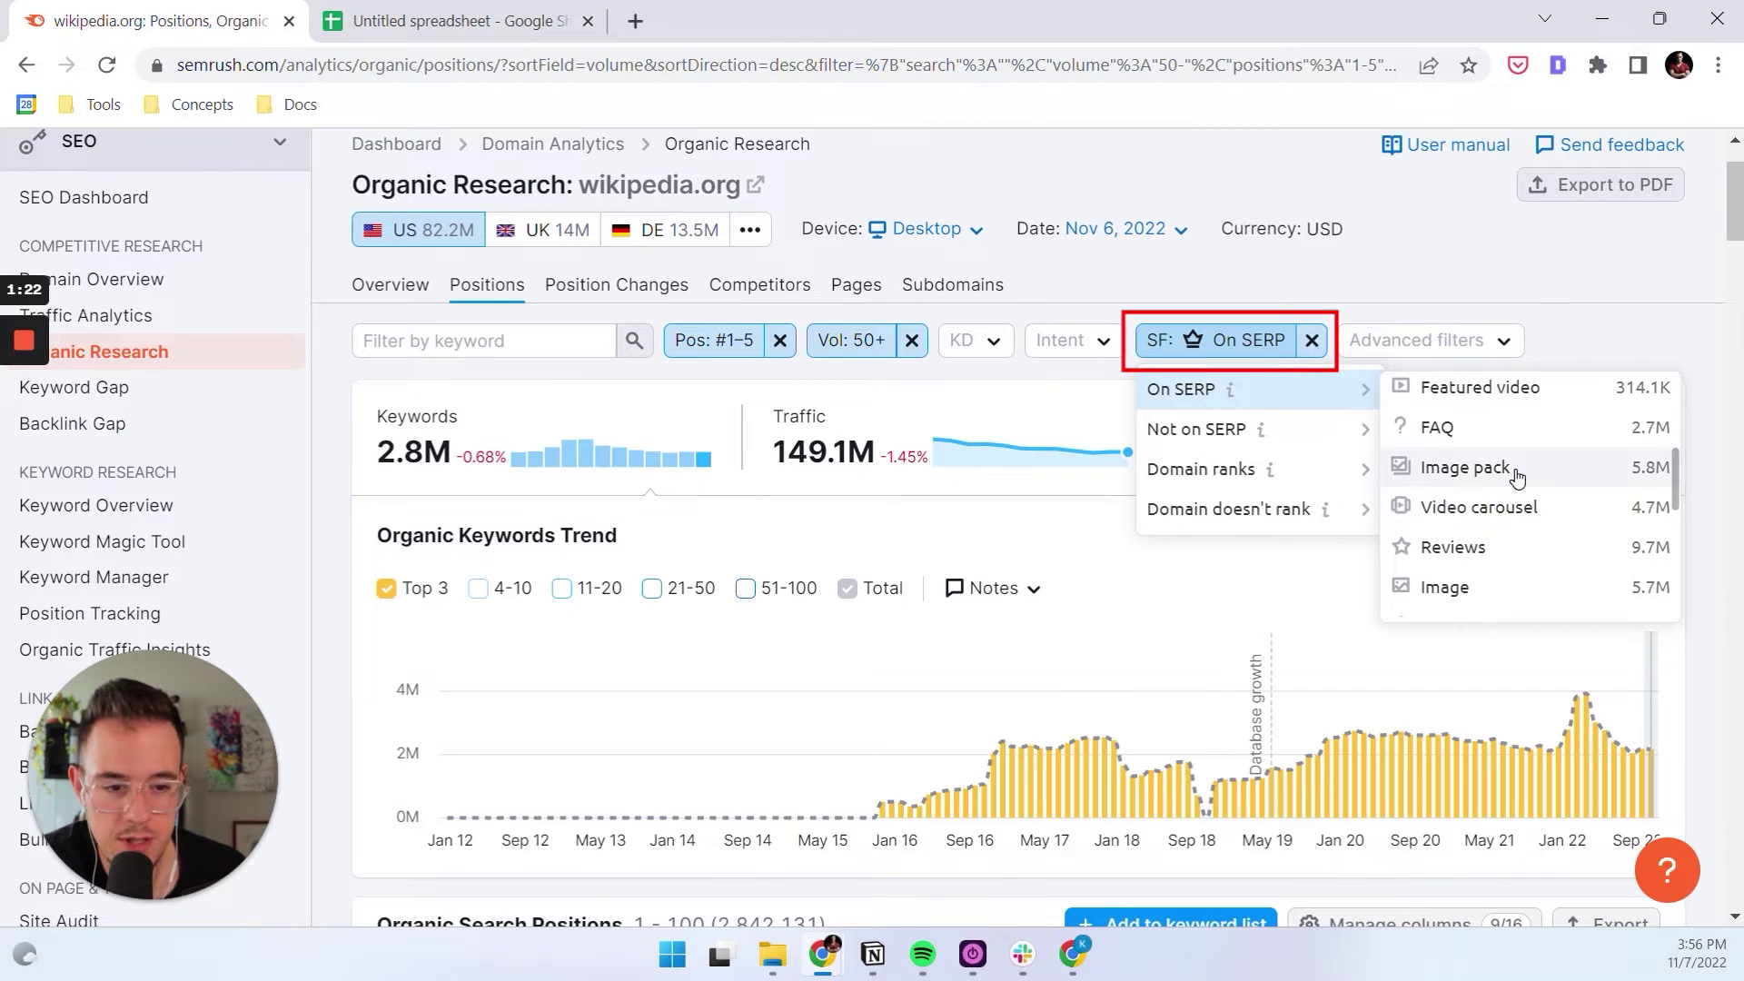
pyautogui.scroll(-3, 1517, 490)
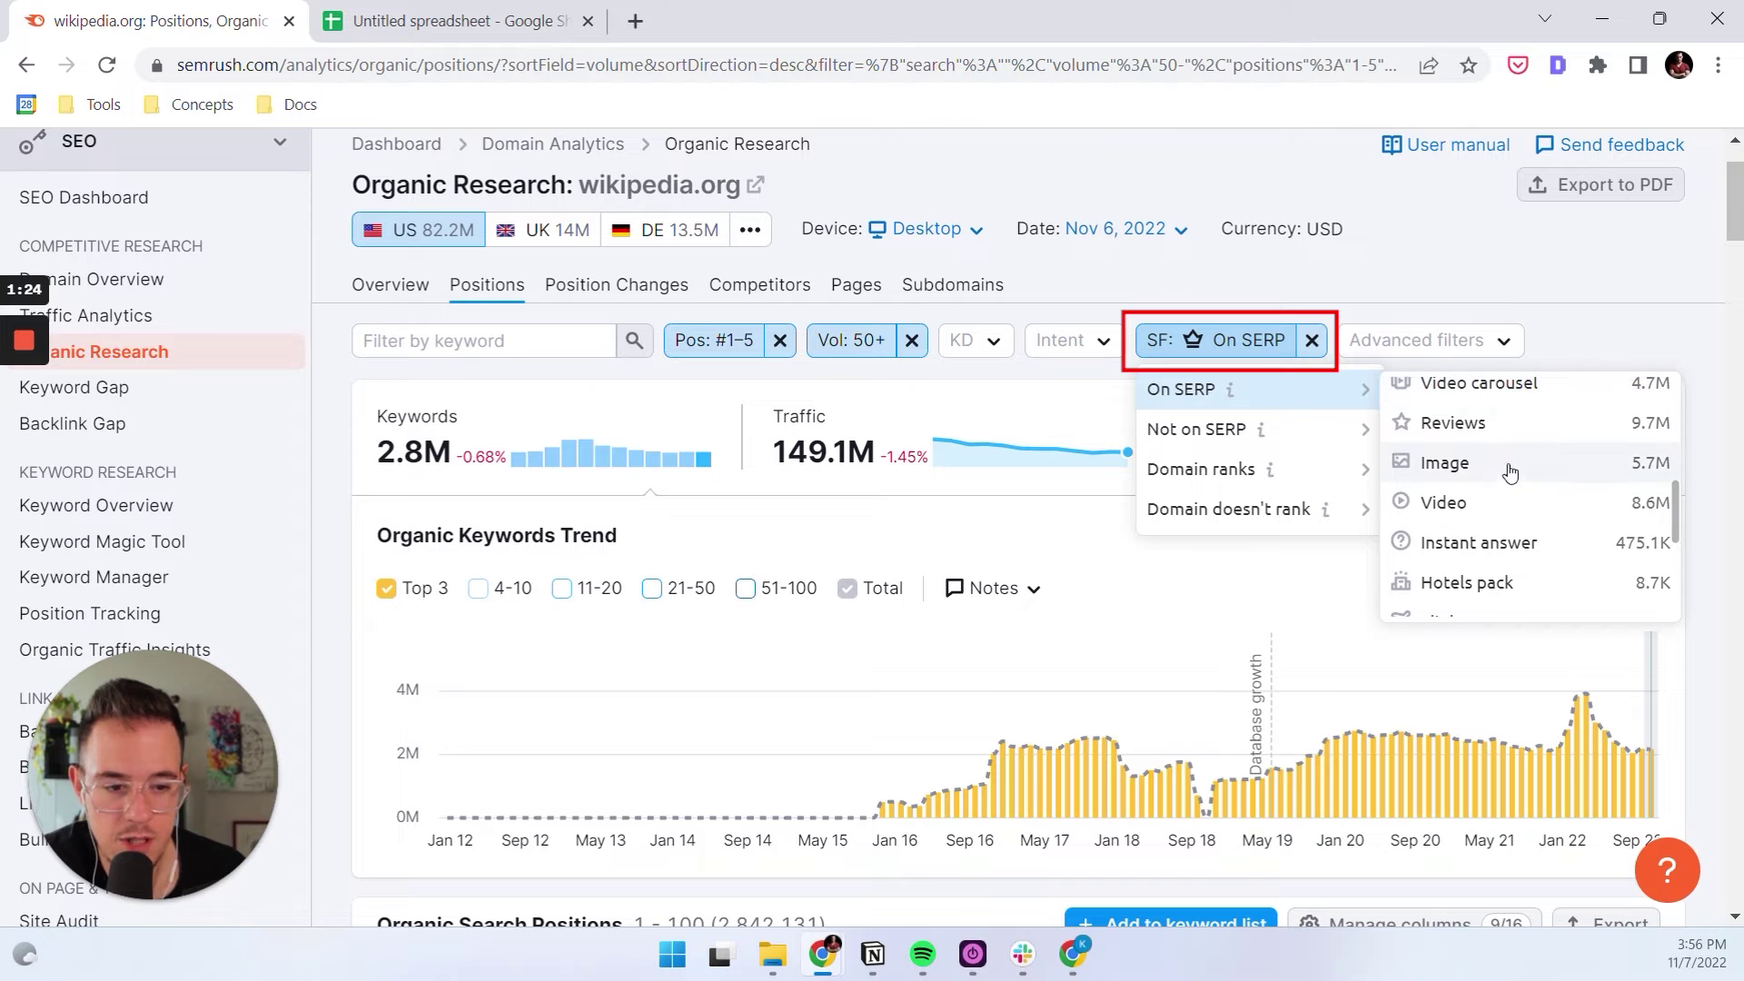
pyautogui.scroll(-5, 1509, 471)
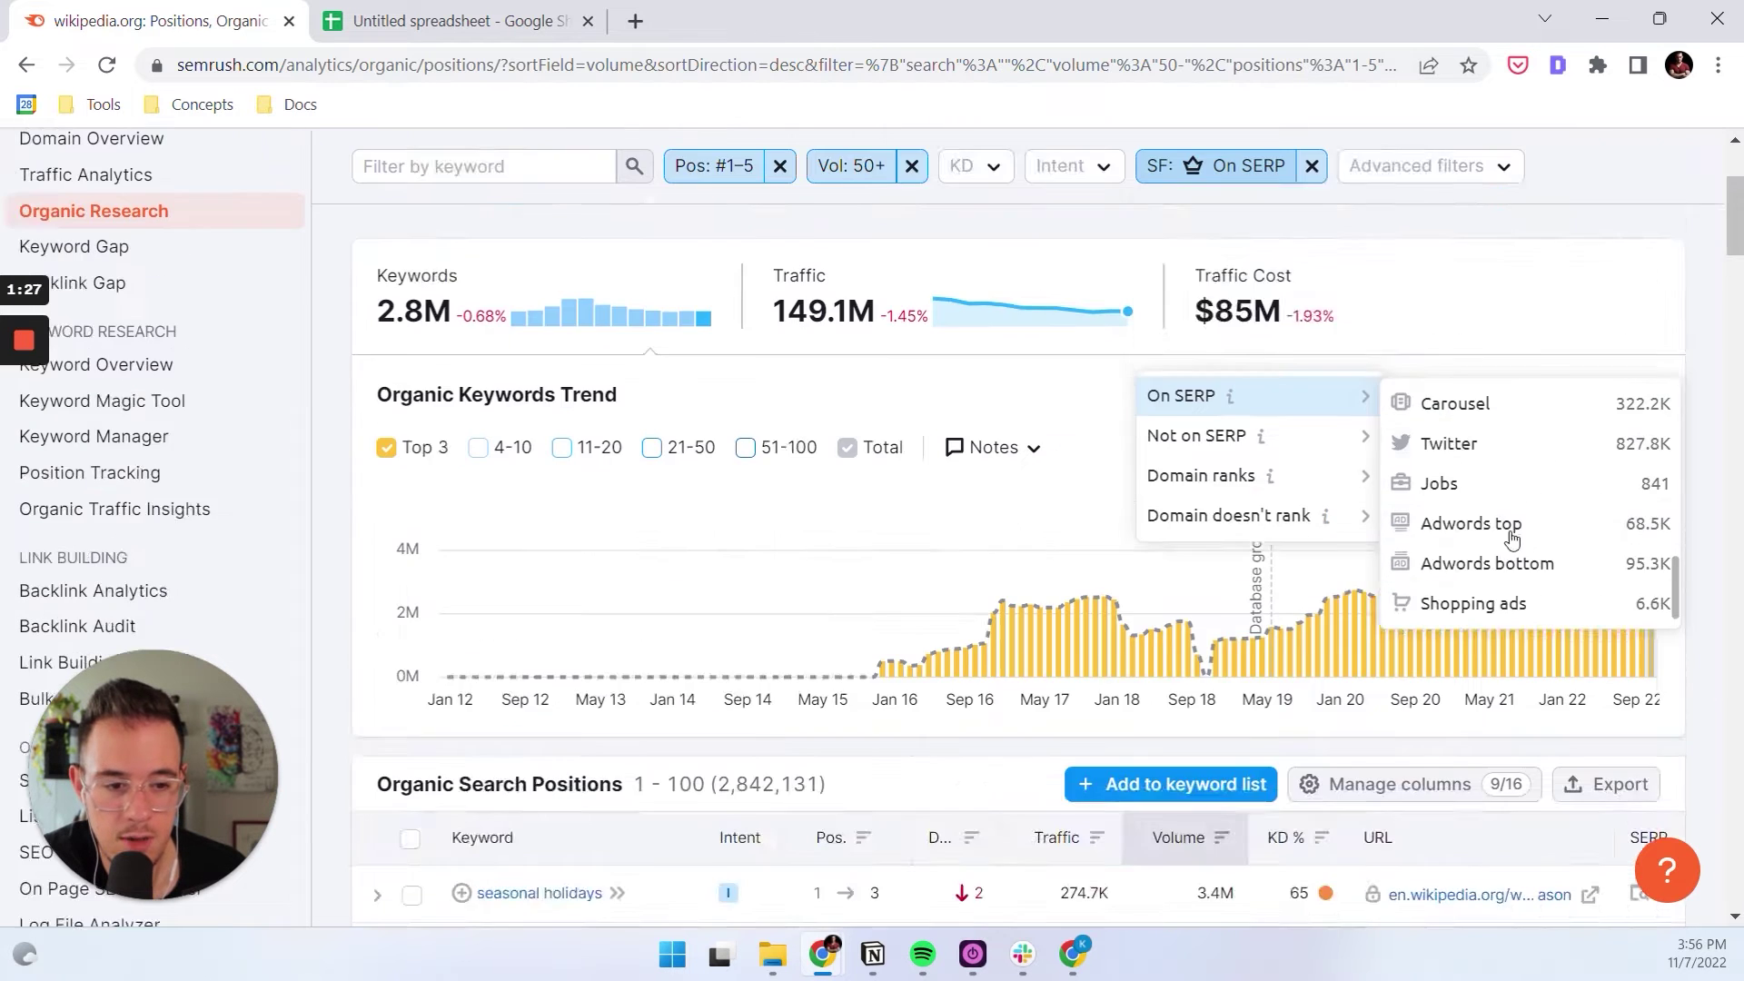
pyautogui.scroll(4, 1512, 538)
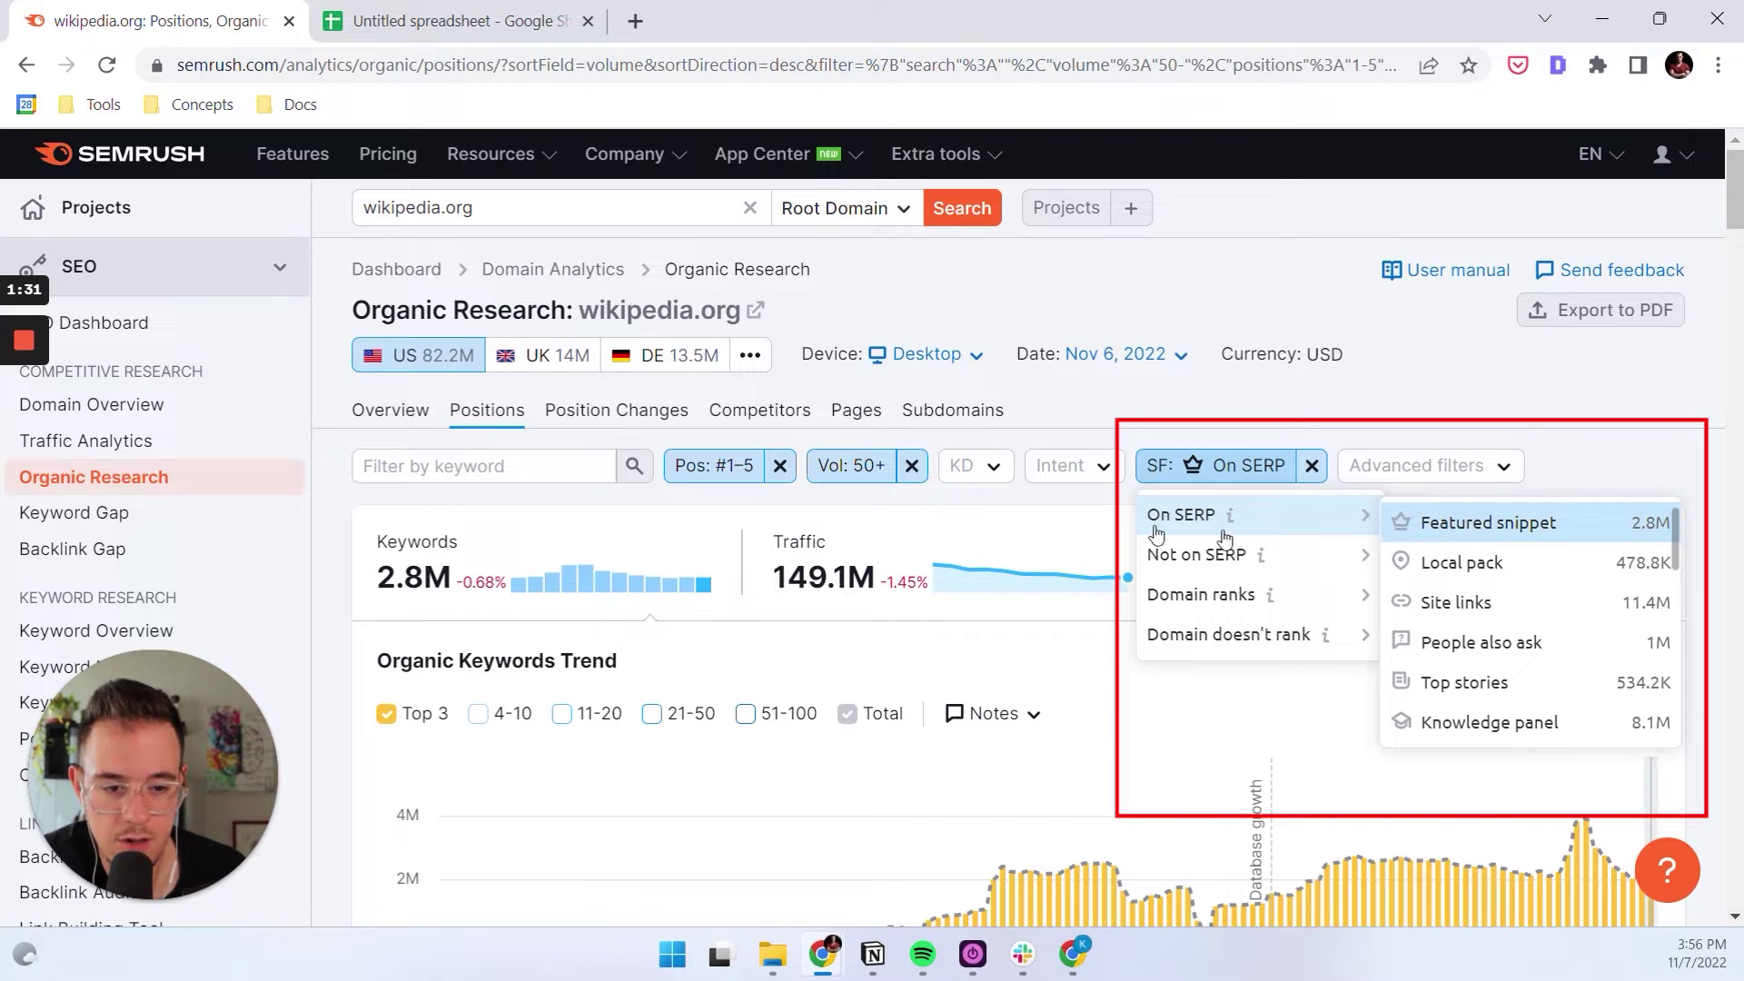
pyautogui.click(1057, 502)
pyautogui.scroll(-3, 1056, 503)
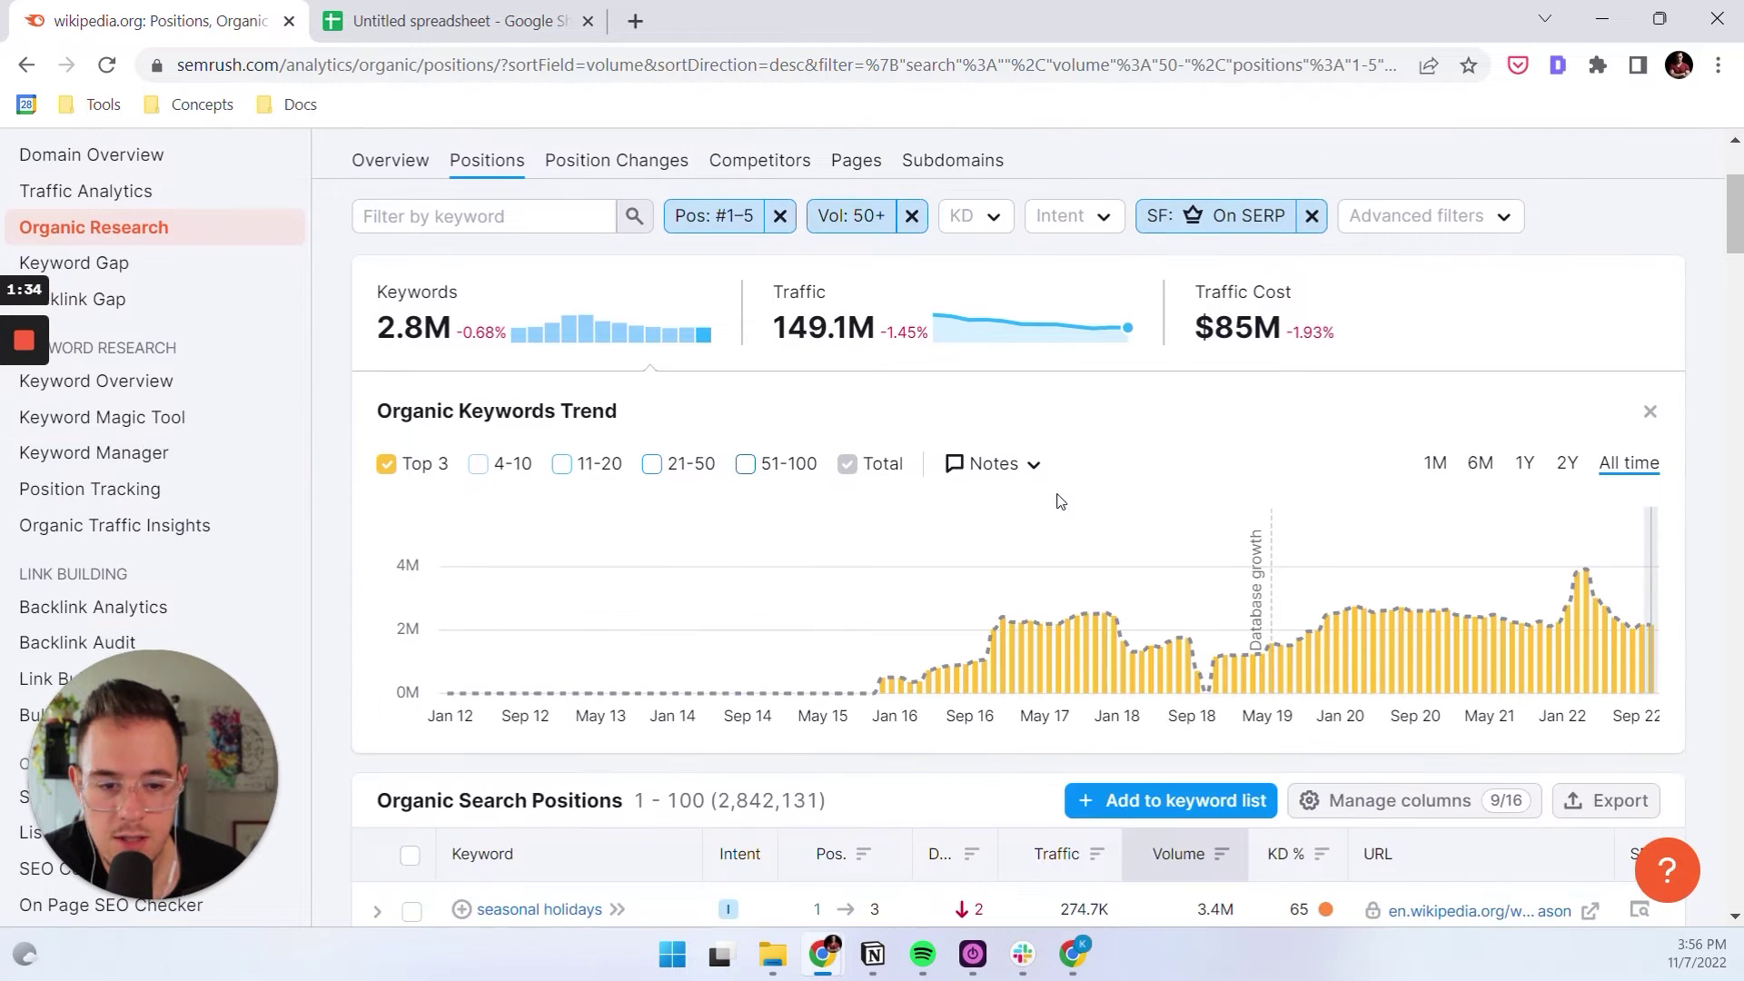
pyautogui.scroll(-3, 860, 606)
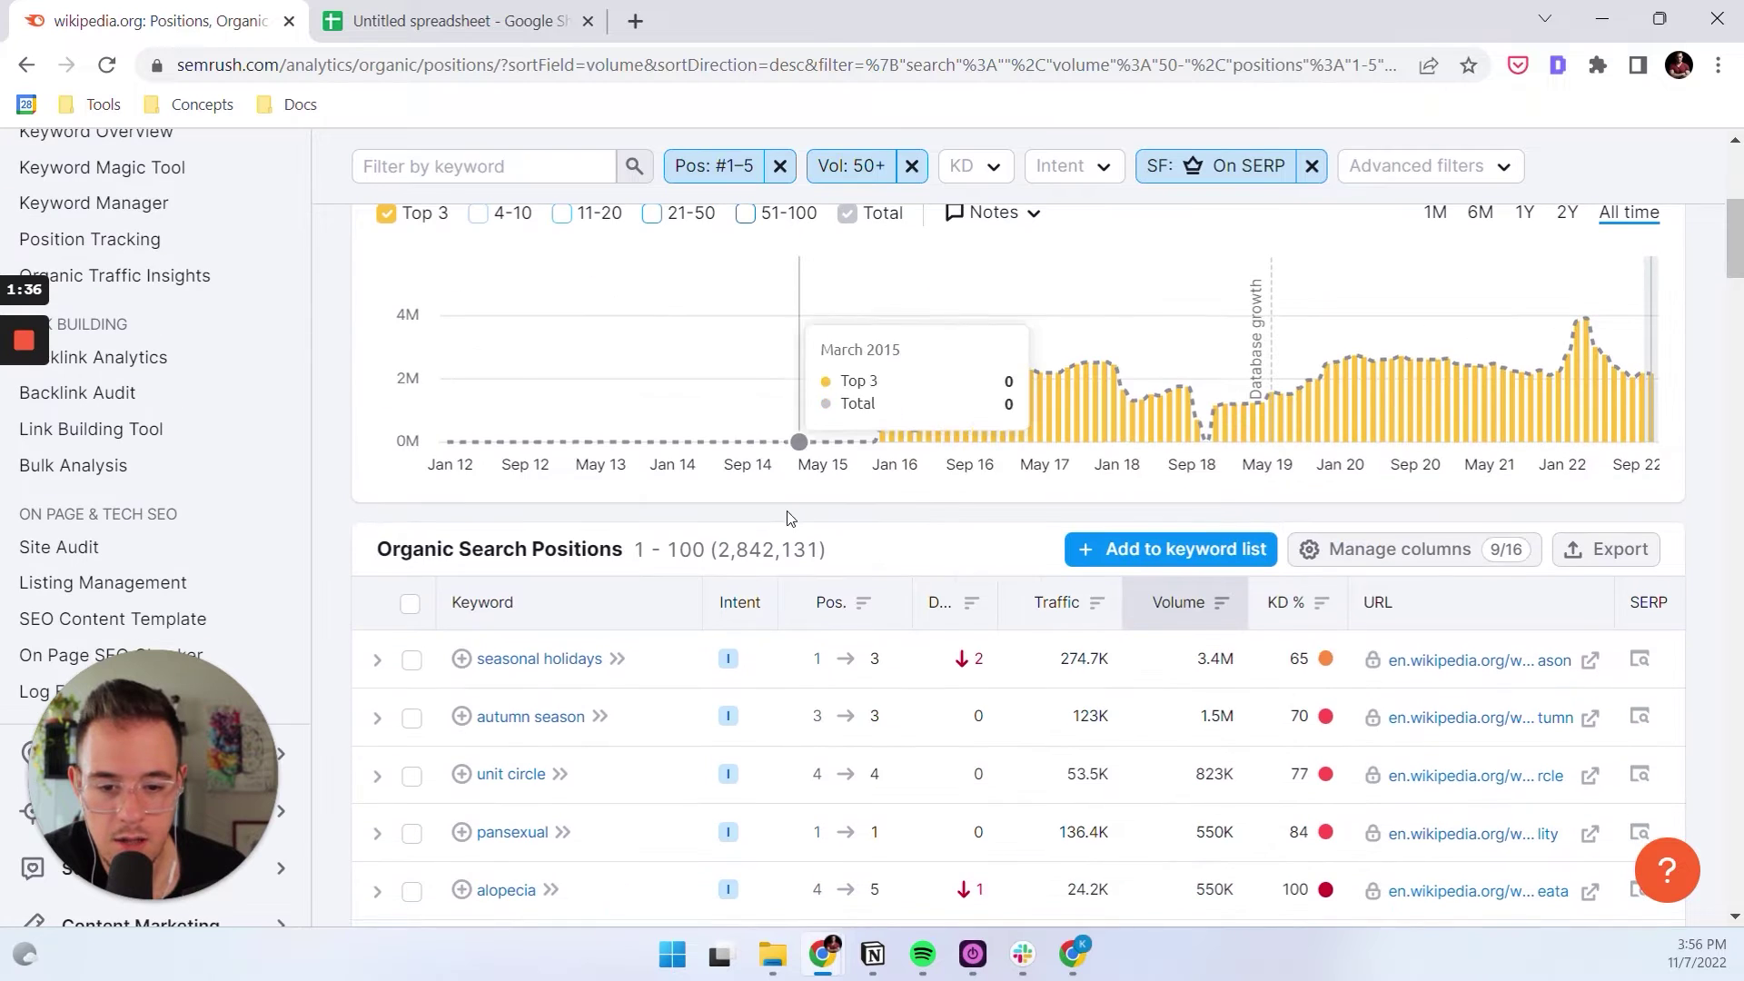
pyautogui.moveTo(859, 564)
pyautogui.mouseDown()
pyautogui.moveTo(634, 551)
pyautogui.moveTo(859, 564)
pyautogui.mouseUp()
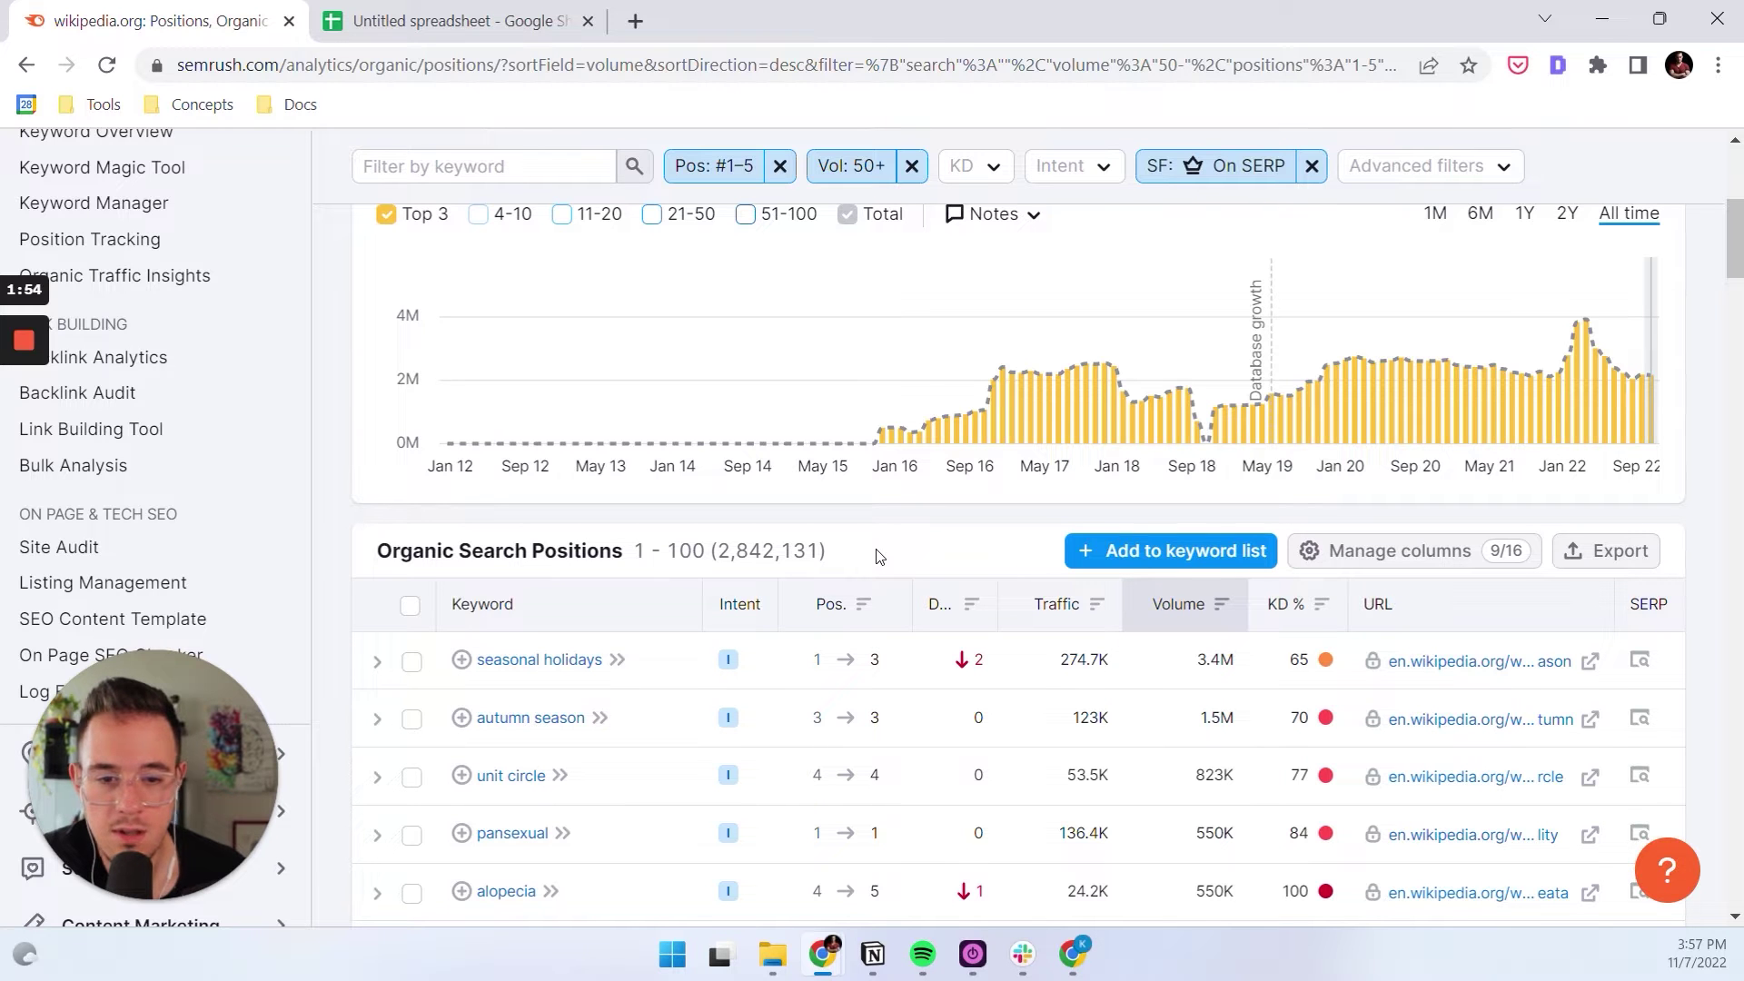
pyautogui.scroll(3, 872, 561)
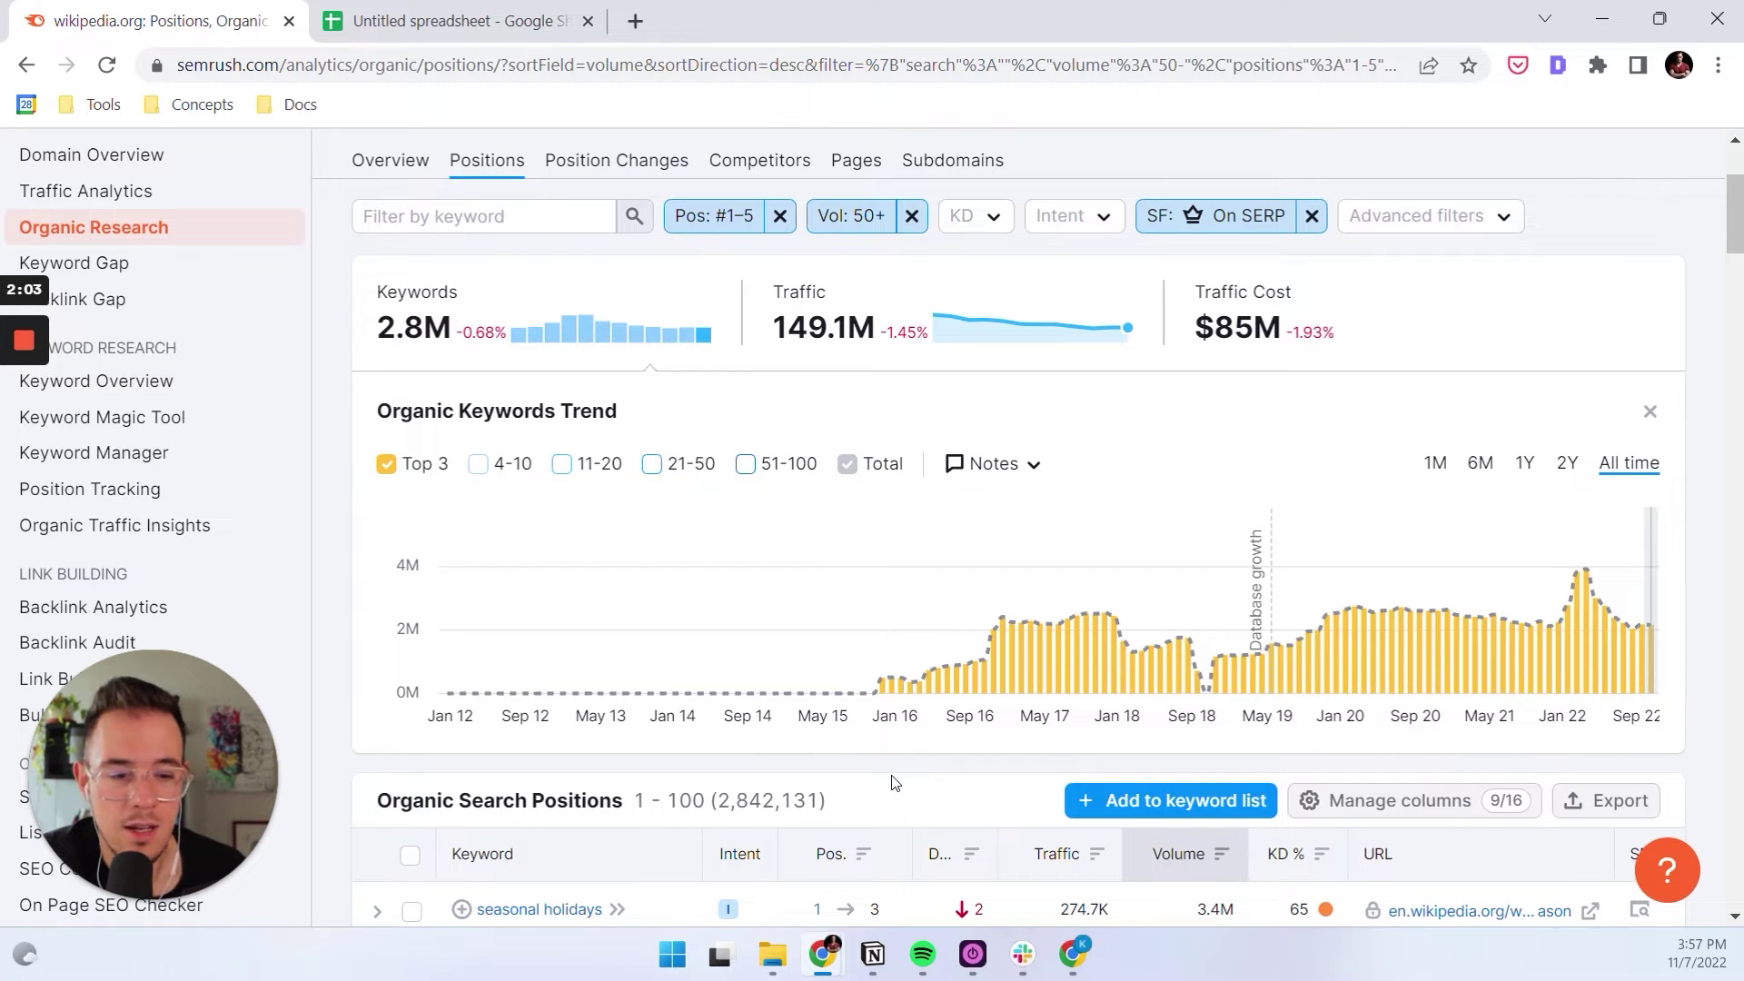
pyautogui.scroll(2, 909, 796)
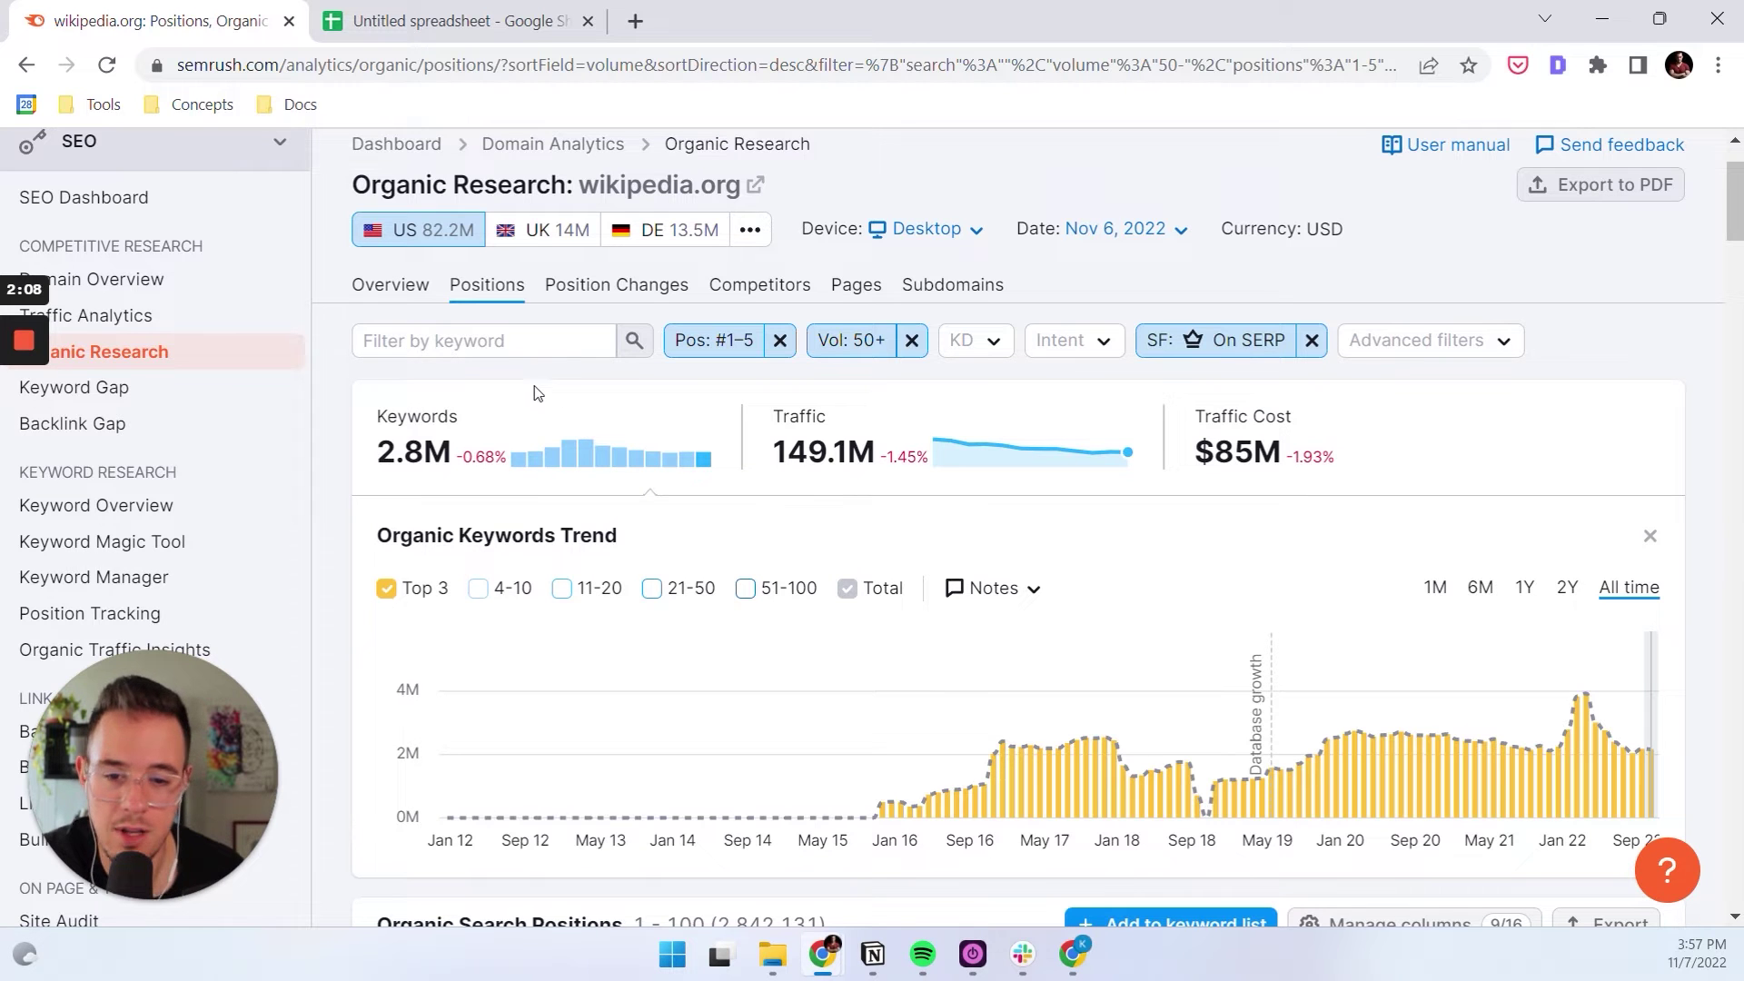
pyautogui.scroll(-3, 764, 505)
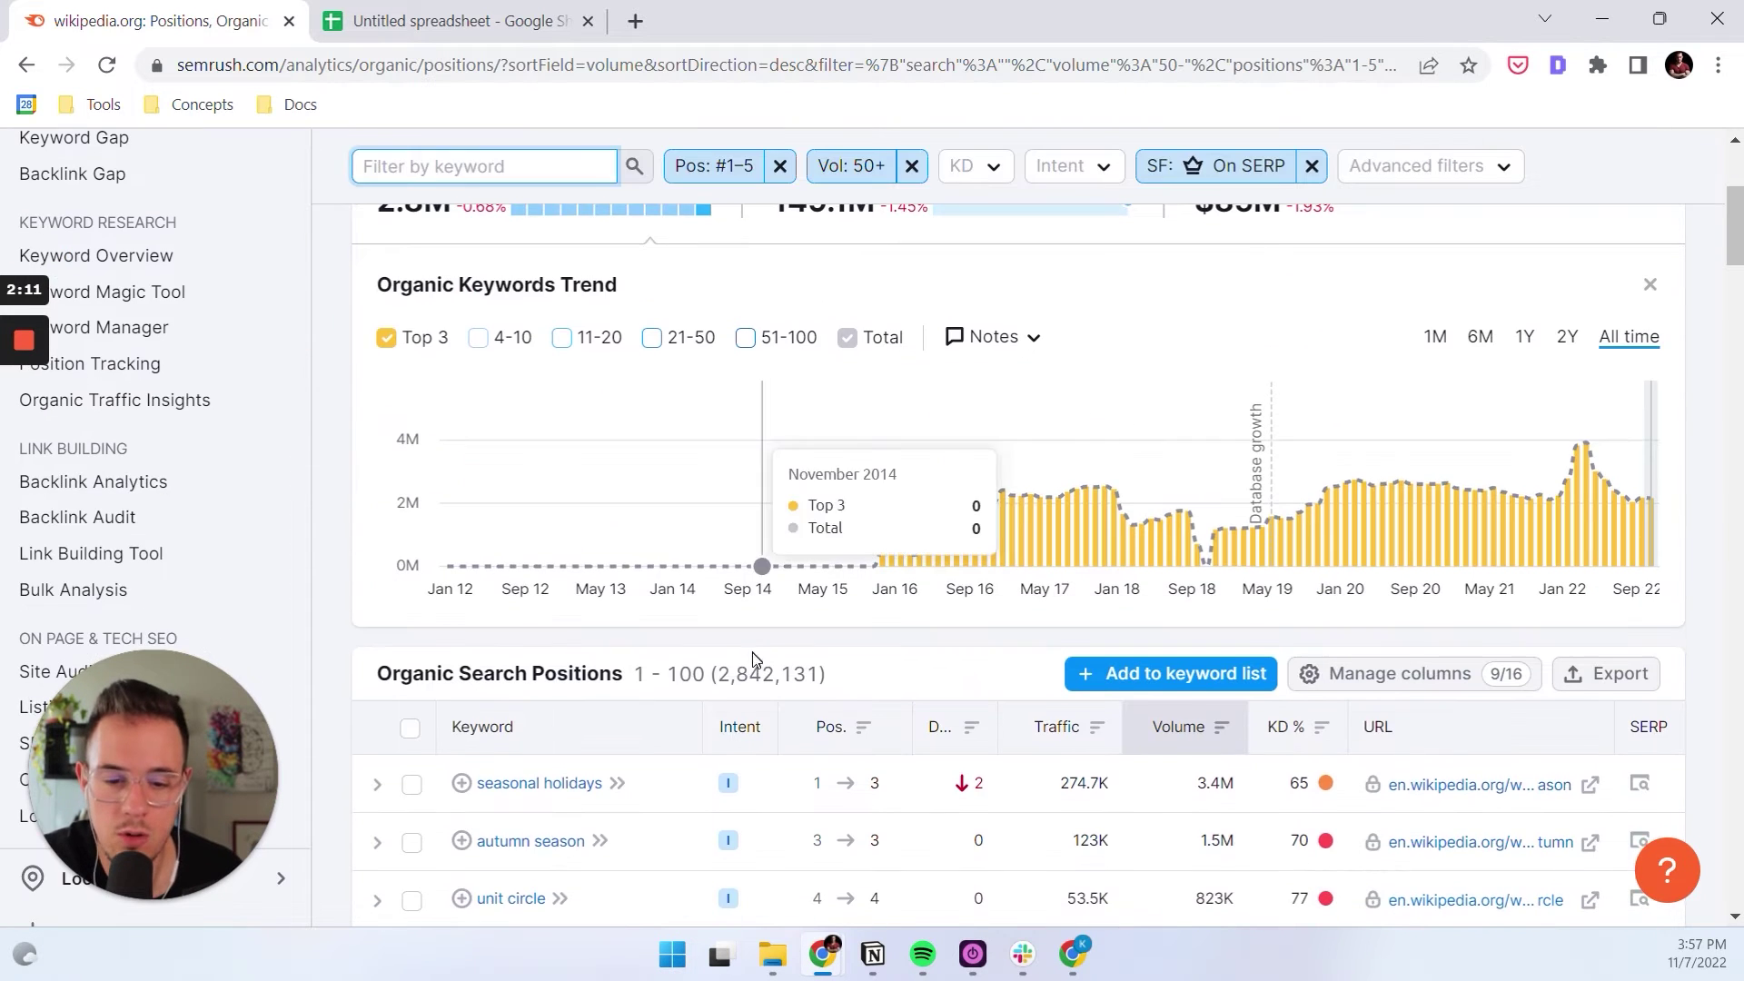
pyautogui.moveTo(717, 675); pyautogui.dragTo(826, 675)
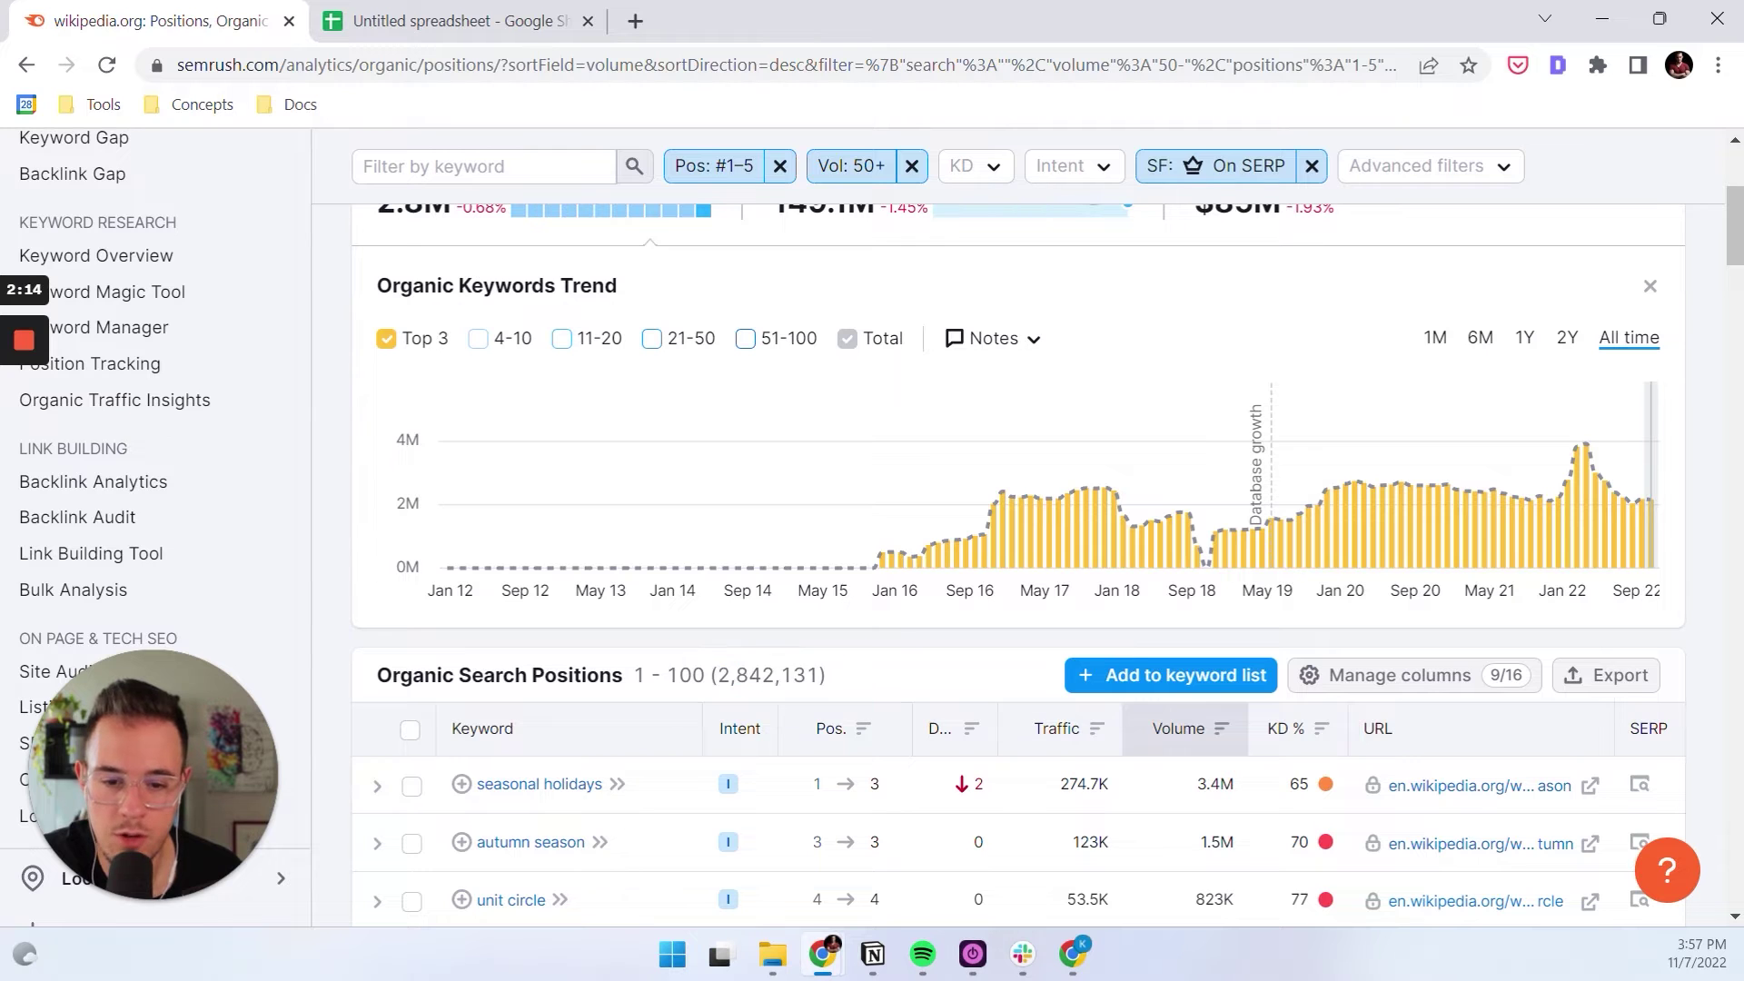
pyautogui.scroll(3, 592, 405)
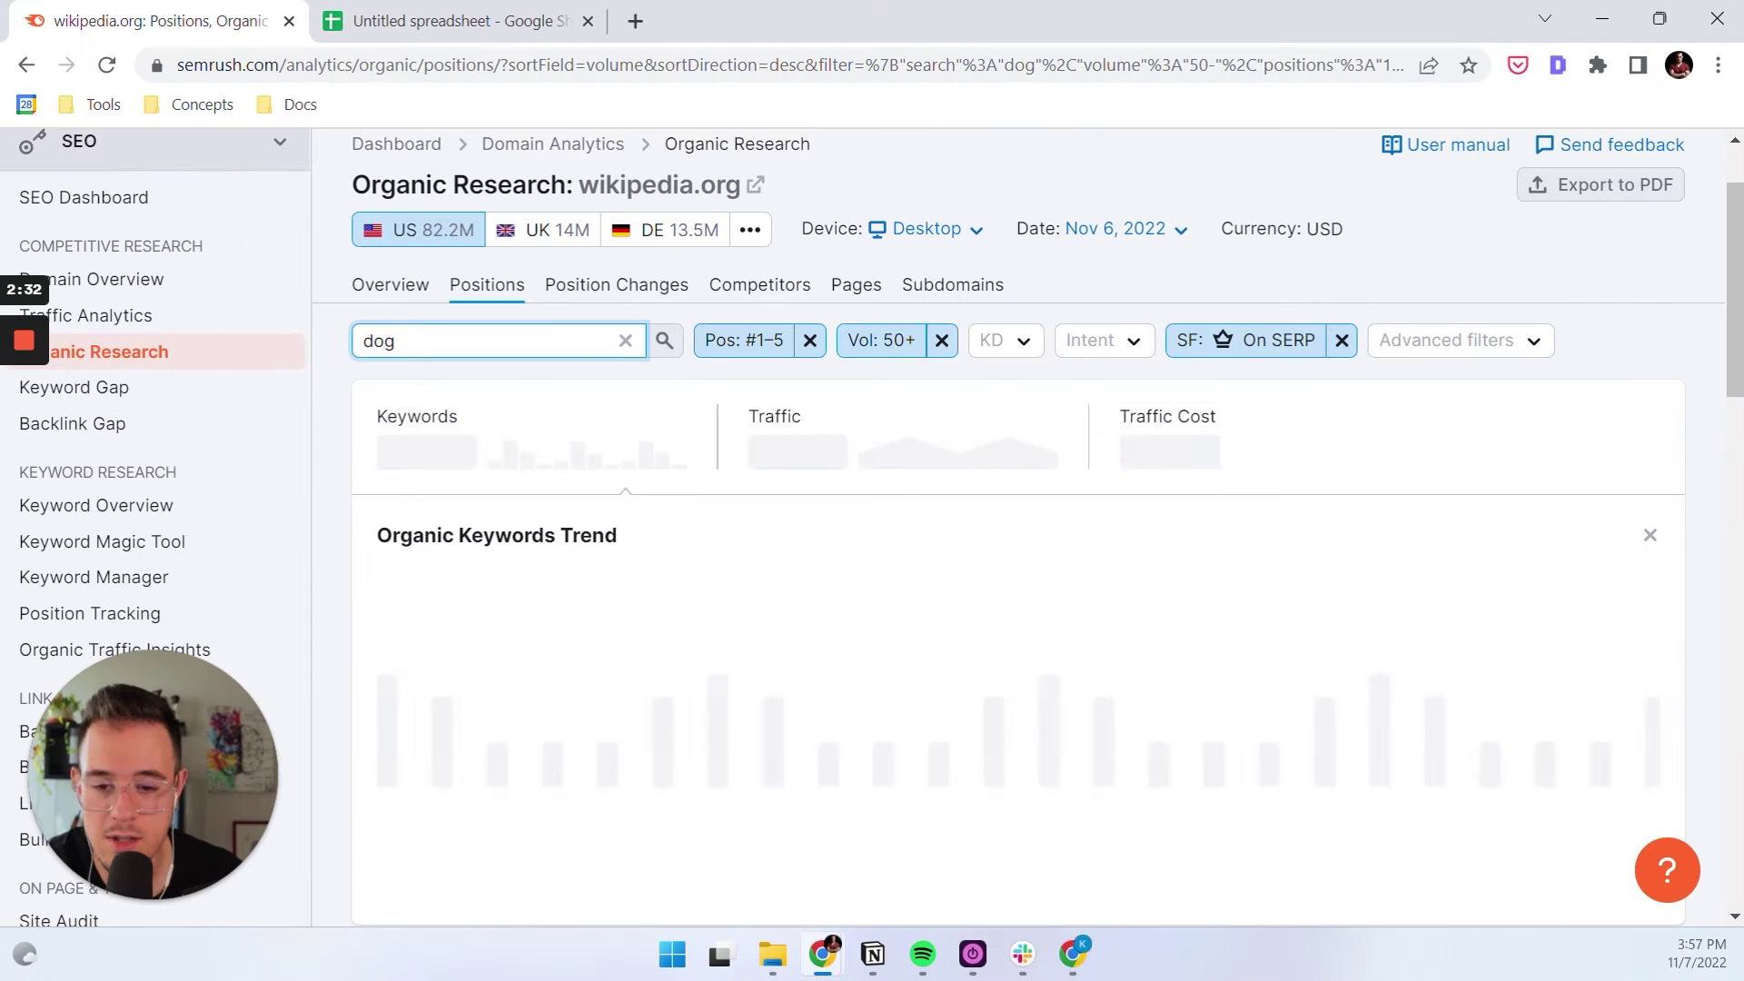
# Scroll the 9,081 'dog' results led by 'oldest living dog', then select the filter text
pyautogui.scroll(-1, 672, 491)
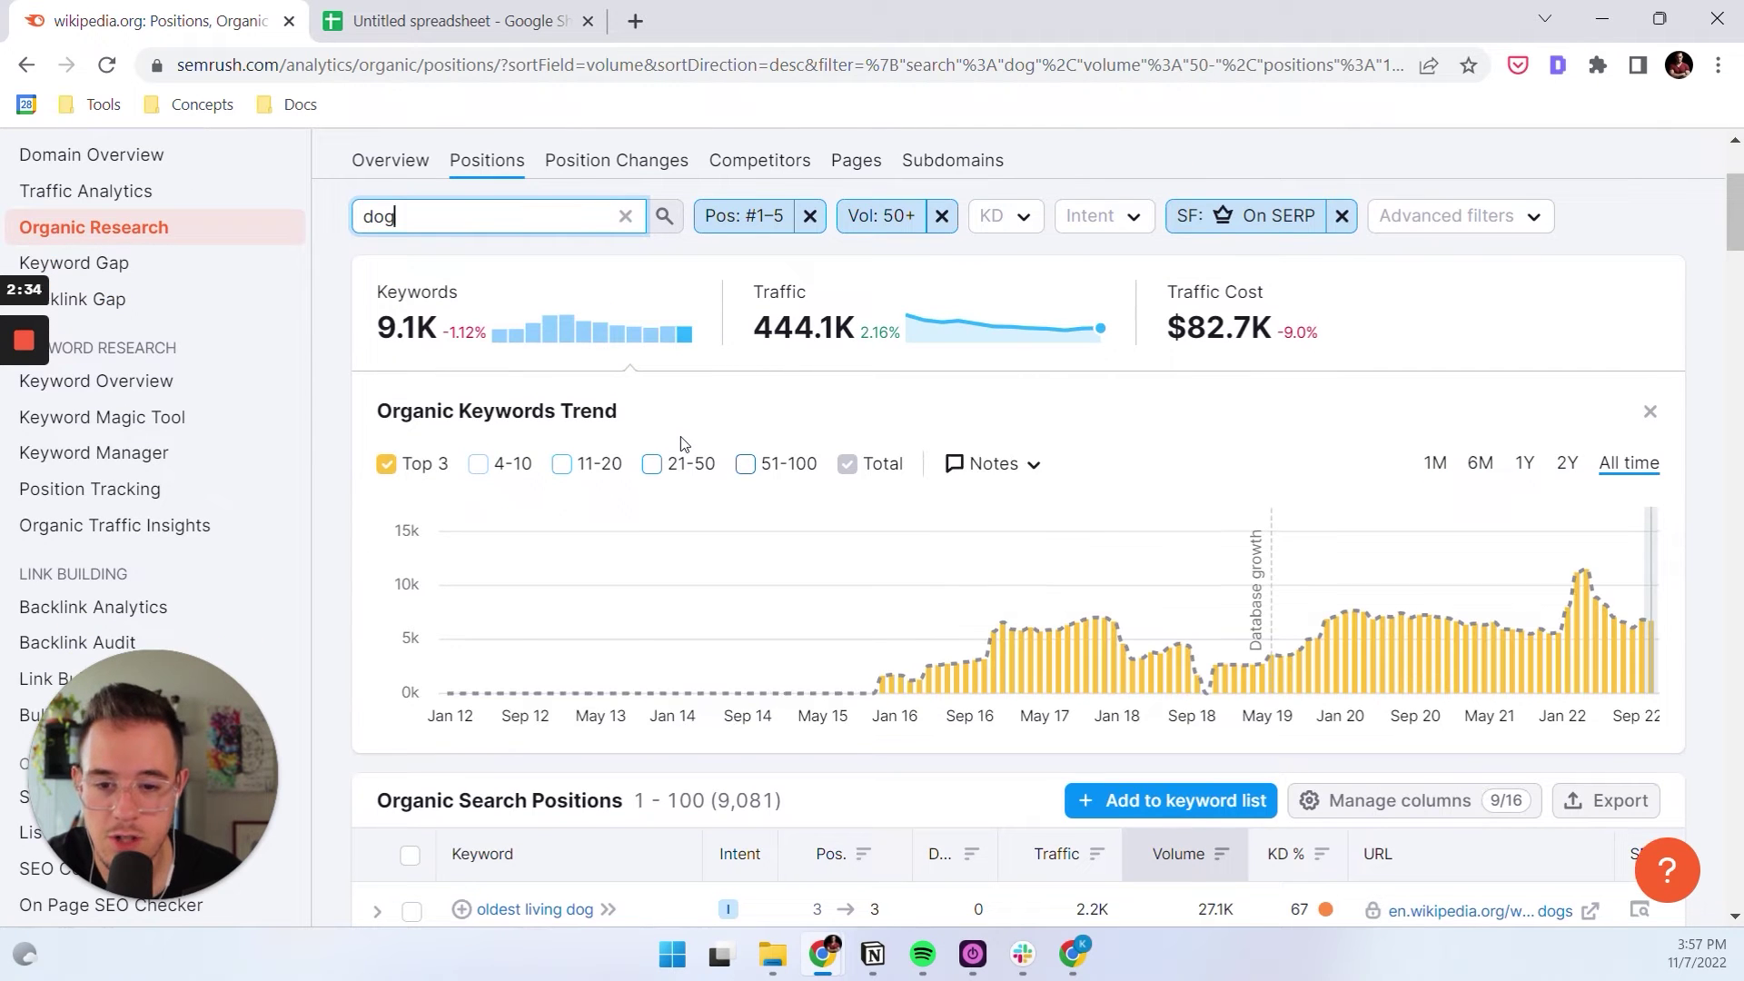
pyautogui.scroll(-1, 954, 642)
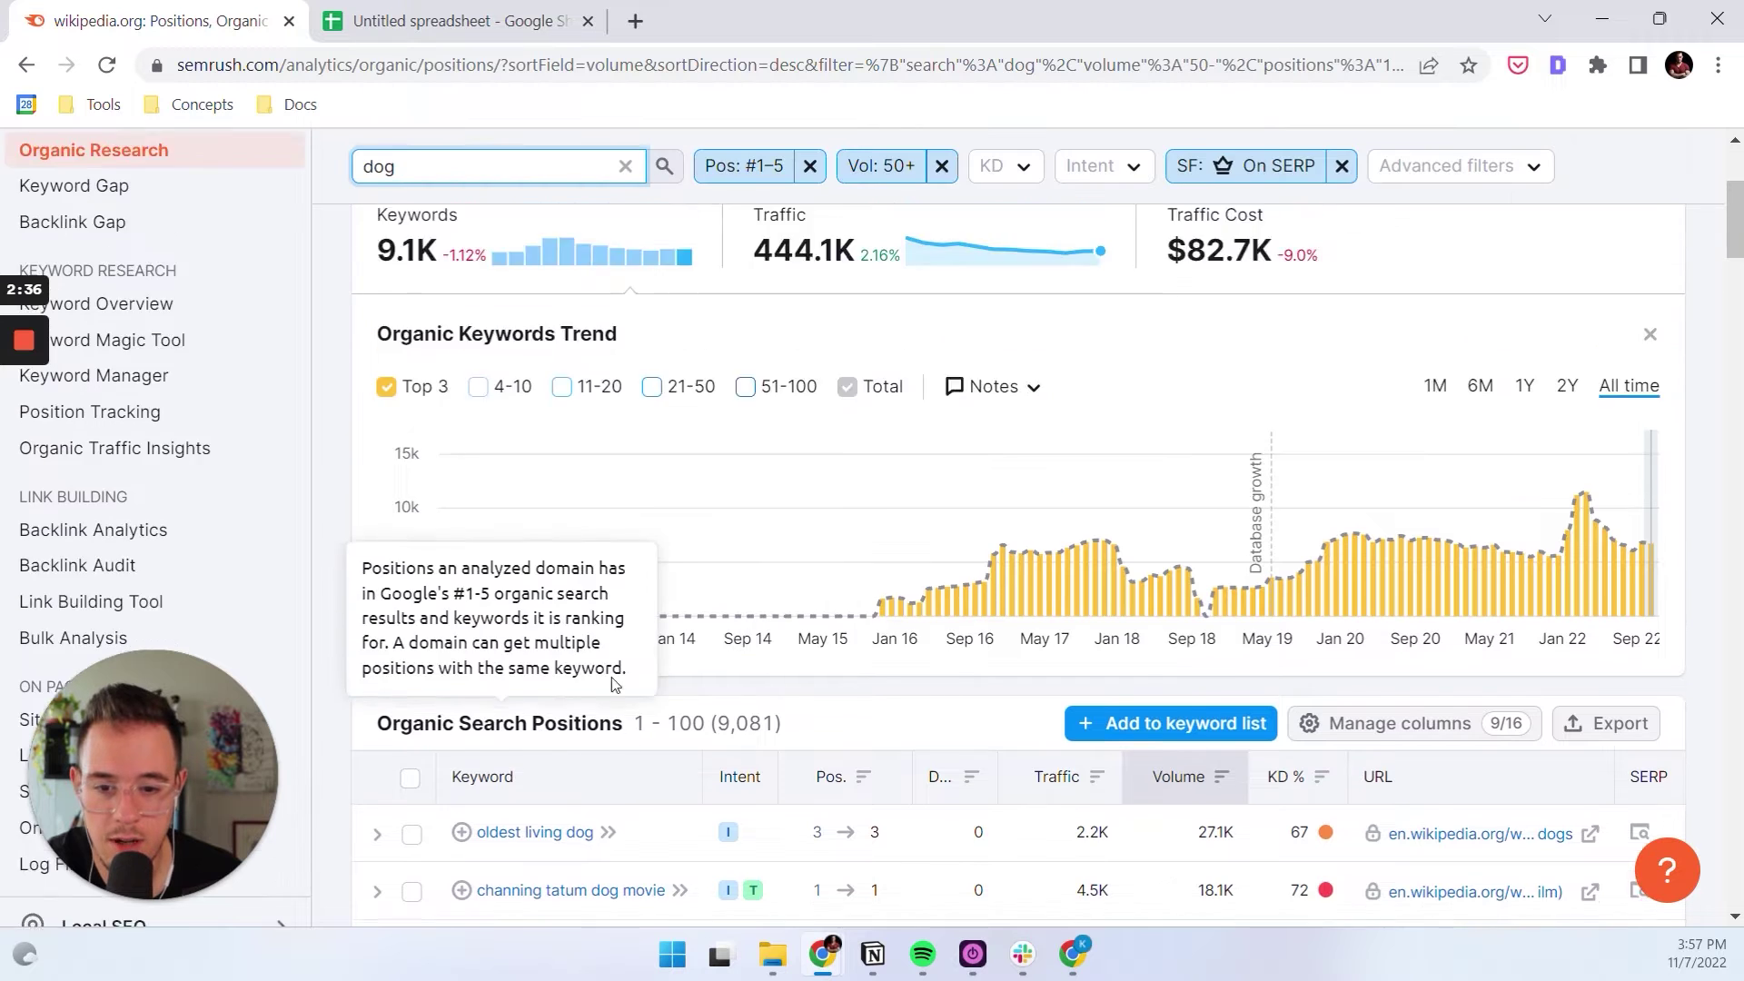
pyautogui.scroll(1, 672, 490)
pyautogui.scroll(-3, 765, 752)
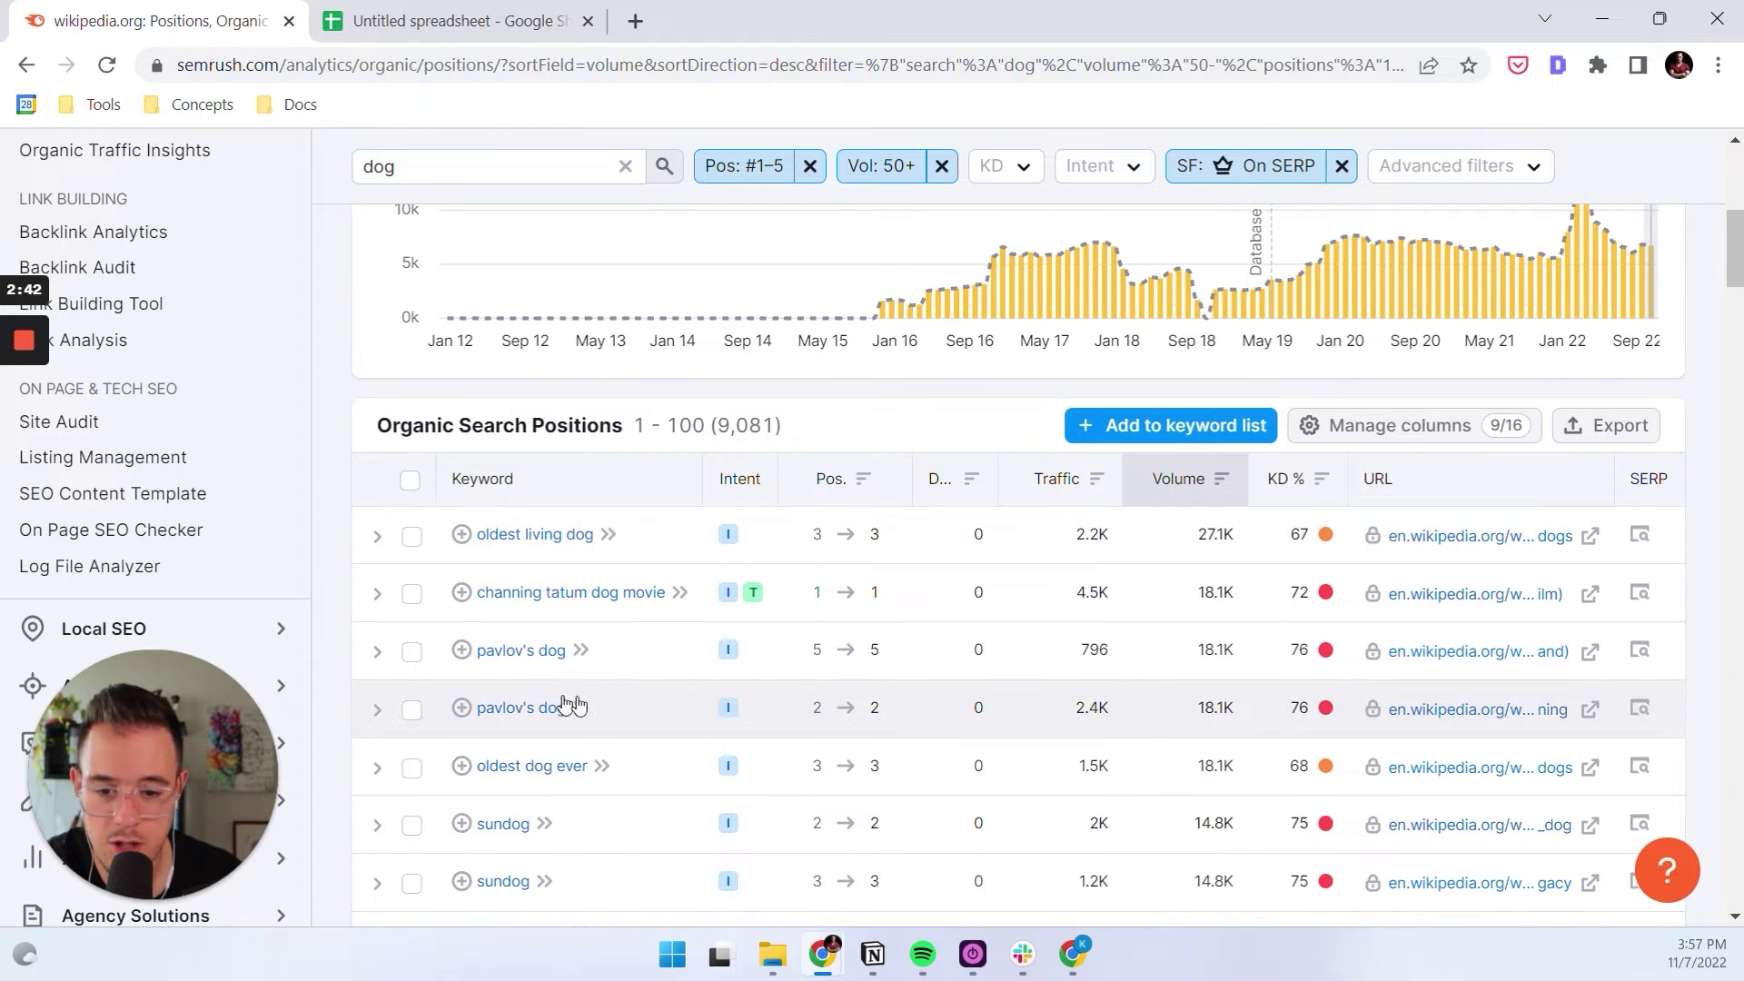
pyautogui.scroll(-2, 964, 705)
pyautogui.scroll(5, 974, 671)
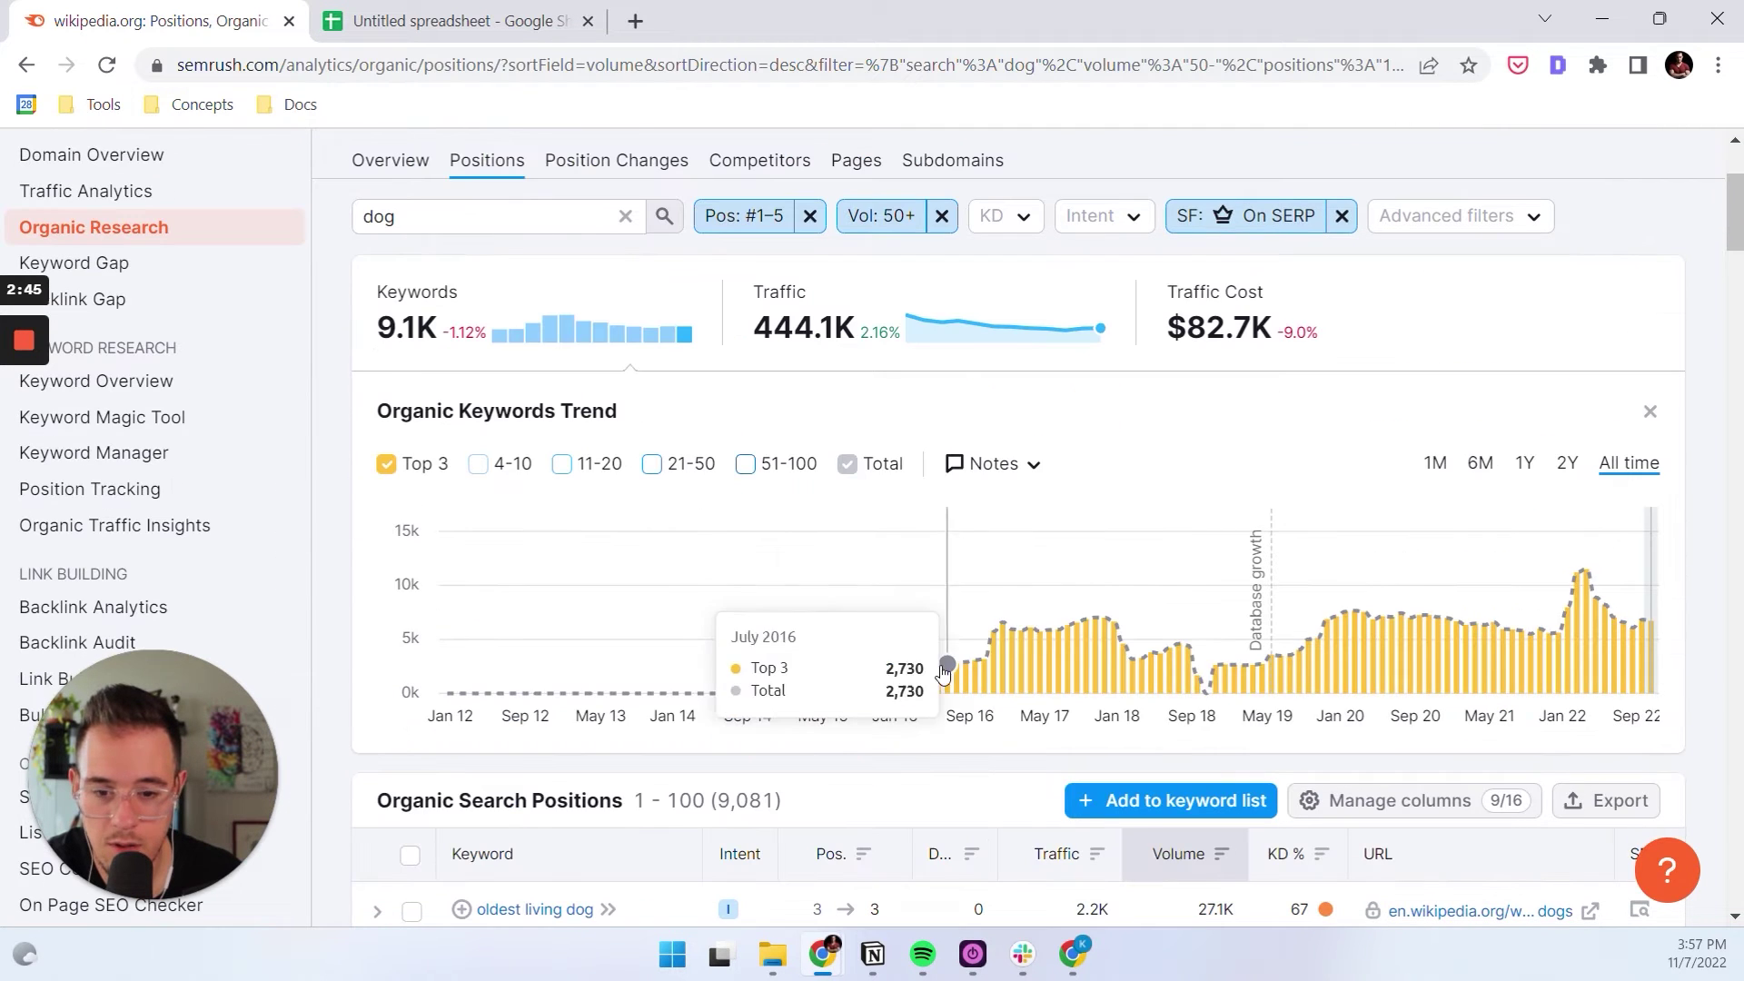
pyautogui.click(556, 227)
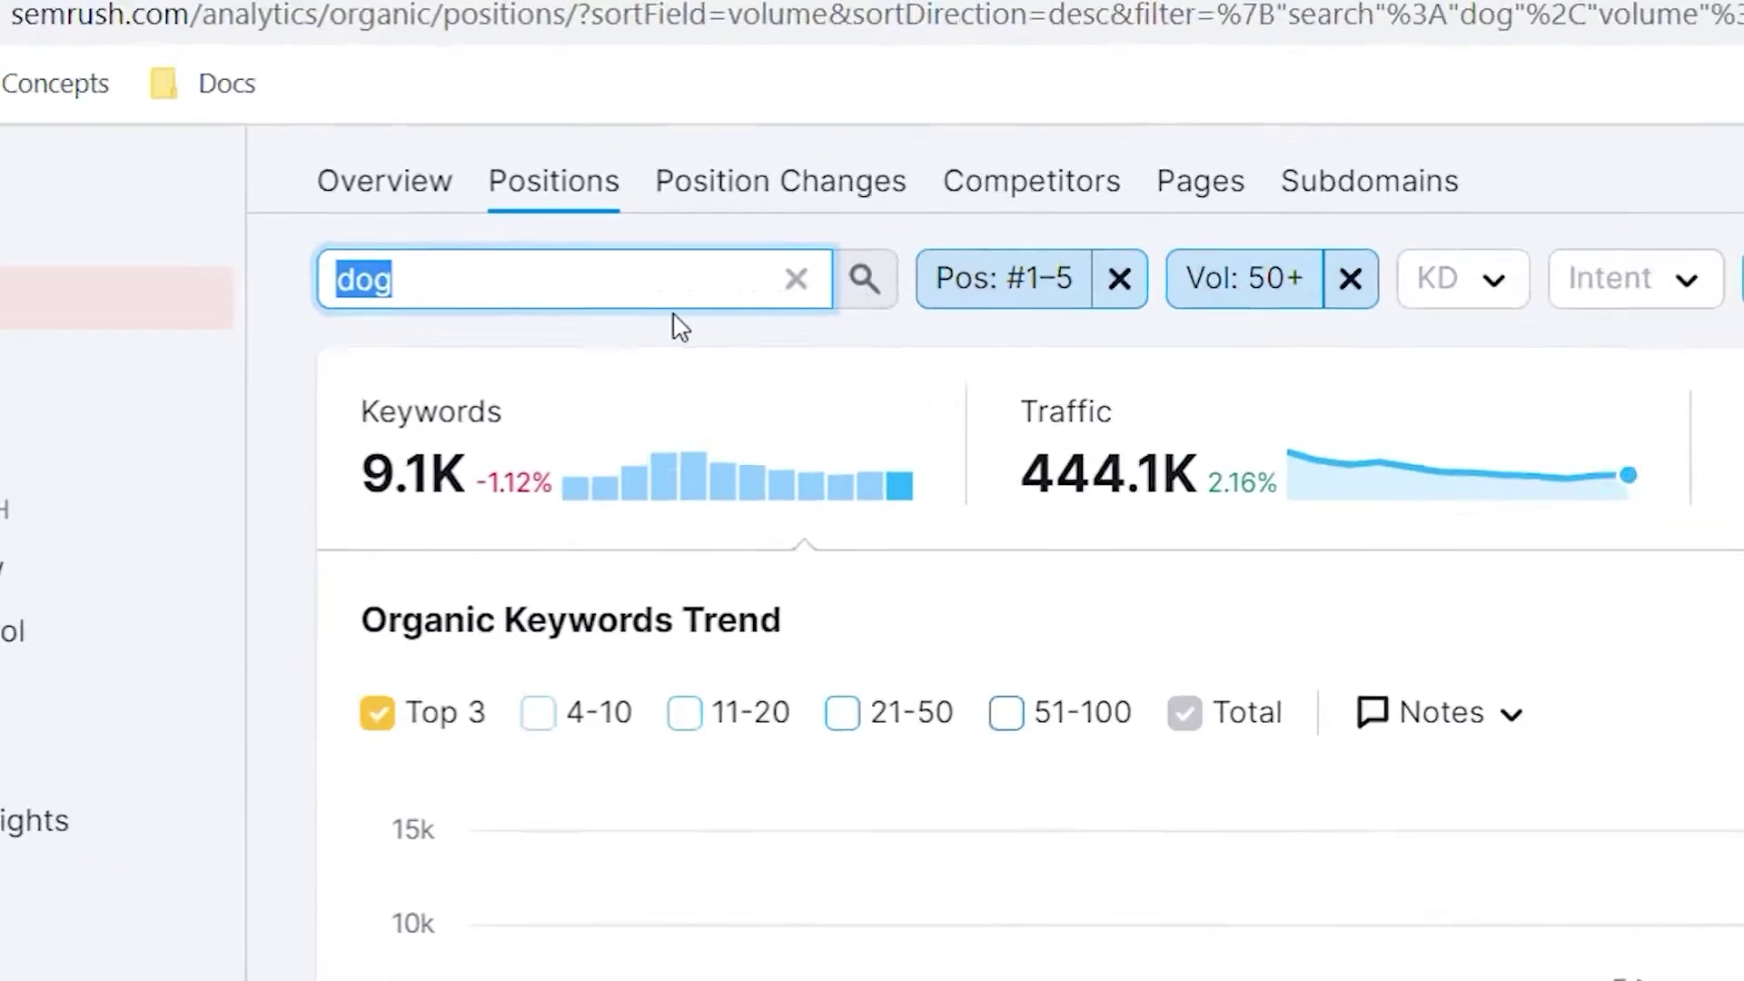
# Replace the keyword filter with 'credit card' and scroll through the matching results
pyautogui.write('crm')
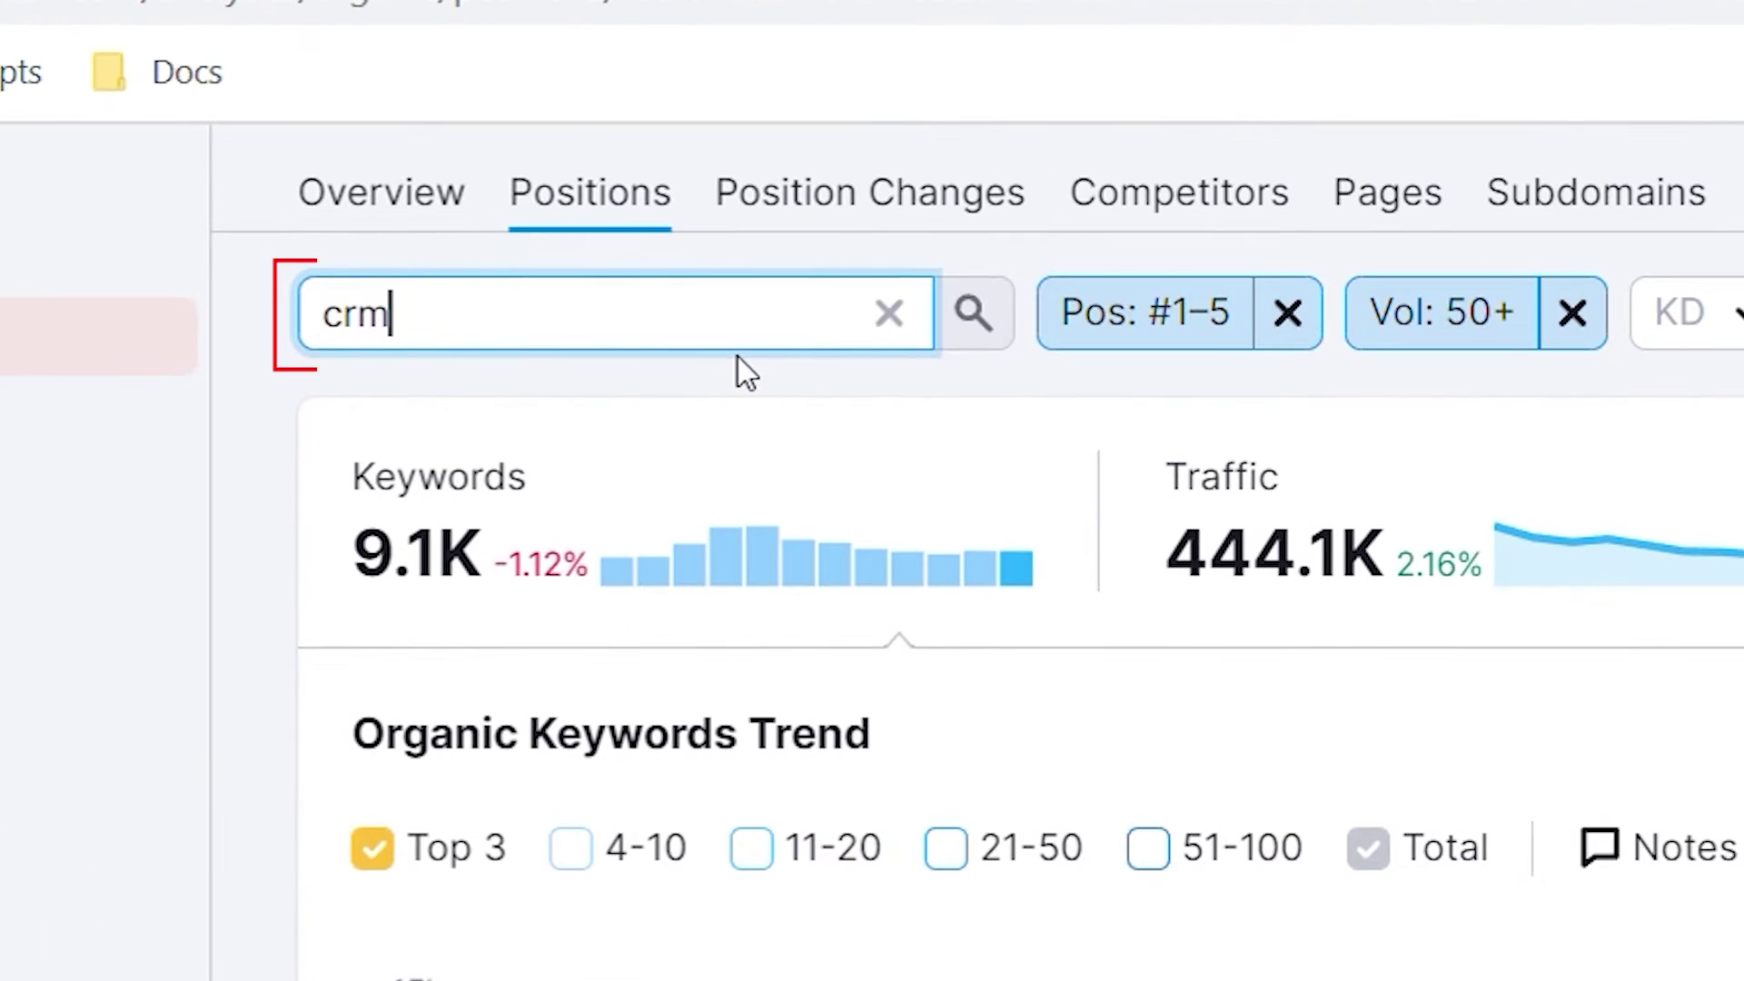
pyautogui.scroll(-5, 992, 944)
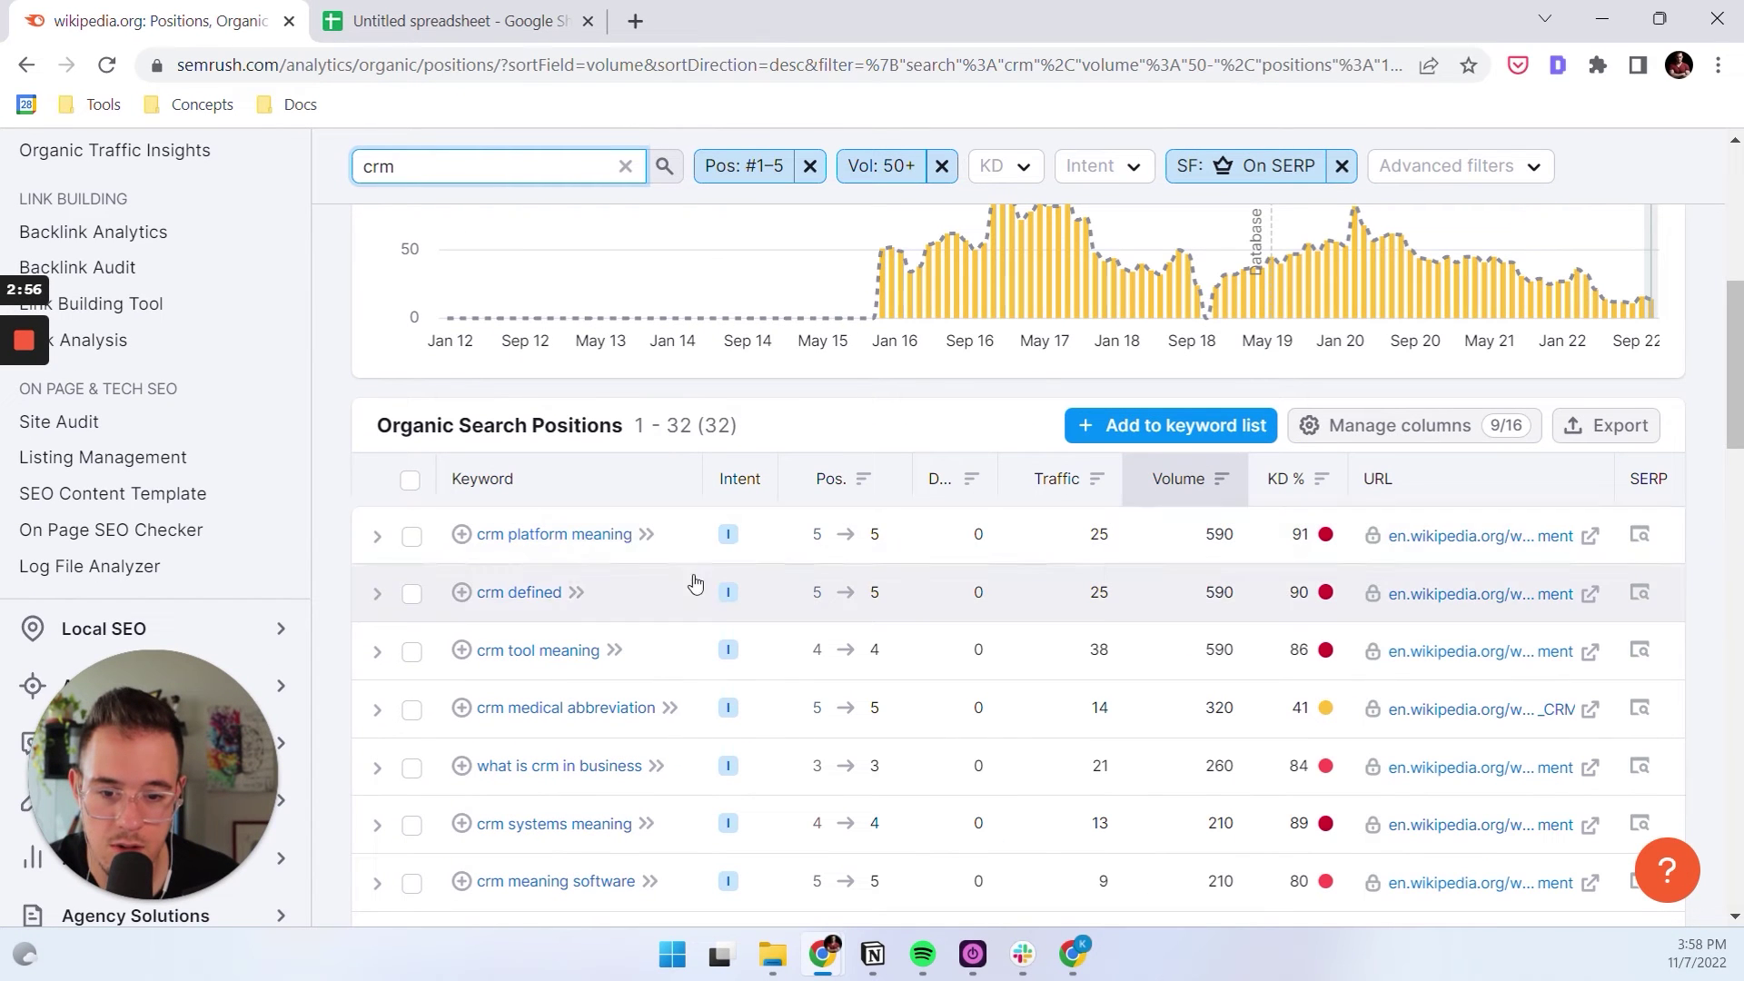
pyautogui.press('Return')
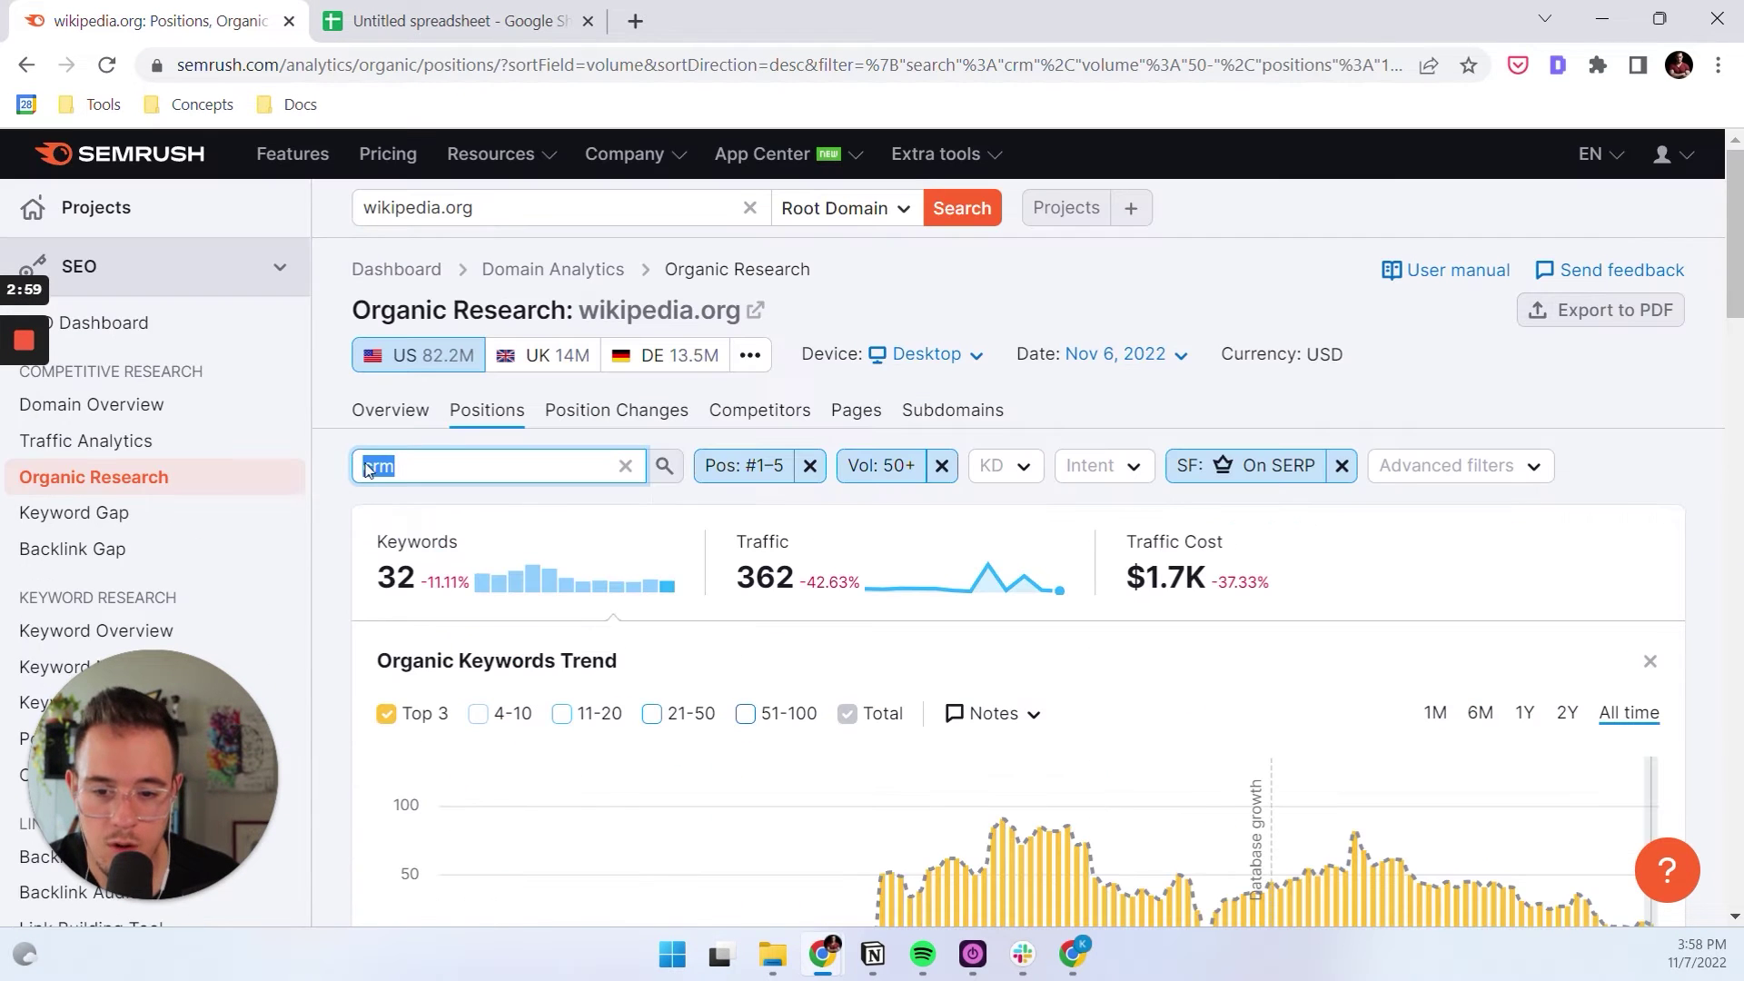
pyautogui.scroll(-1, 545, 499)
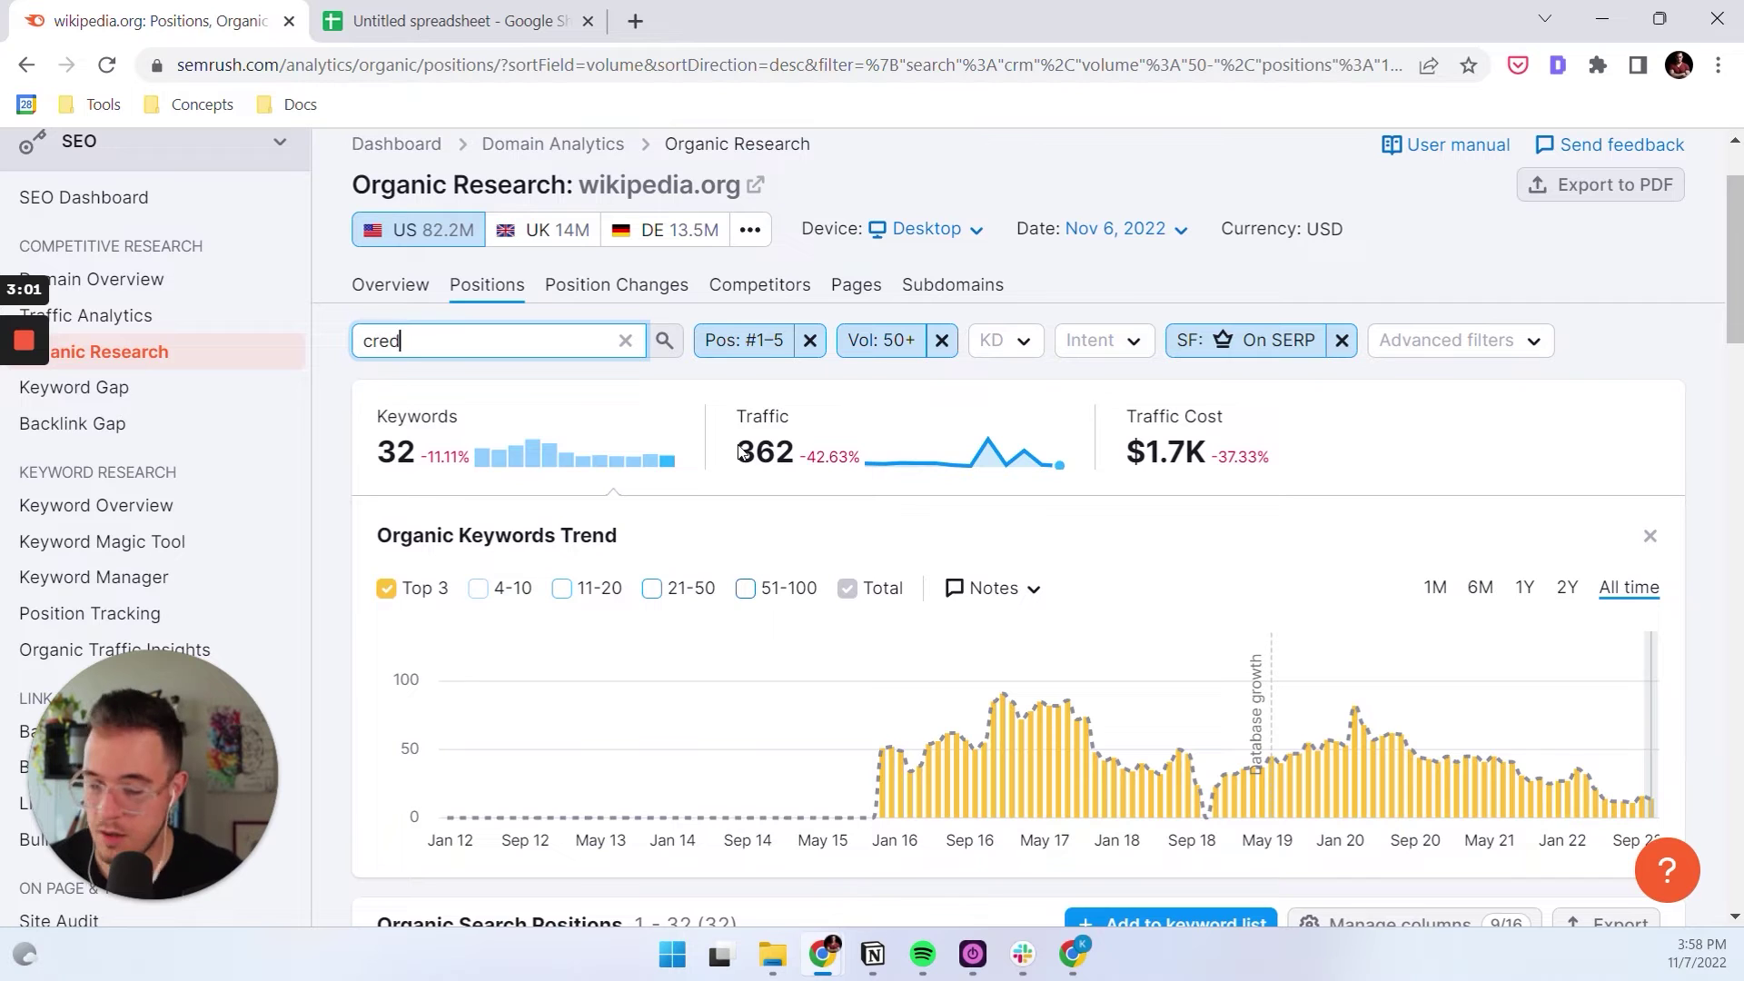
pyautogui.press('Return')
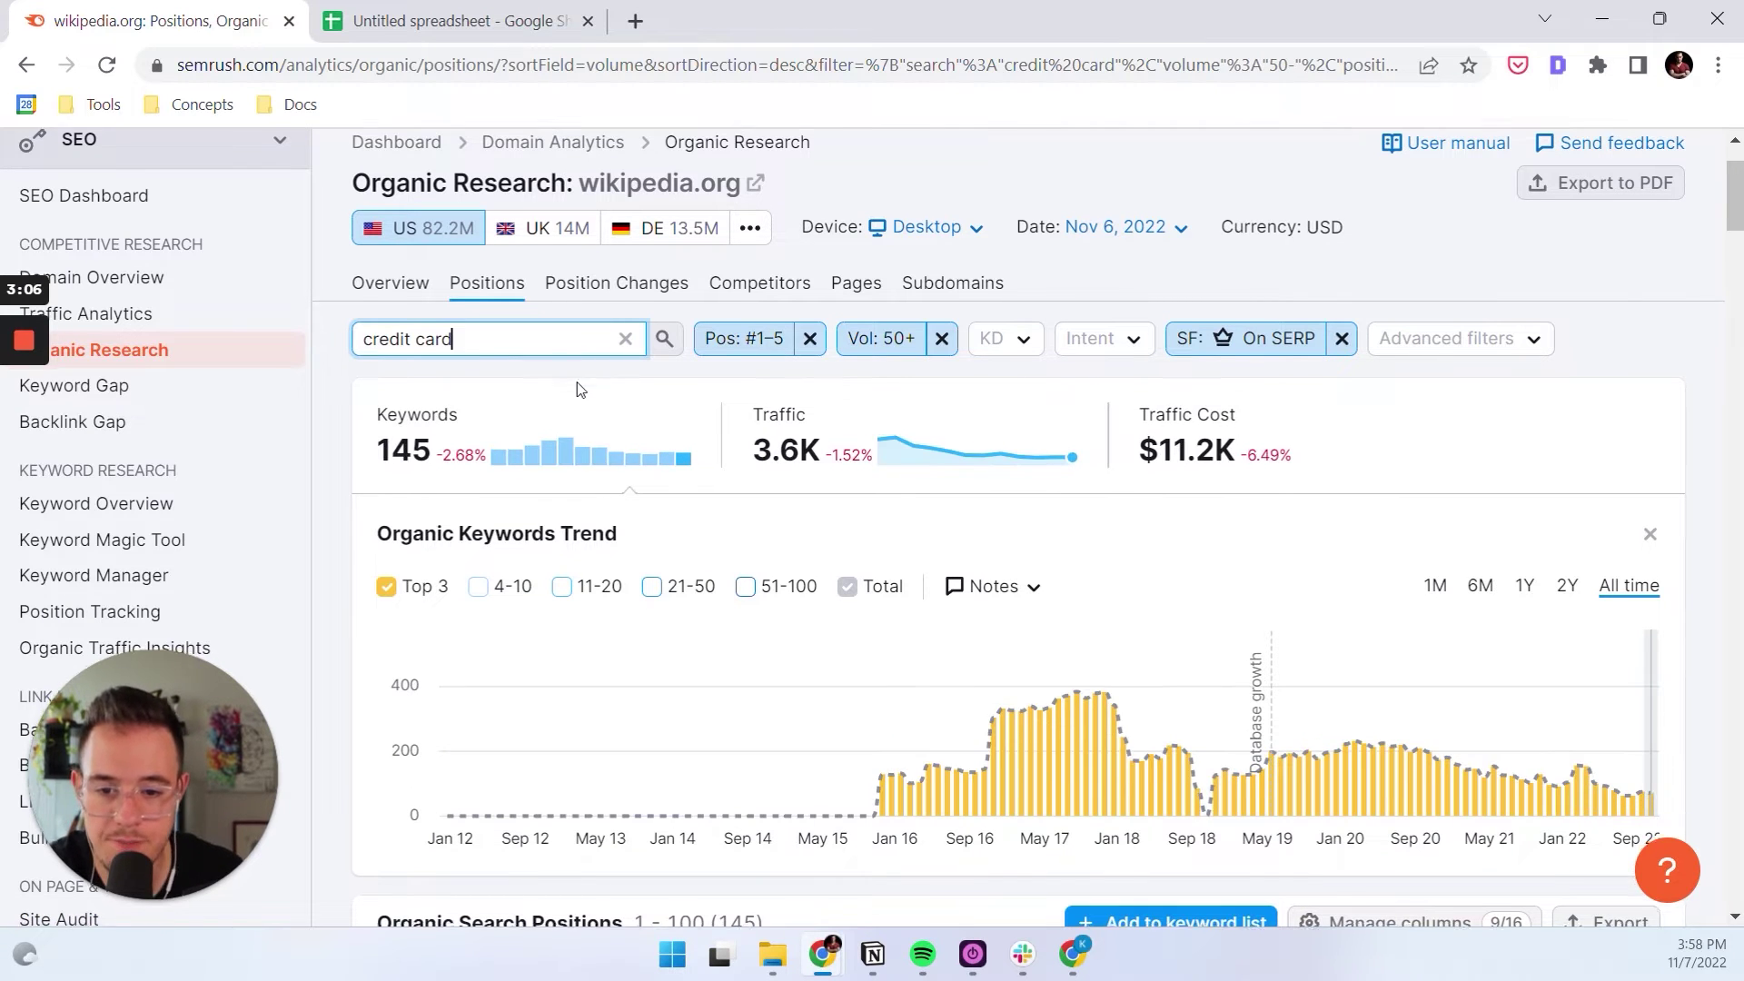
pyautogui.scroll(-3, 381, 235)
pyautogui.scroll(-2, 817, 636)
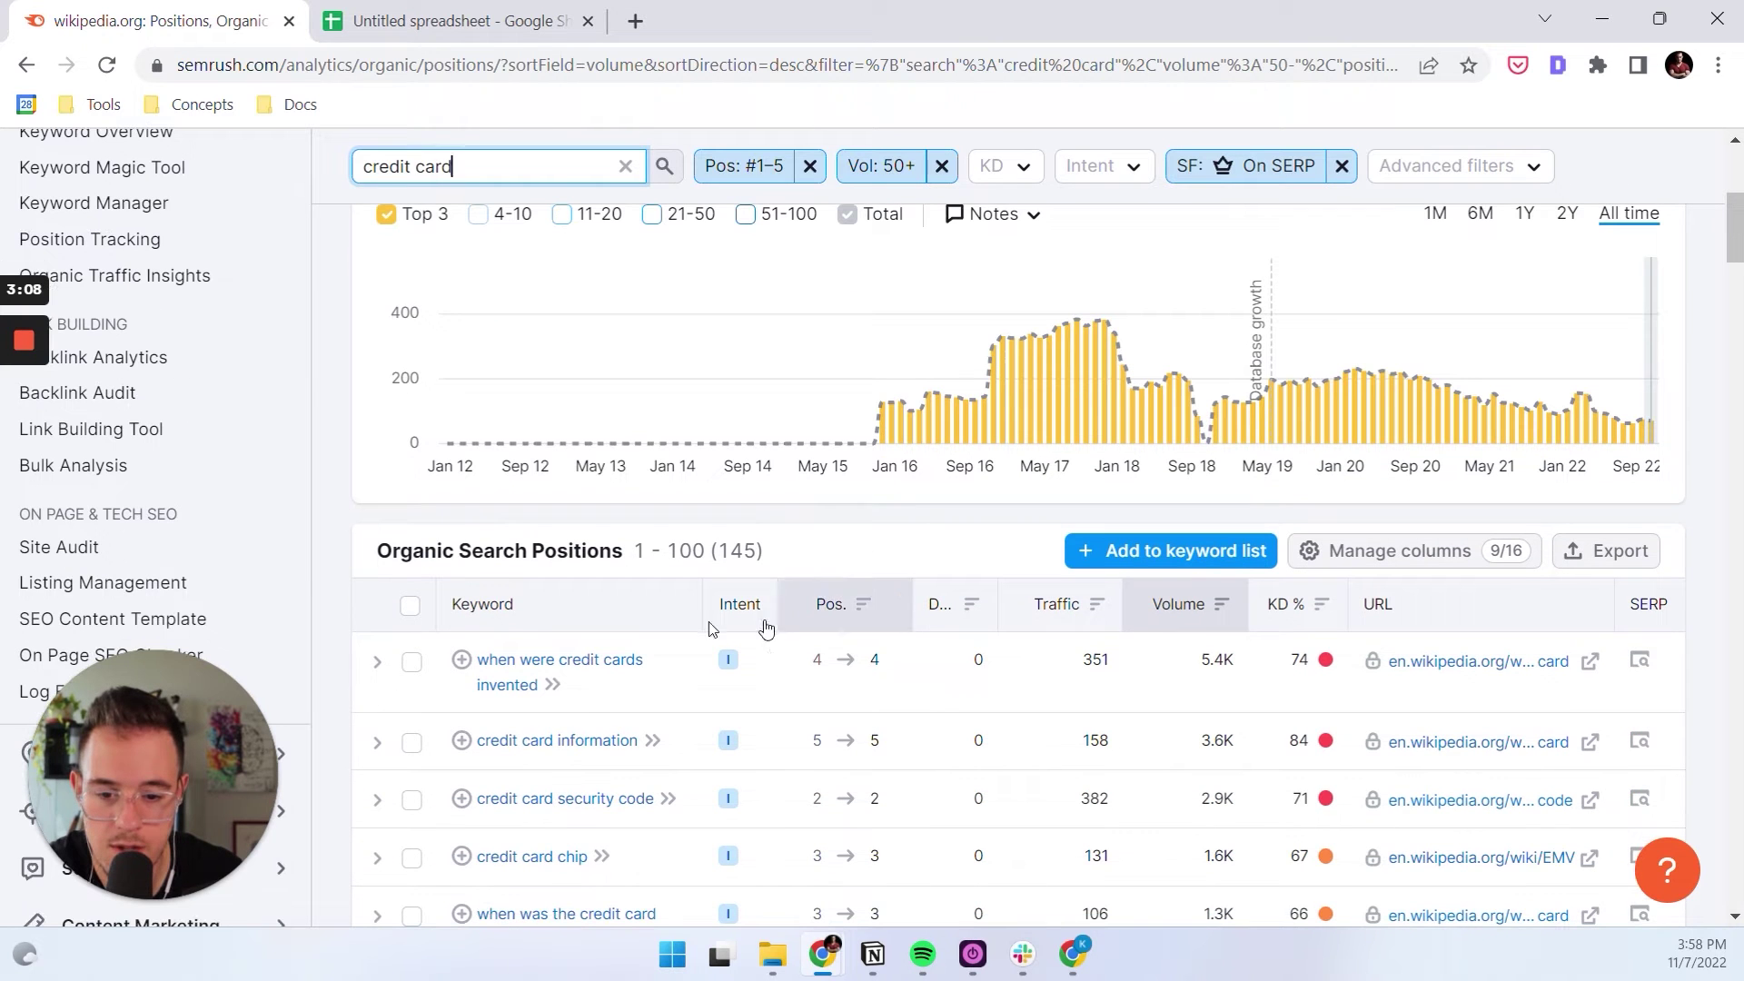
pyautogui.scroll(-2, 803, 548)
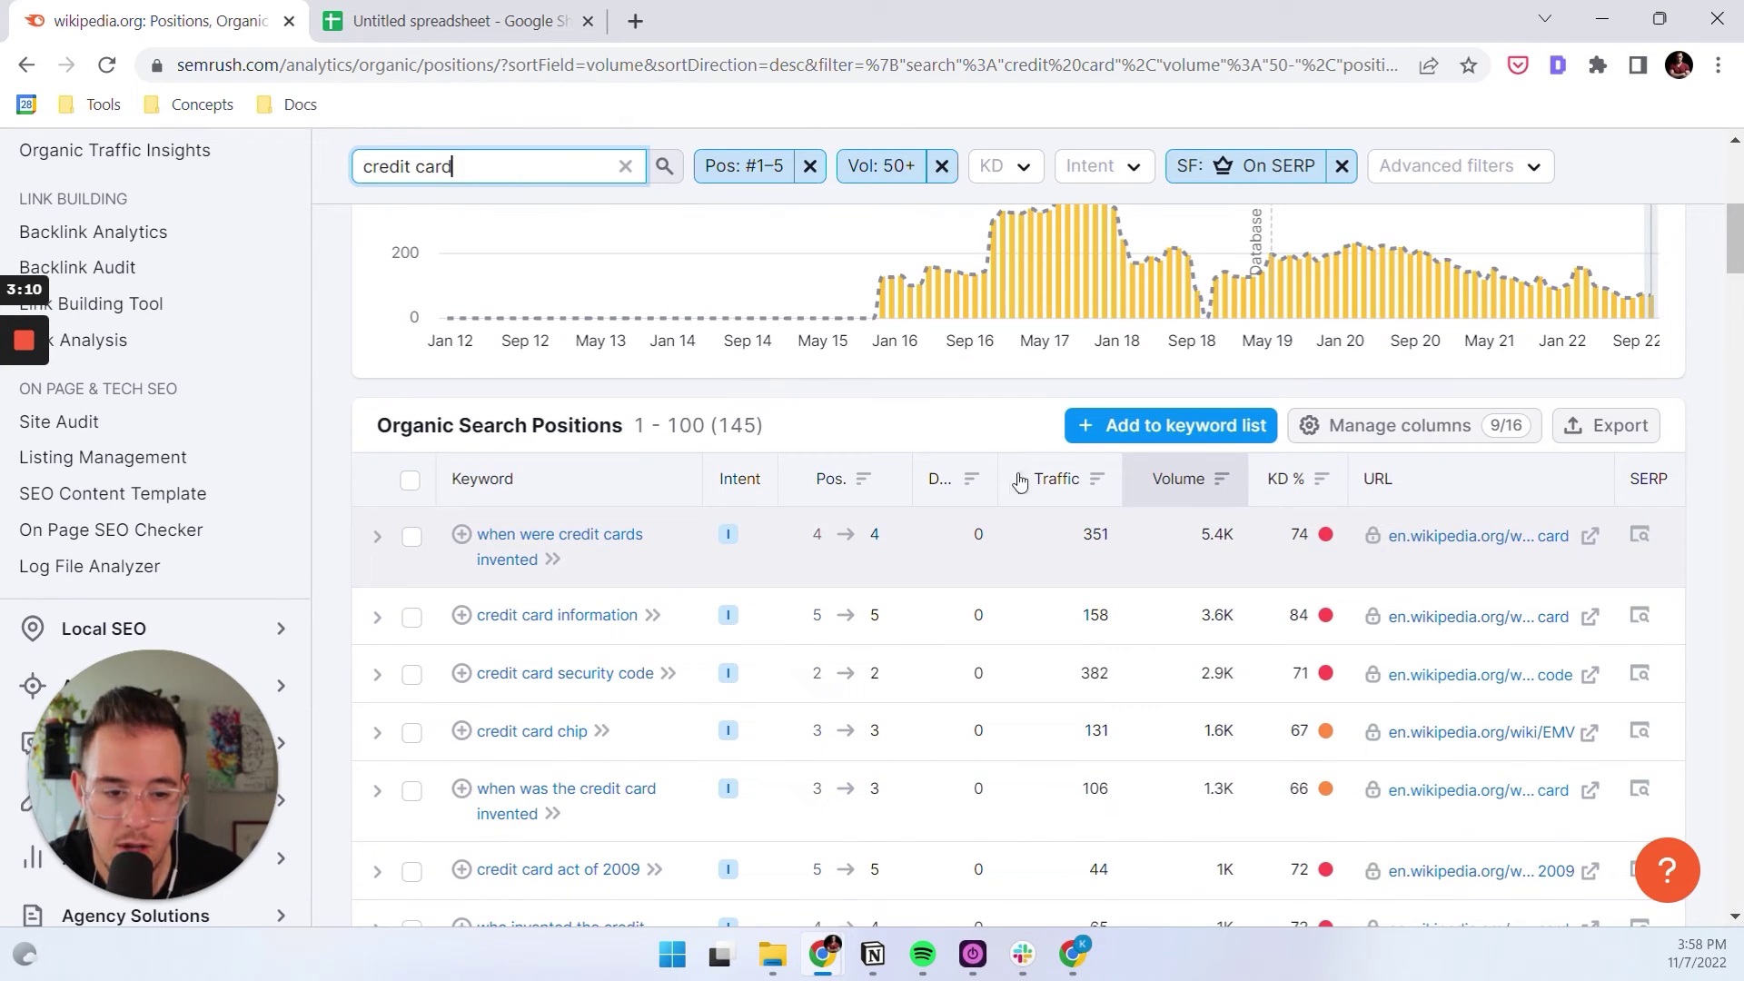
# Export all 145 keyword positions to Excel and switch to the spreadsheet
pyautogui.click(1600, 426)
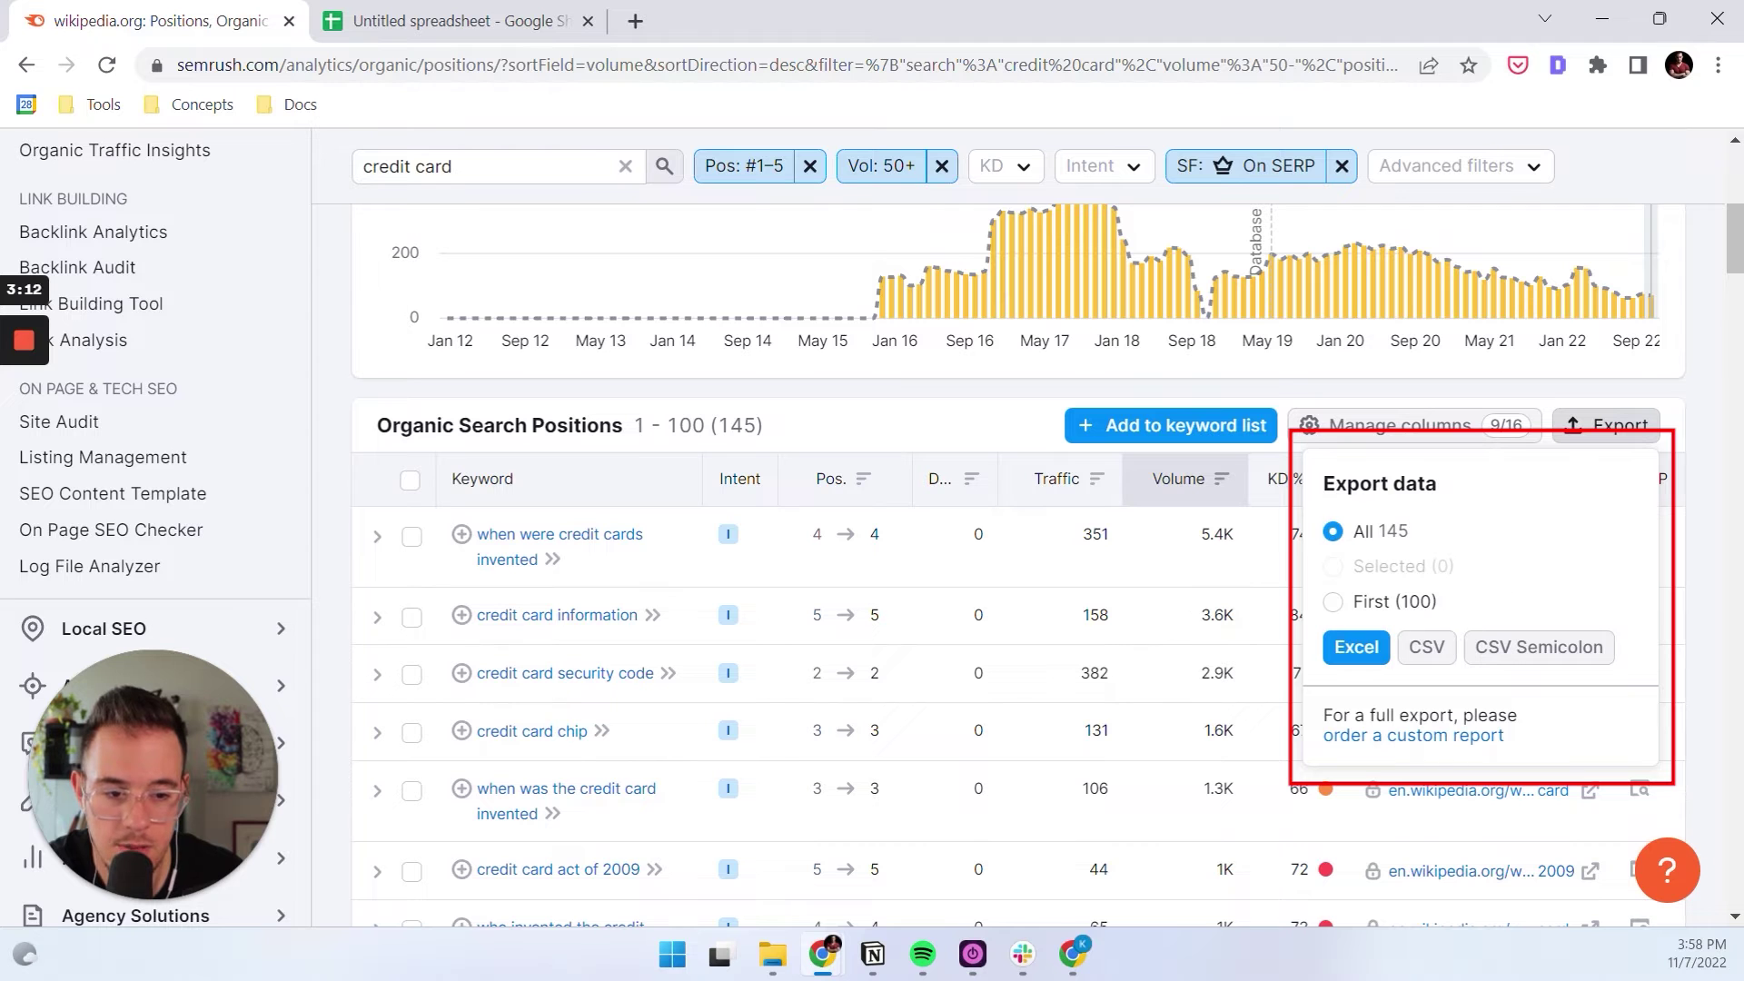
pyautogui.click(903, 401)
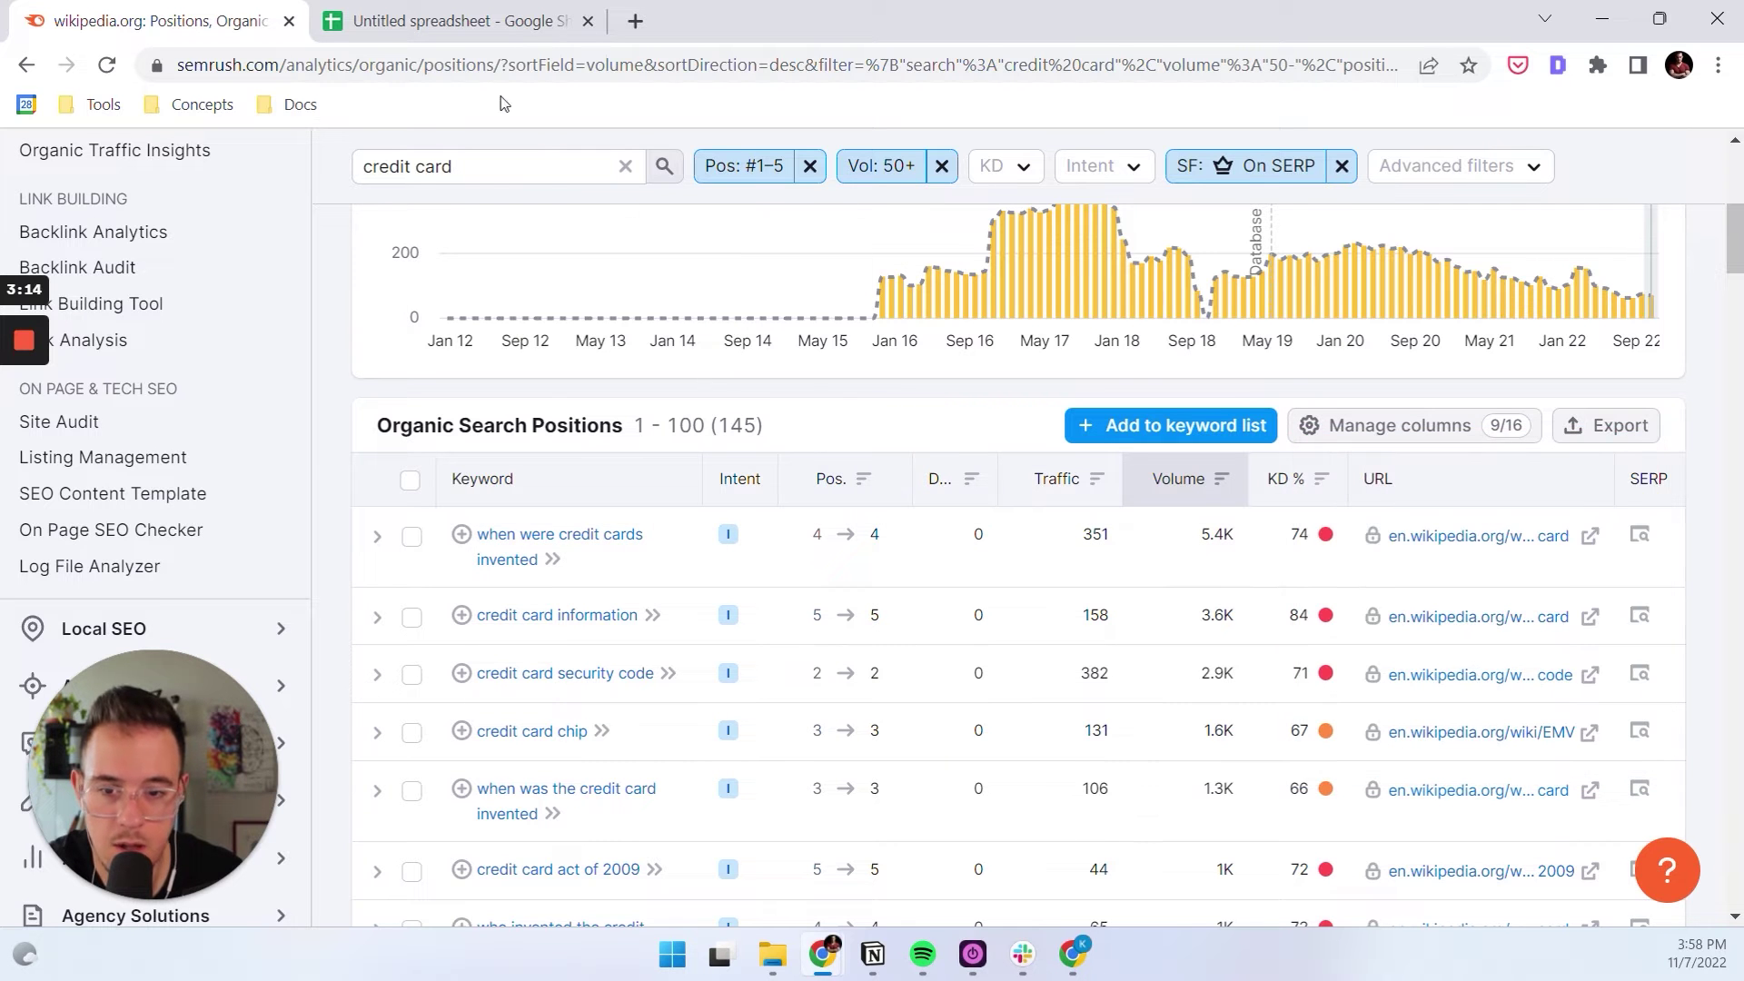
pyautogui.click(454, 20)
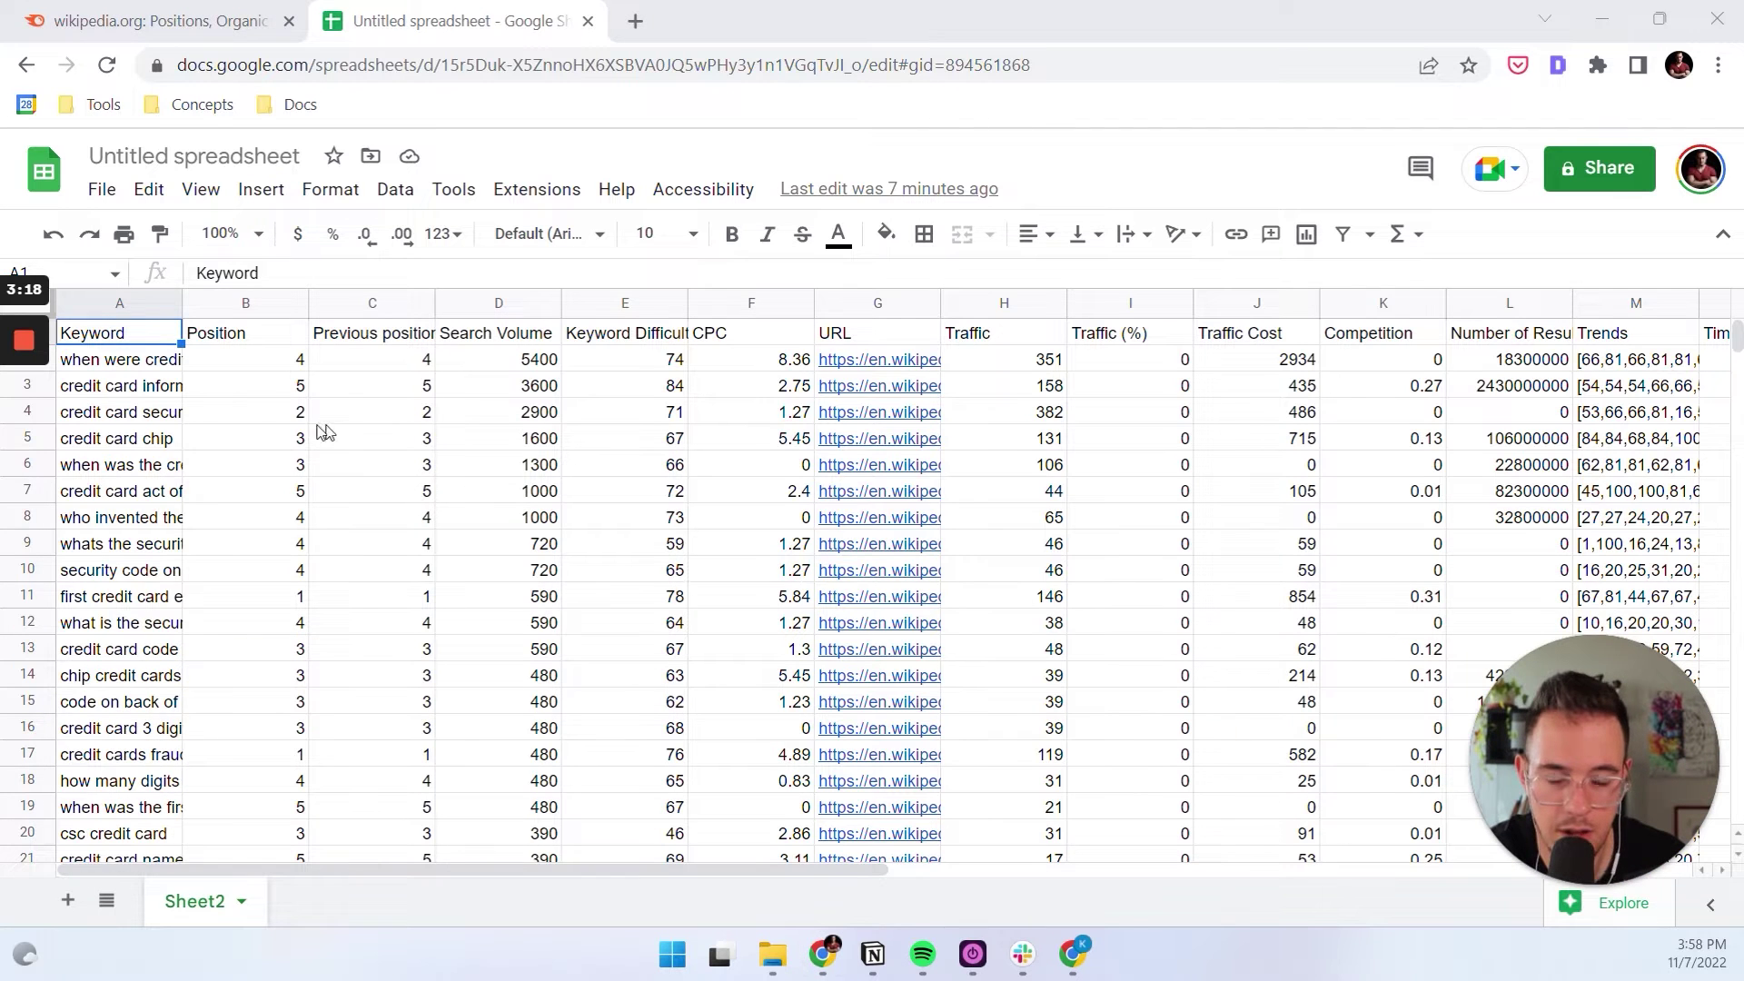
# Bold the header row and delete the Previous position column
pyautogui.hotkey('ctrl', 'shift', 'Right')
pyautogui.hotkey('ctrl', 'b')
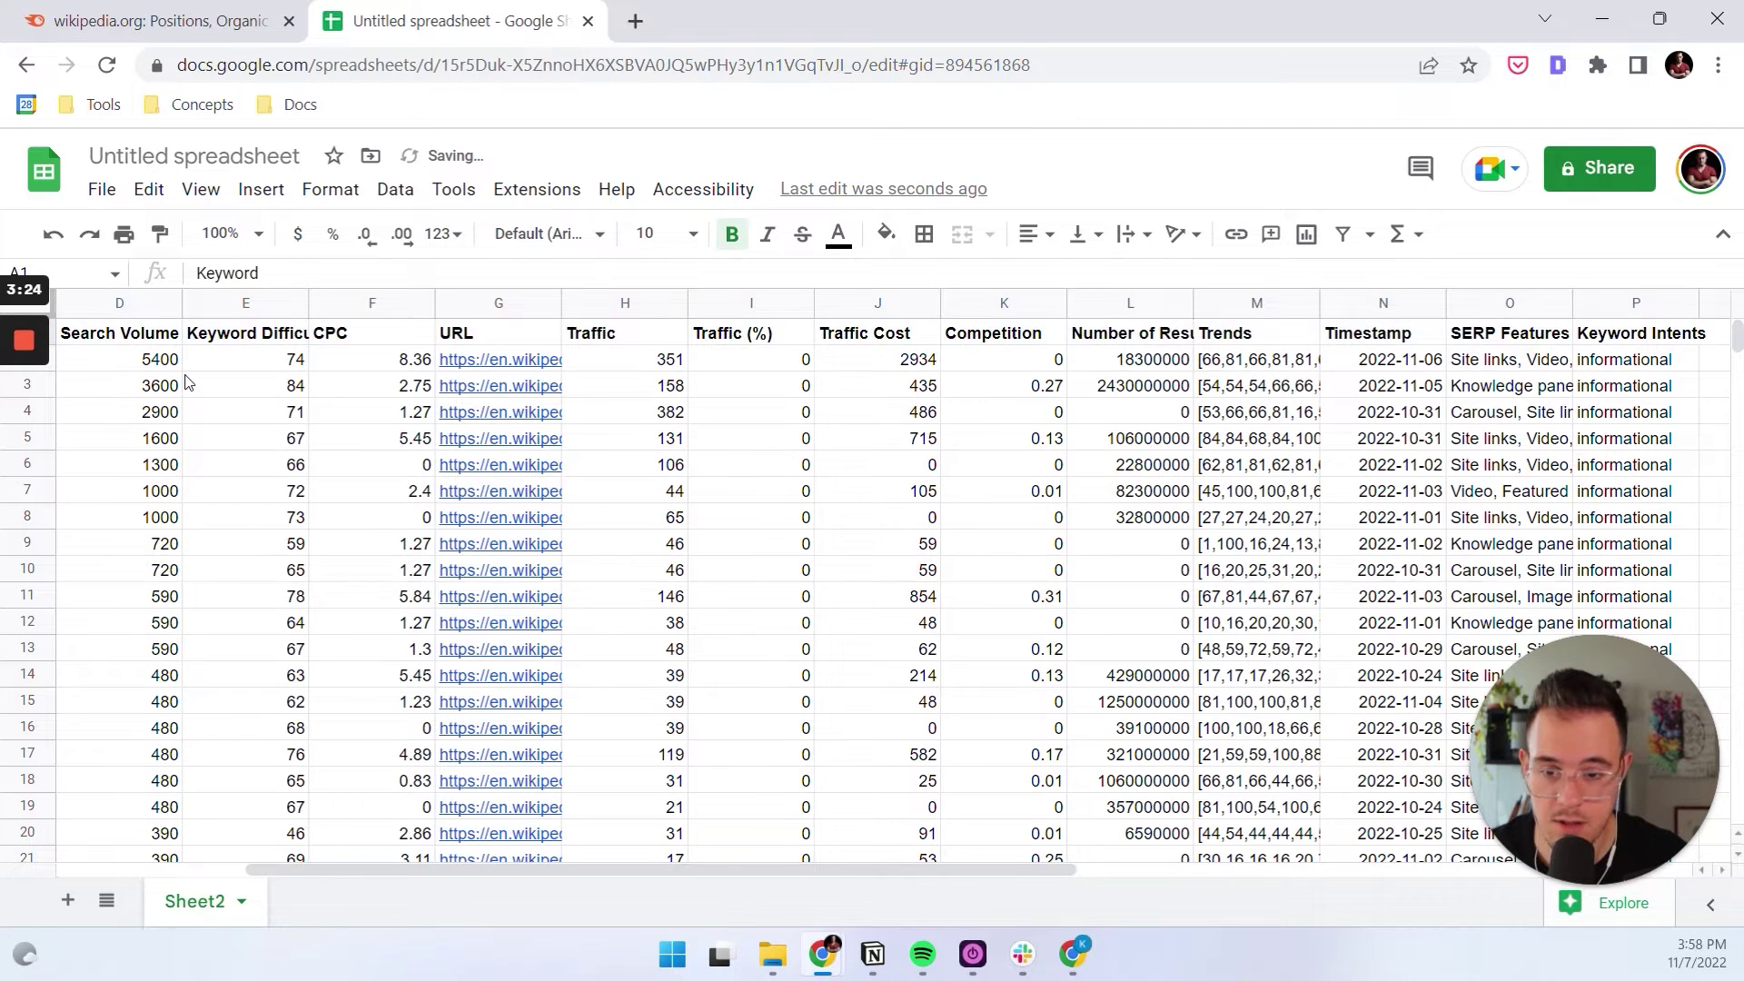
pyautogui.hotkey('ctrl', 'Home')
pyautogui.rightClick(400, 303)
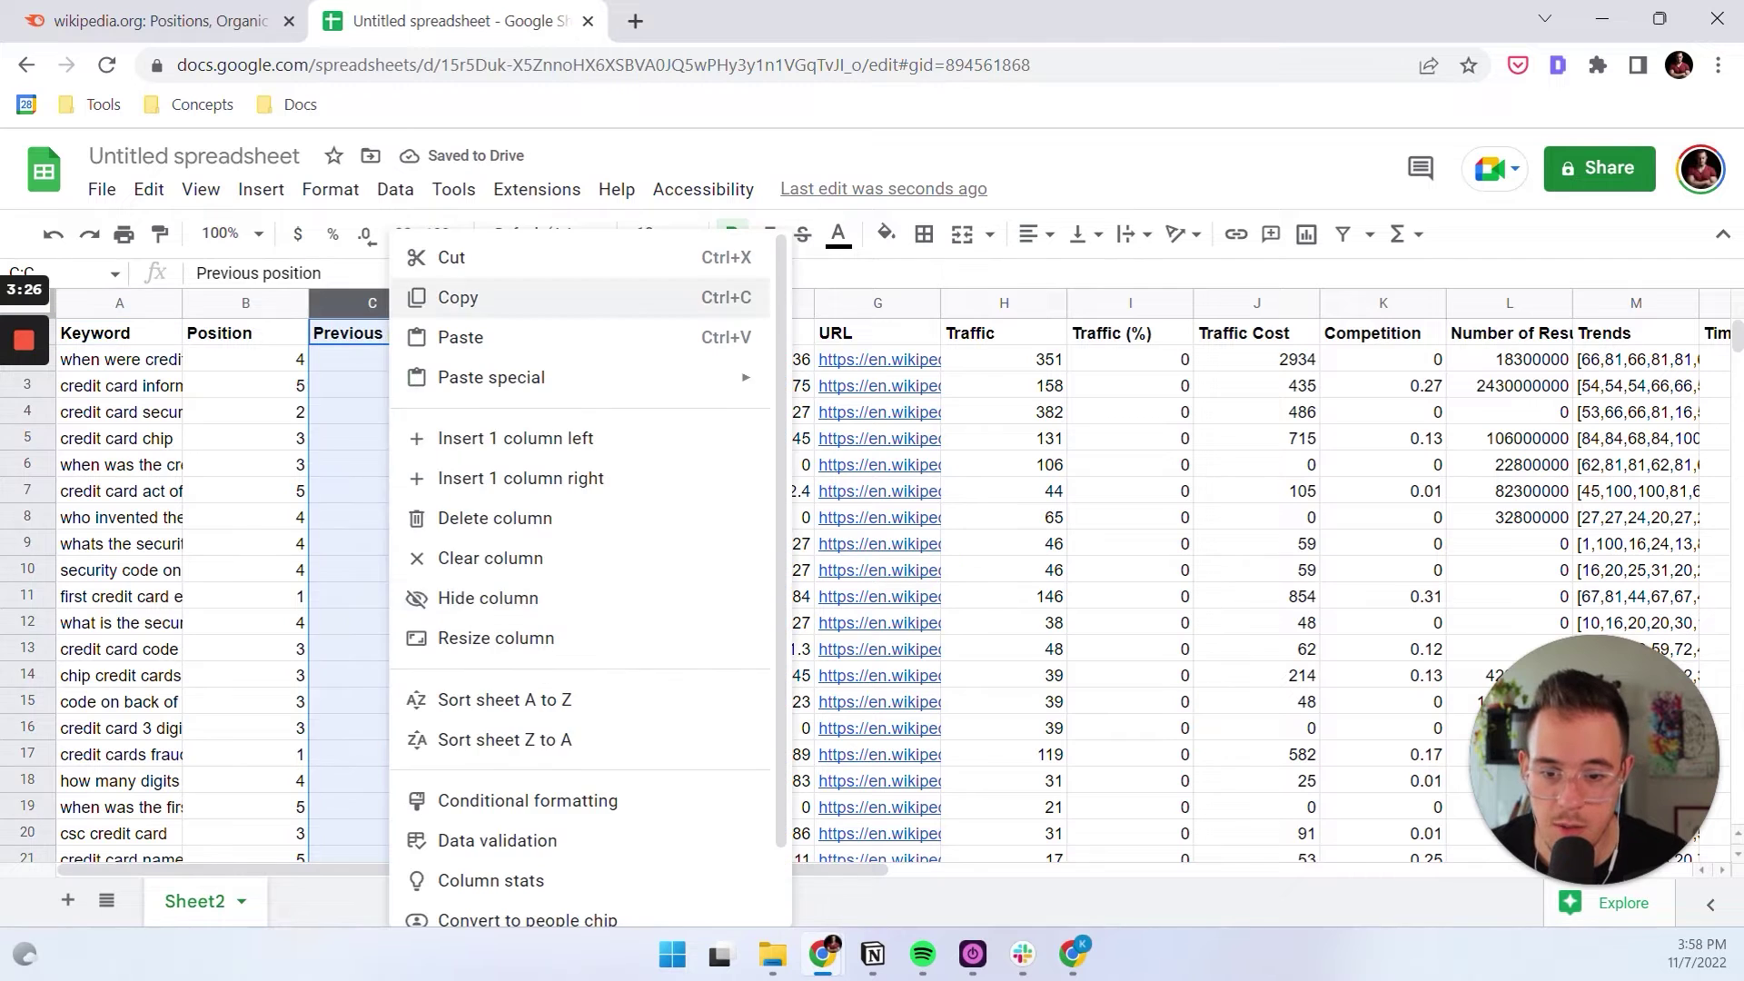
pyautogui.click(540, 518)
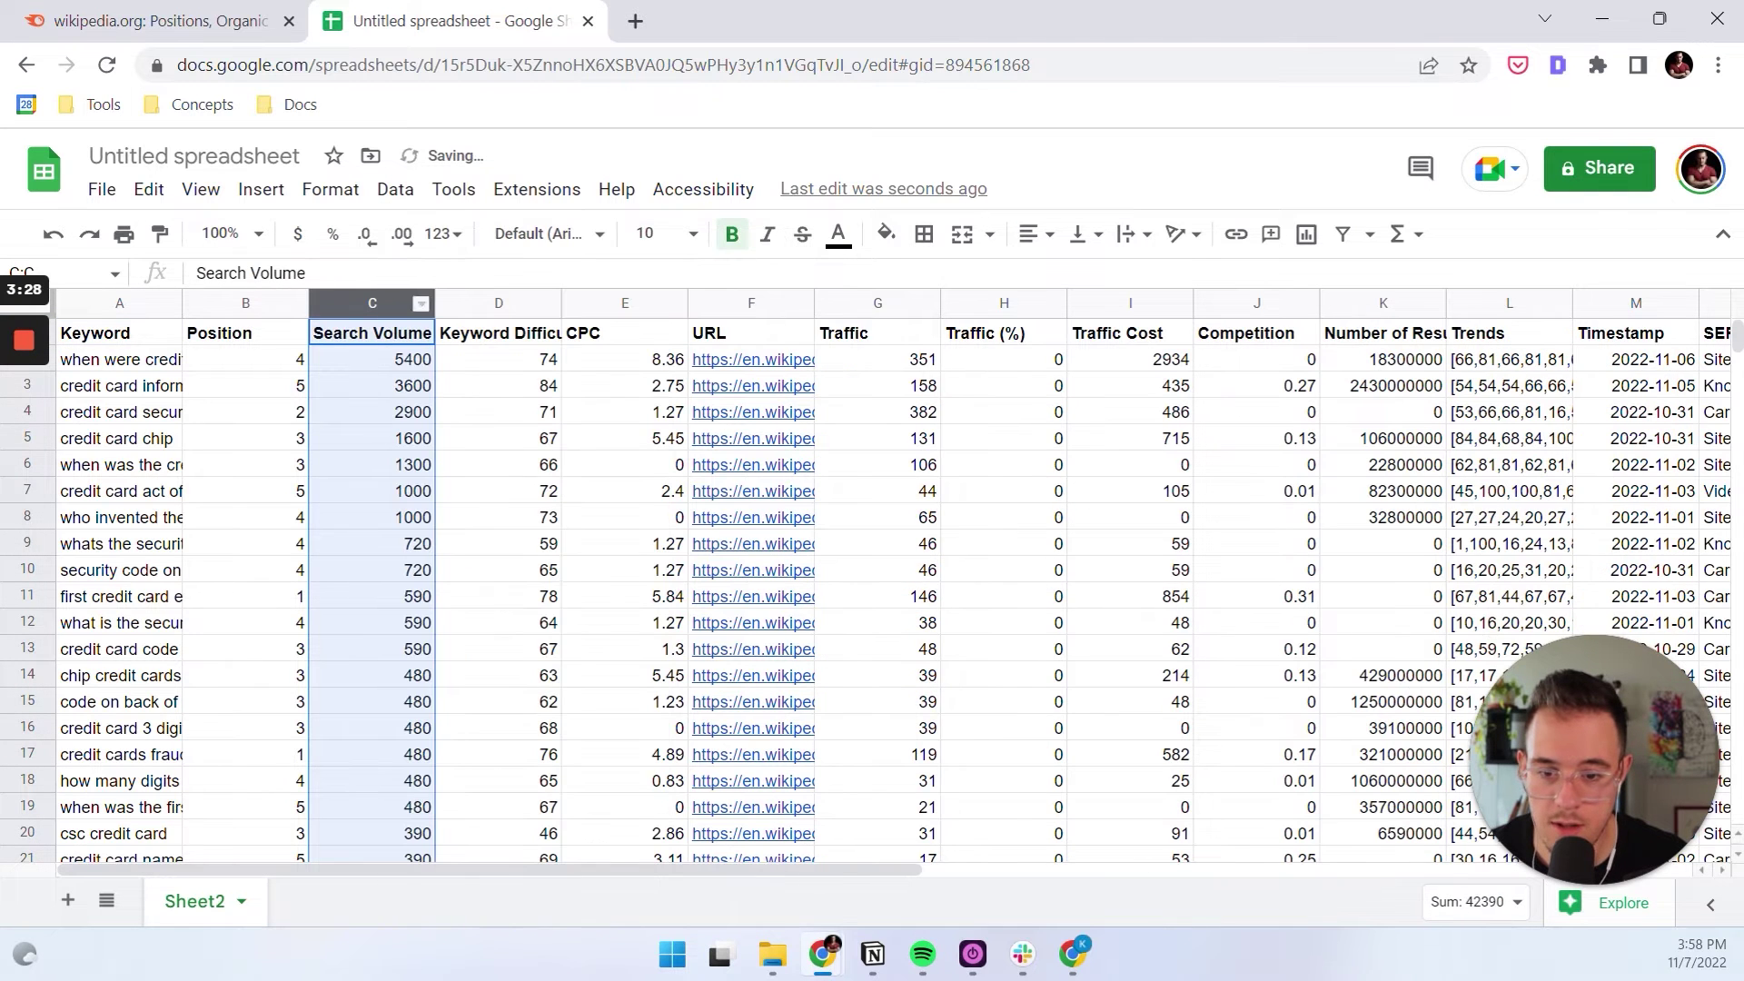
# Format Search Volume as comma-separated numbers with no decimals
pyautogui.click(443, 234)
pyautogui.click(467, 378)
pyautogui.click(366, 234)
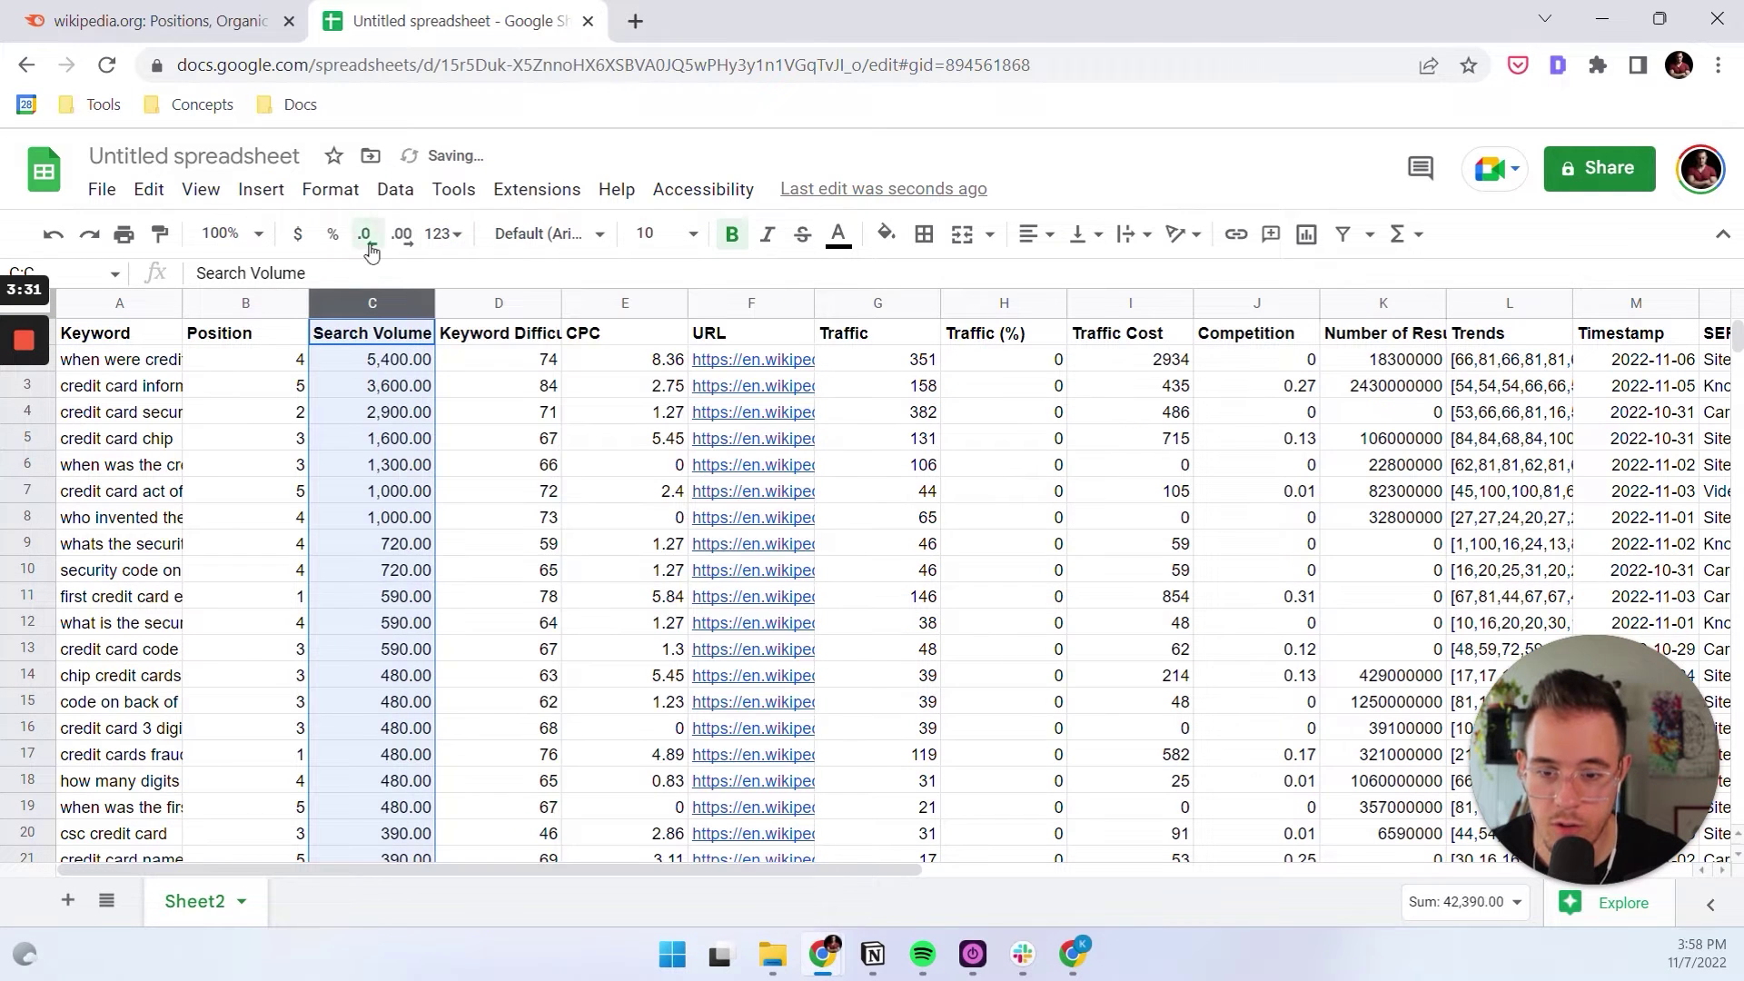
pyautogui.click(366, 233)
pyautogui.click(461, 369)
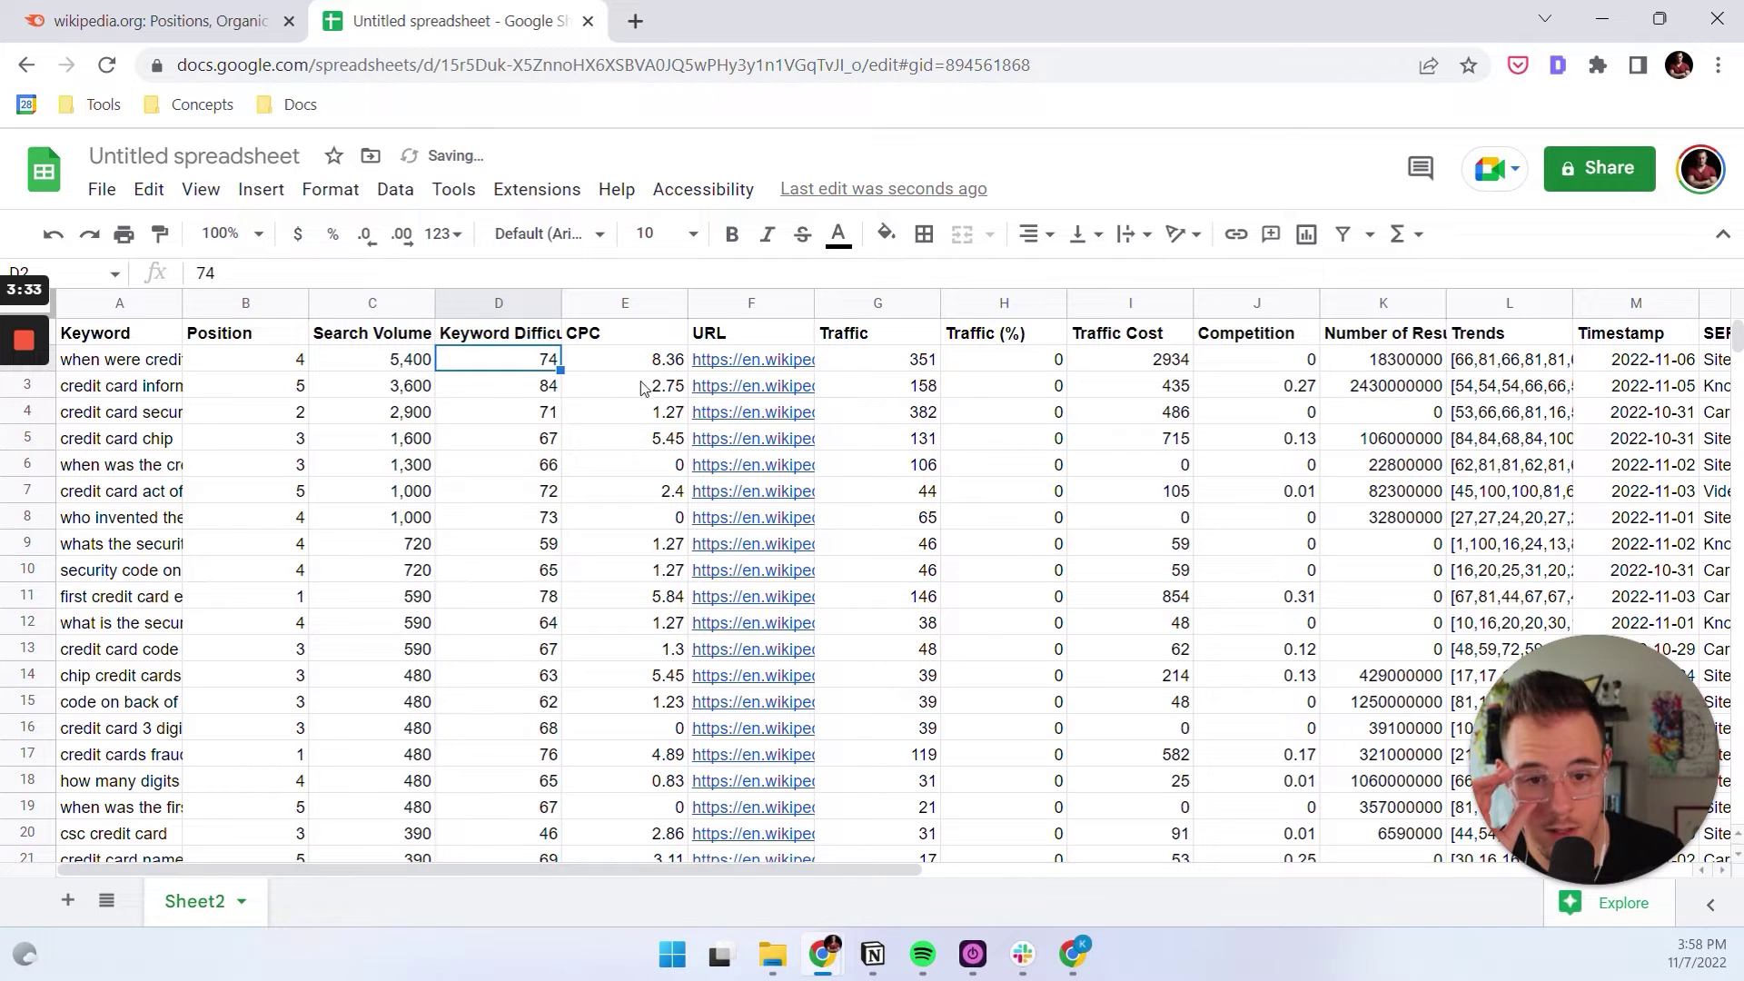
# Delete the Traffic through Keyword Intents columns
pyautogui.moveTo(1026, 308)
pyautogui.mouseDown()
pyautogui.moveTo(1575, 336)
pyautogui.moveTo(1473, 348)
pyautogui.moveTo(999, 313)
pyautogui.mouseUp()
pyautogui.click(858, 362)
pyautogui.moveTo(877, 304); pyautogui.dragTo(1605, 327)
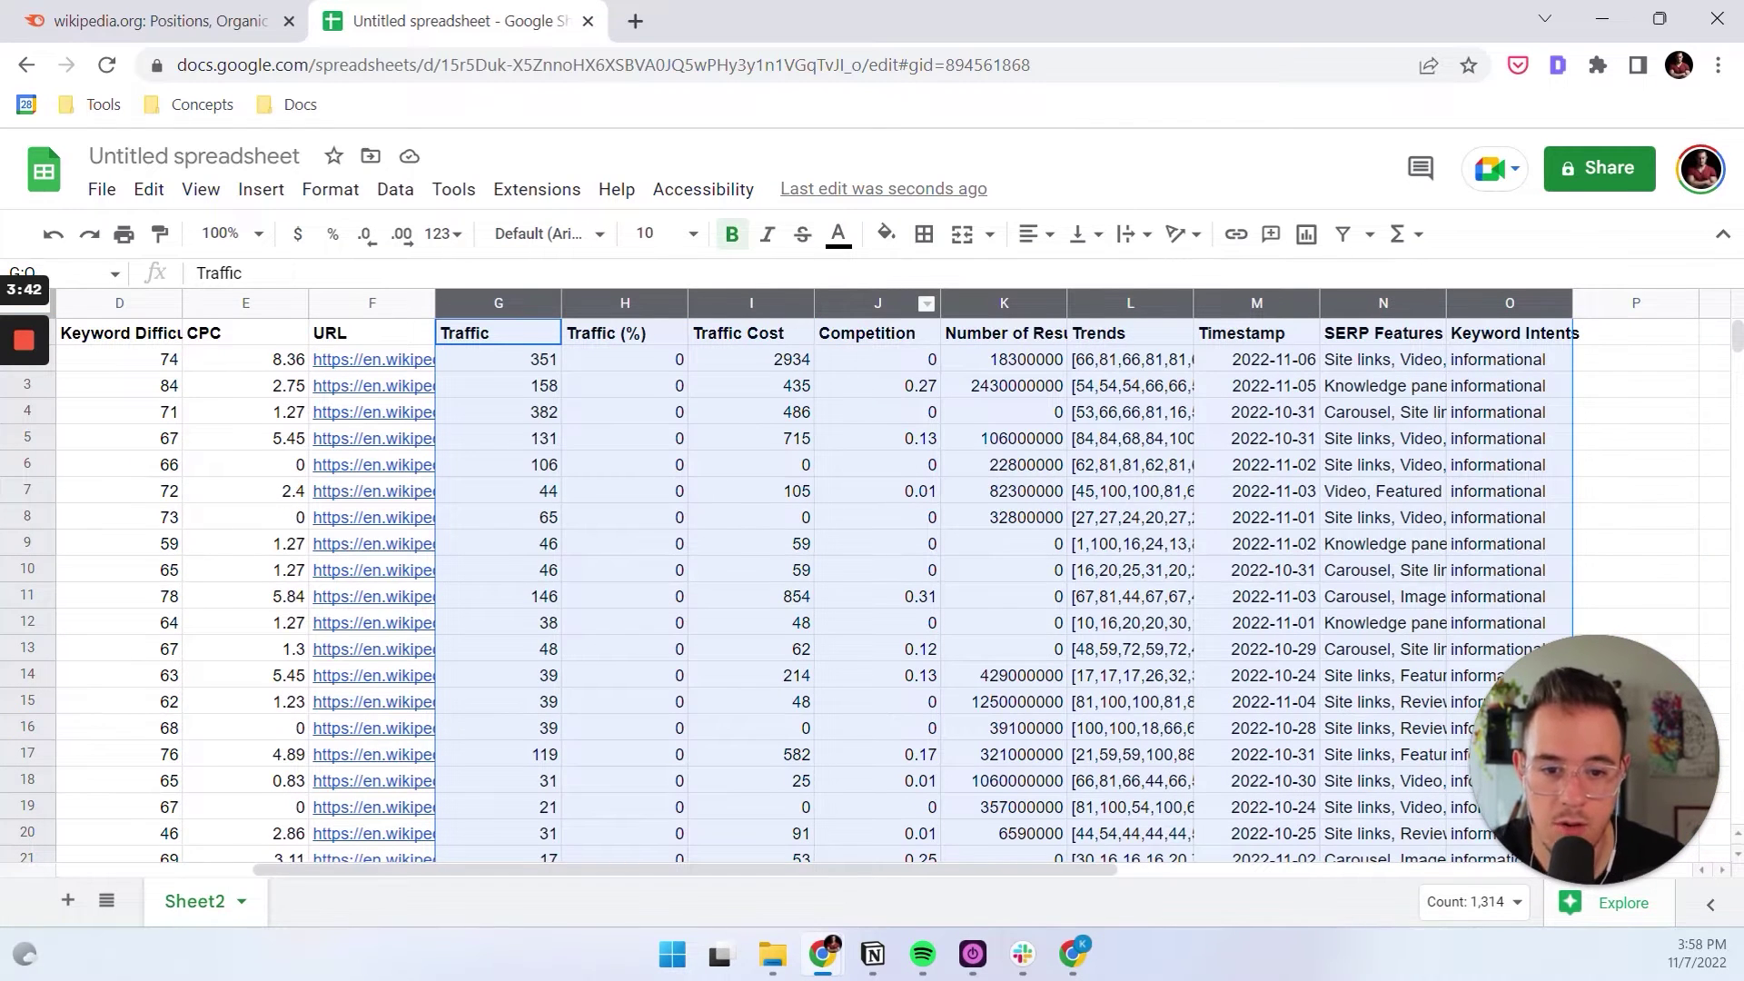
pyautogui.rightClick(862, 606)
pyautogui.click(1008, 502)
pyautogui.hscroll(-3, 303, 353)
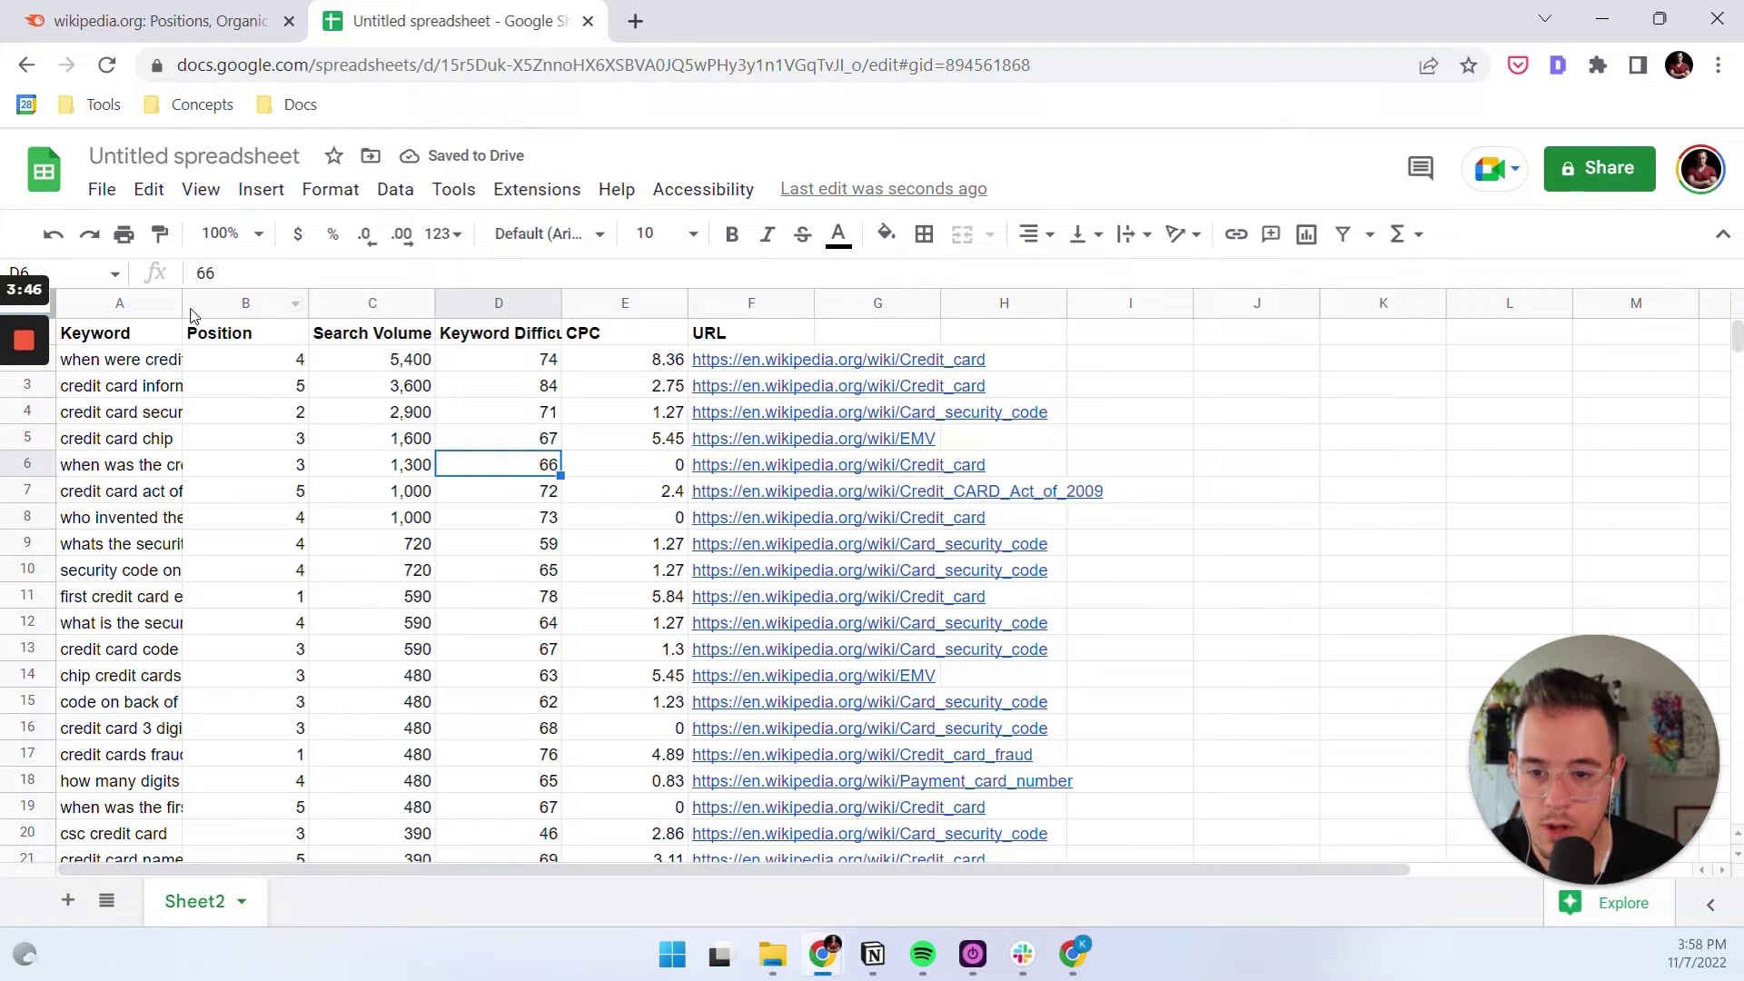
# Widen the Keyword column and move URL into column B, widening it
pyautogui.moveTo(183, 312); pyautogui.dragTo(329, 313)
pyautogui.click(898, 303)
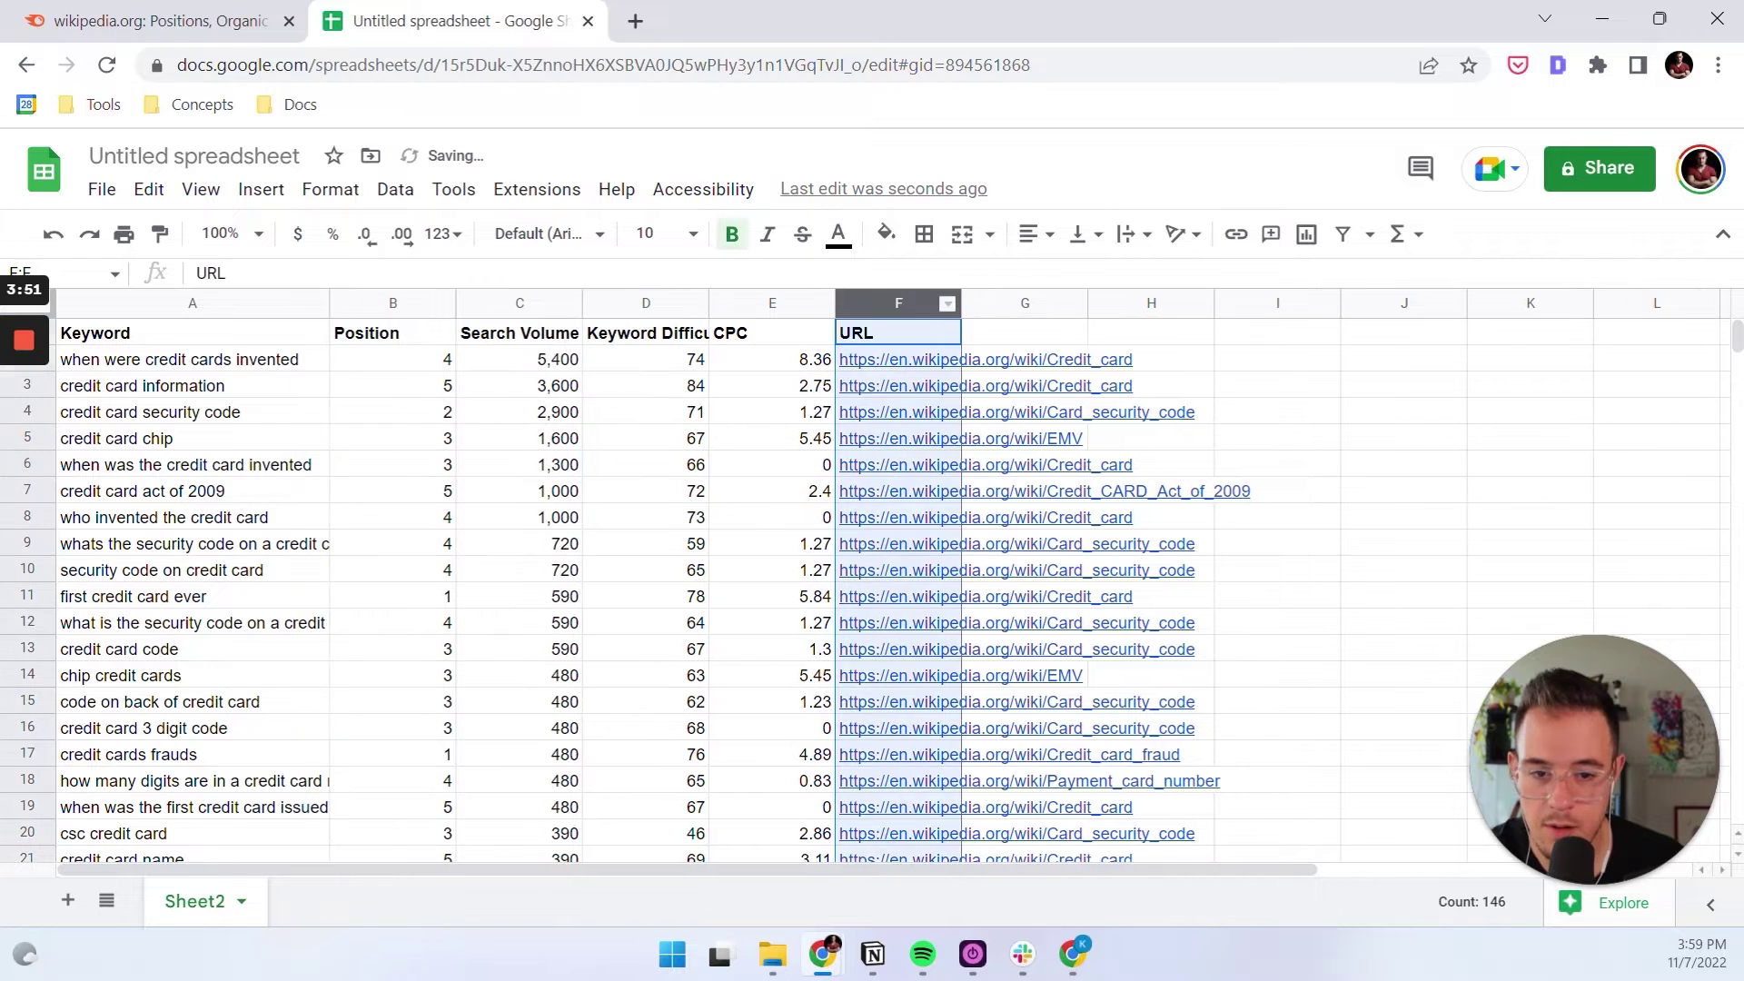
pyautogui.moveTo(898, 302); pyautogui.dragTo(545, 377)
pyautogui.click(772, 358)
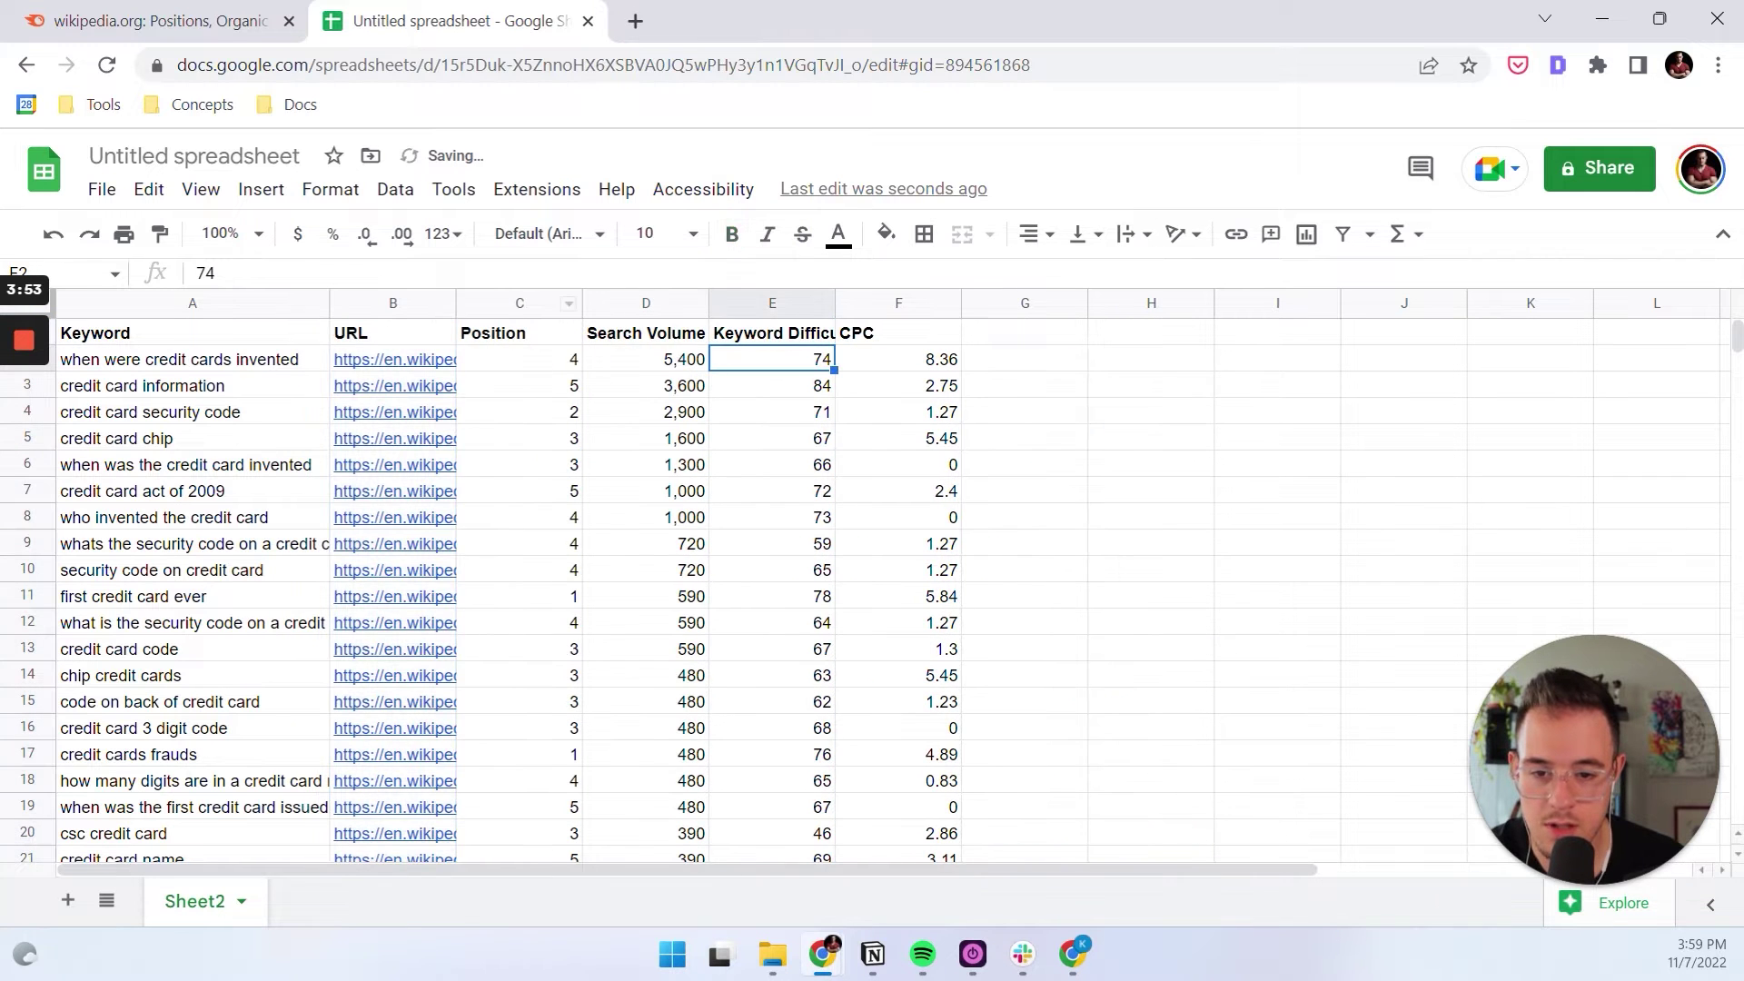
pyautogui.moveTo(452, 303); pyautogui.dragTo(607, 304)
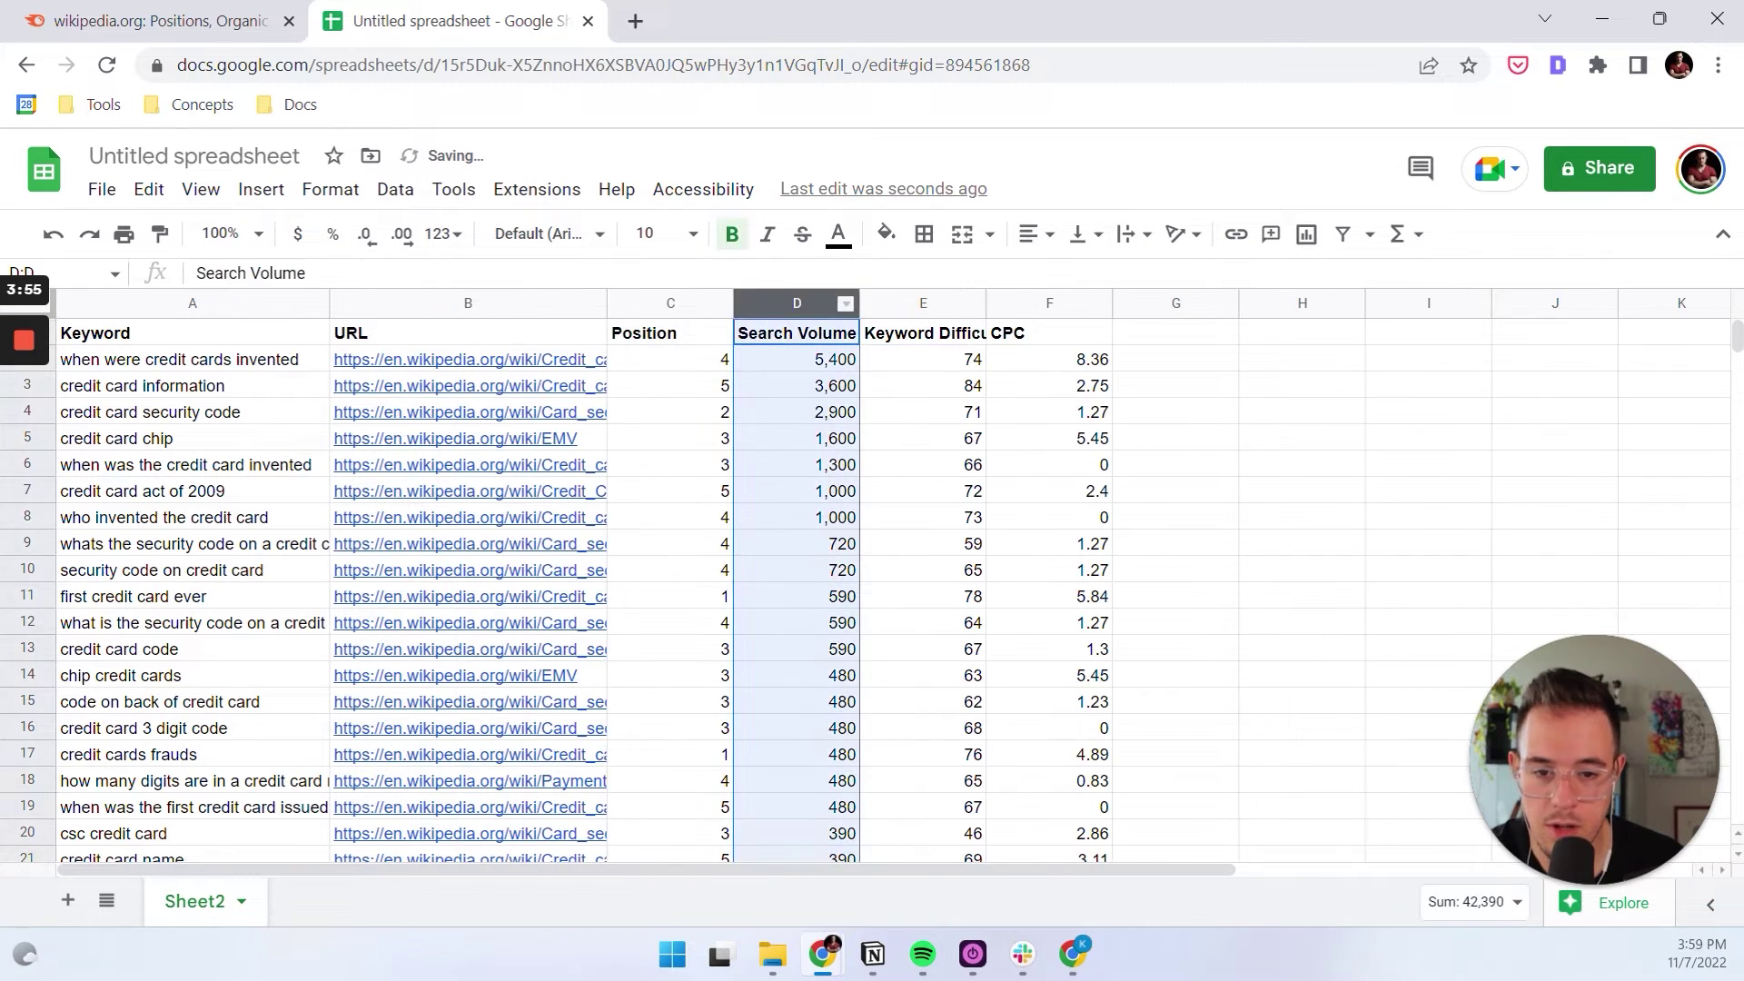
# Move Search Volume ahead of Position and fit the URL column to its links
pyautogui.moveTo(796, 302); pyautogui.dragTo(672, 309)
pyautogui.click(908, 411)
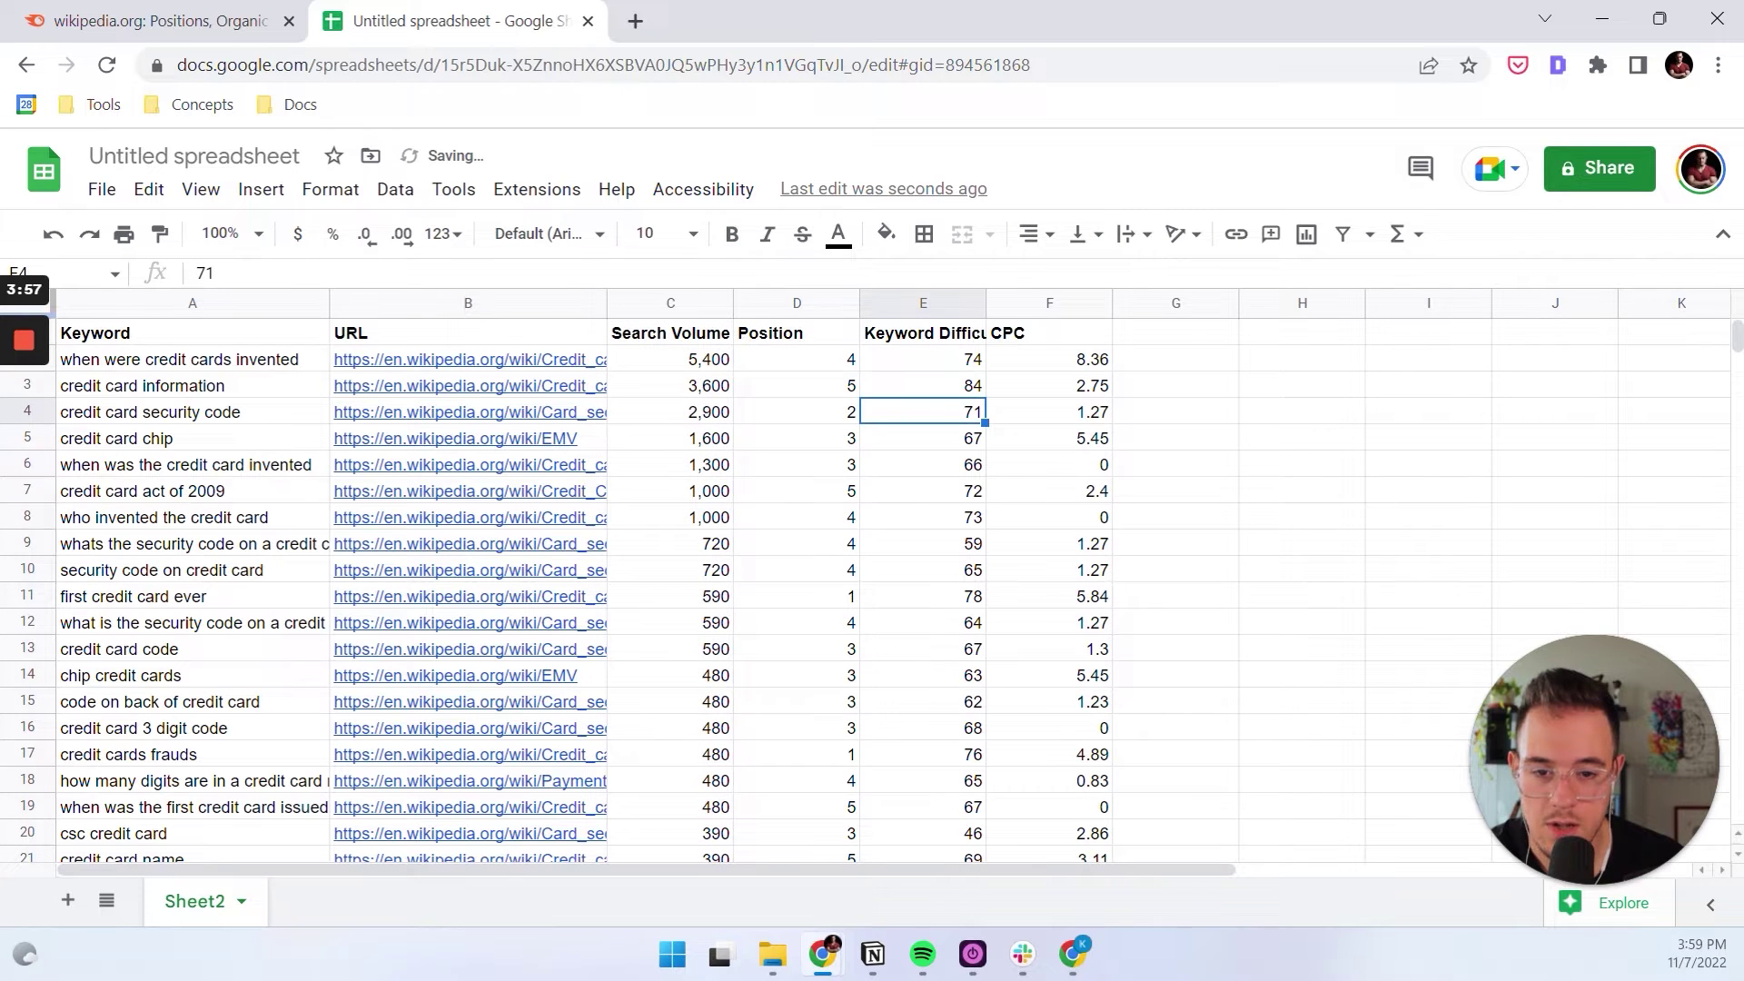
pyautogui.doubleClick(606, 302)
pyautogui.moveTo(824, 304); pyautogui.dragTo(766, 306)
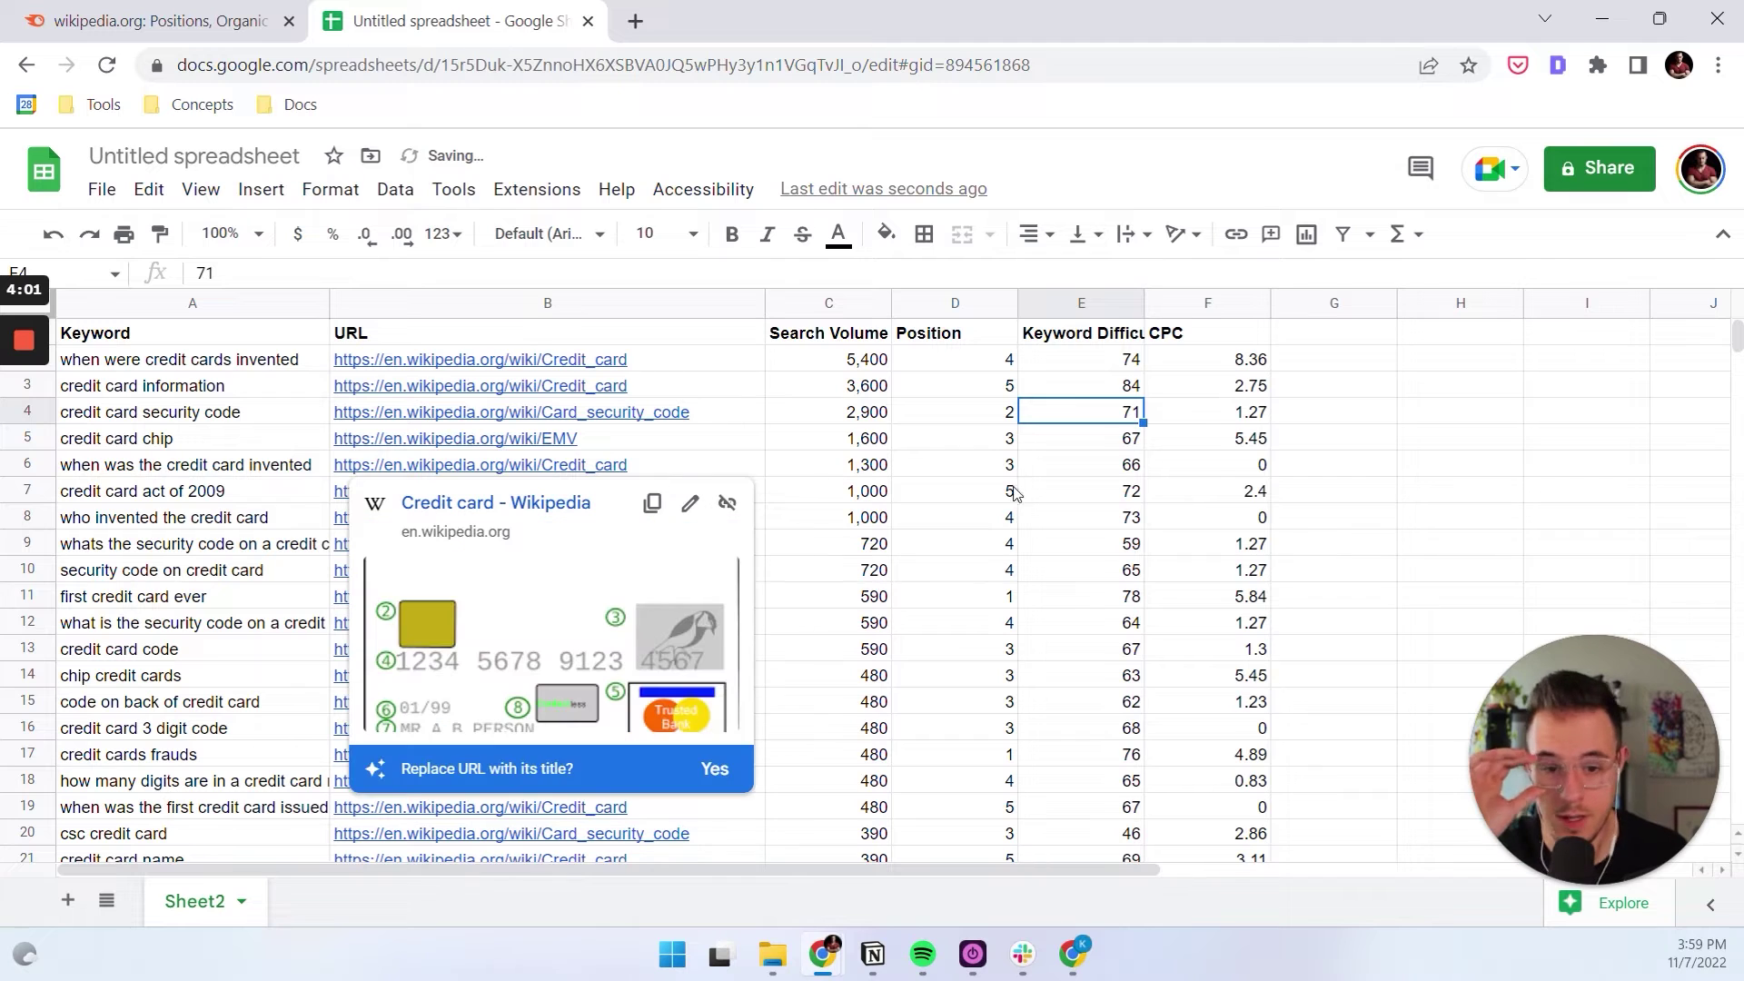
pyautogui.click(863, 416)
pyautogui.click(190, 334)
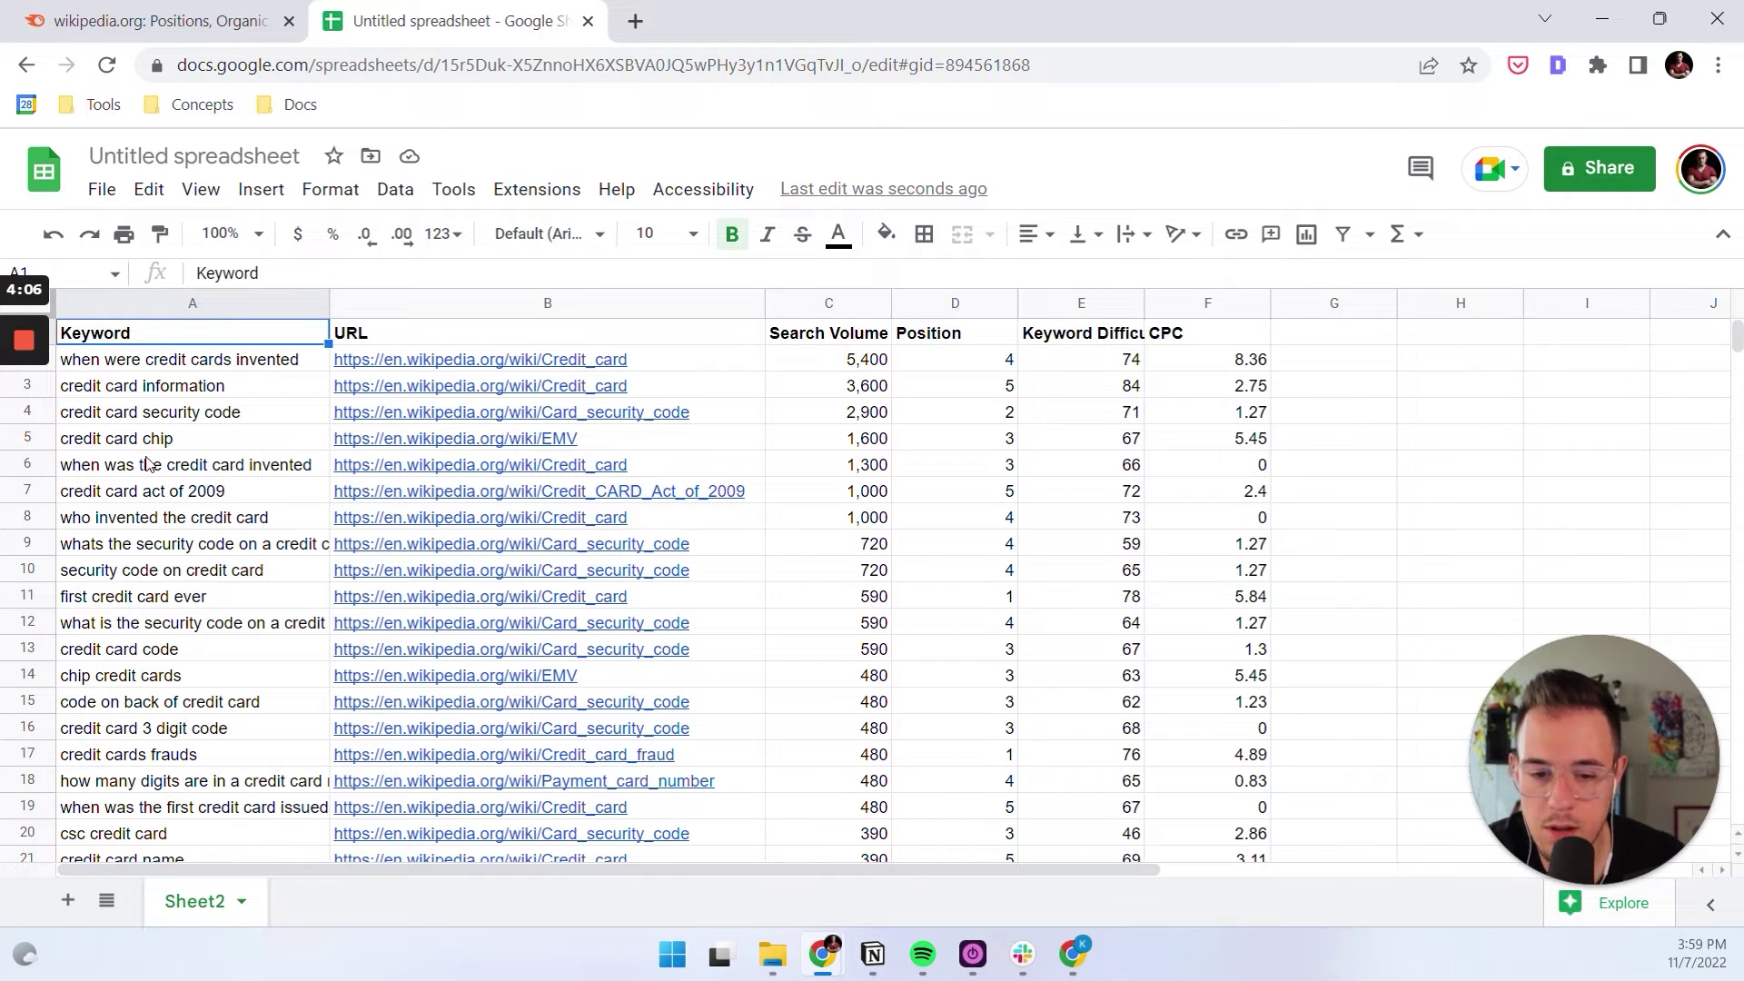
# Check the keyword list from its first row to its last and back
pyautogui.press('Down')
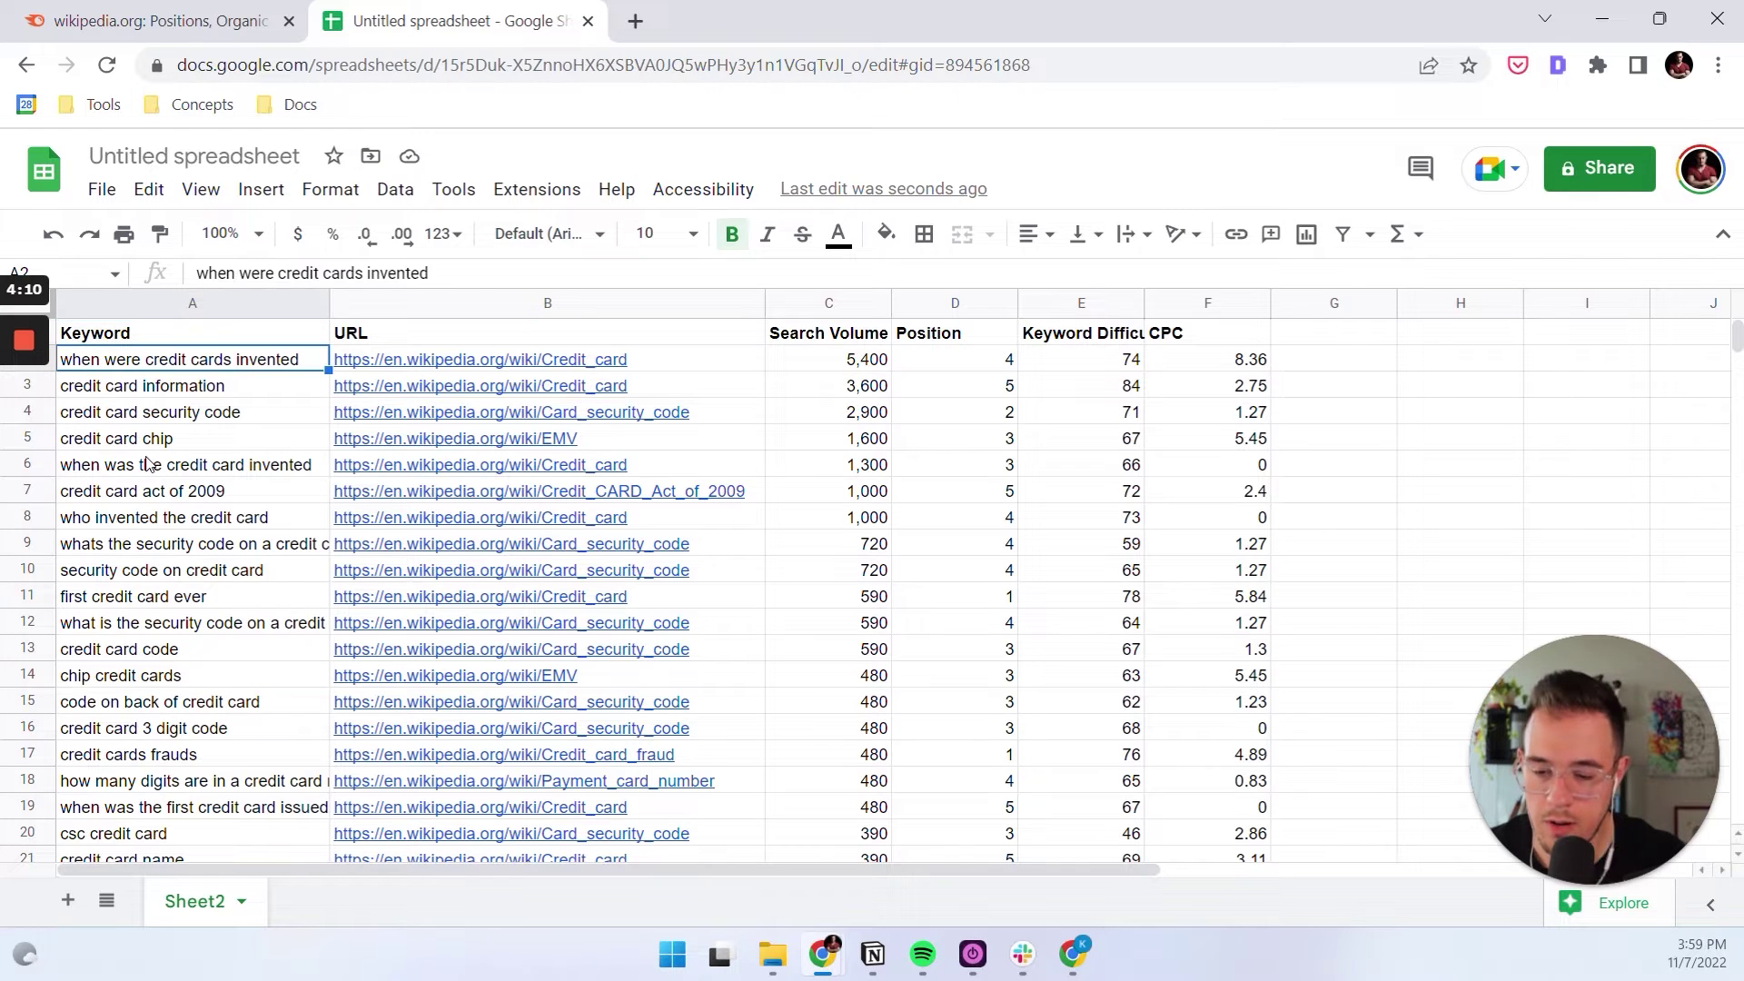
pyautogui.hotkey('ctrl', 'Down')
pyautogui.press('Up')
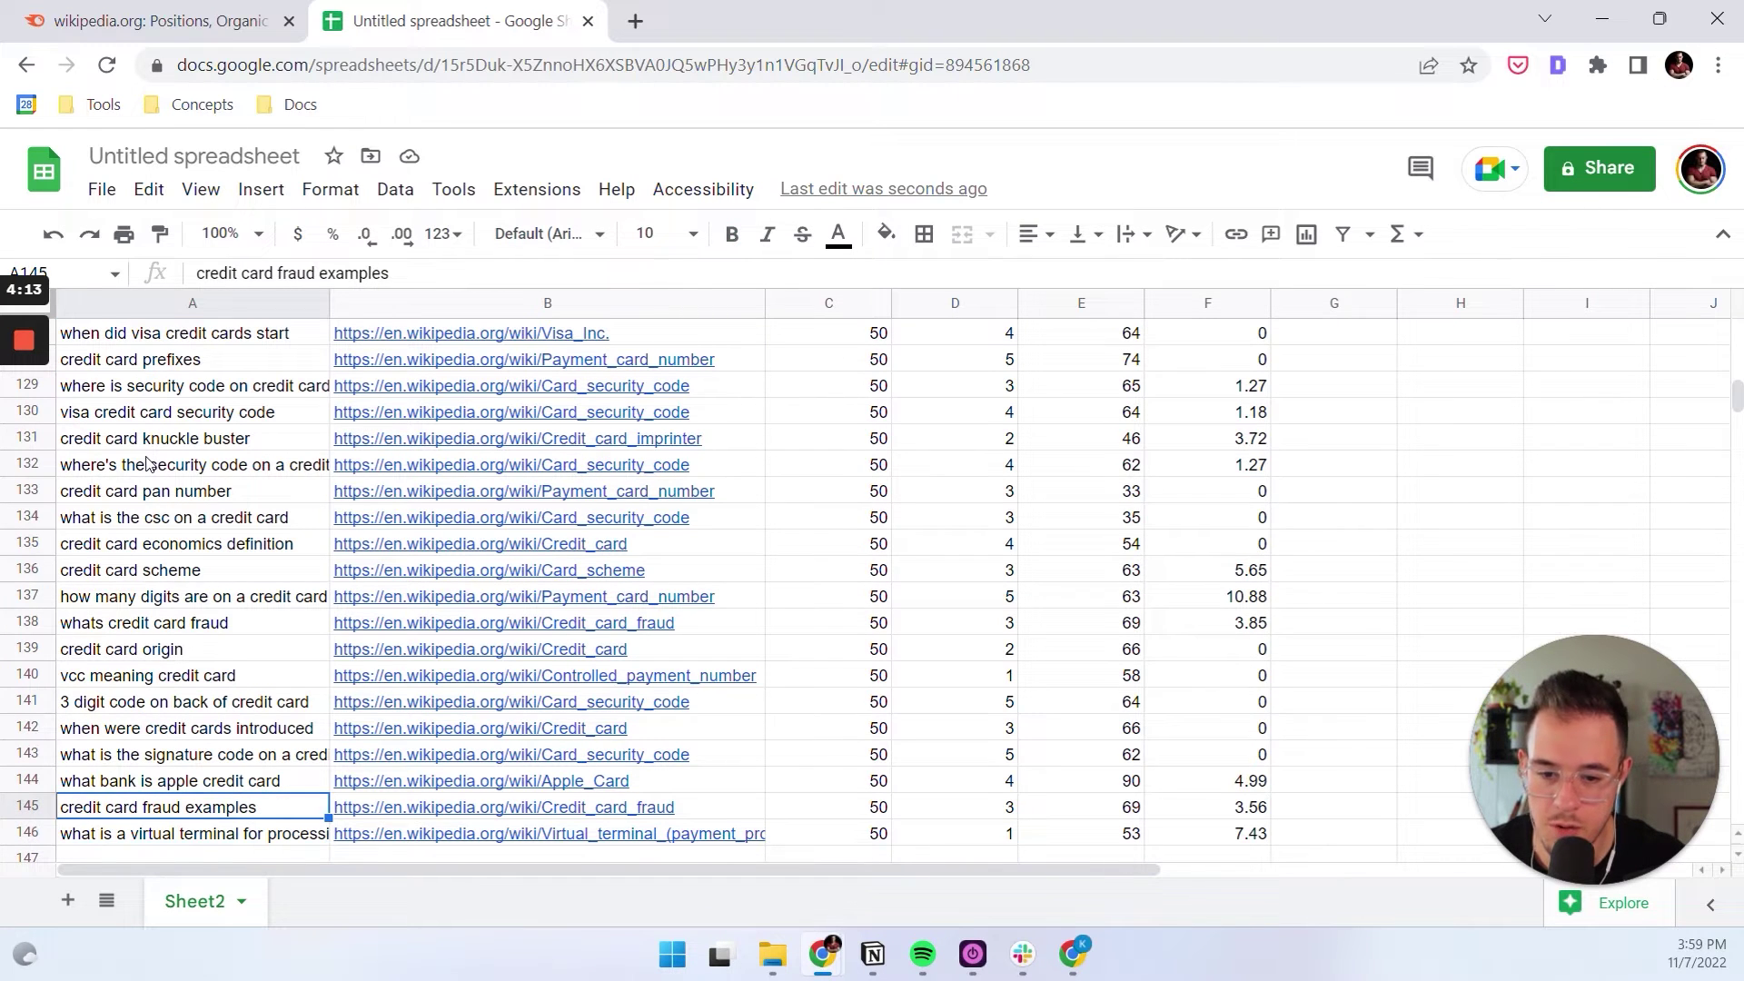
pyautogui.press('Down')
pyautogui.press('Up')
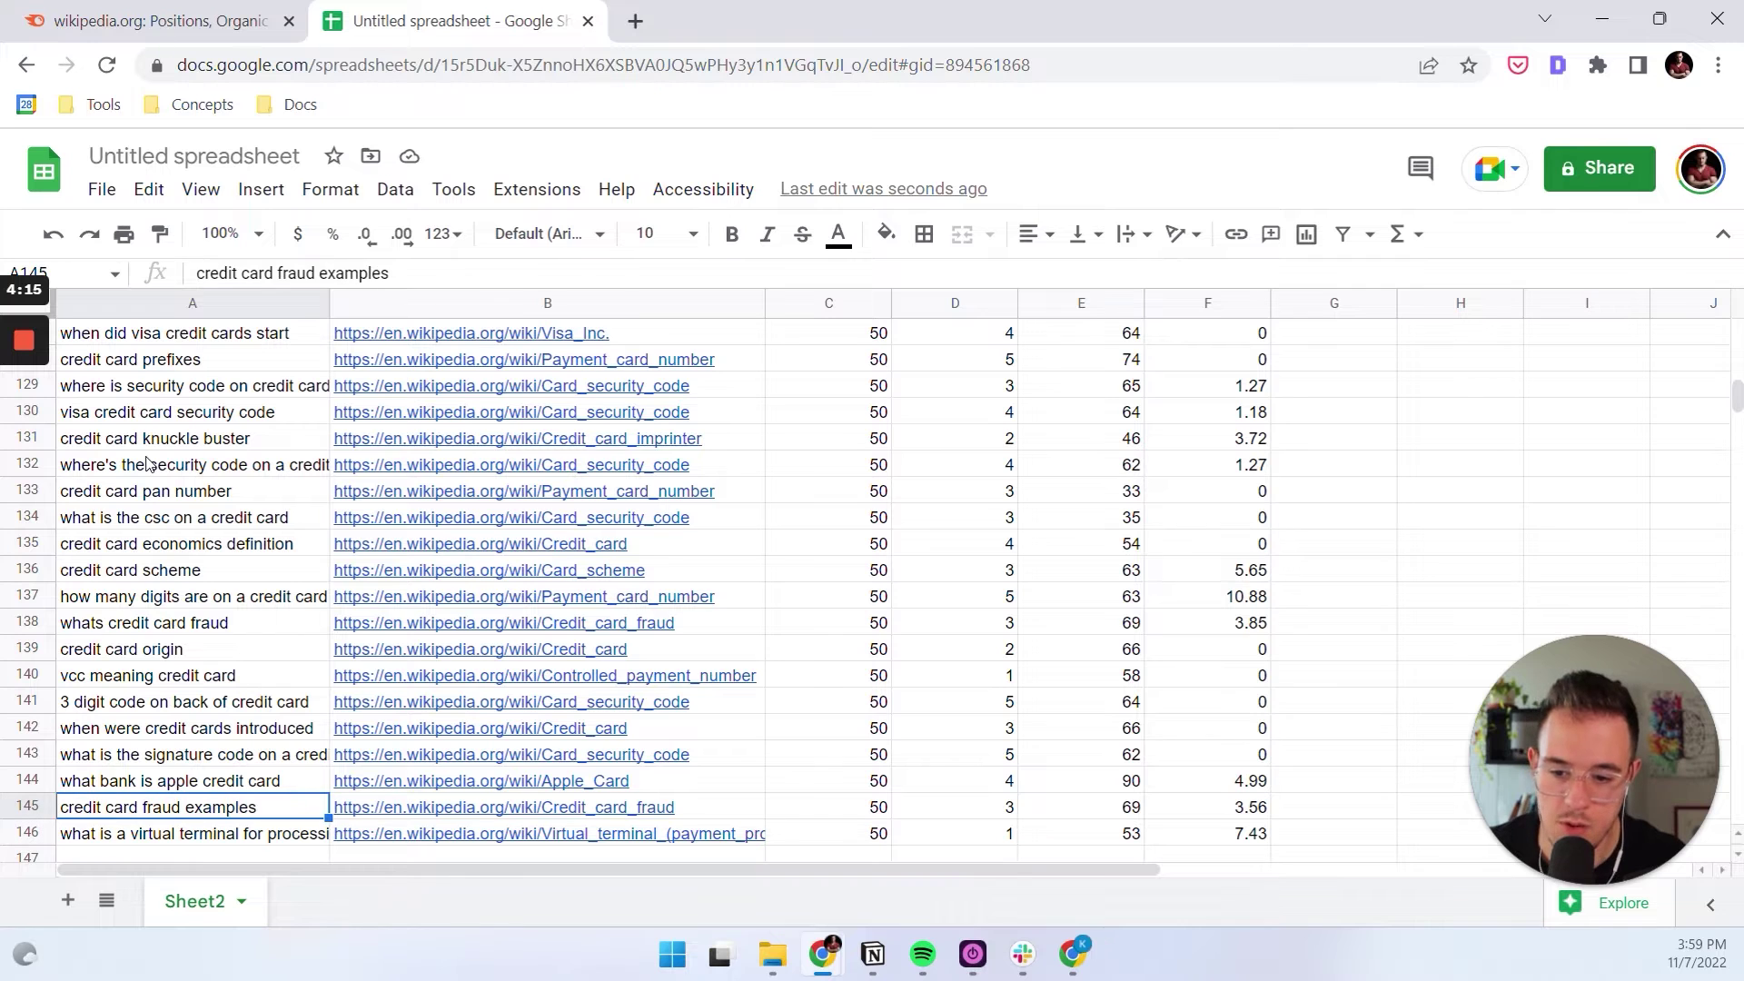
pyautogui.press('Up')
pyautogui.press('Up')
pyautogui.press('Up')
pyautogui.press('Up')
pyautogui.press('Down')
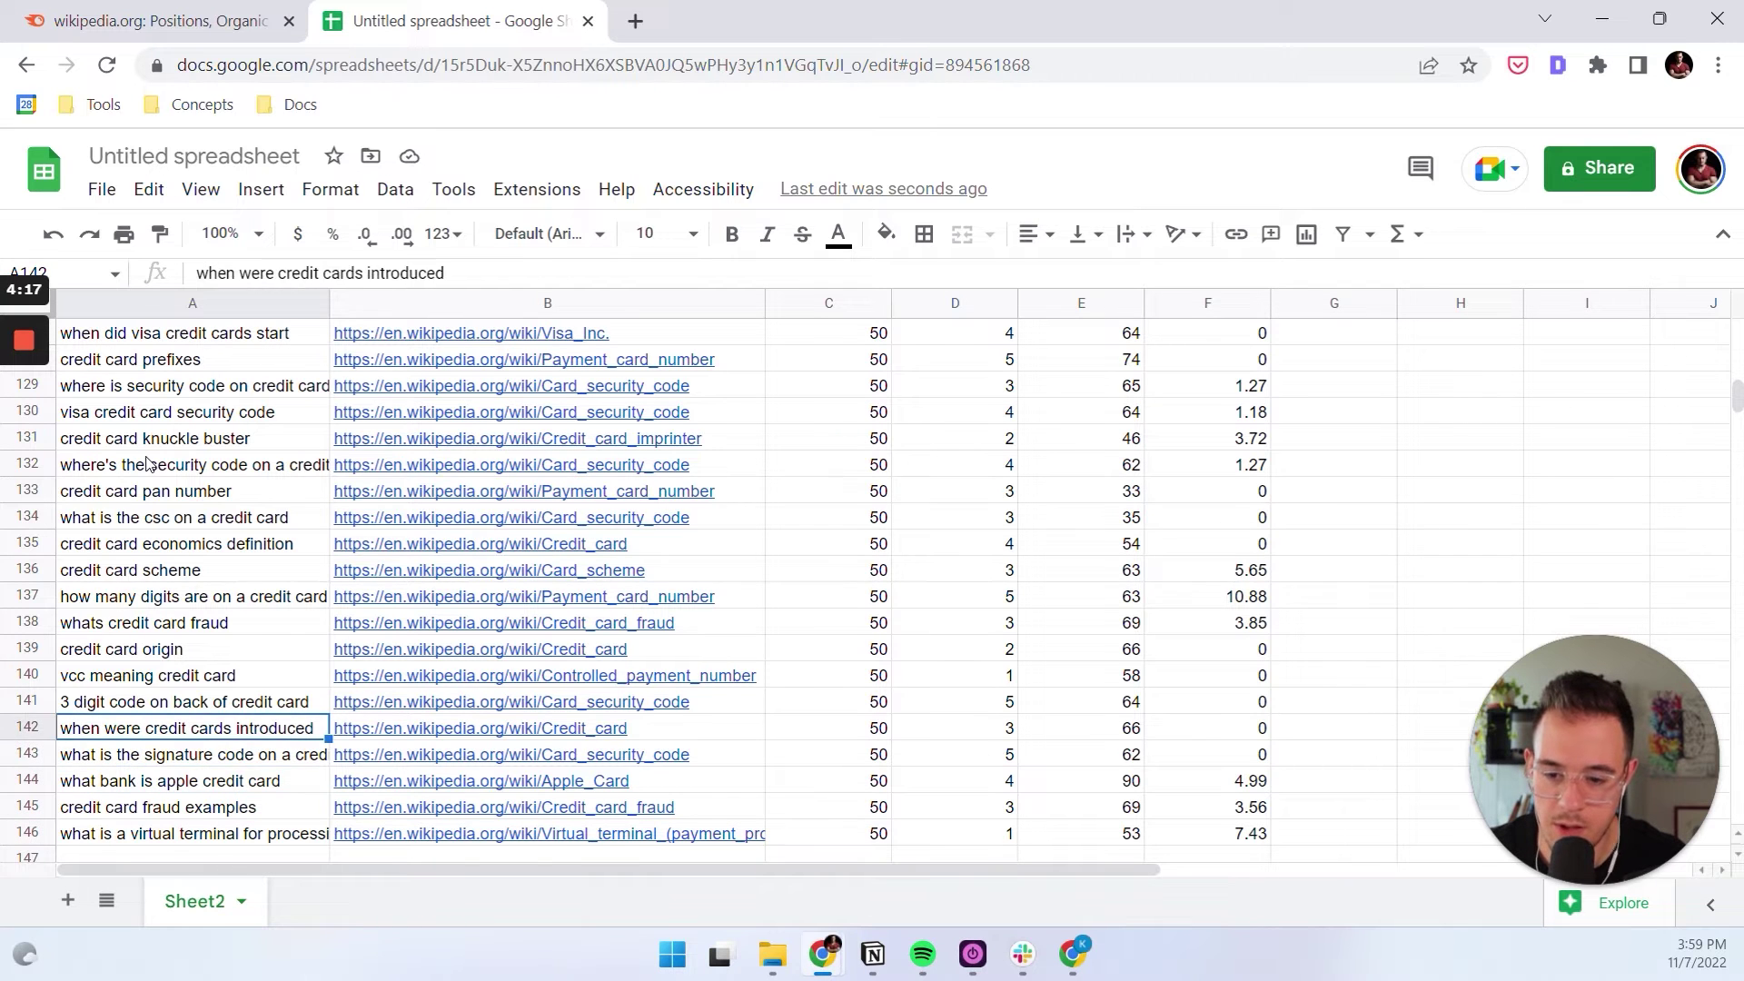
pyautogui.hotkey('ctrl', 'Up')
pyautogui.press('Down')
pyautogui.press('Up')
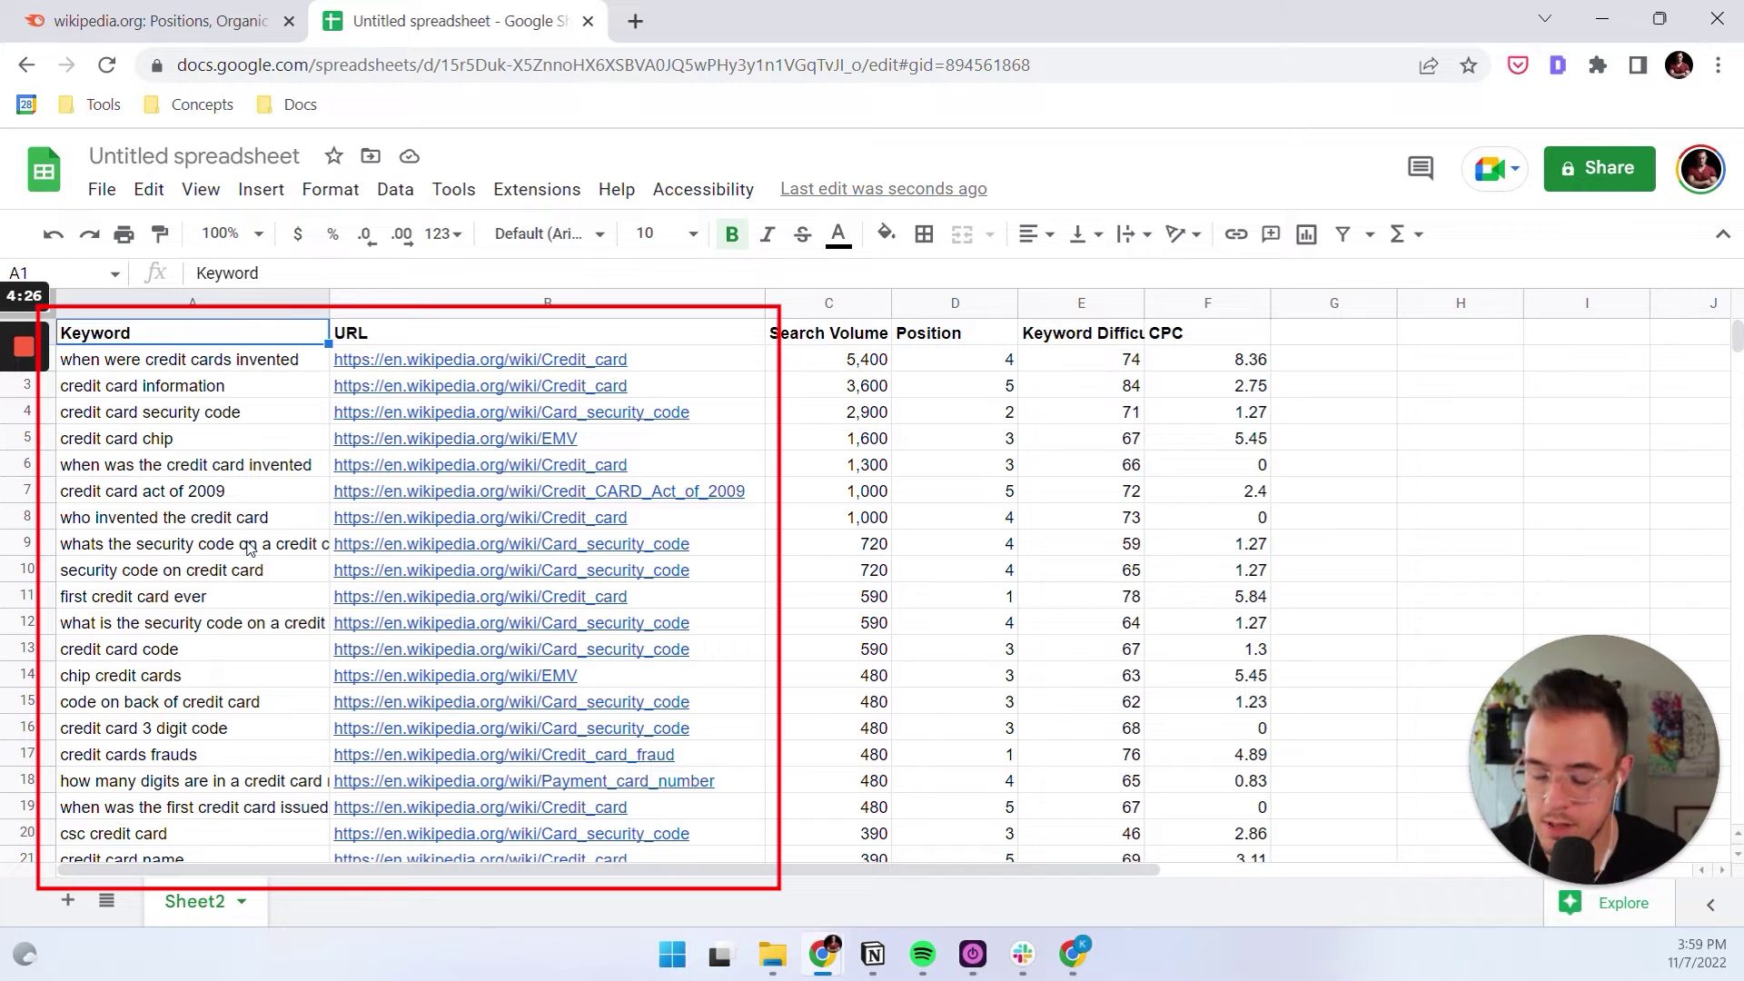
# Add a filter to header row A1:F1, then select the URL and Search Volume columns
pyautogui.hotkey('ctrl', 'shift', 'Right')
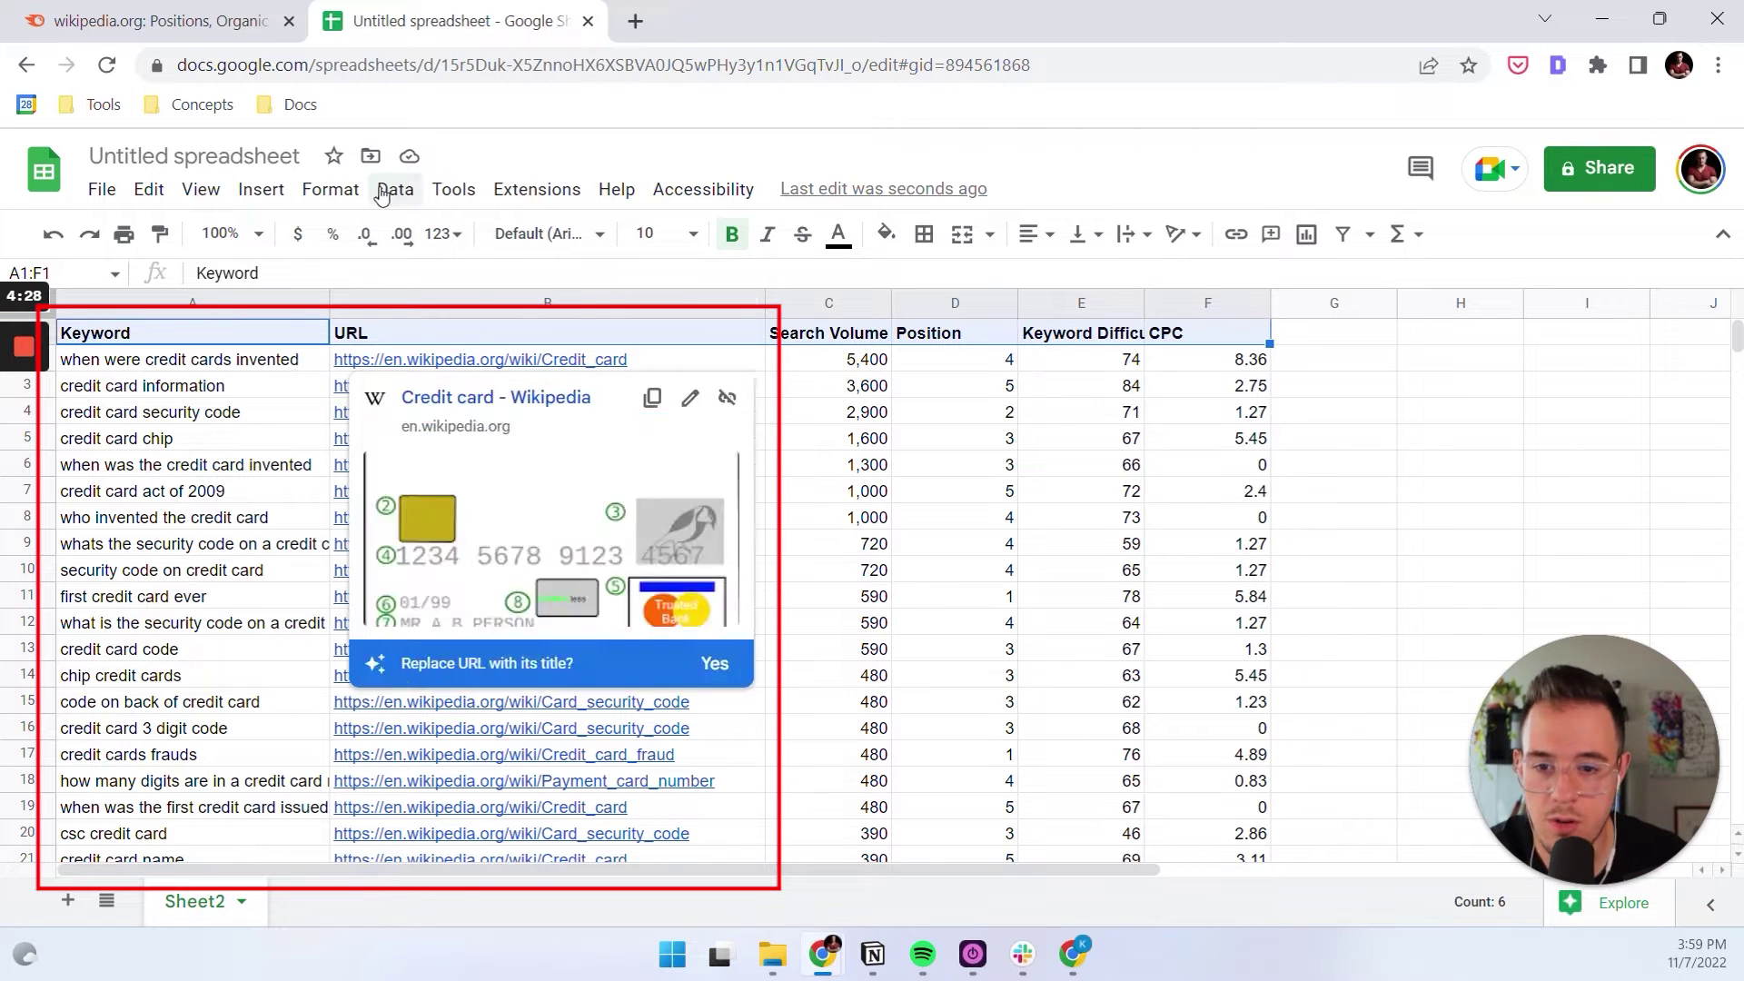
pyautogui.click(396, 189)
pyautogui.click(494, 226)
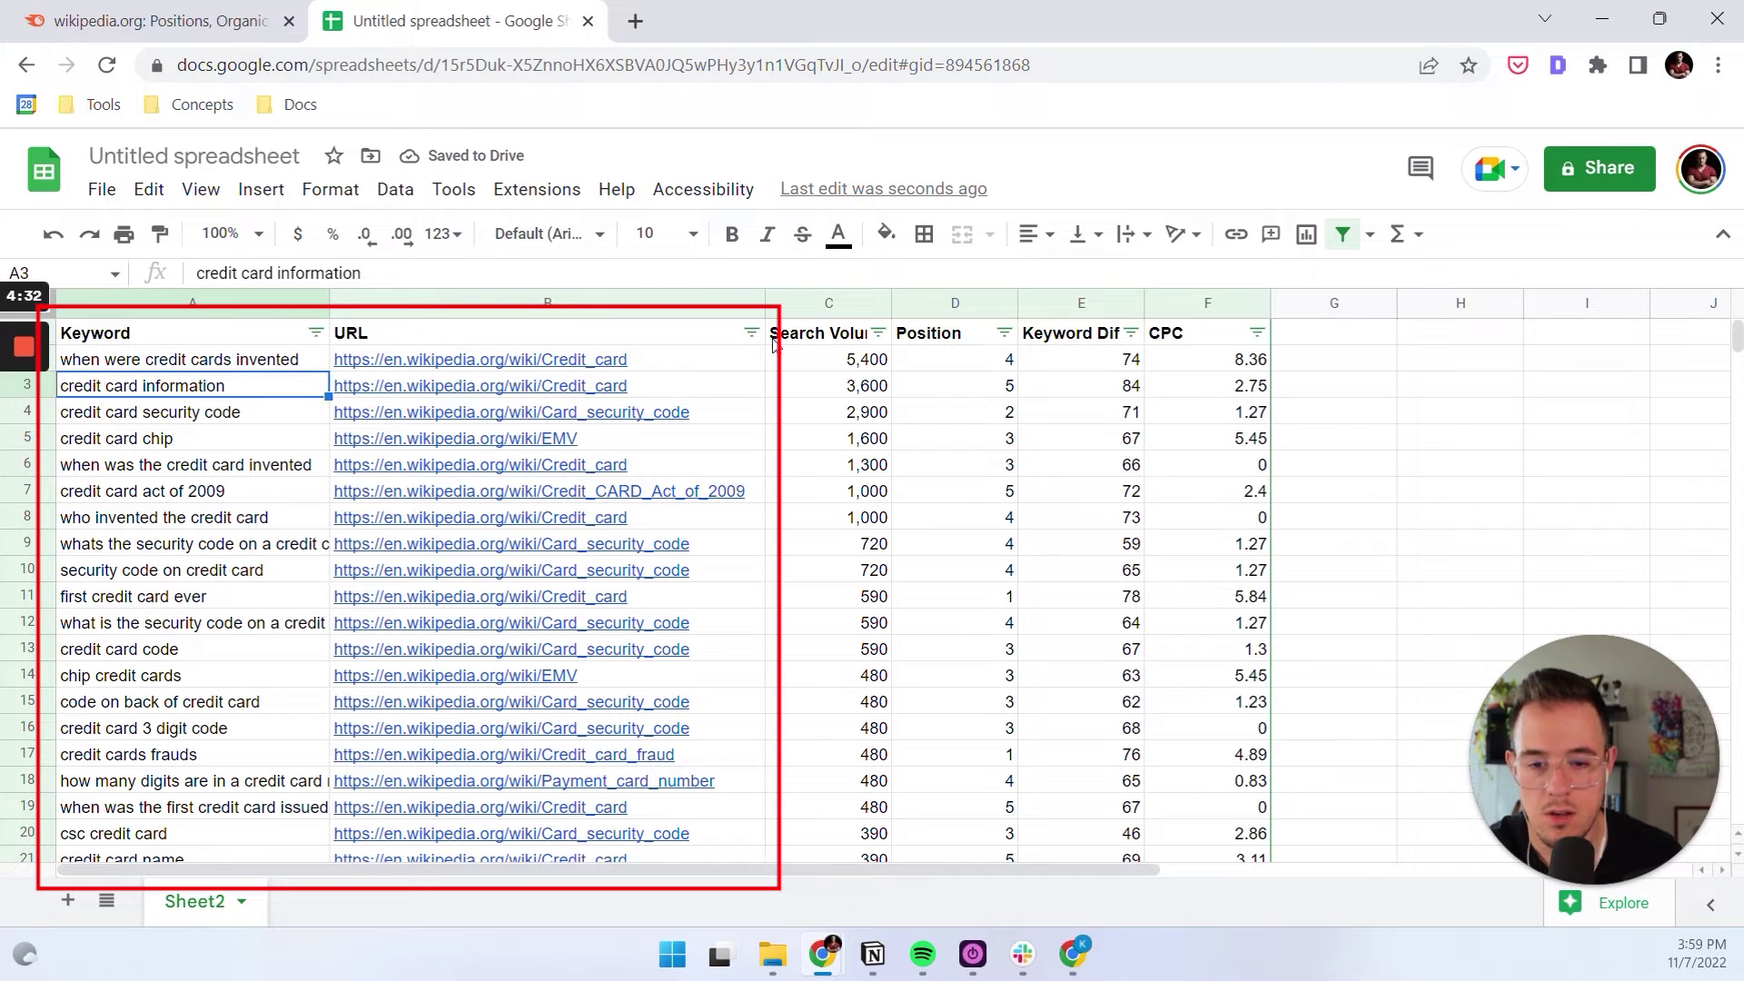
pyautogui.click(152, 436)
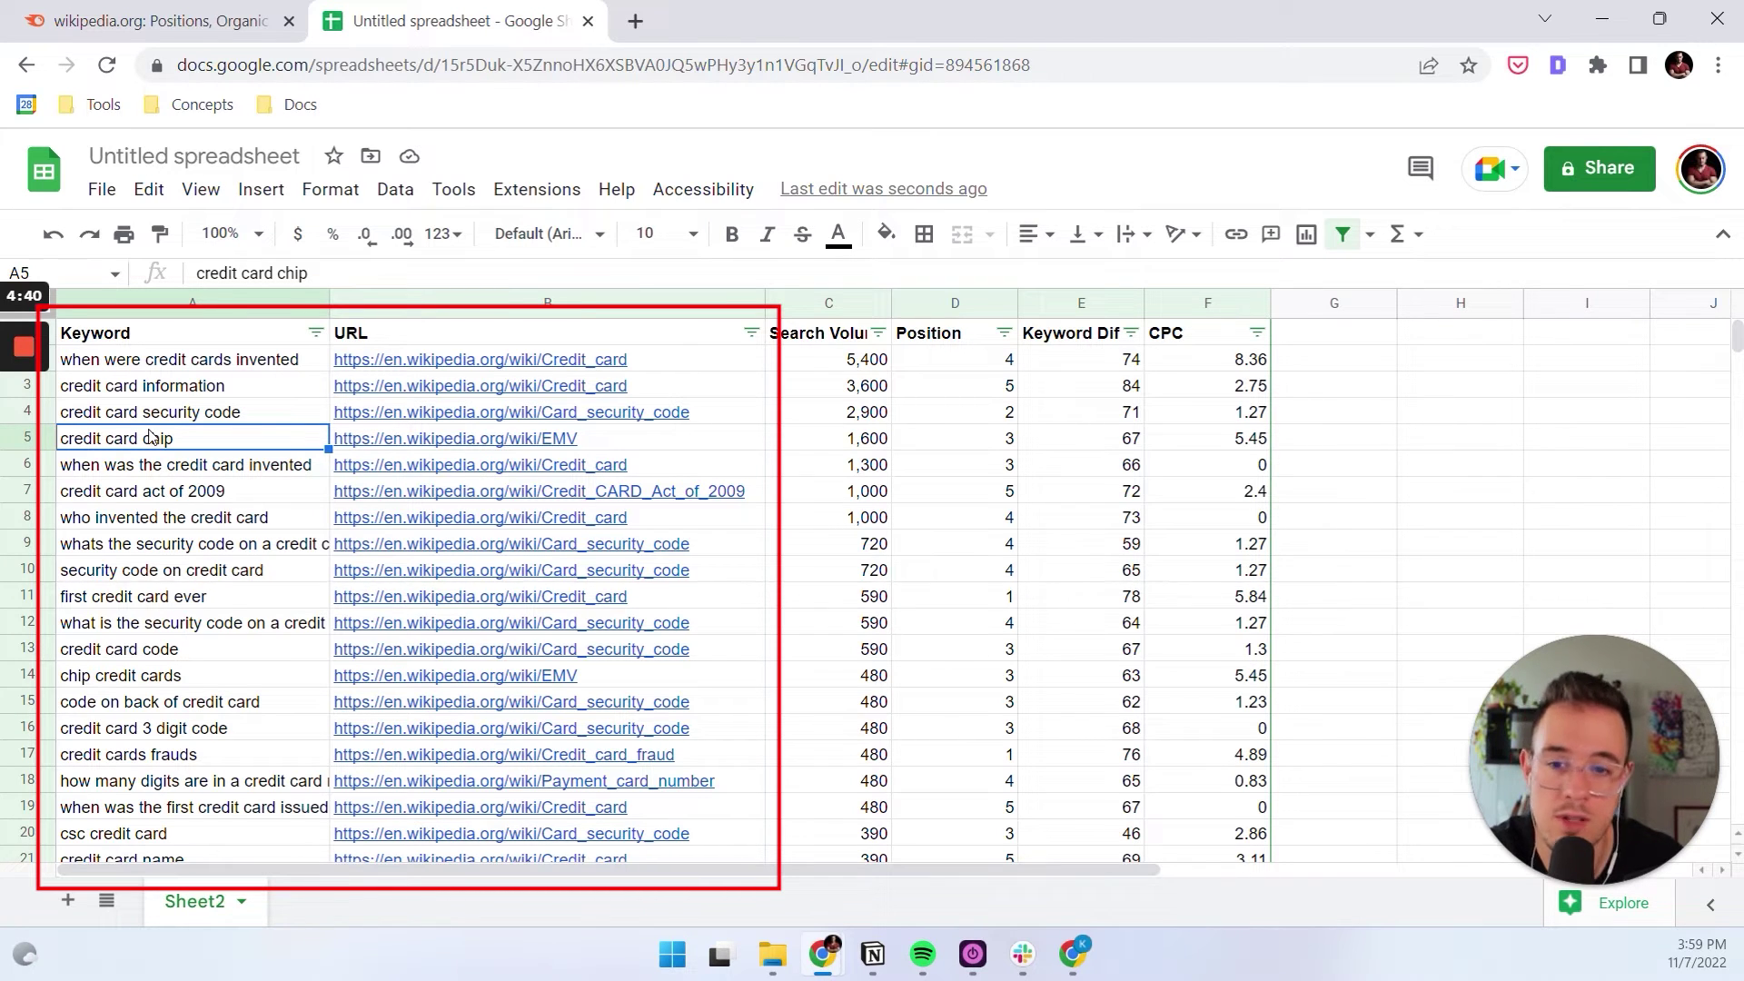
pyautogui.press('Up')
pyautogui.press('Up')
pyautogui.press('Up')
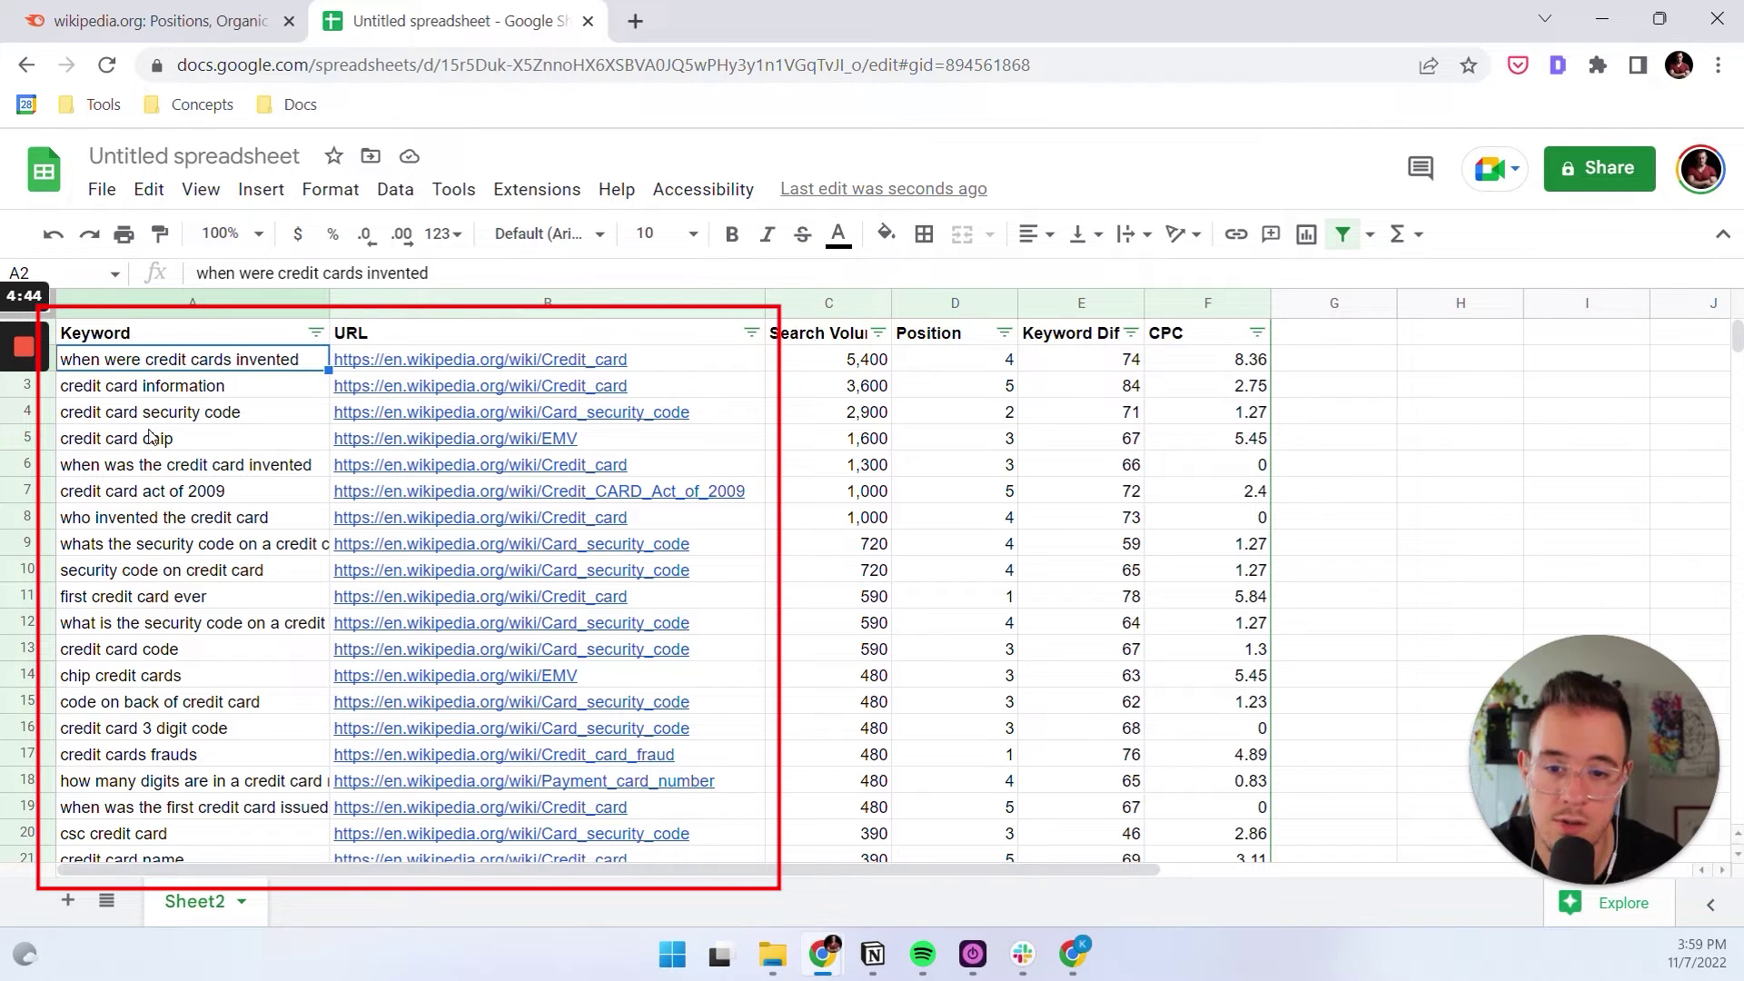
pyautogui.click(811, 305)
pyautogui.hotkey('shift', 'Left')
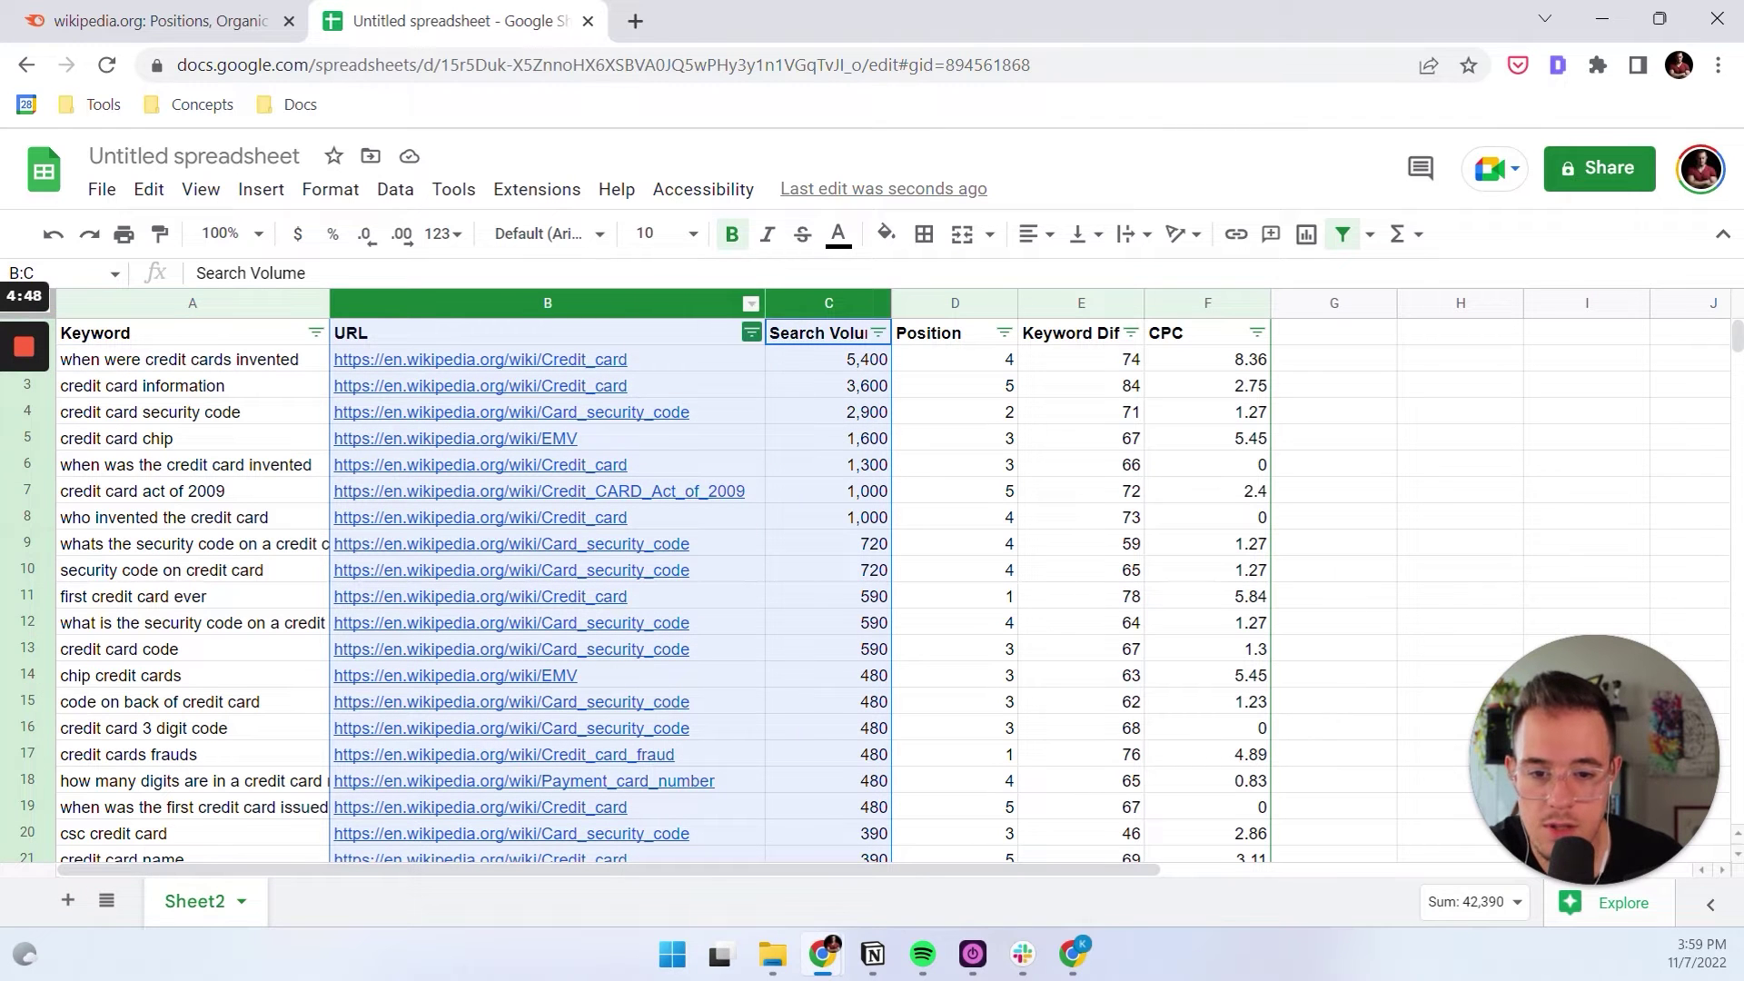
# Sort the range, with header row, by URL A→Z then Search Volume Z→A
pyautogui.click(397, 191)
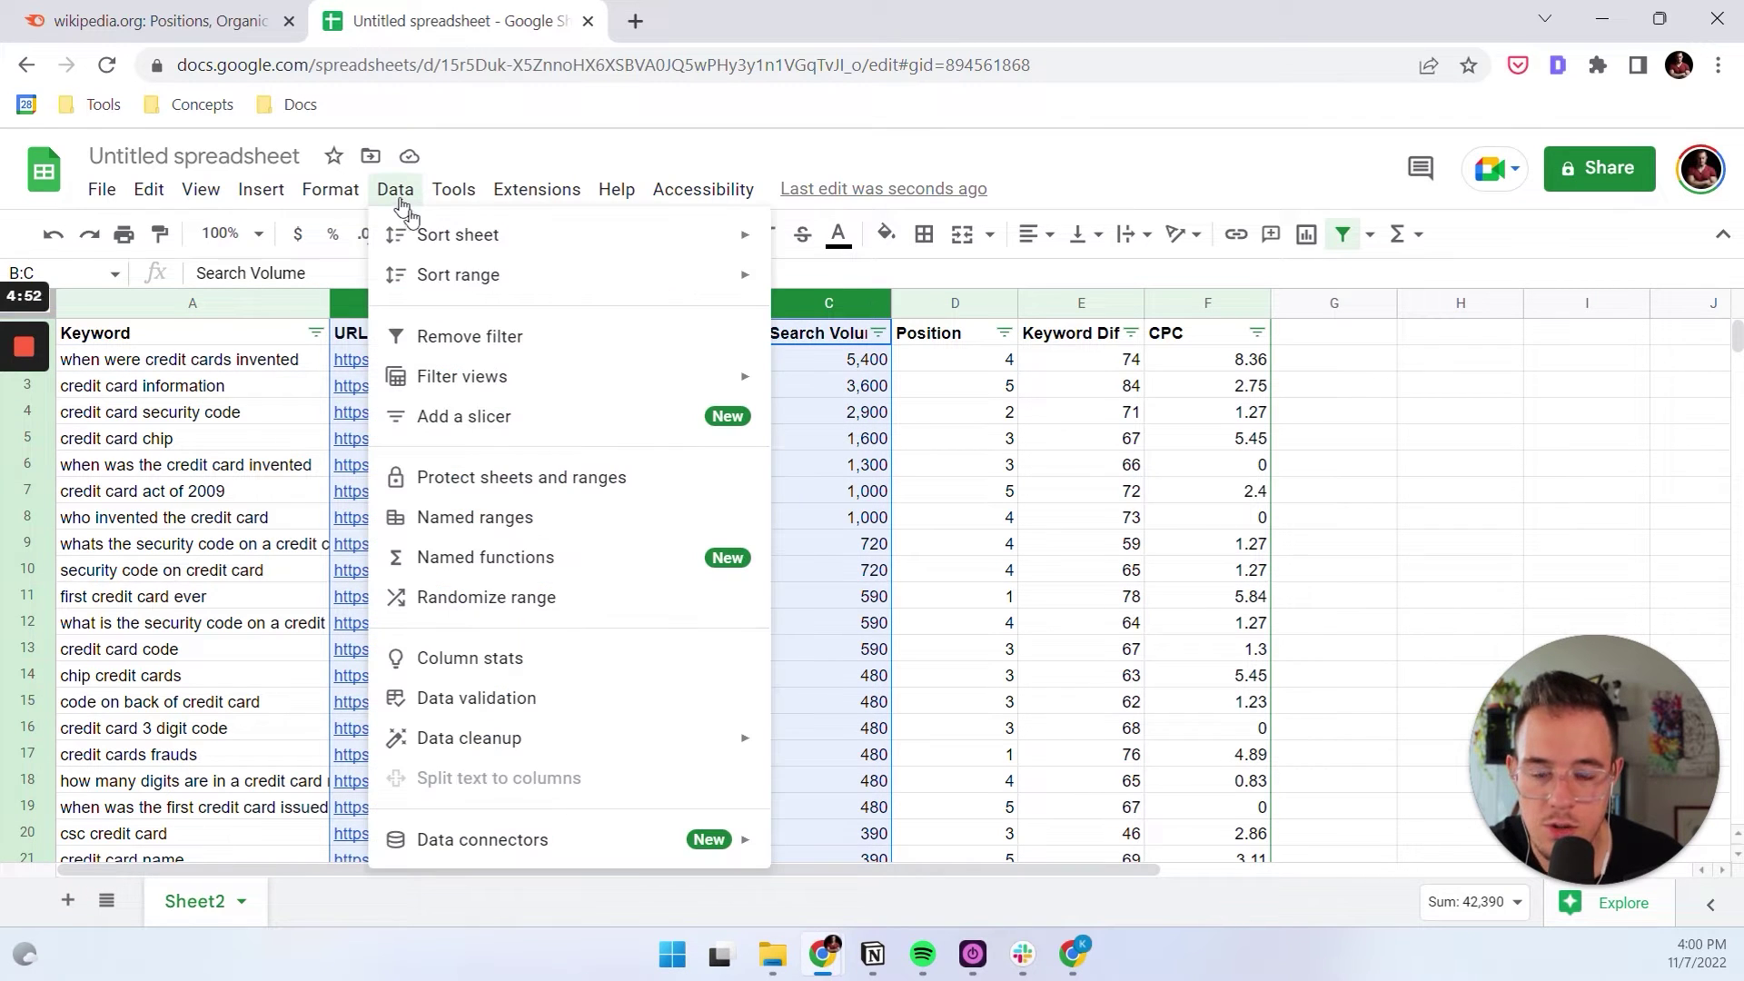
pyautogui.moveTo(495, 275)
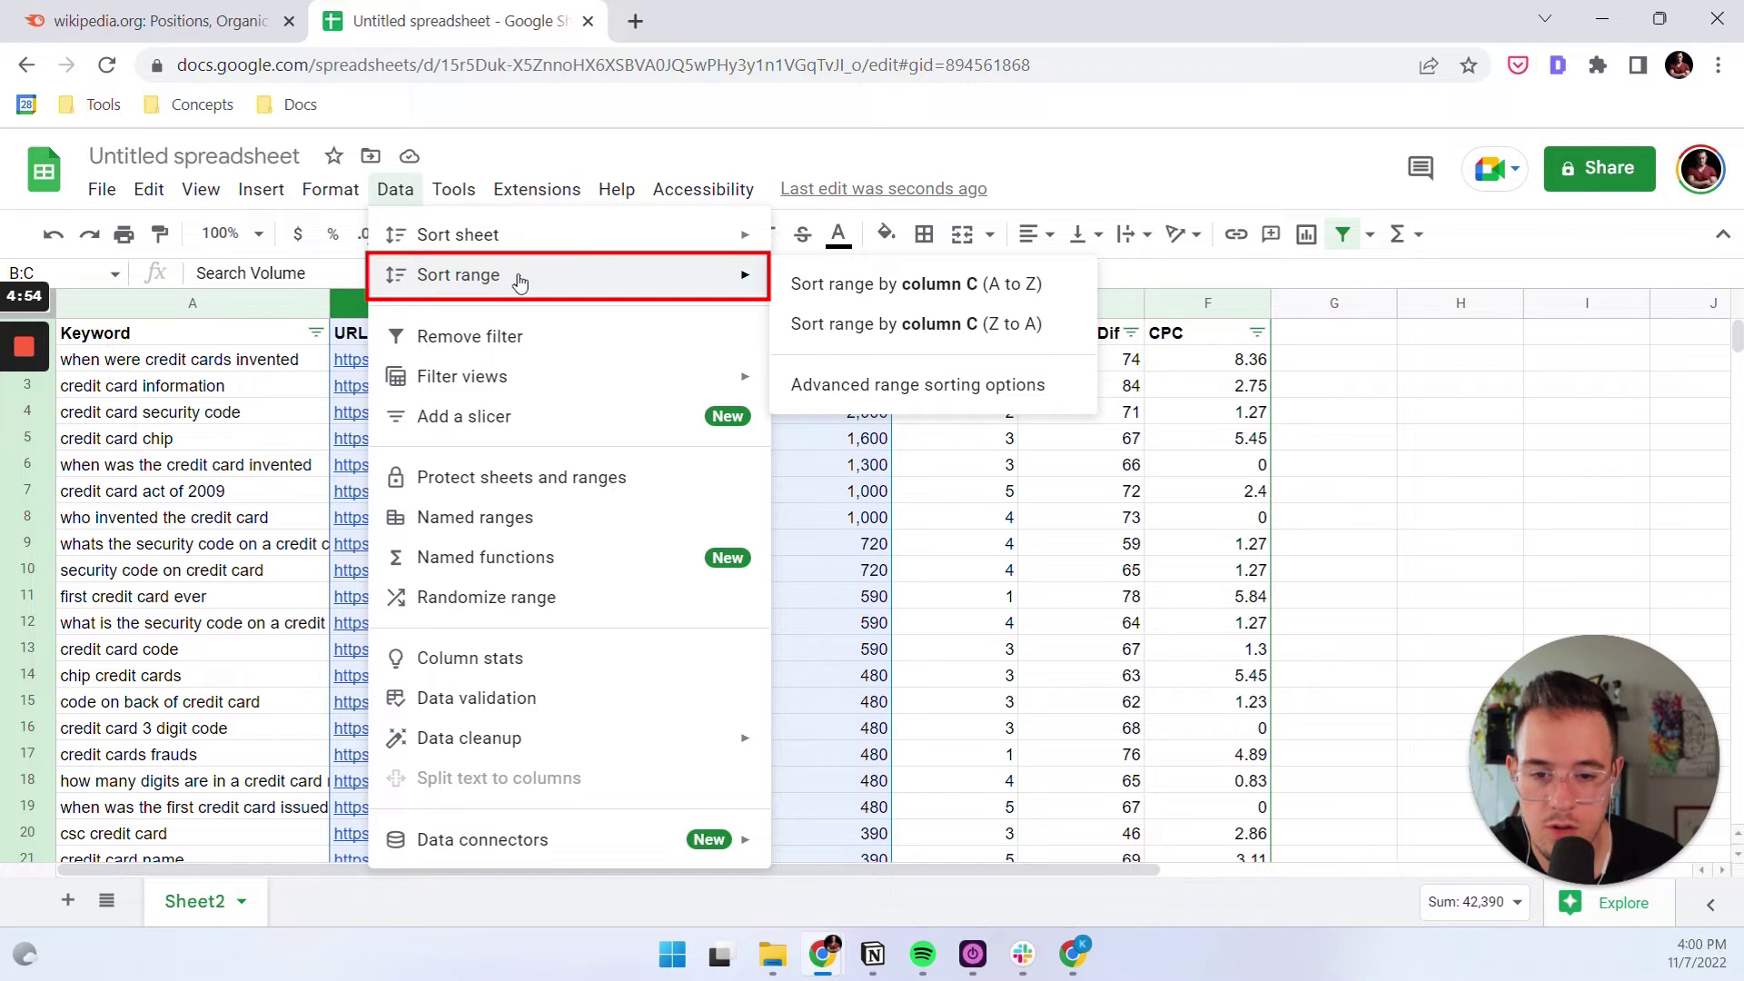
pyautogui.click(942, 386)
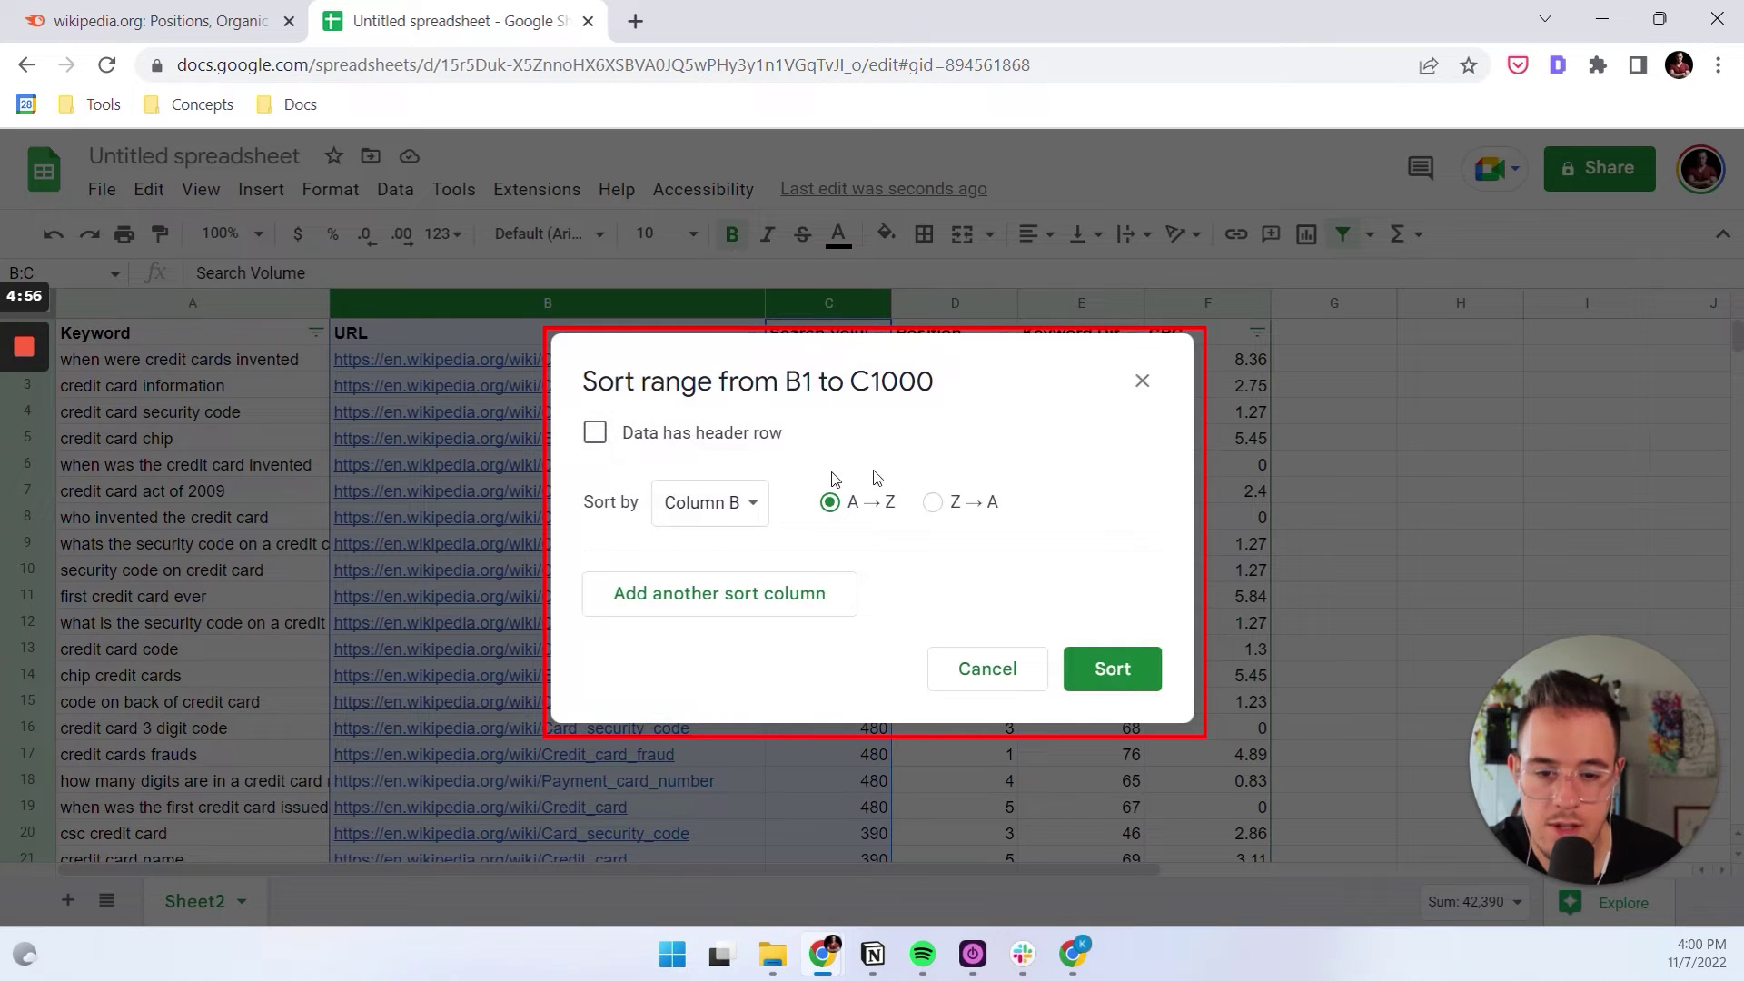
pyautogui.click(708, 502)
pyautogui.click(705, 501)
pyautogui.click(690, 438)
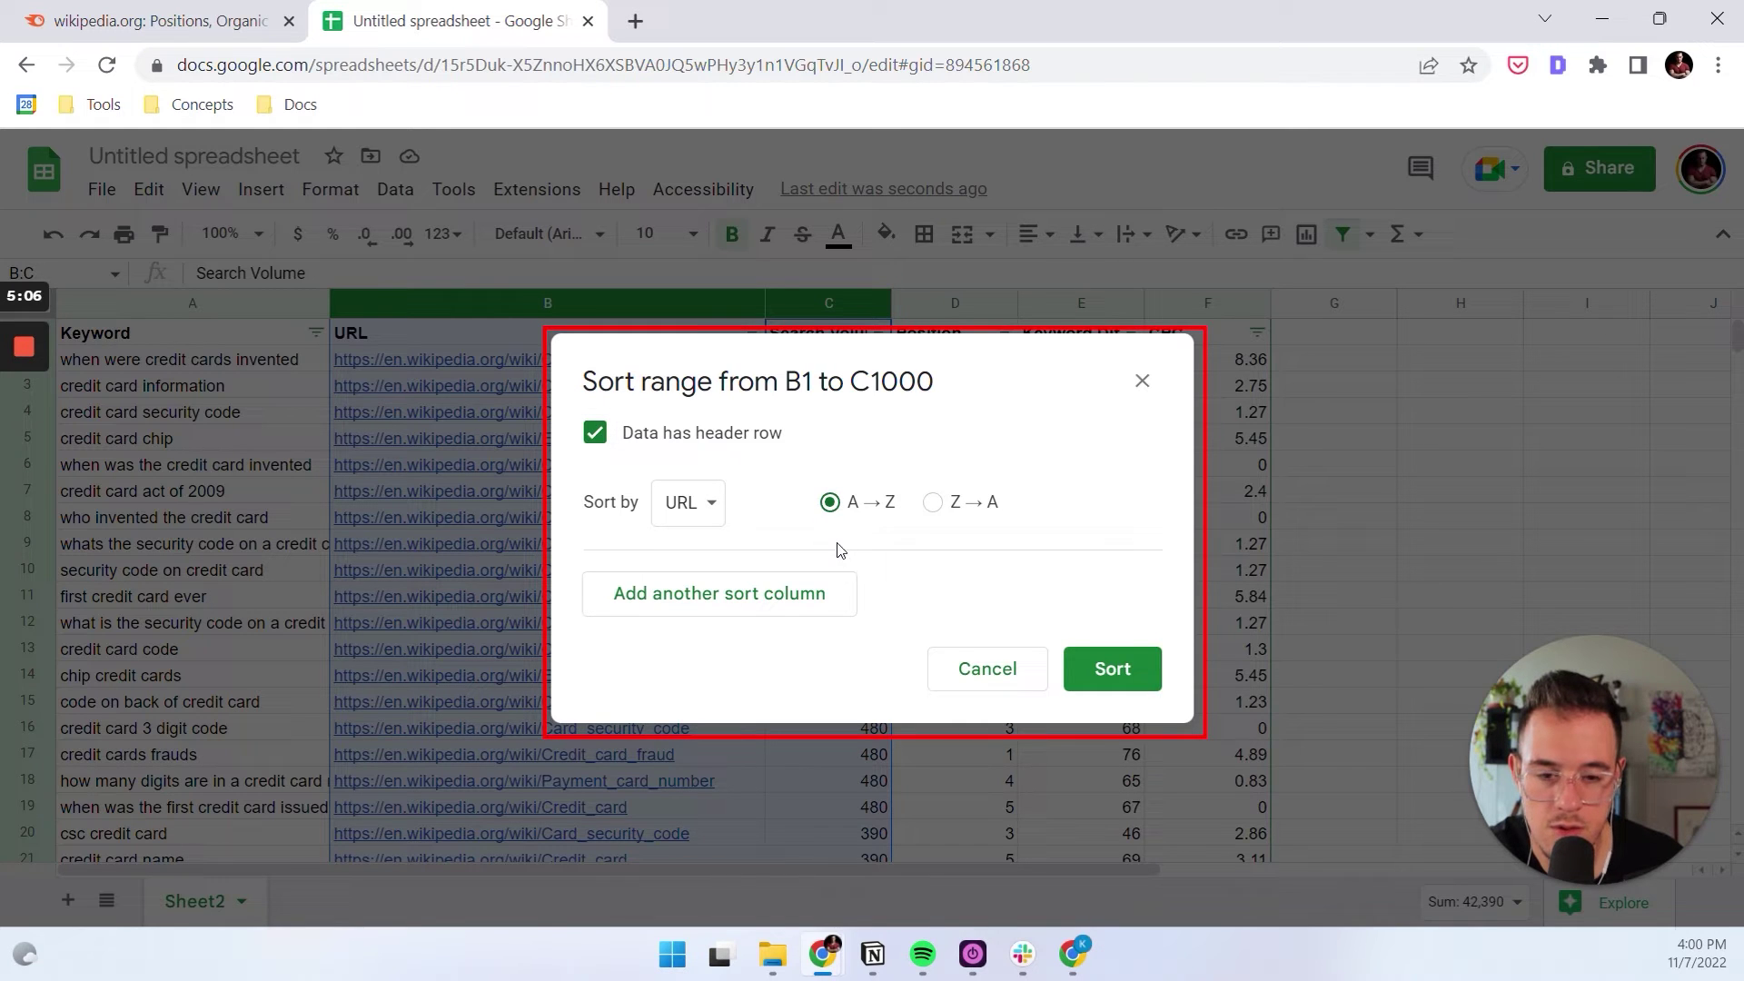
pyautogui.click(806, 610)
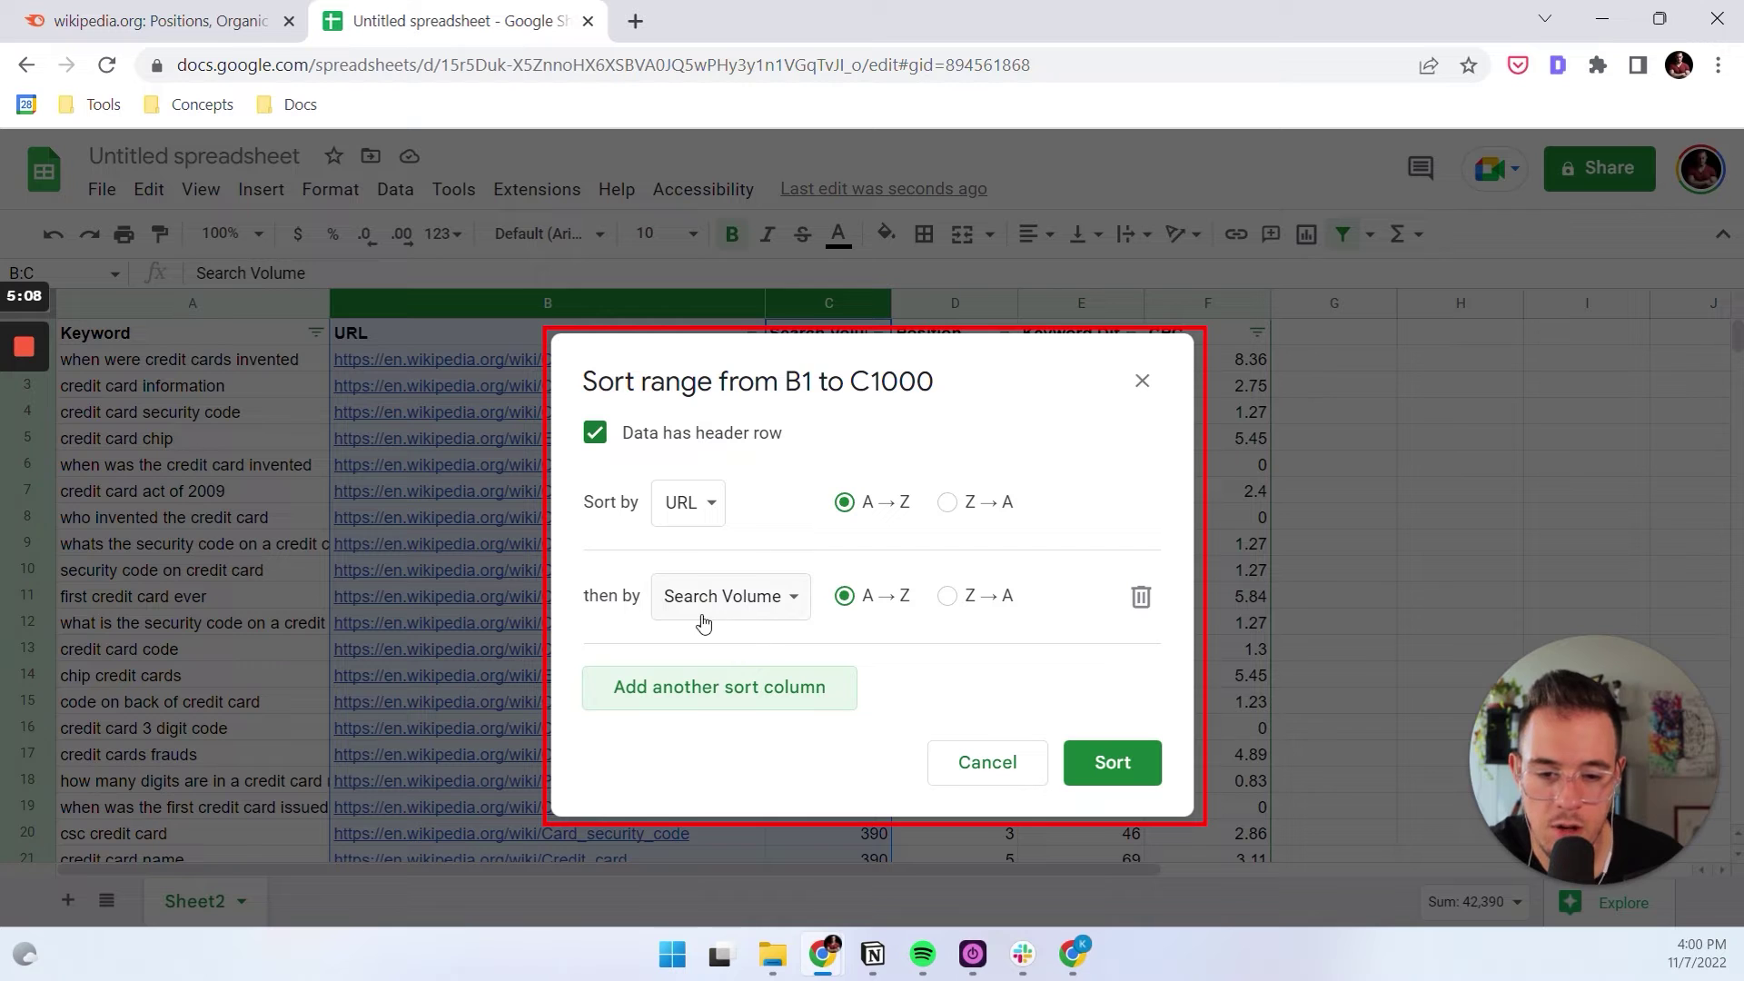
pyautogui.click(949, 596)
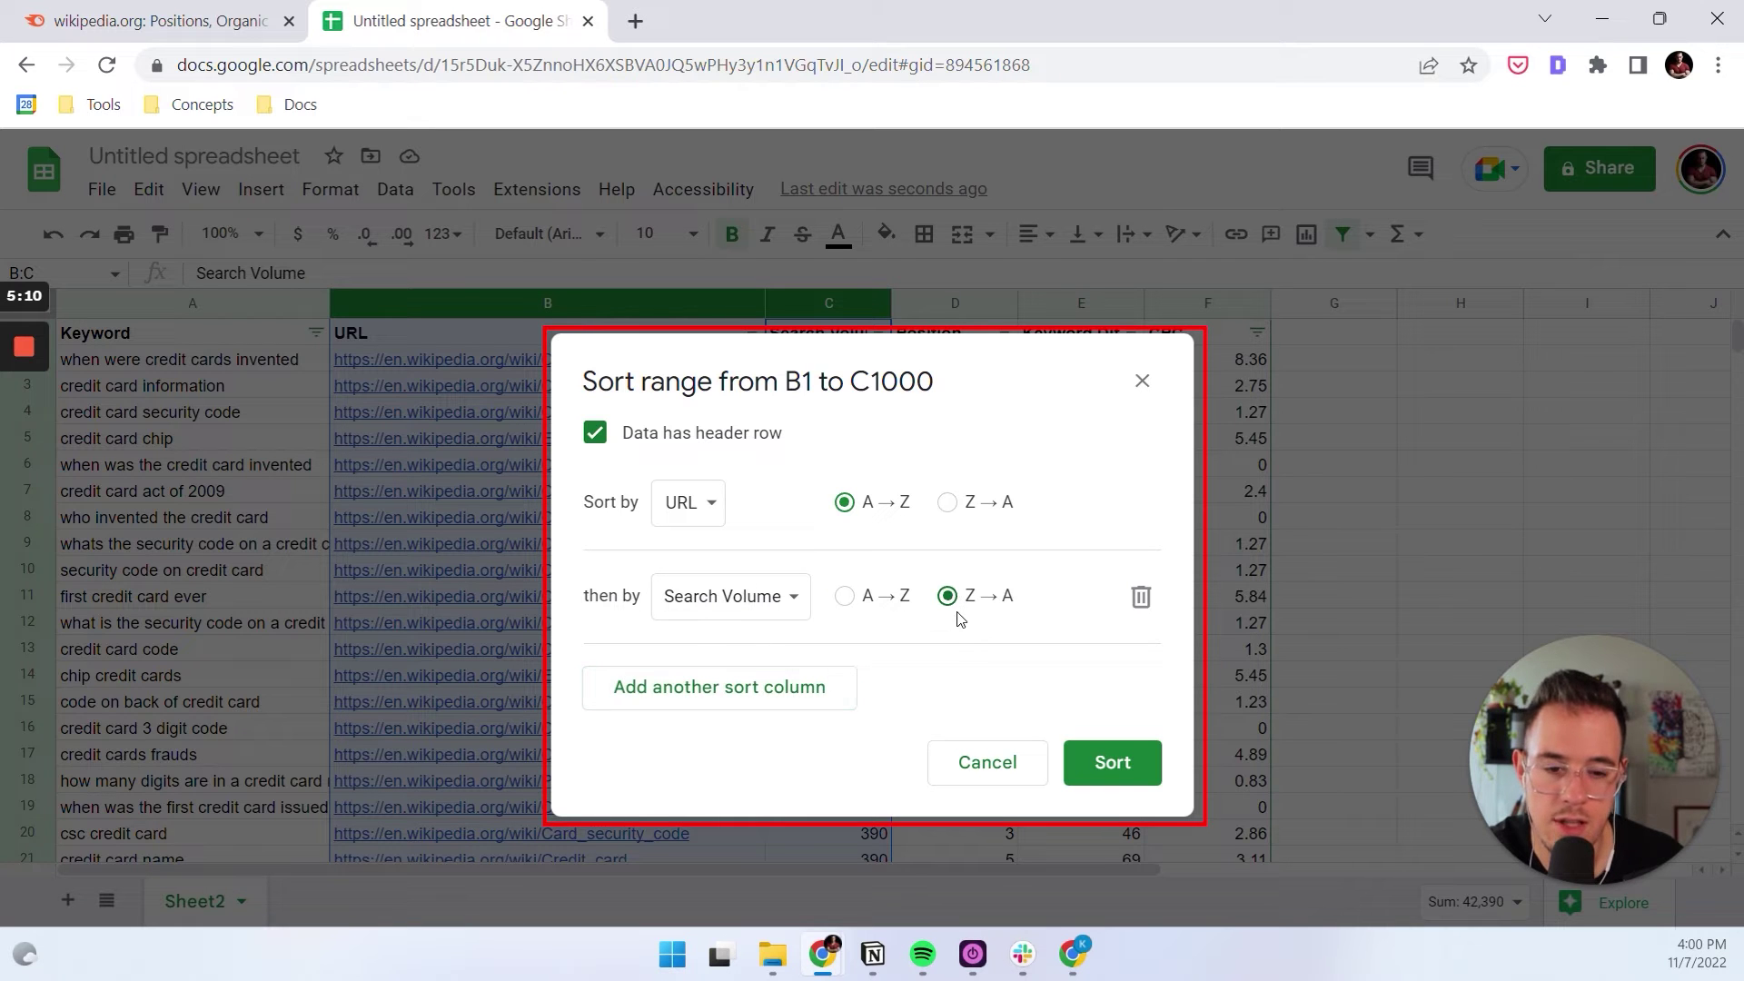
pyautogui.click(1143, 770)
pyautogui.click(844, 466)
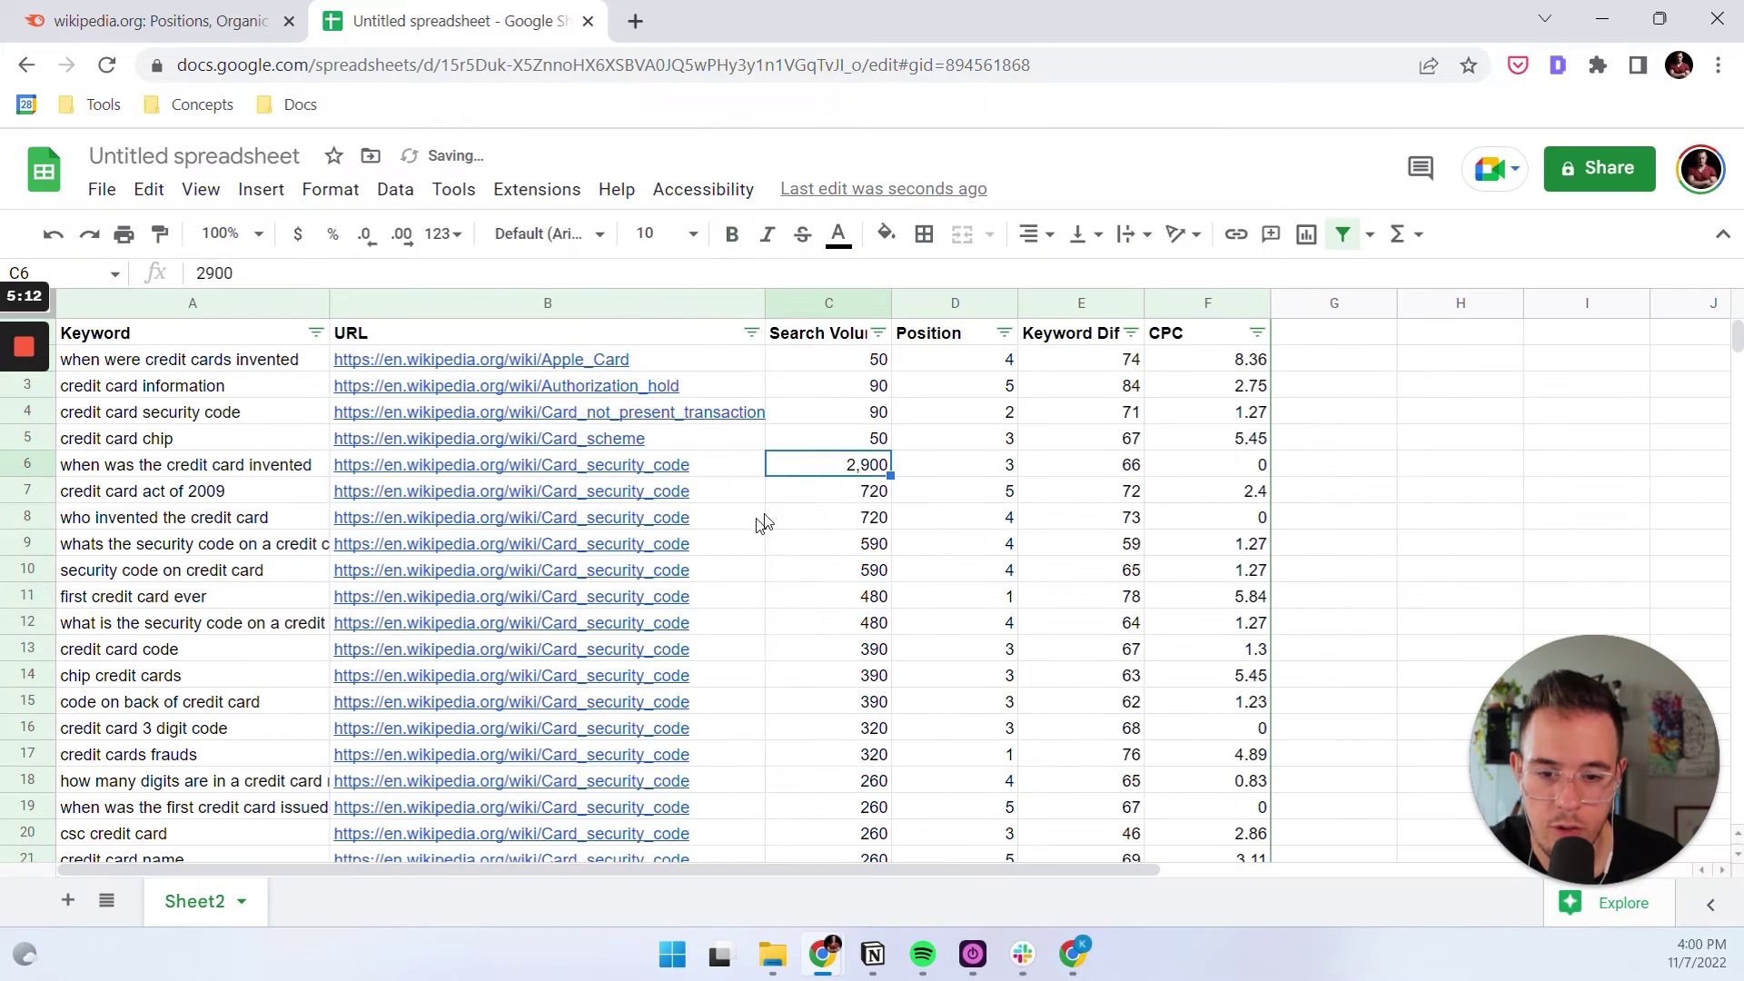
pyautogui.scroll(-2, 836, 509)
pyautogui.scroll(2, 817, 506)
pyautogui.click(870, 495)
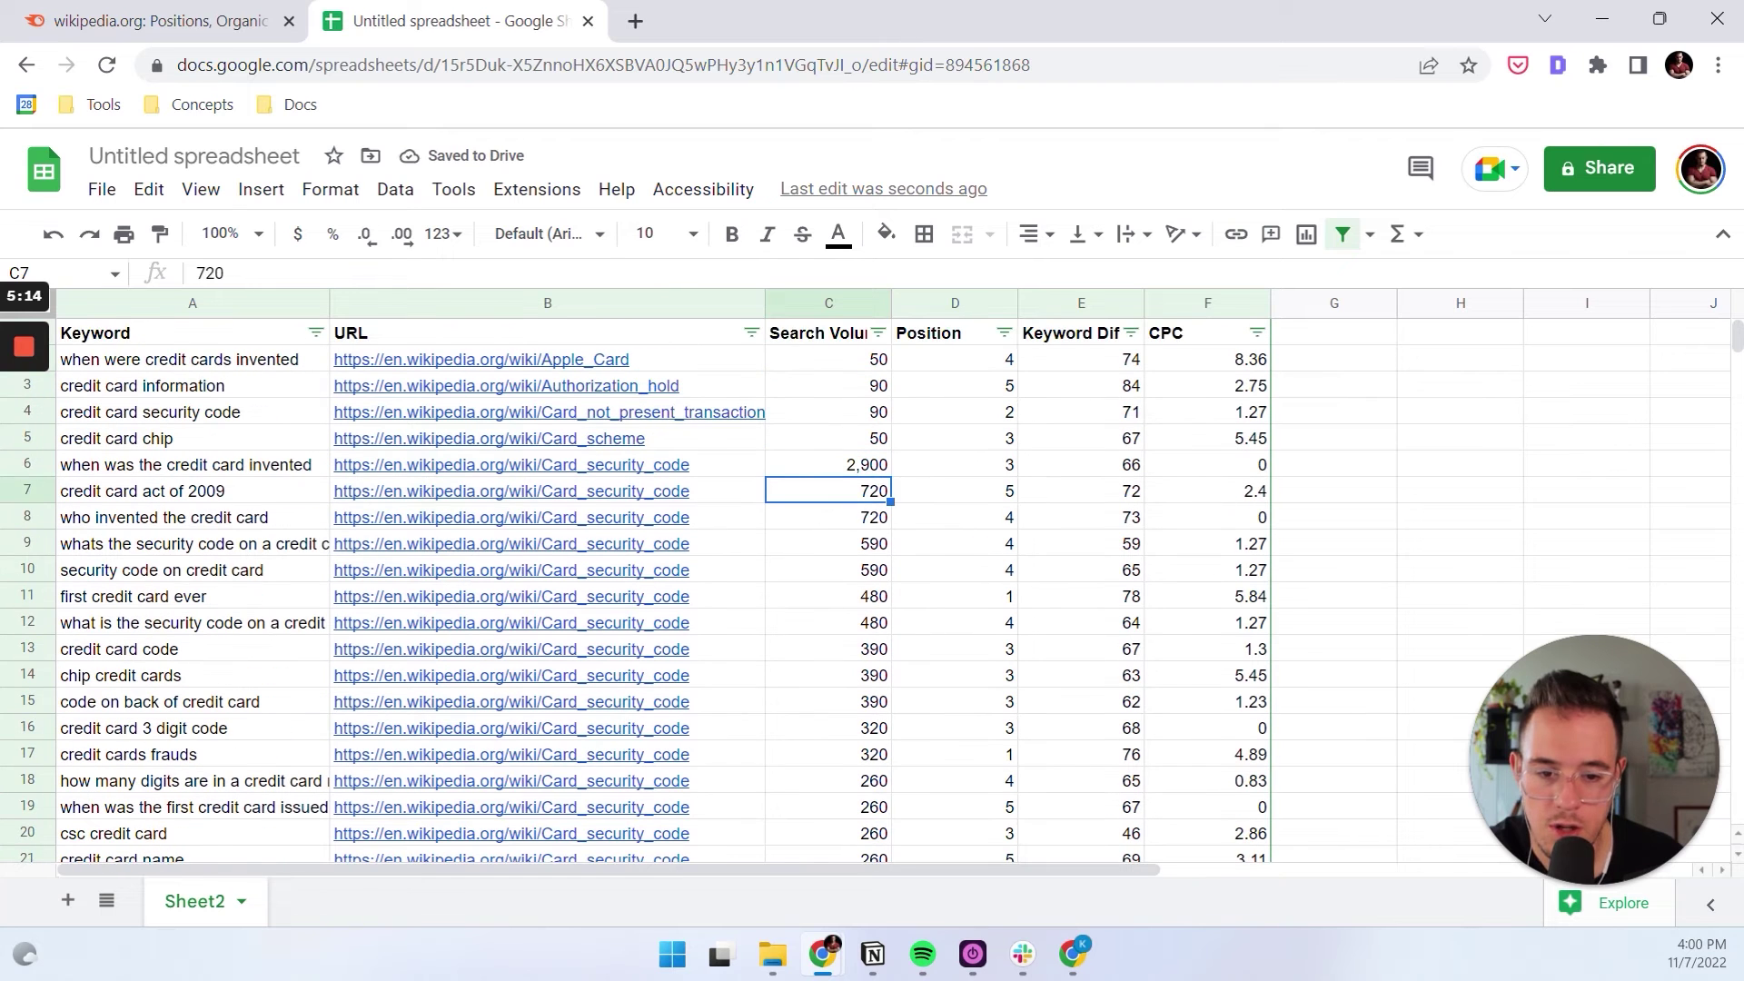
pyautogui.click(302, 473)
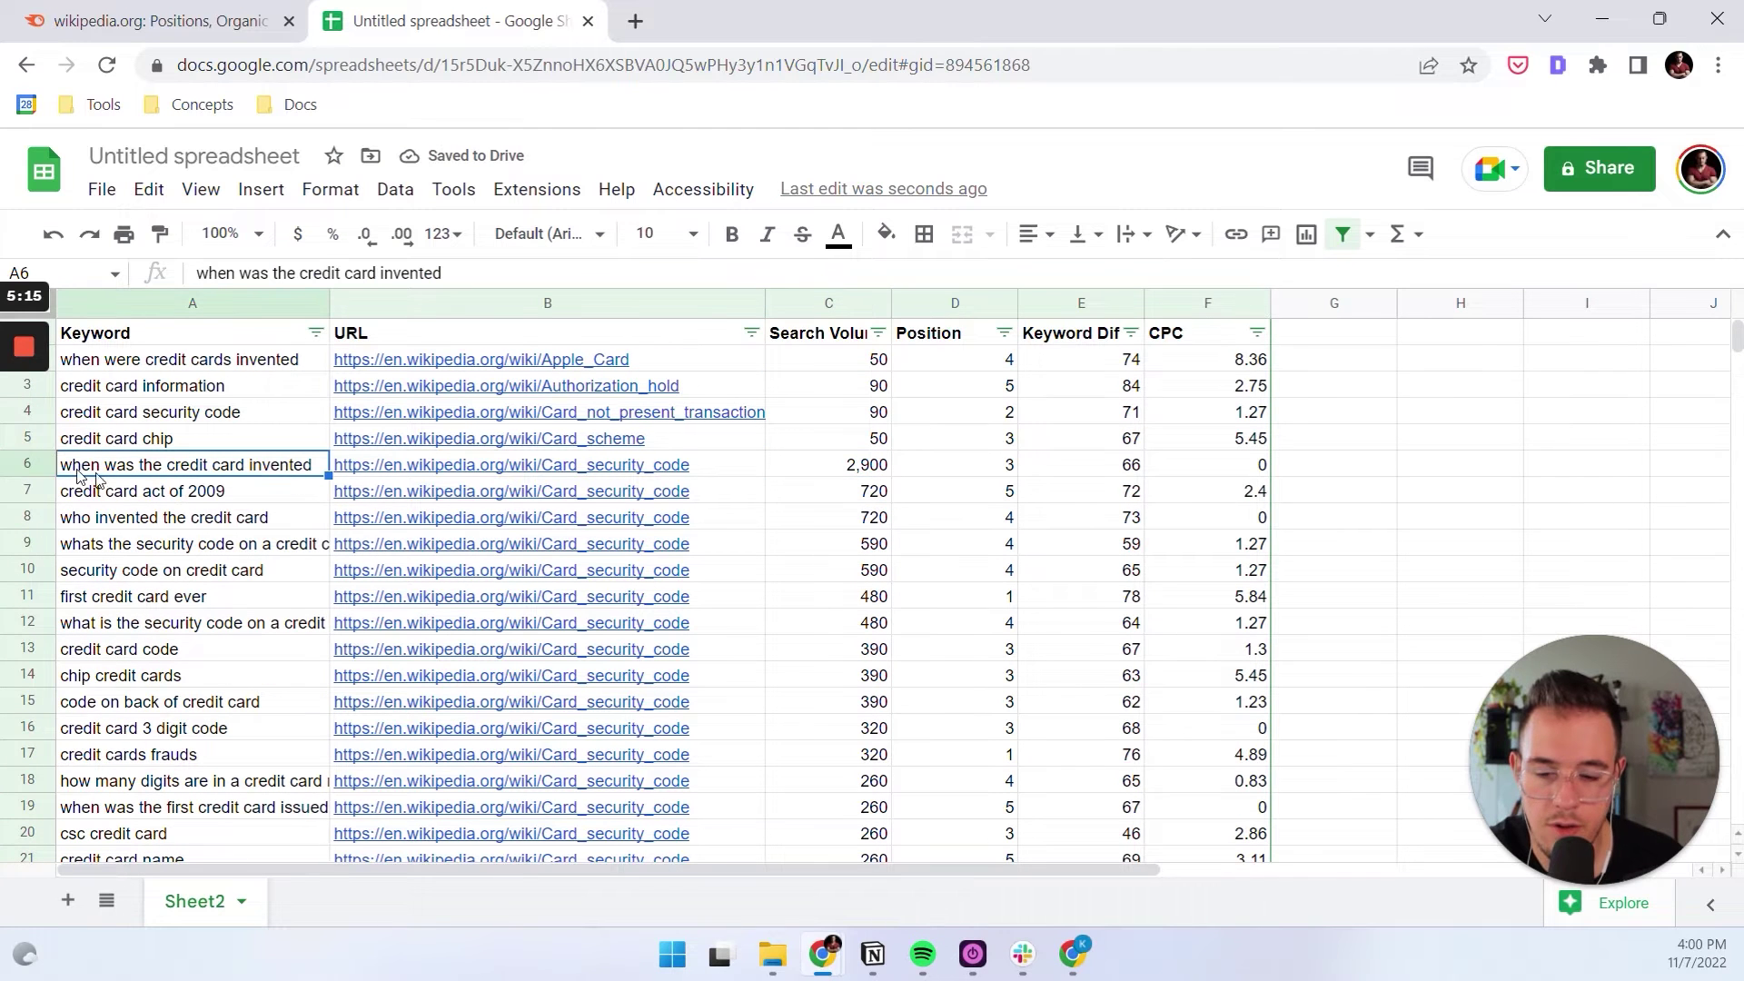
pyautogui.click(211, 652)
pyautogui.scroll(-12, 634, 601)
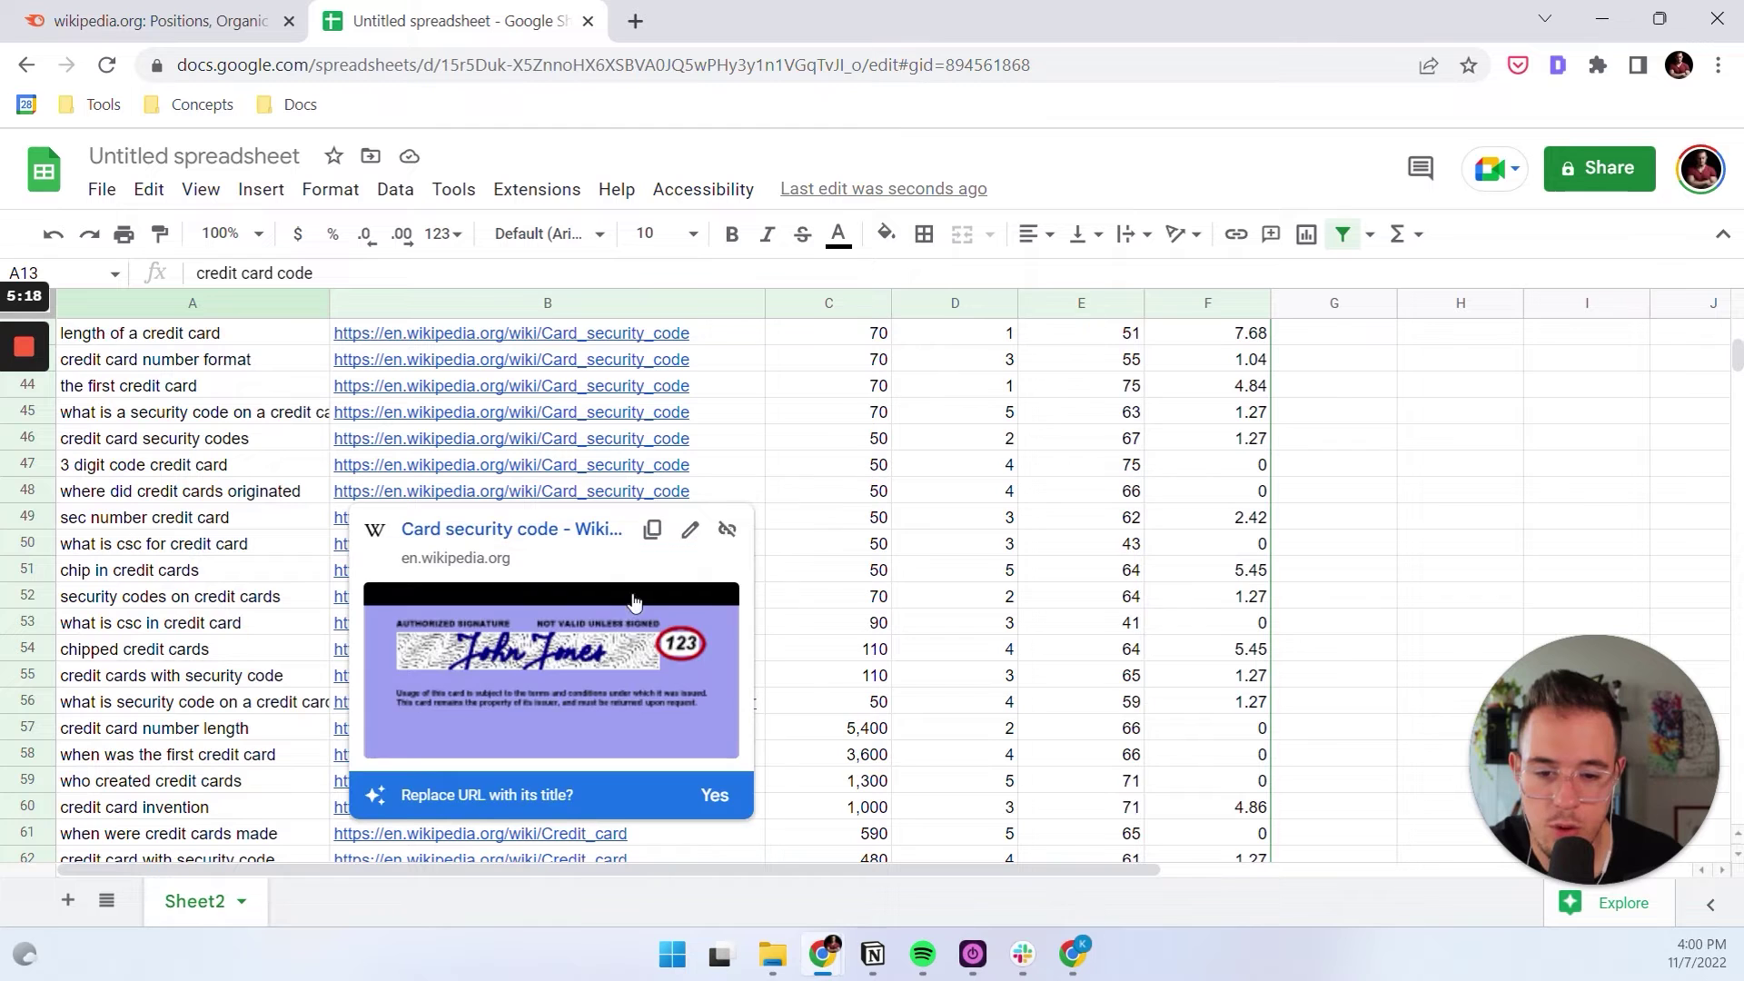
pyautogui.click(837, 591)
pyautogui.scroll(12, 837, 589)
pyautogui.moveTo(252, 417); pyautogui.dragTo(227, 834)
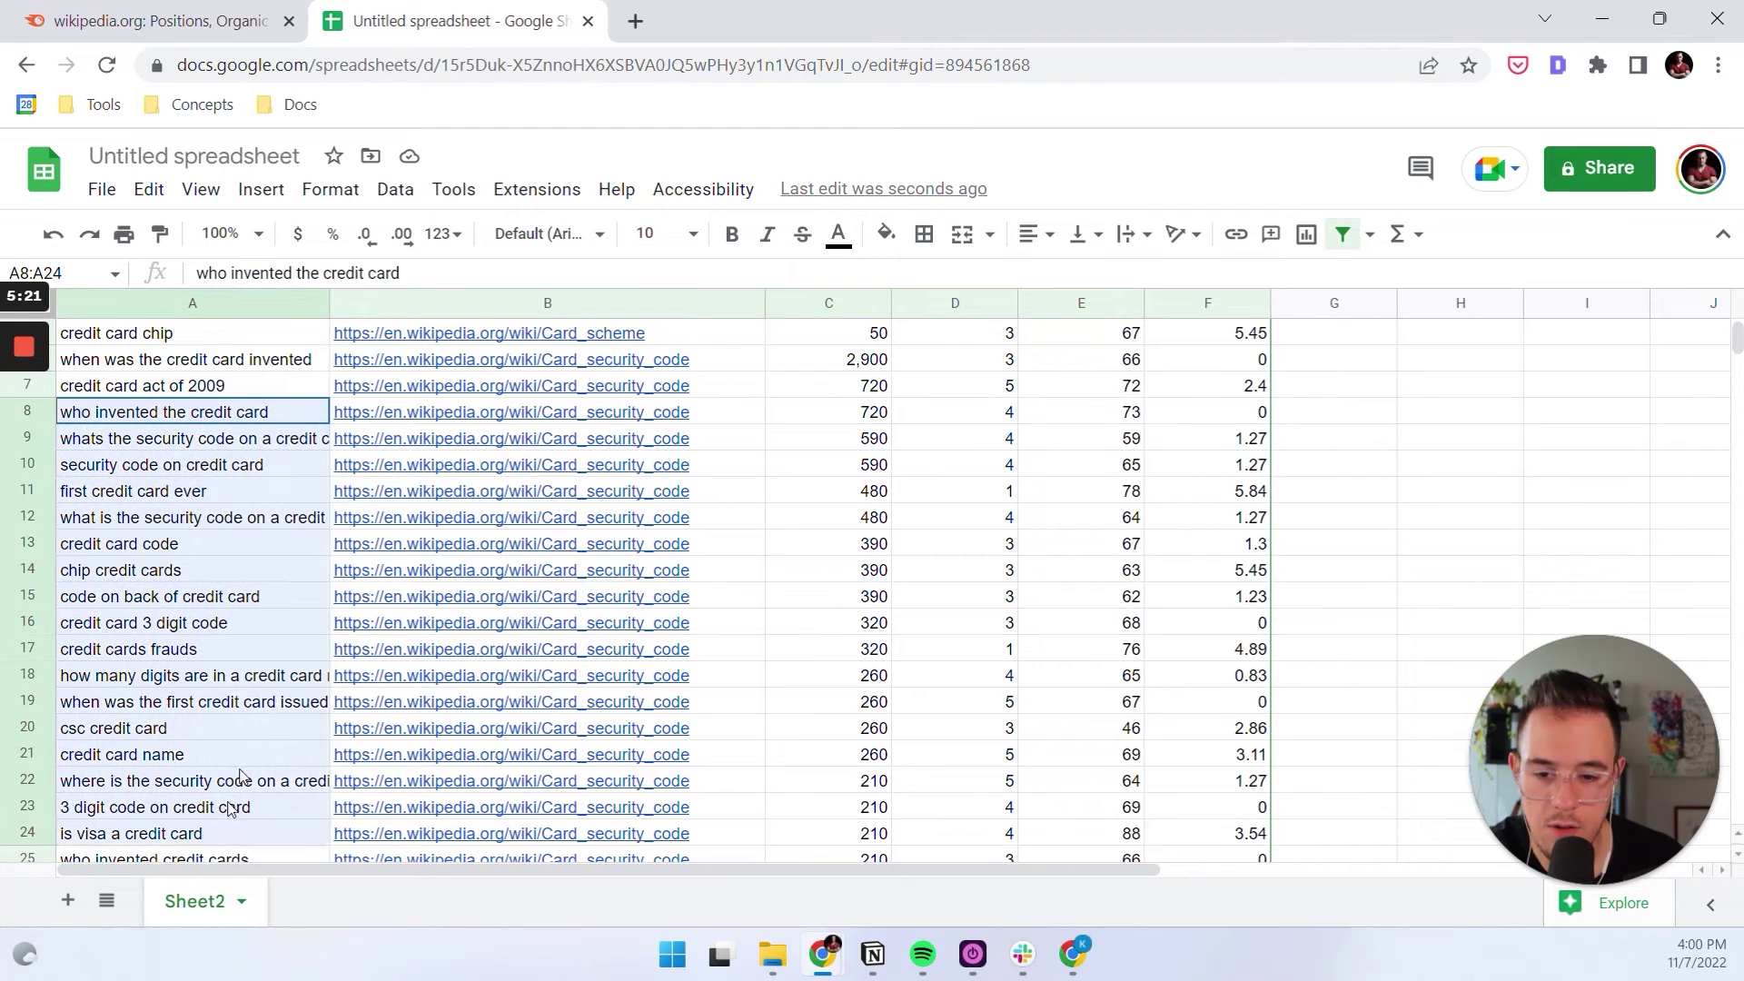
pyautogui.click(854, 523)
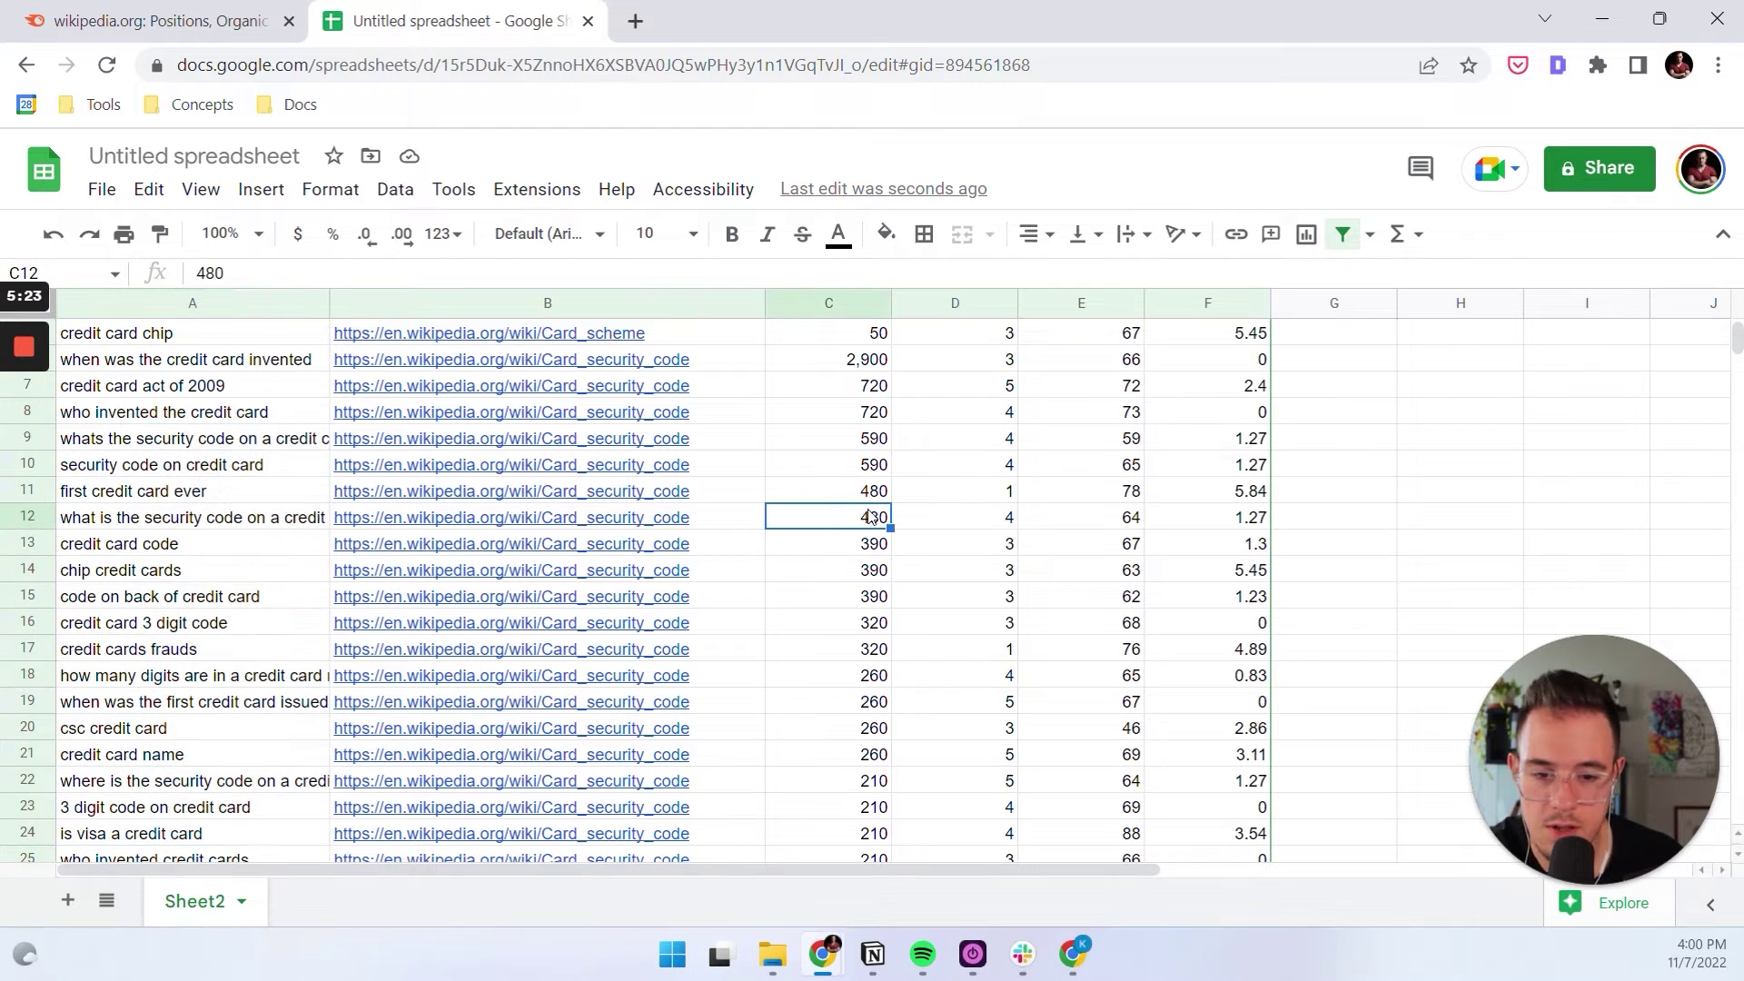
pyautogui.scroll(2, 854, 518)
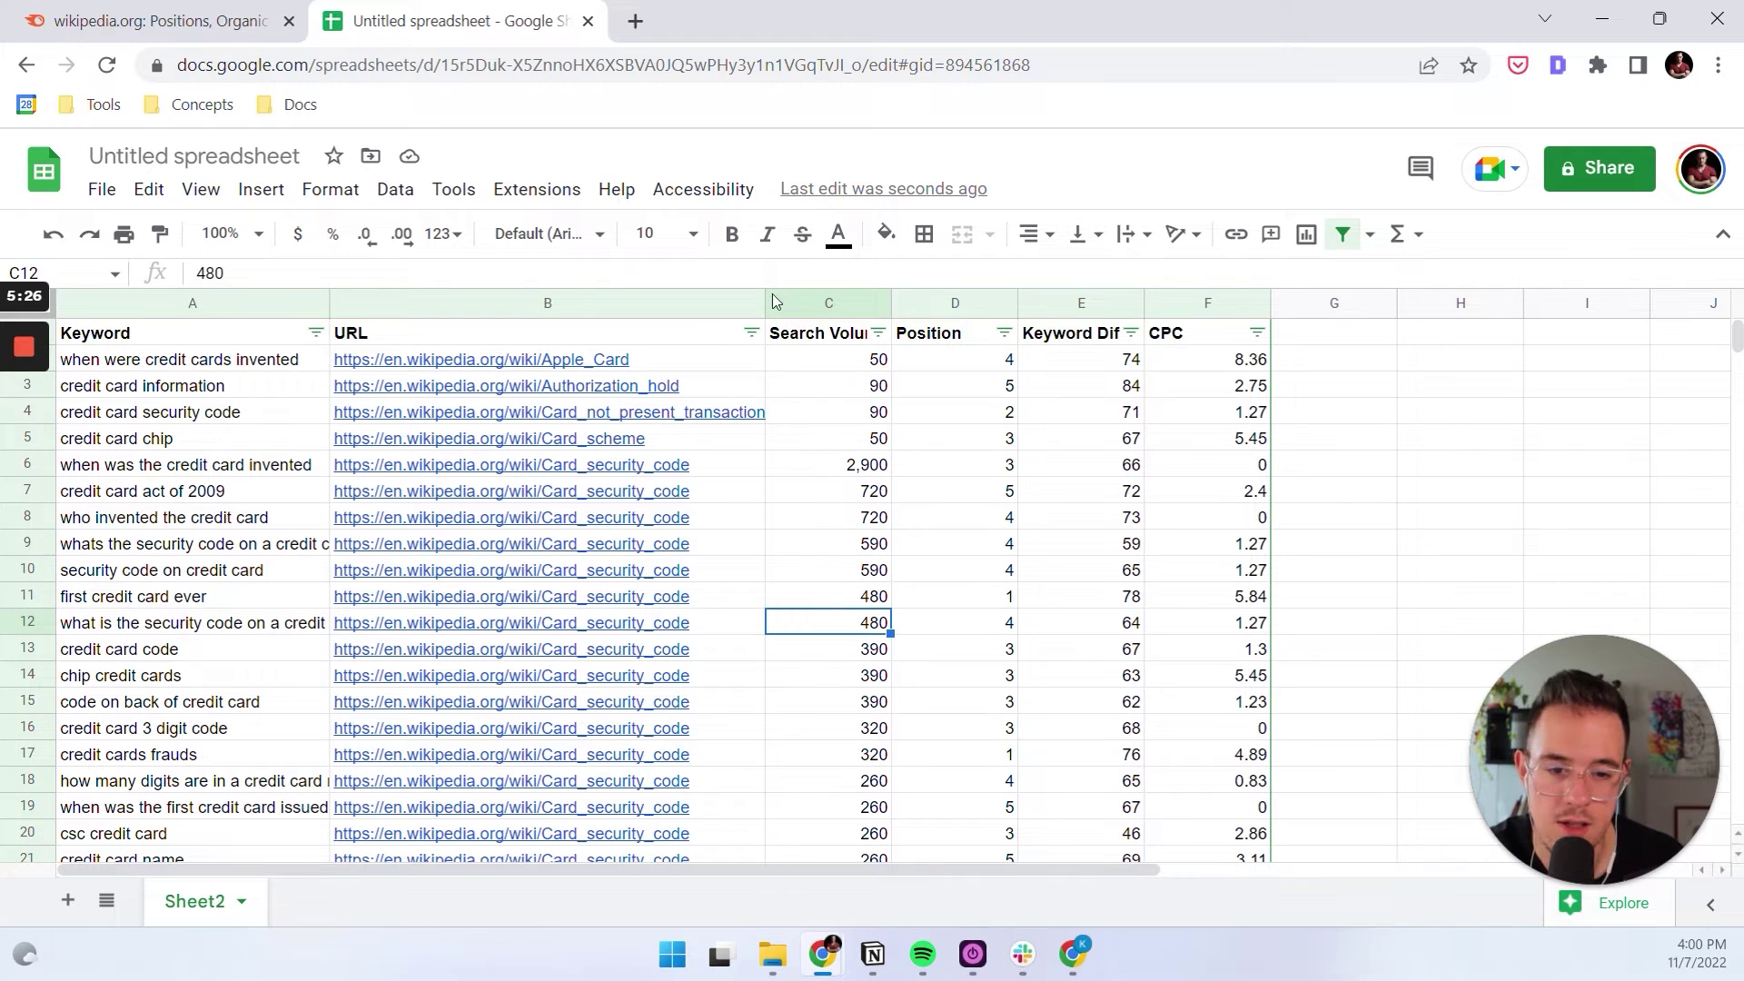
pyautogui.click(913, 303)
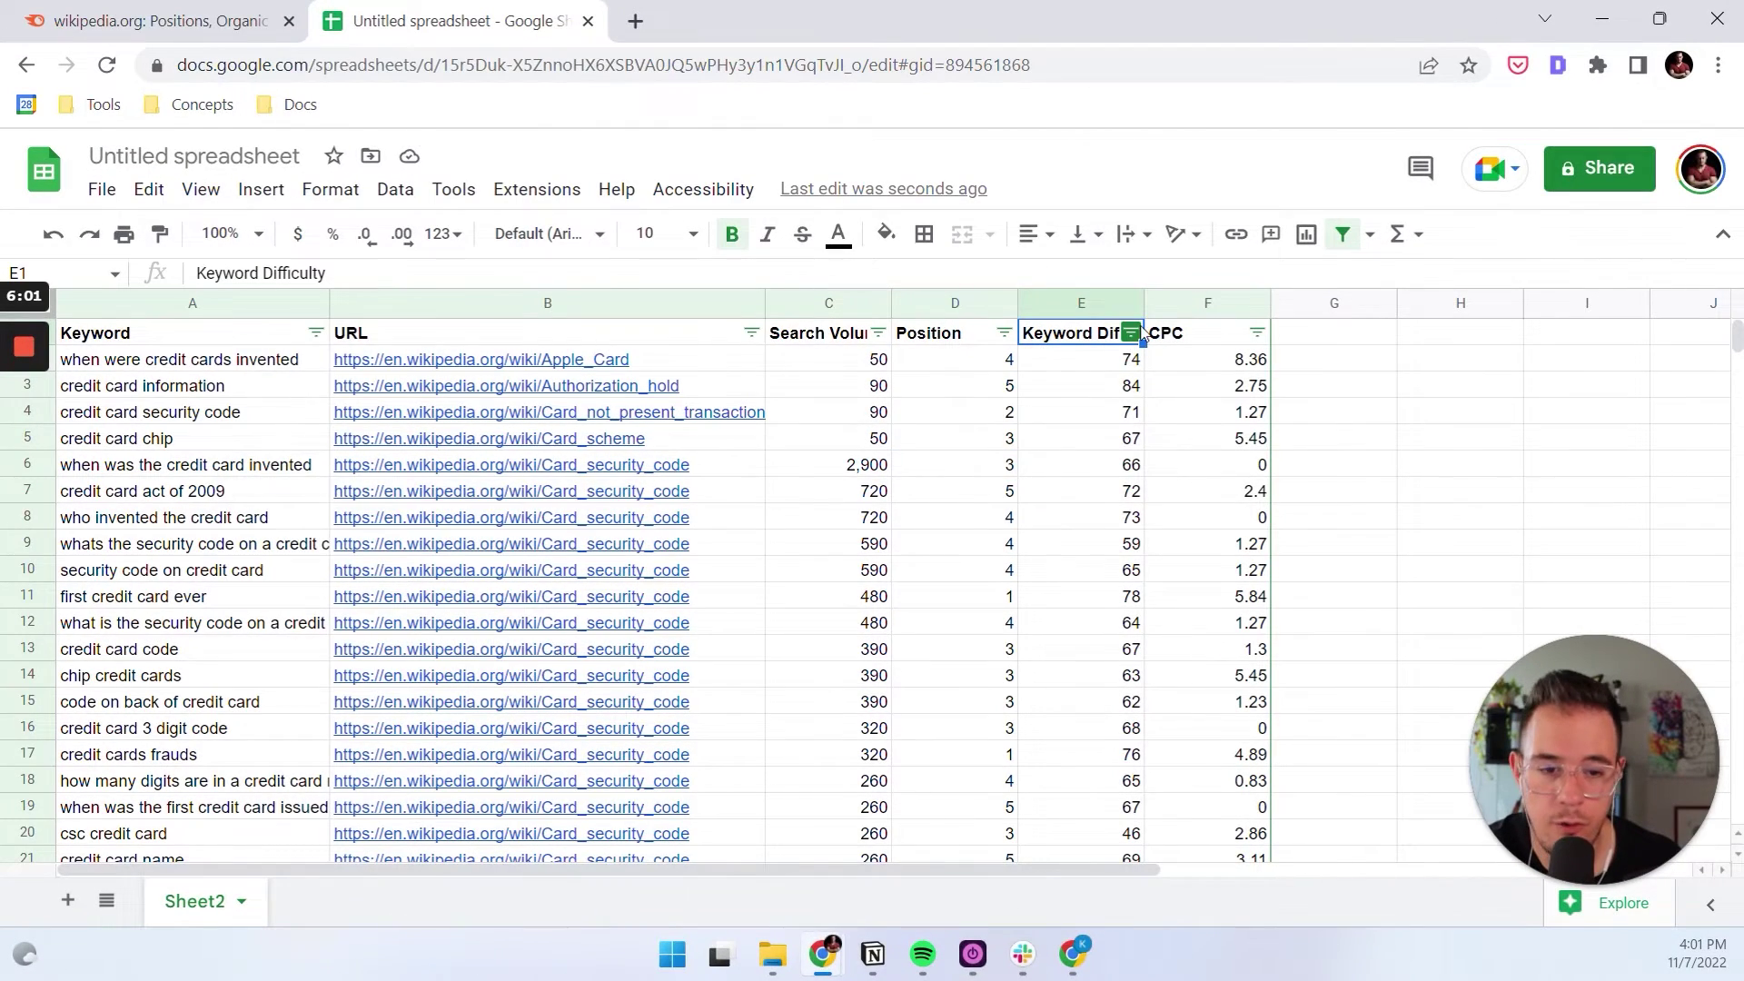
# Set a Keyword Difficulty condition of Less than 60 with all values unchecked
pyautogui.click(1131, 334)
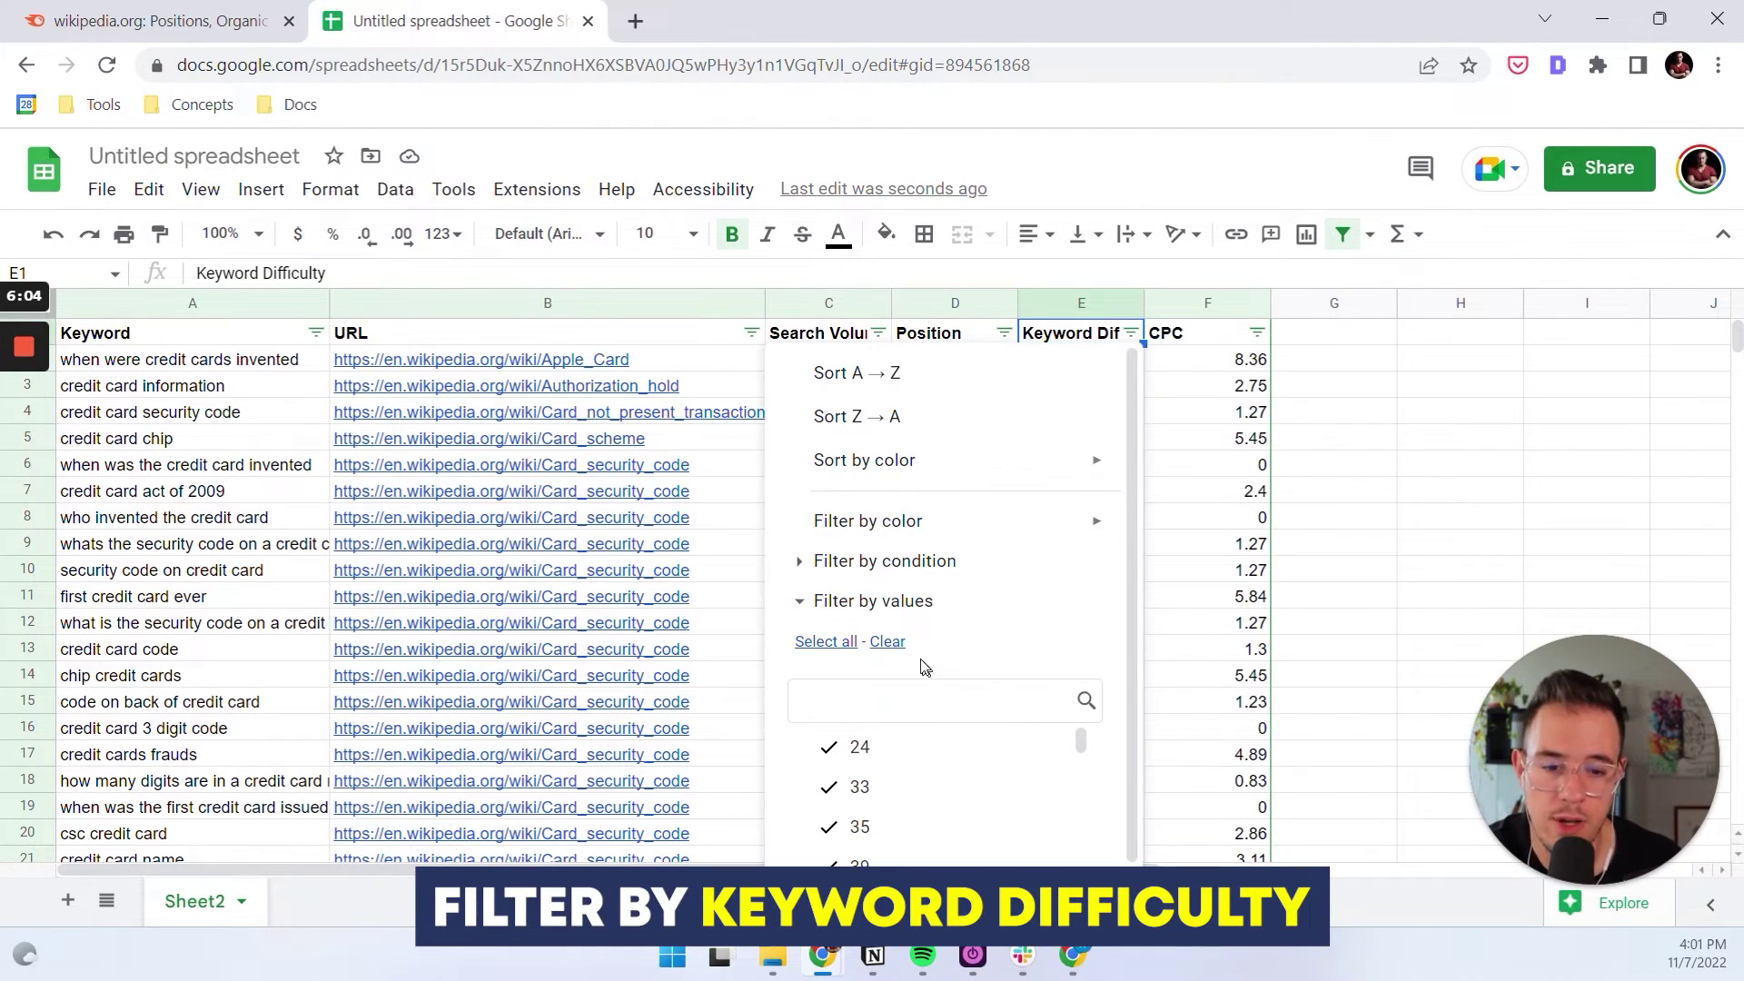
pyautogui.click(887, 641)
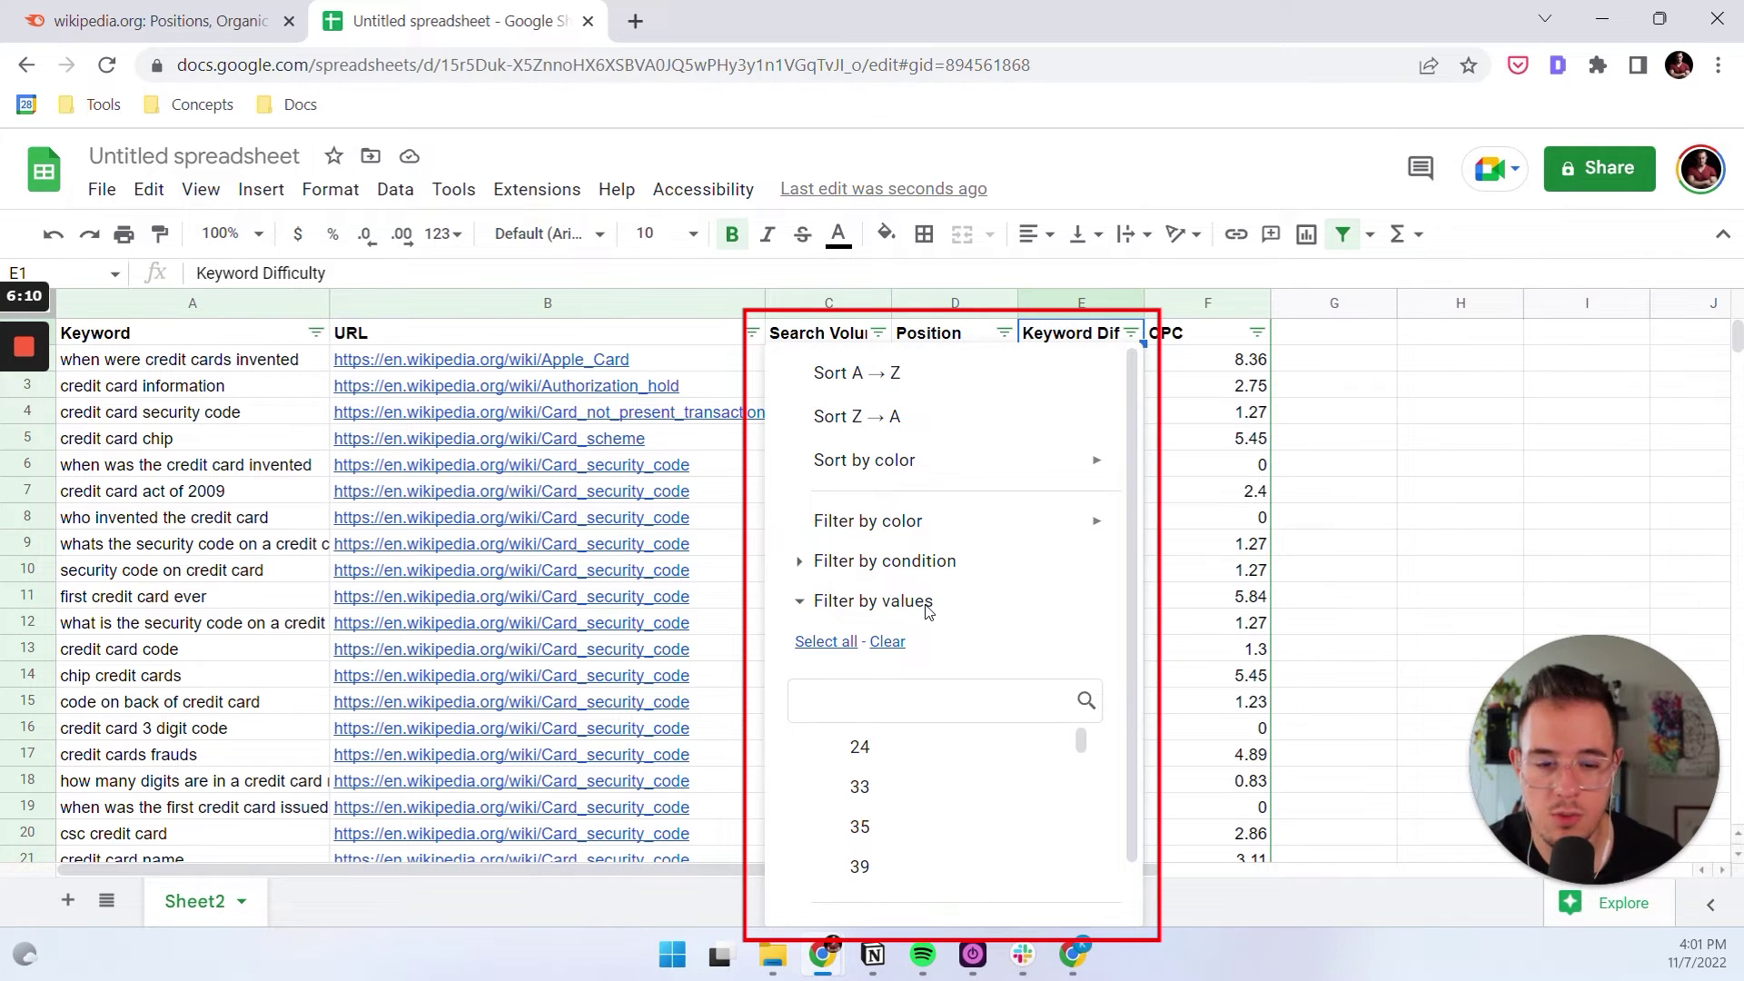
pyautogui.scroll(-1, 923, 782)
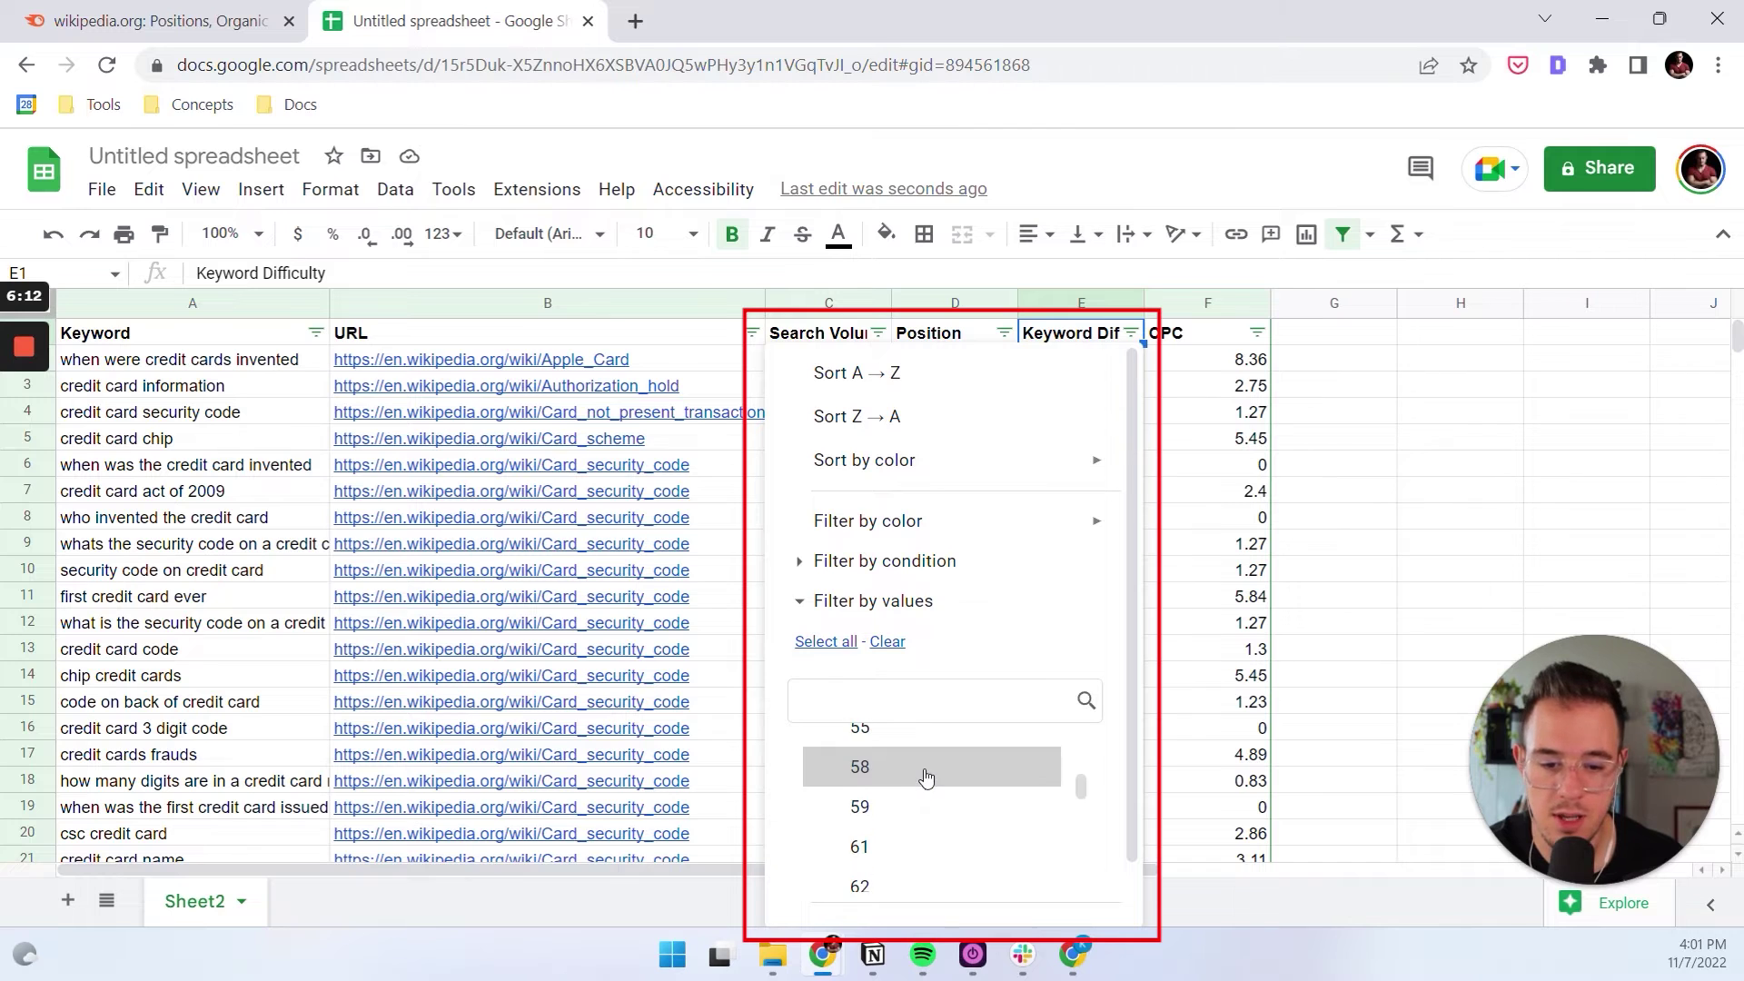
pyautogui.scroll(1, 923, 781)
pyautogui.click(806, 562)
pyautogui.click(1017, 608)
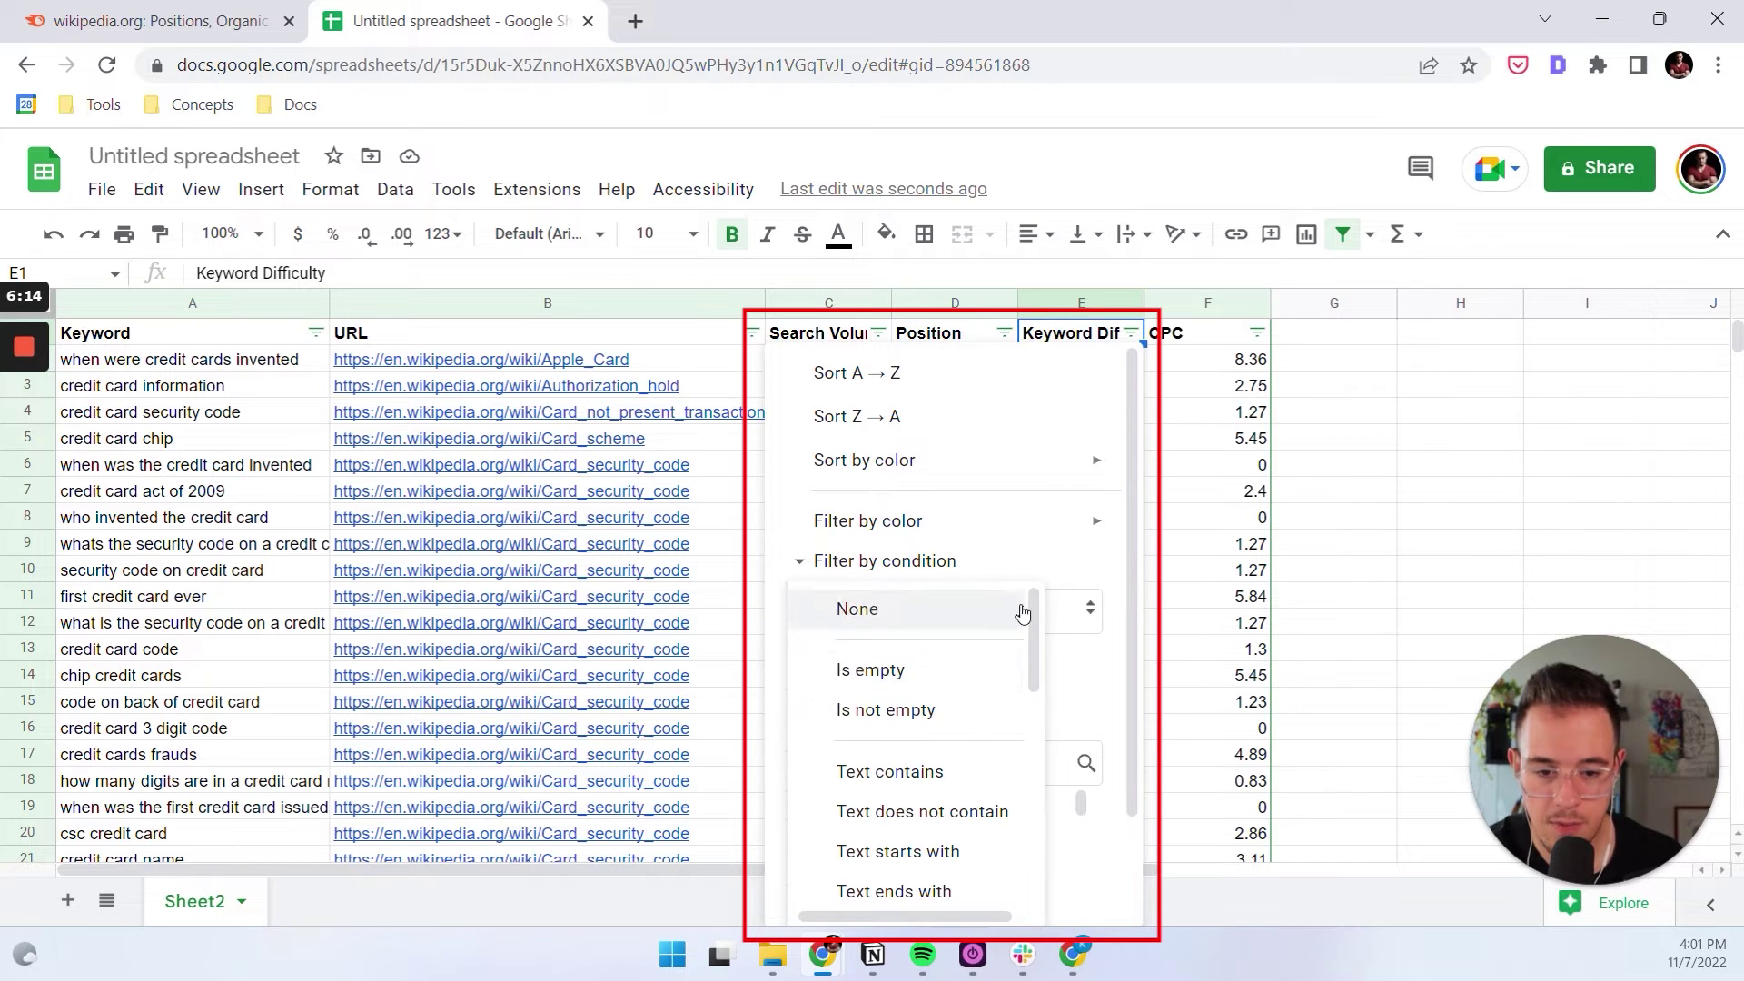
pyautogui.scroll(-3, 976, 772)
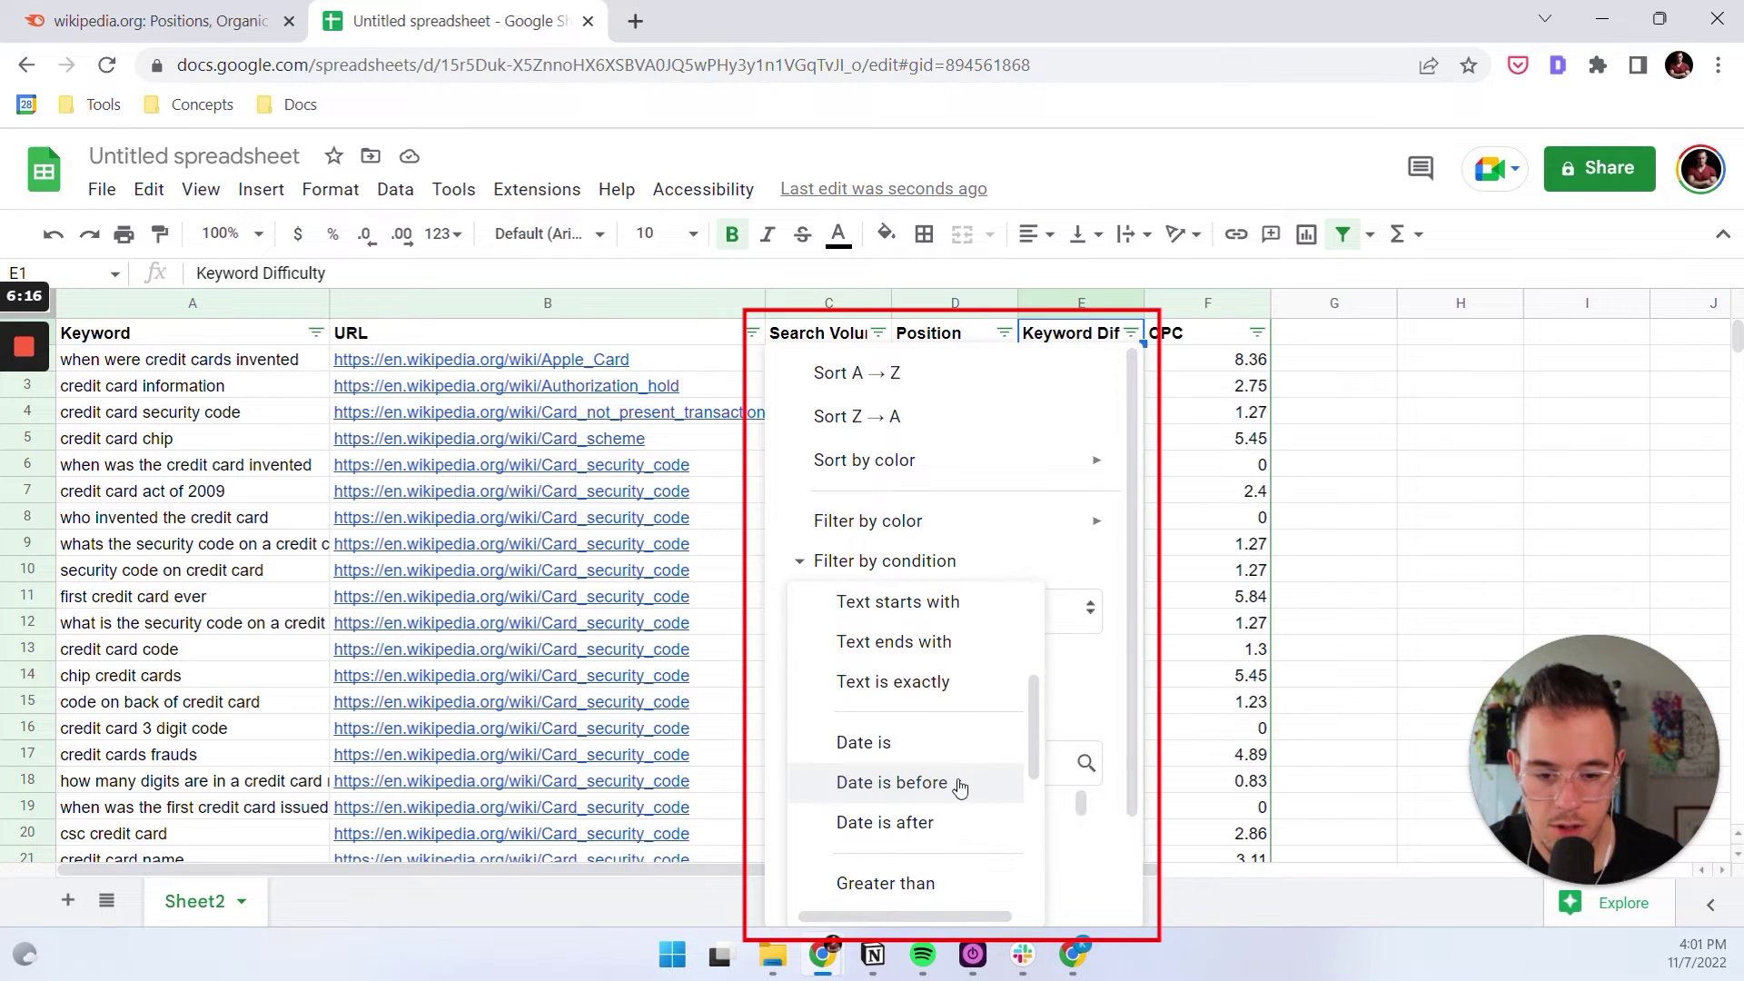
pyautogui.scroll(-3, 959, 779)
pyautogui.click(955, 718)
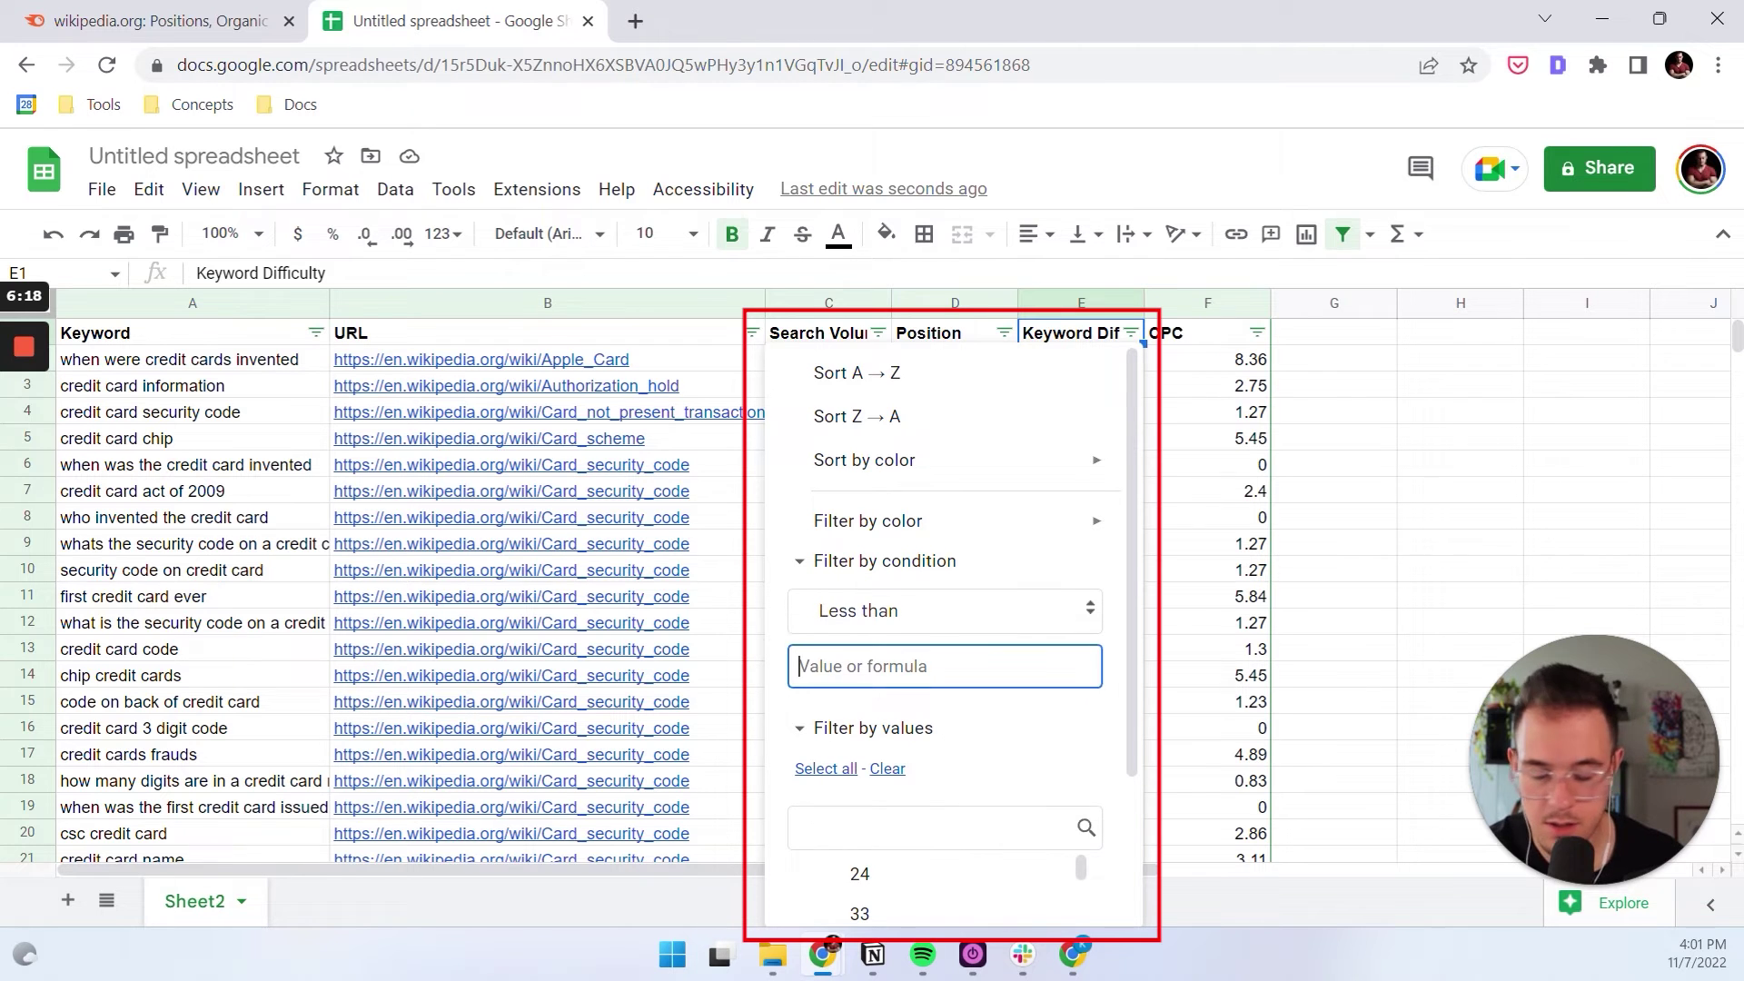
pyautogui.write('60')
pyautogui.scroll(-2, 1020, 613)
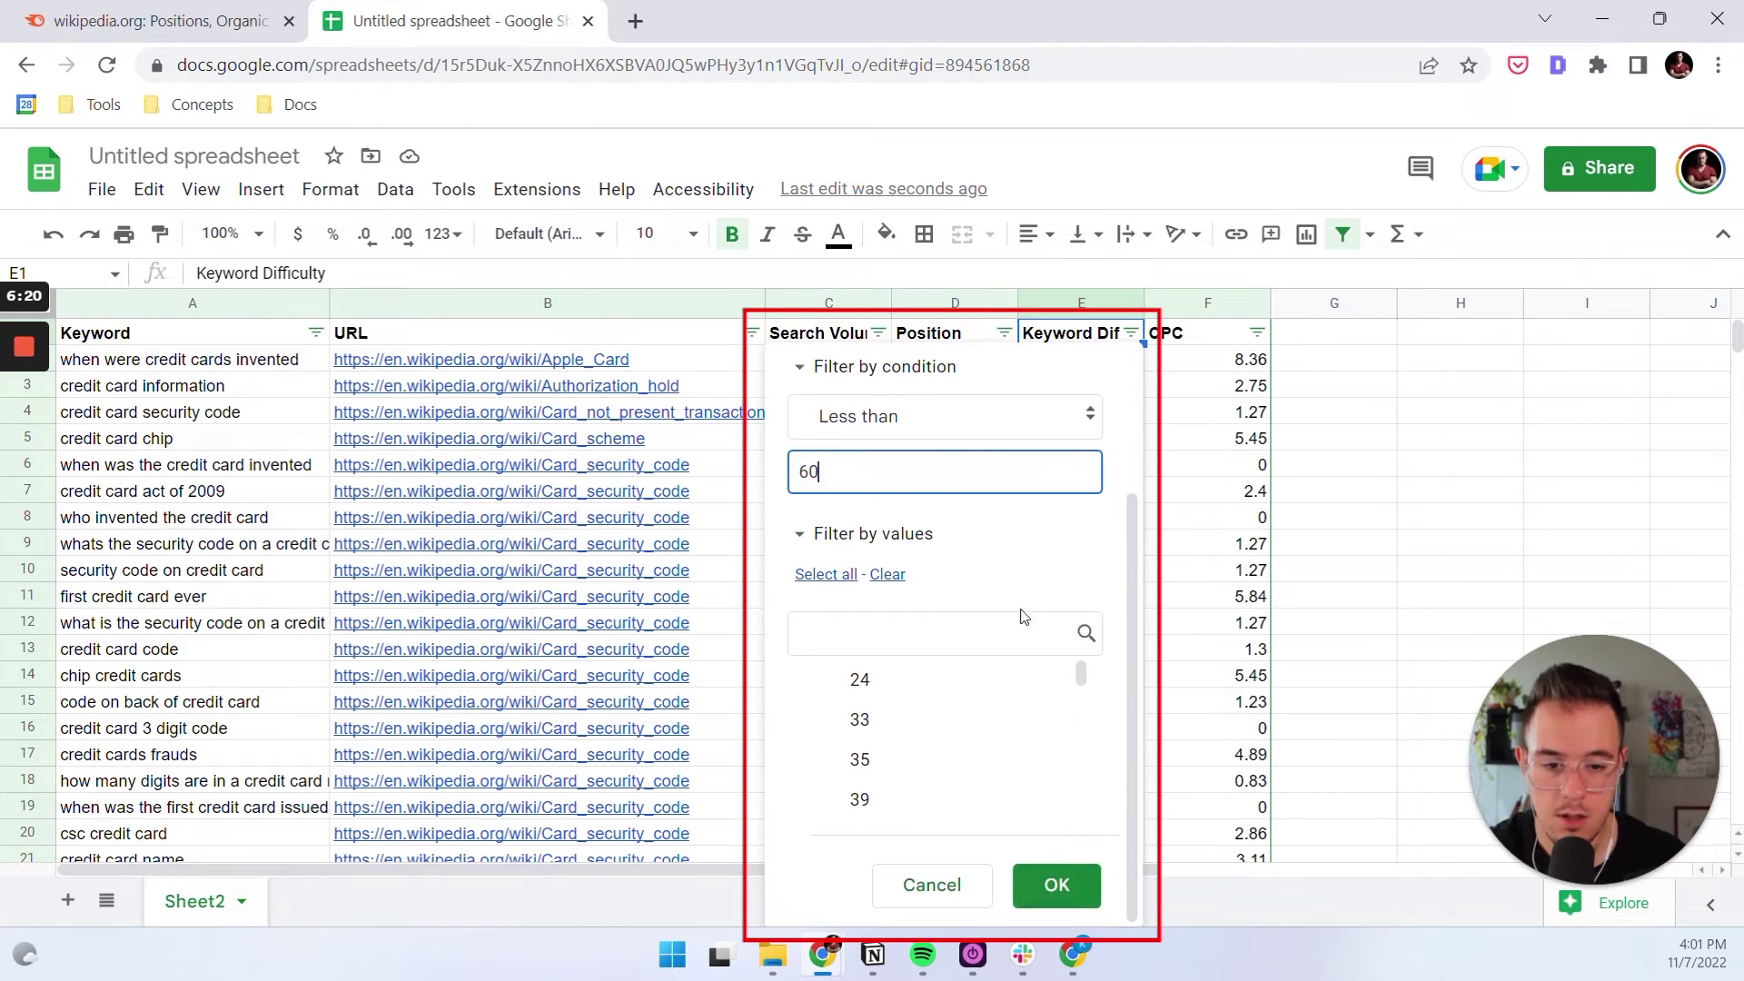
pyautogui.click(1049, 885)
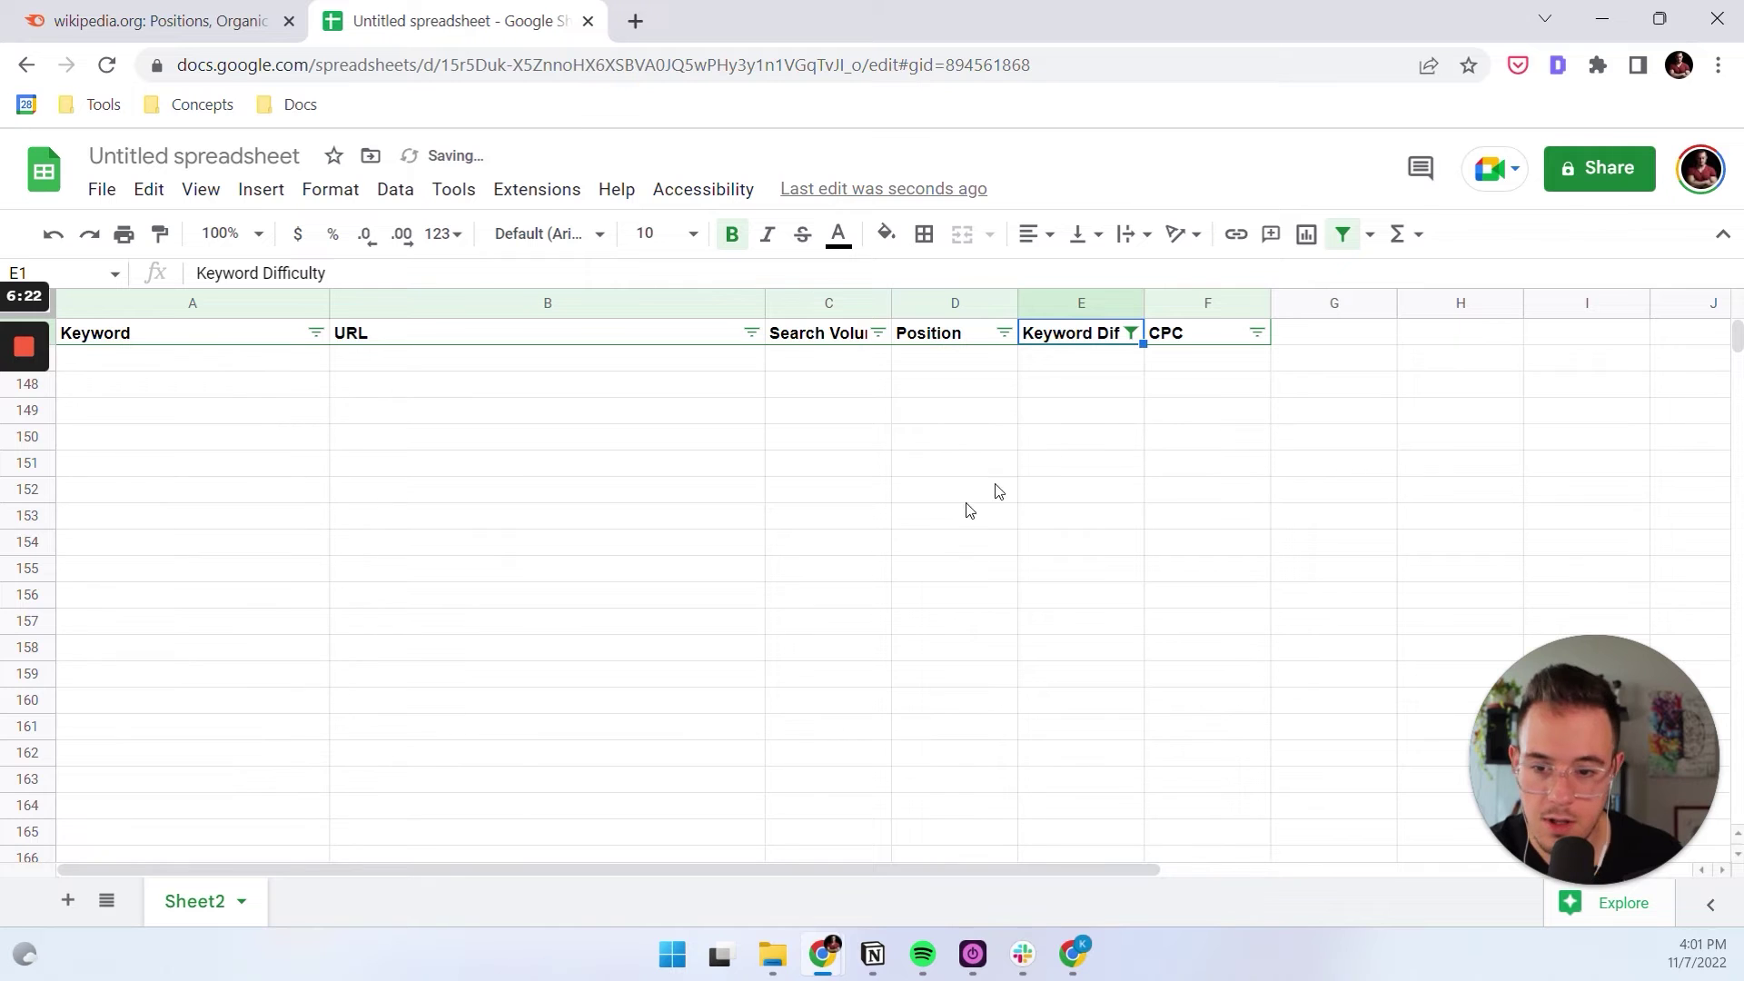
# Clear the 60 condition value from the Keyword Difficulty filter
pyautogui.click(1130, 333)
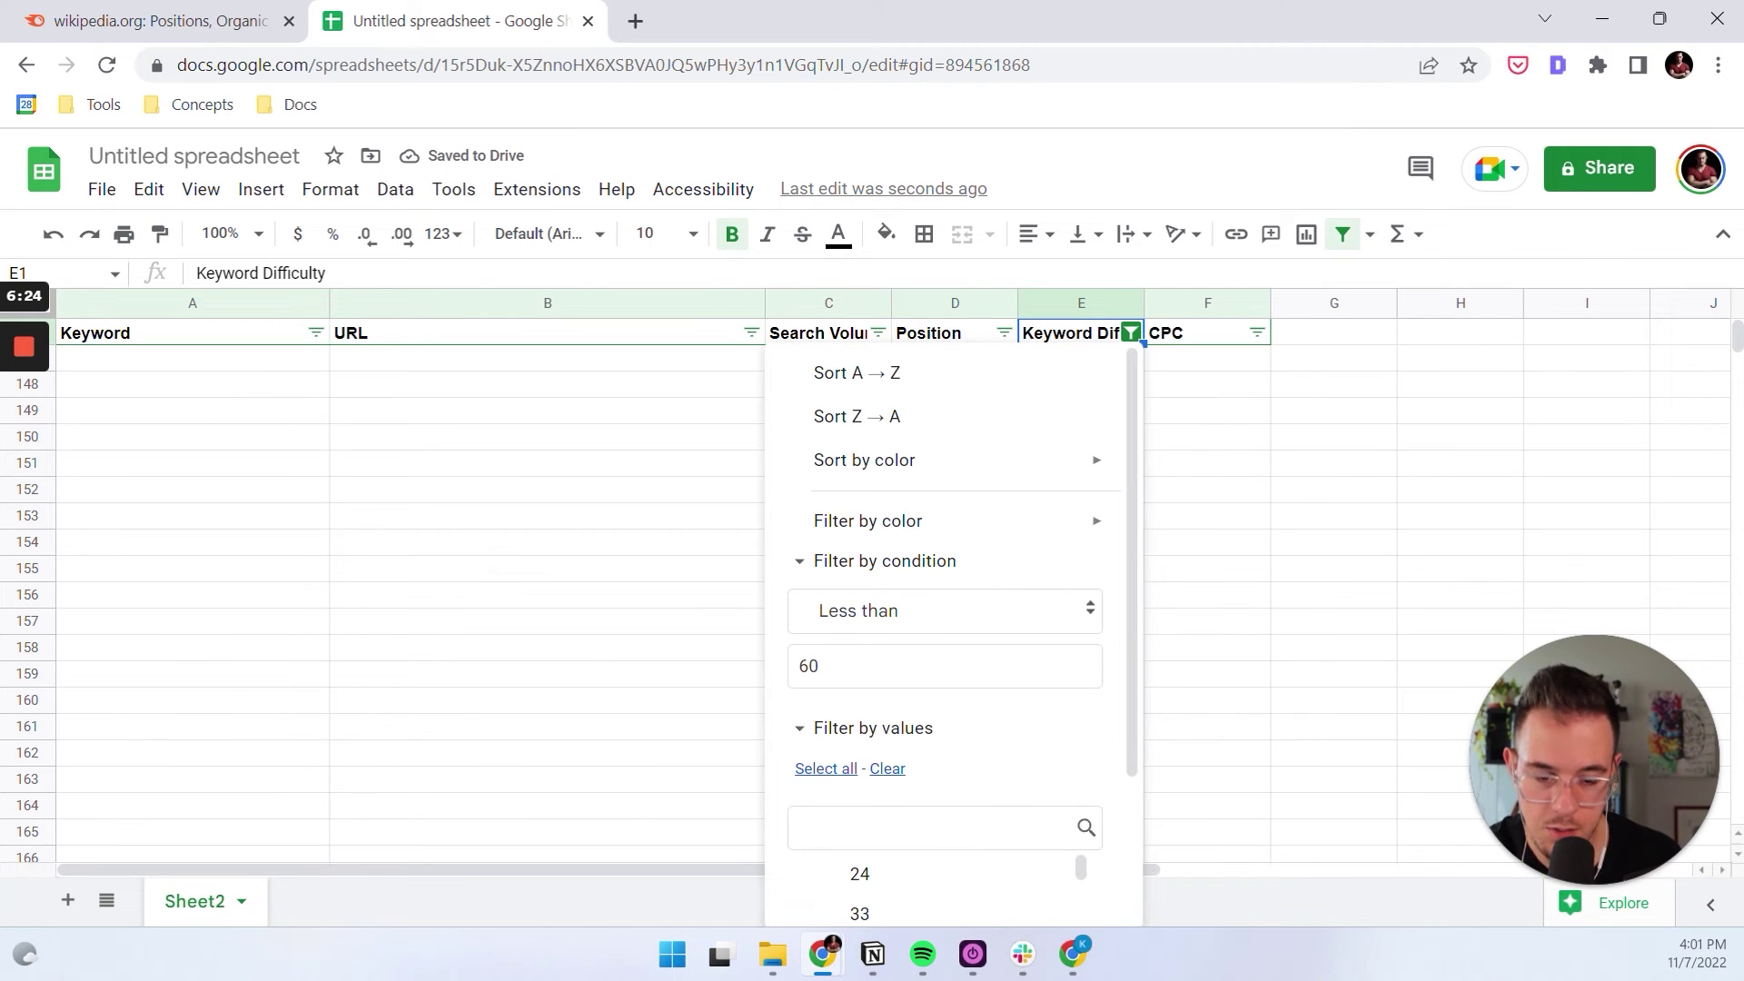
pyautogui.doubleClick(808, 666)
pyautogui.press('BackSpace')
pyautogui.press('Return')
# Re-enter Less than 60 with all difficulty values selected and apply the filter
pyautogui.click(1130, 332)
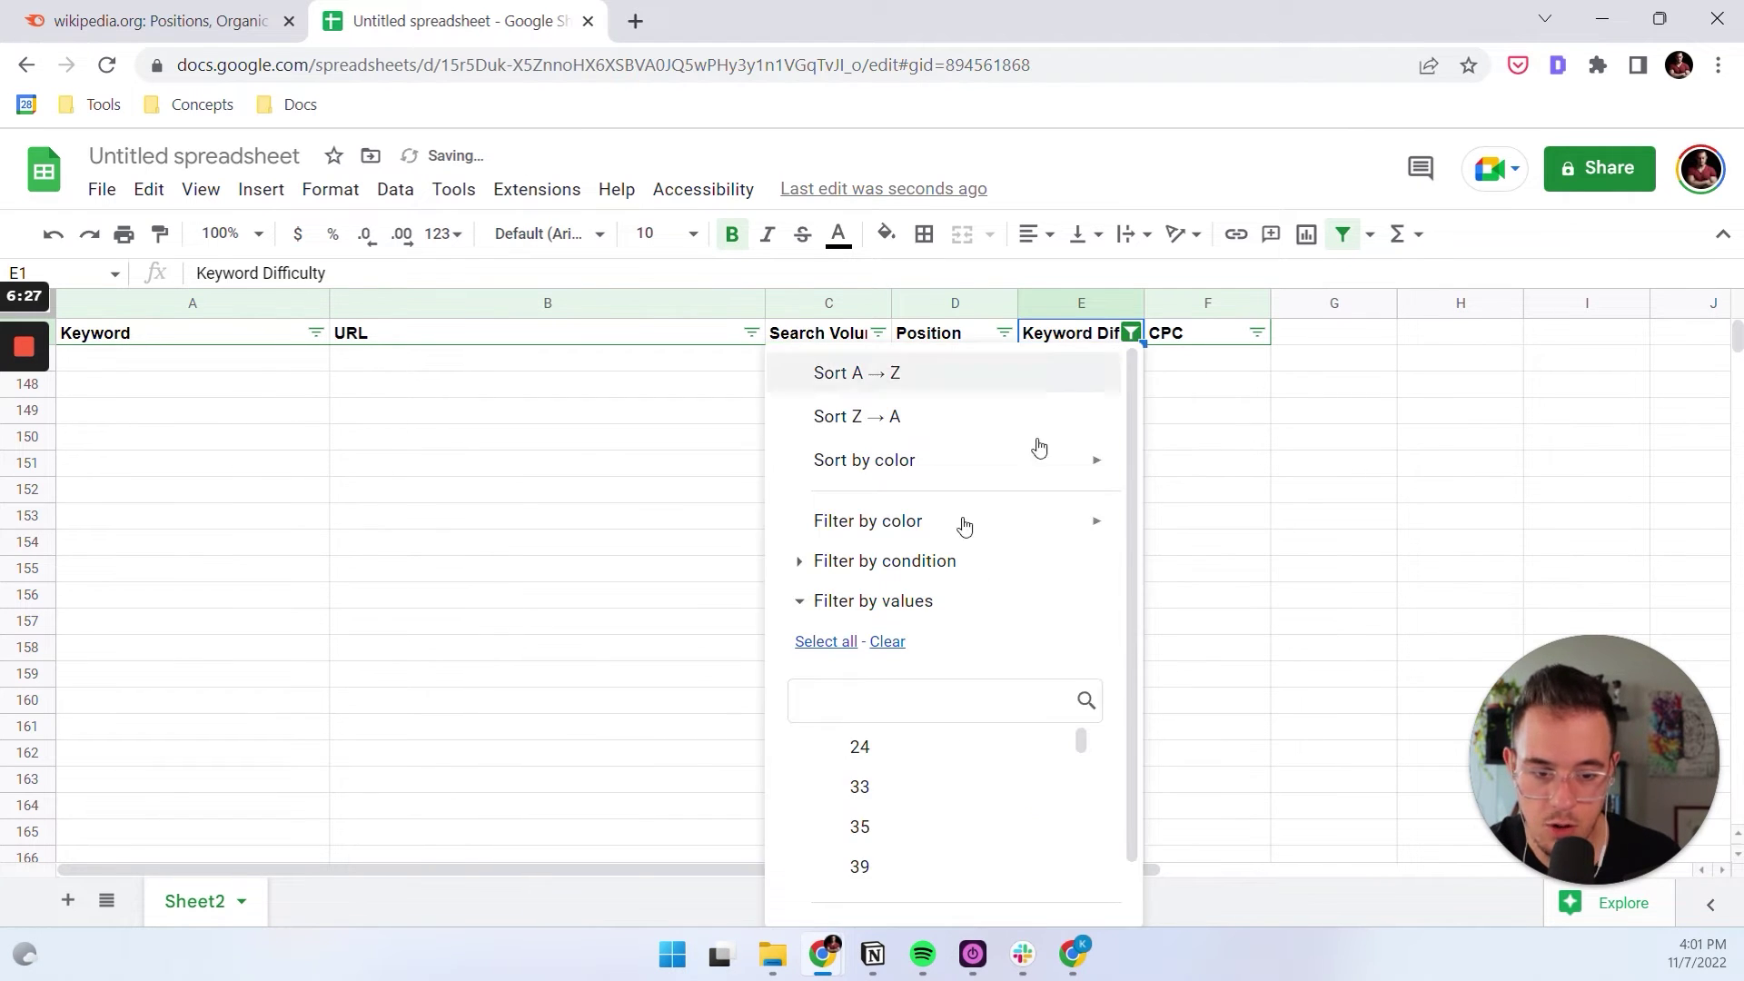
pyautogui.click(918, 562)
pyautogui.scroll(-2, 945, 669)
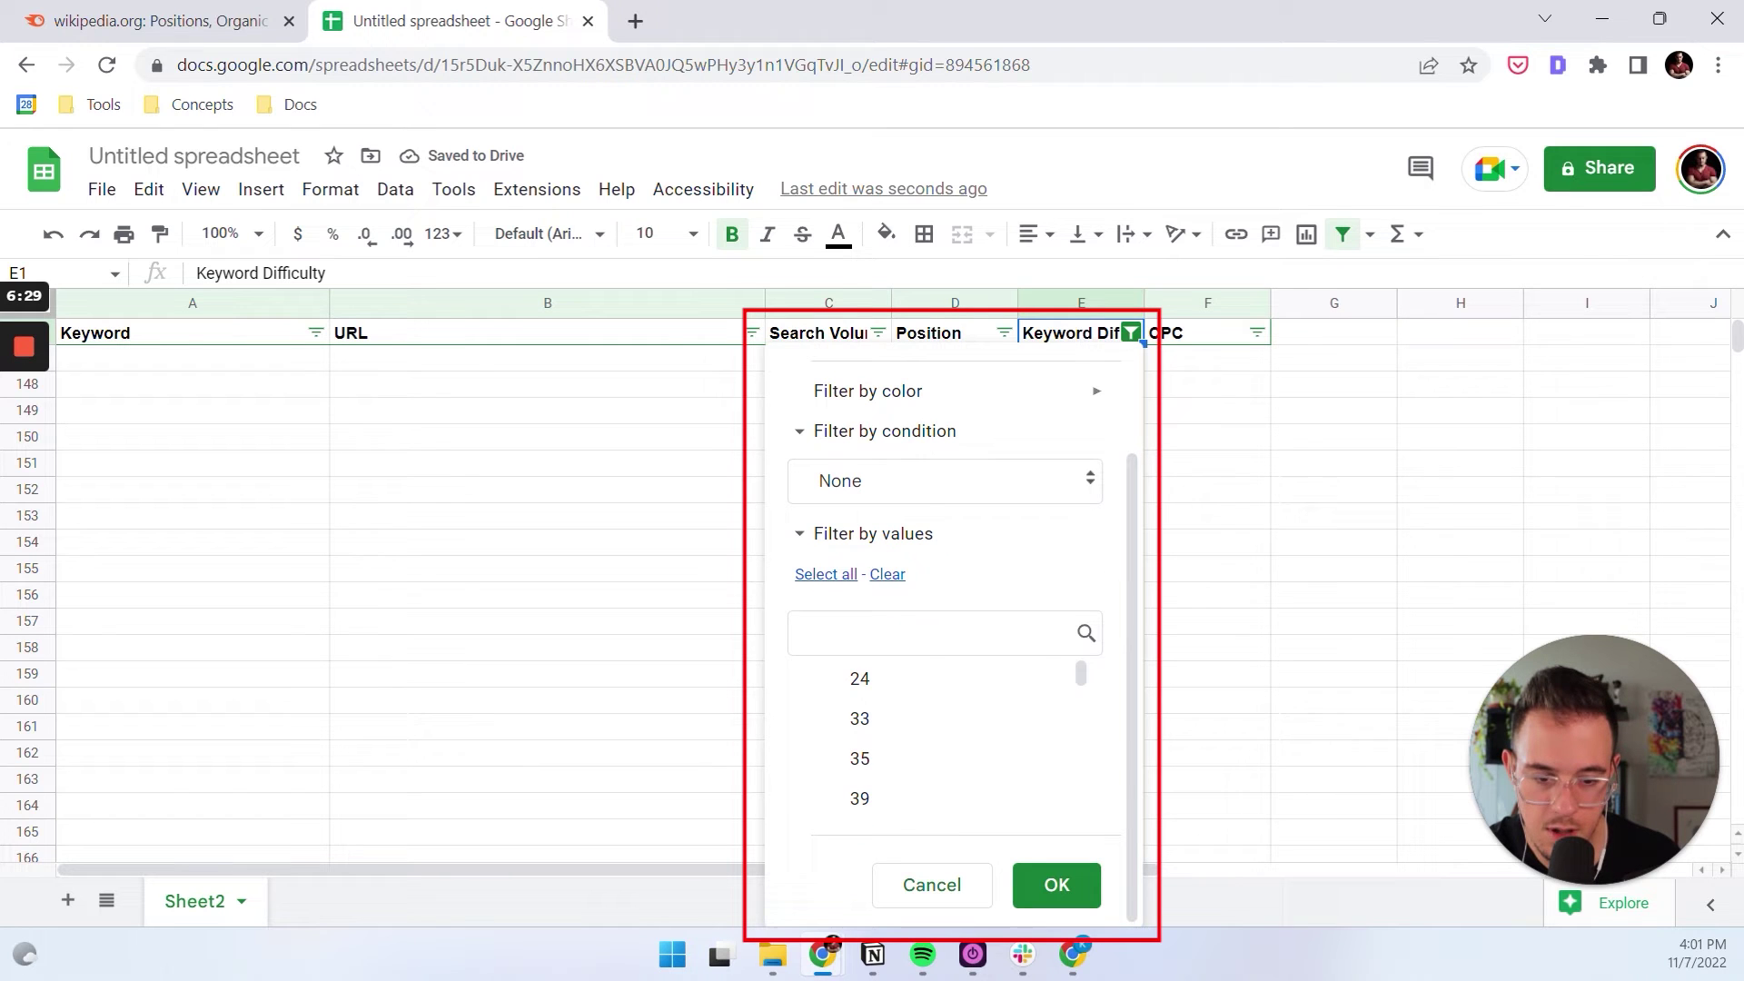
pyautogui.click(917, 490)
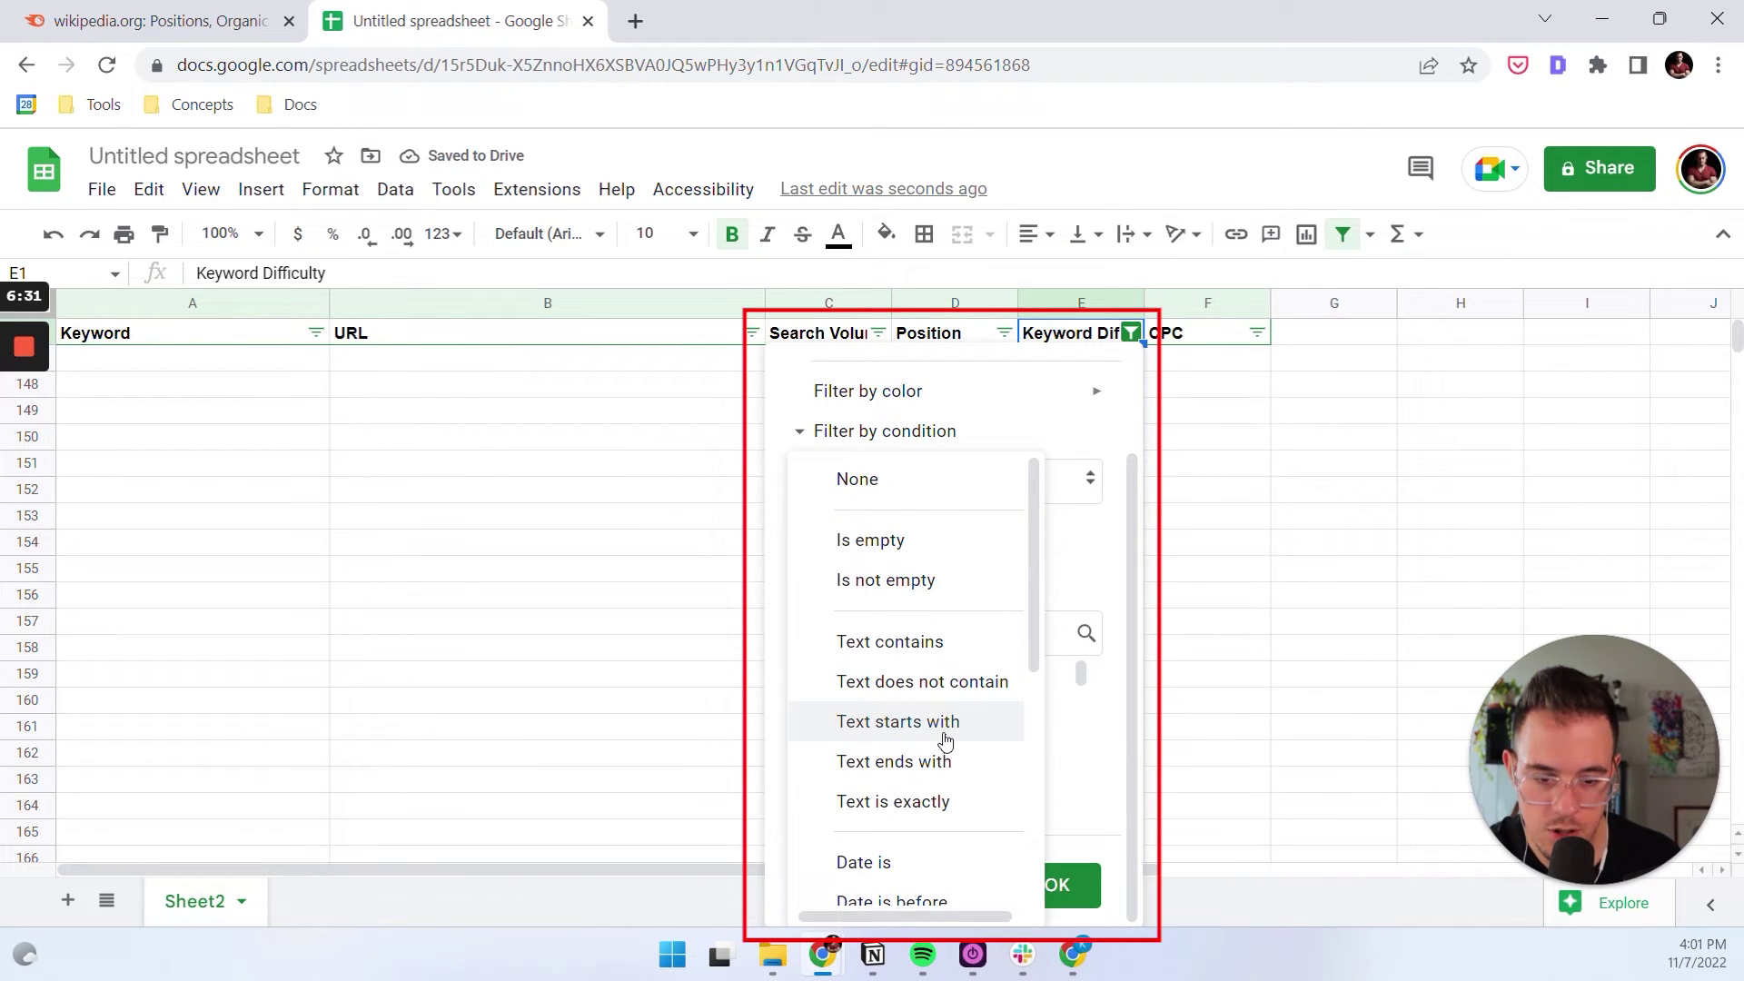
pyautogui.scroll(-3, 948, 747)
pyautogui.click(908, 833)
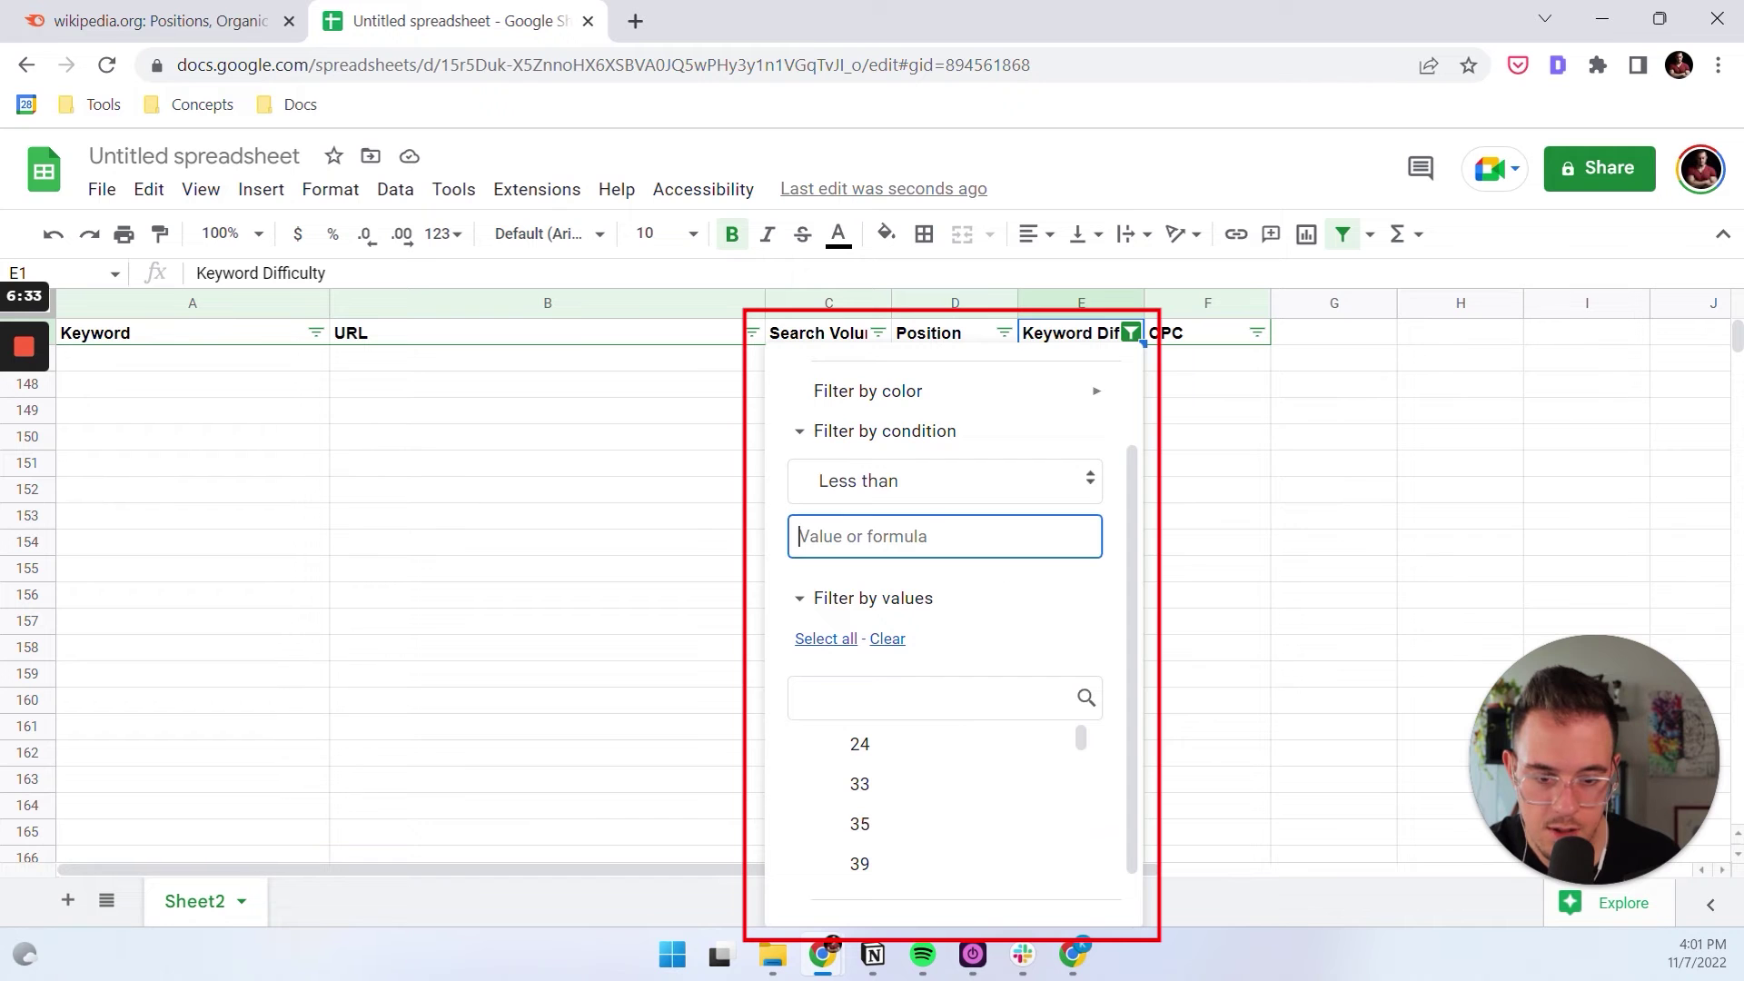
pyautogui.write('60')
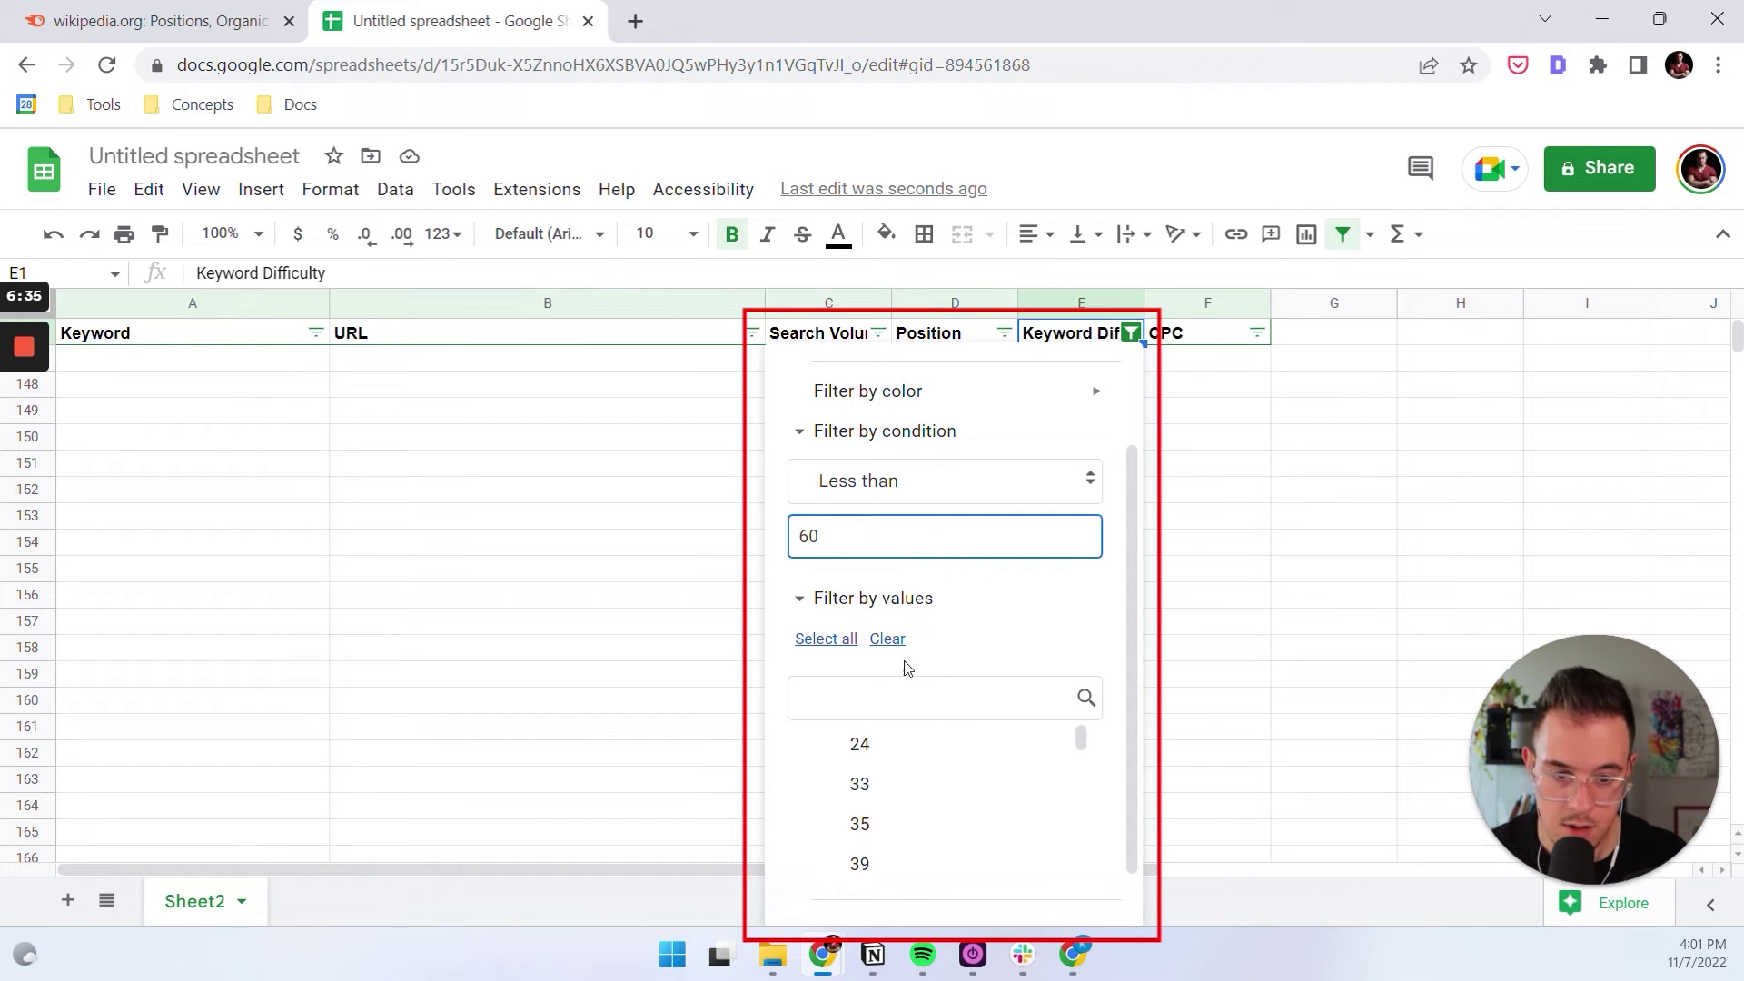
pyautogui.click(887, 639)
pyautogui.click(825, 638)
pyautogui.scroll(-1, 1043, 831)
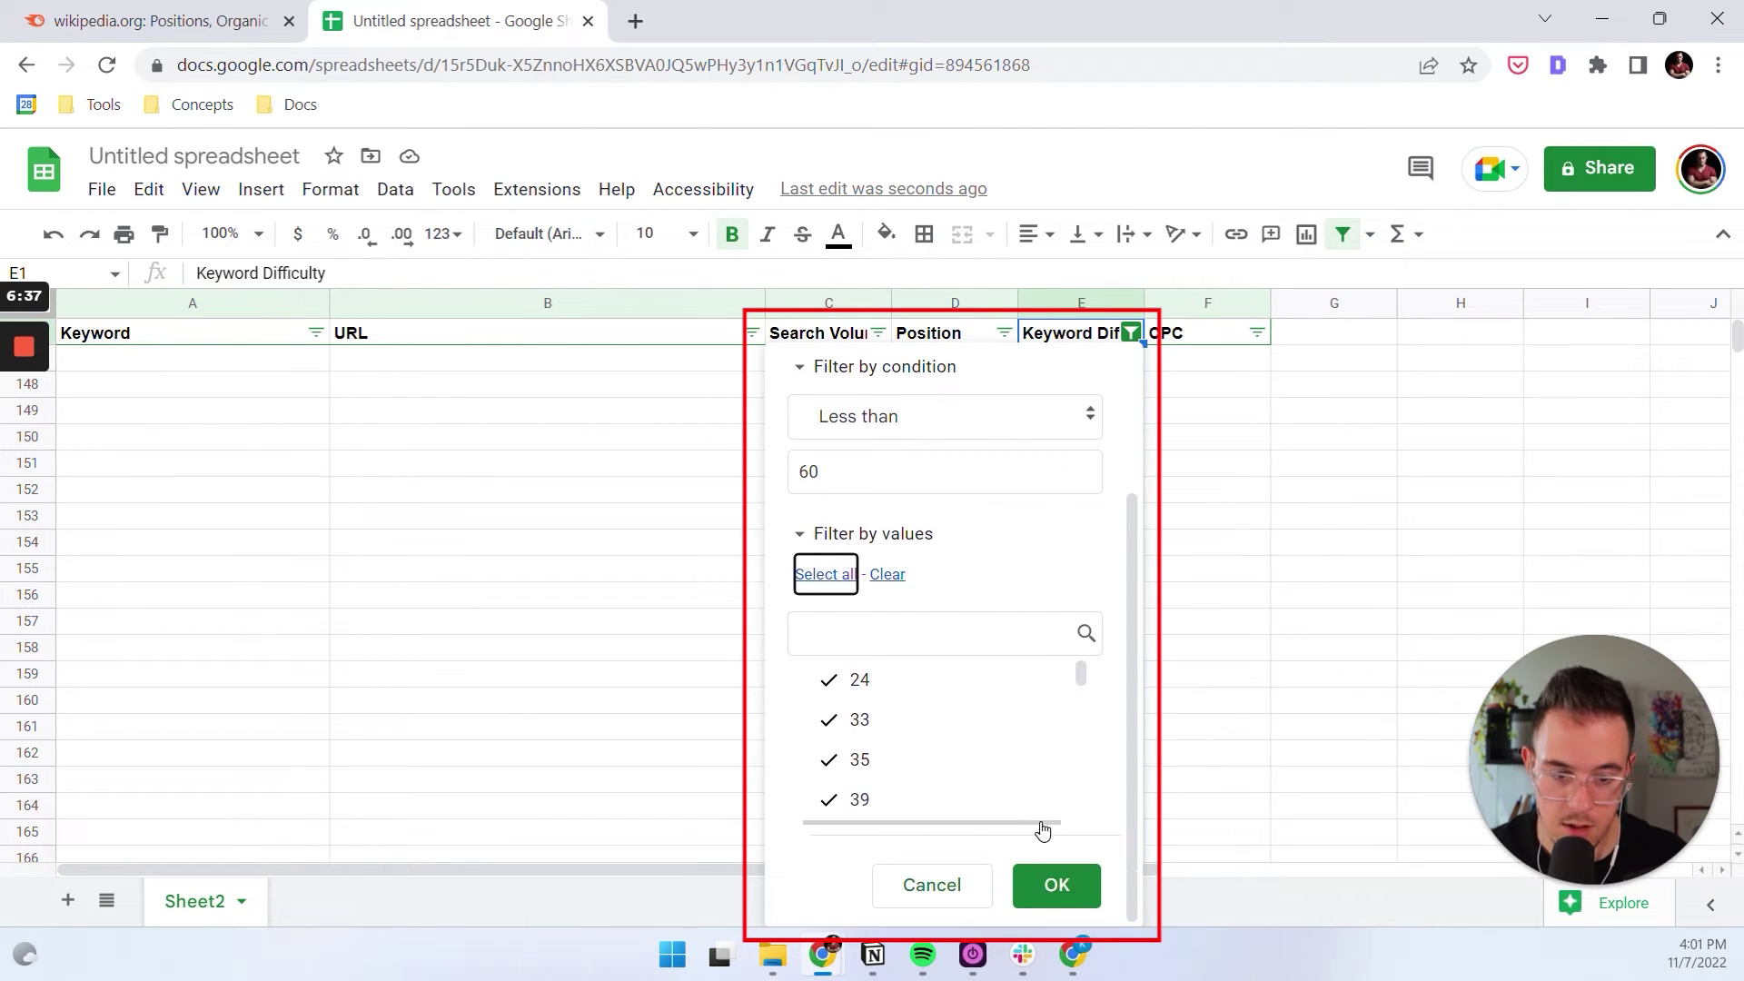
pyautogui.click(1056, 884)
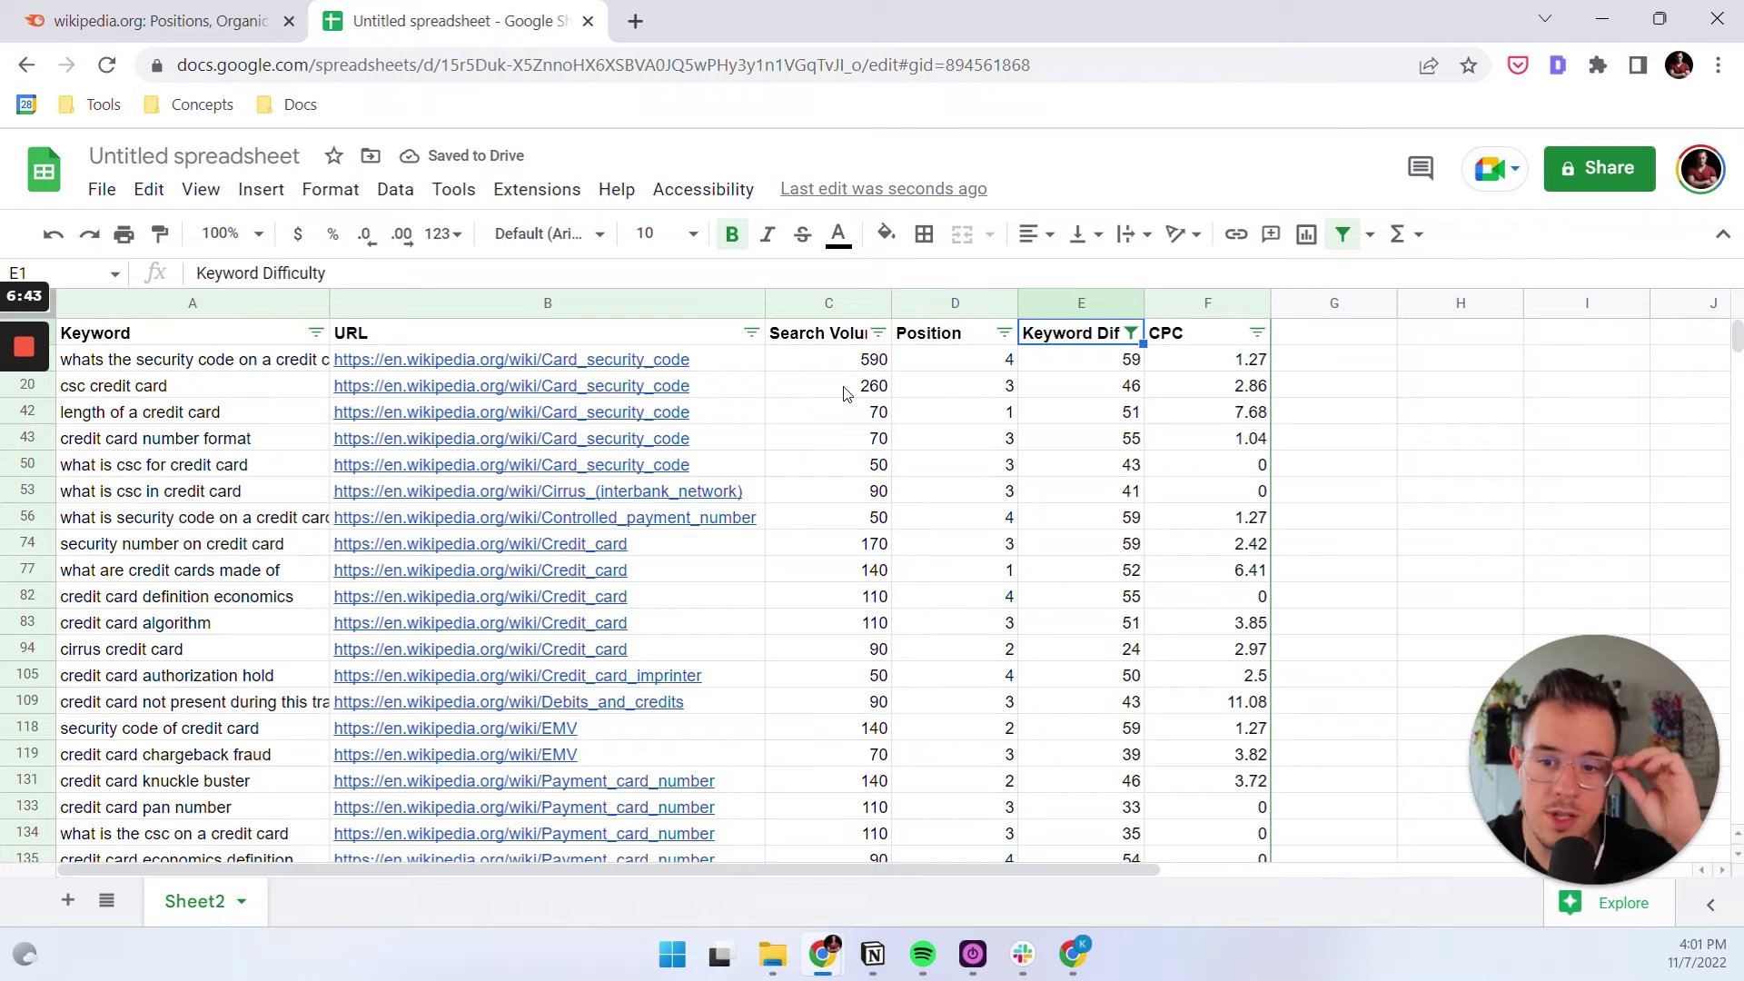
pyautogui.click(303, 363)
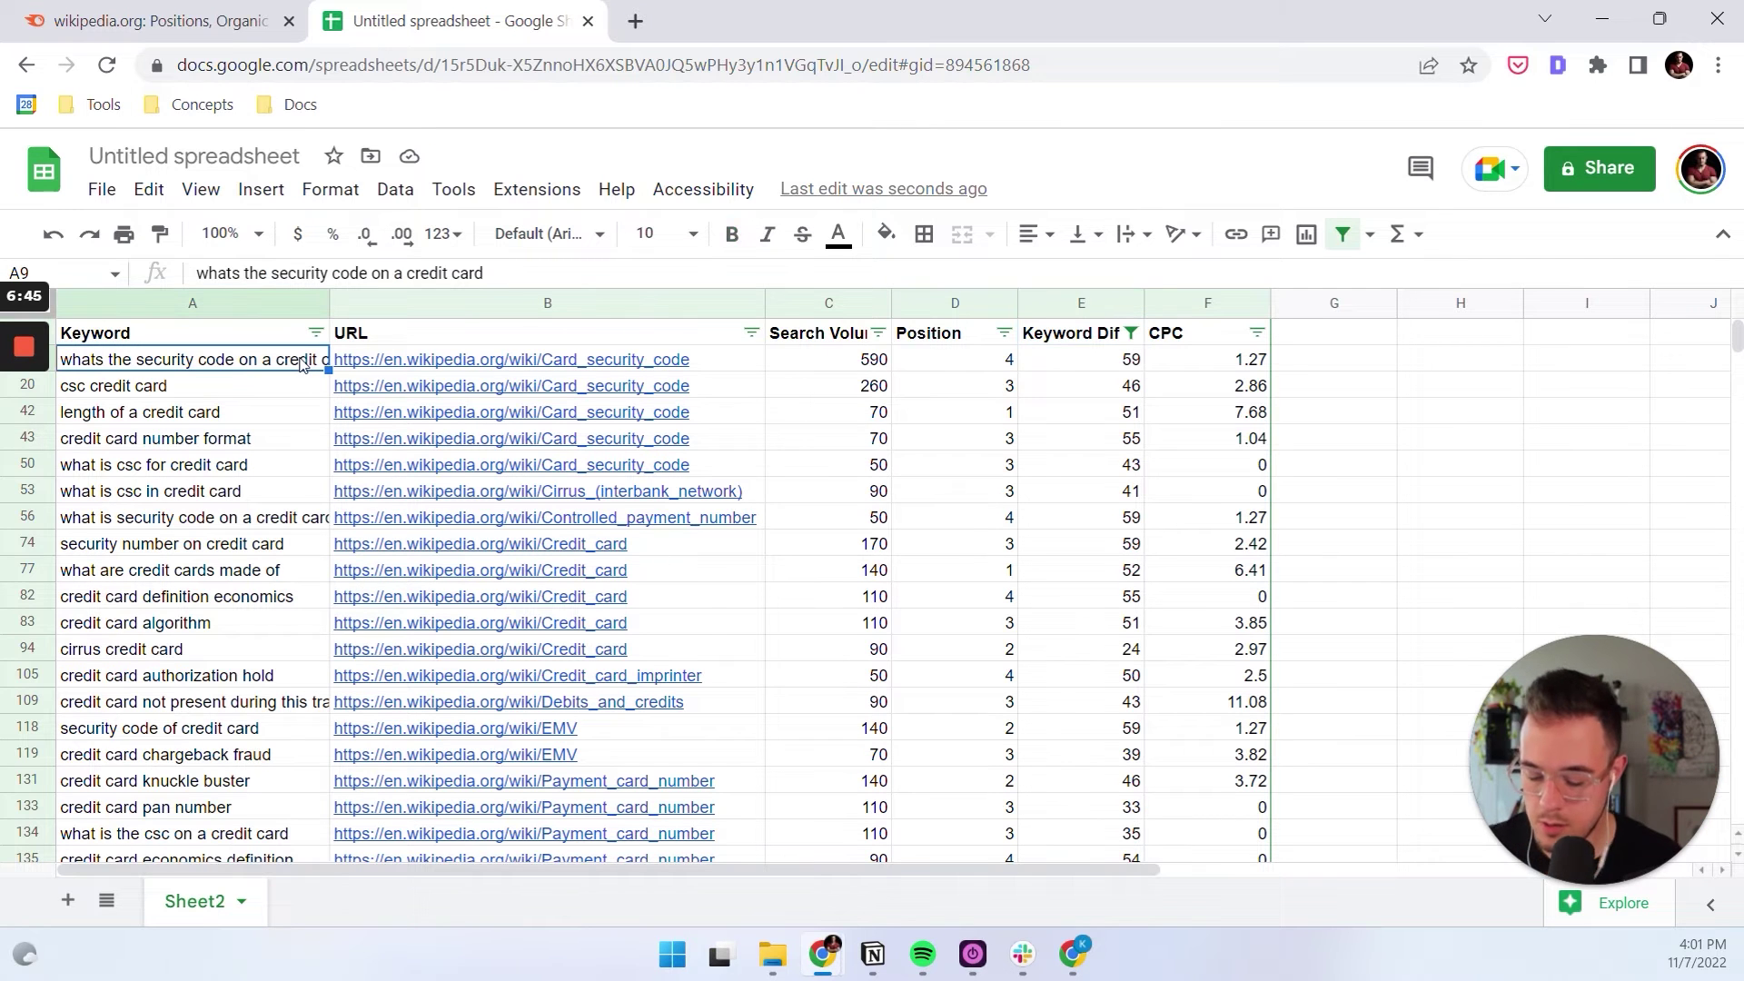
pyautogui.hotkey('ctrl', 'shift', 'Down')
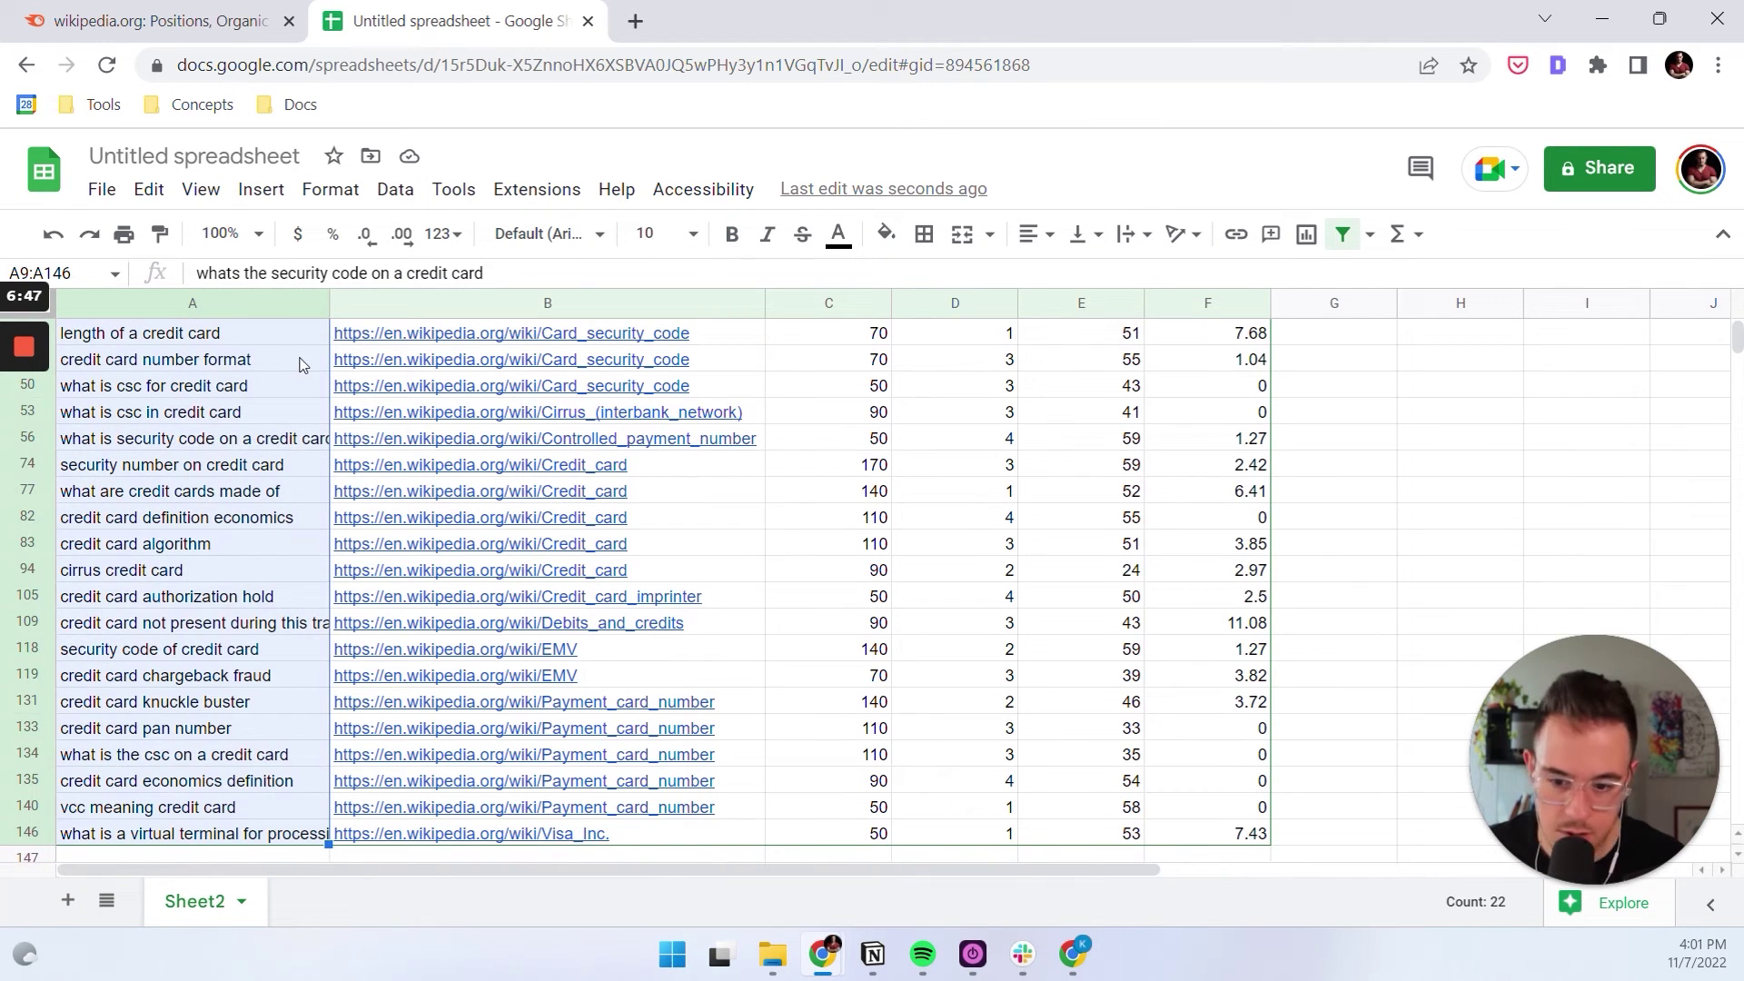
pyautogui.hotkey('ctrl', 'Up')
pyautogui.click(305, 361)
pyautogui.click(310, 347)
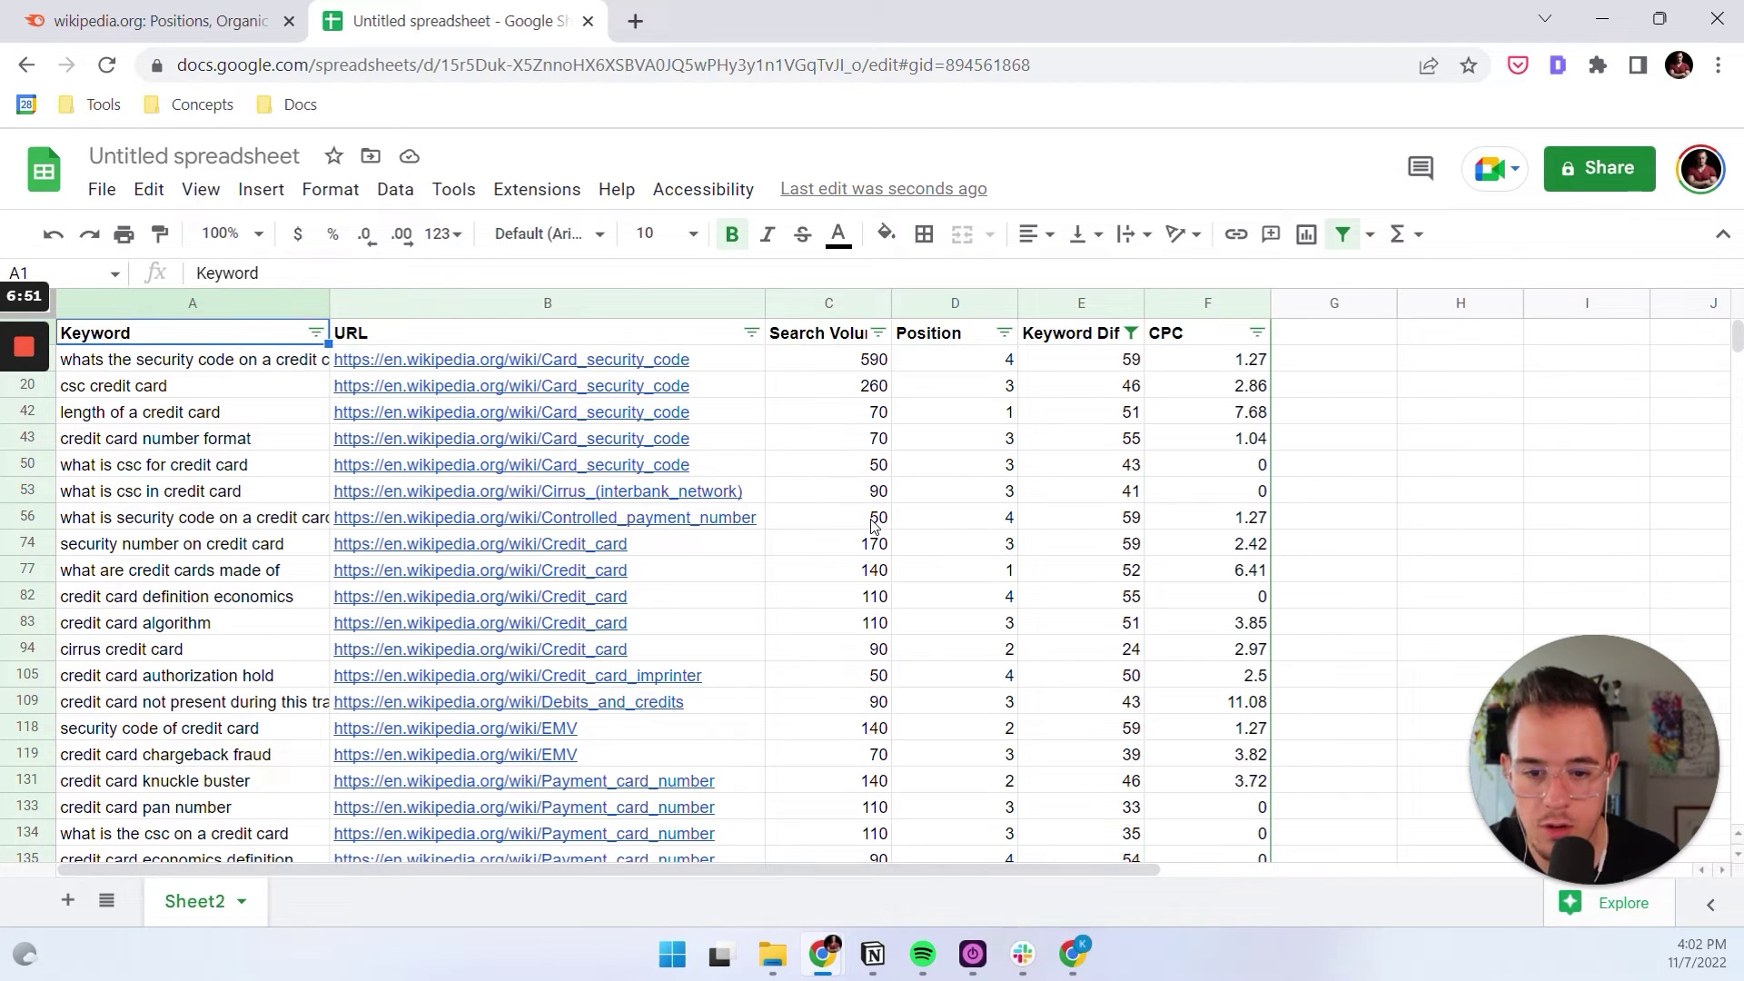
pyautogui.scroll(-3, 690, 504)
pyautogui.scroll(1, 853, 545)
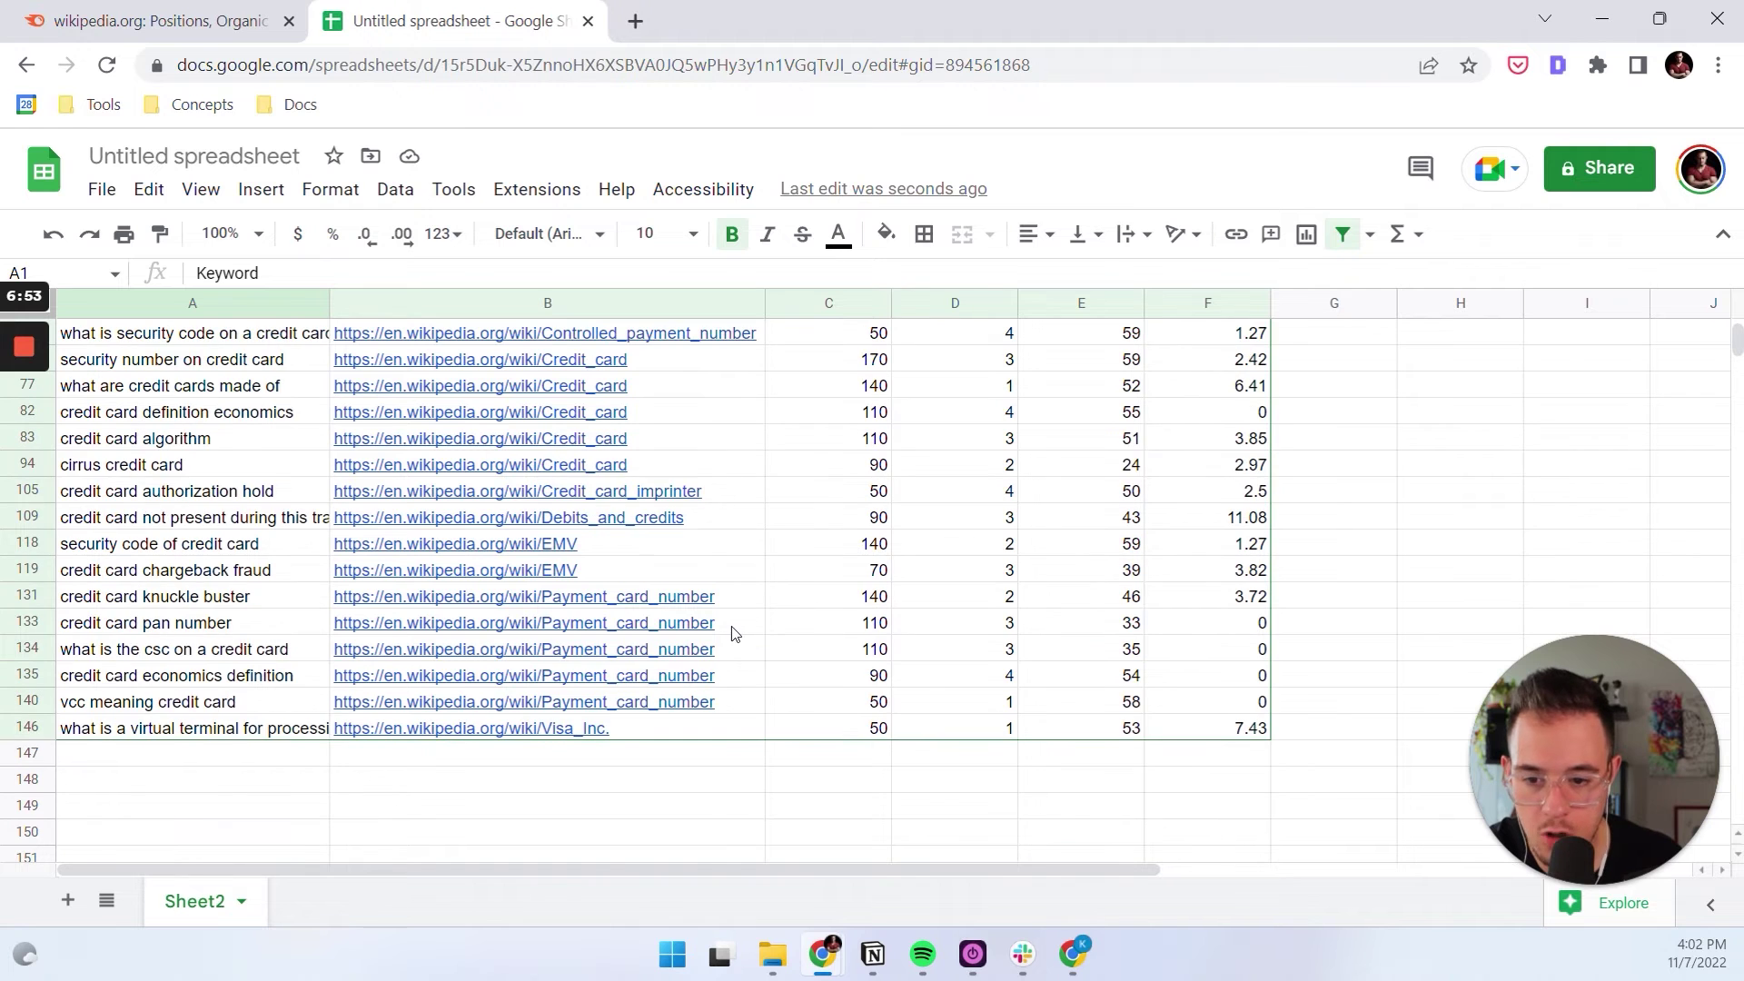
pyautogui.scroll(2, 772, 631)
pyautogui.scroll(-1, 854, 700)
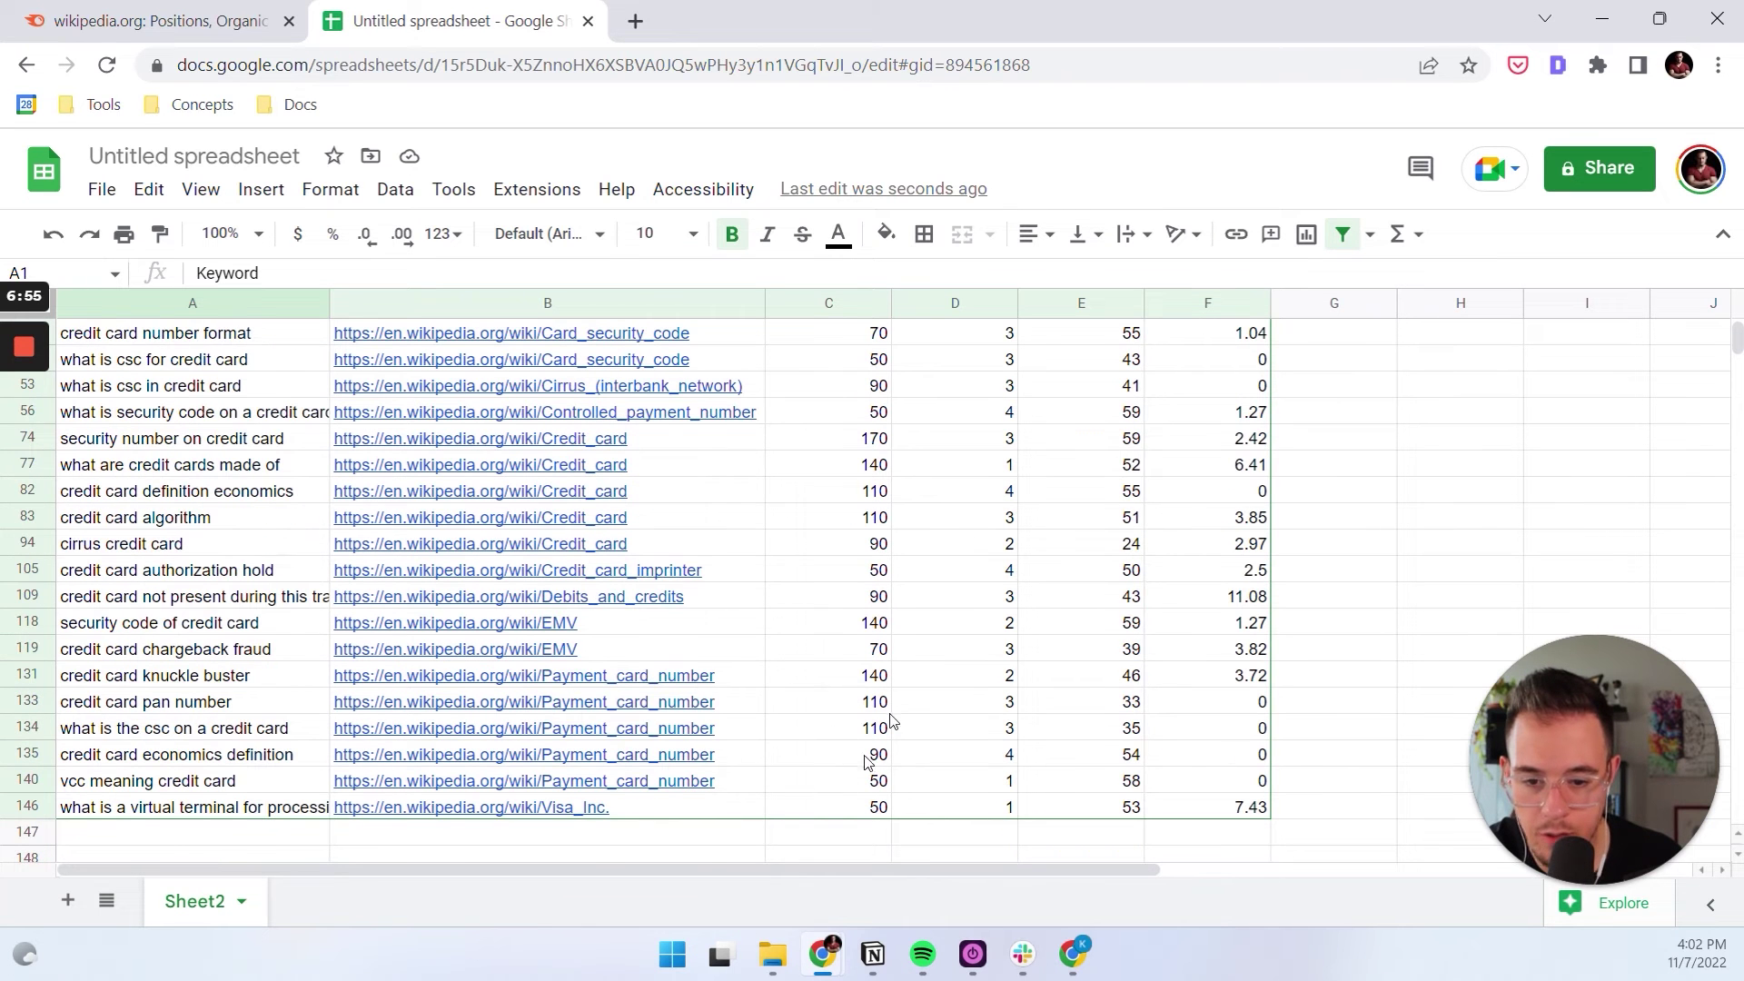
pyautogui.scroll(2, 868, 761)
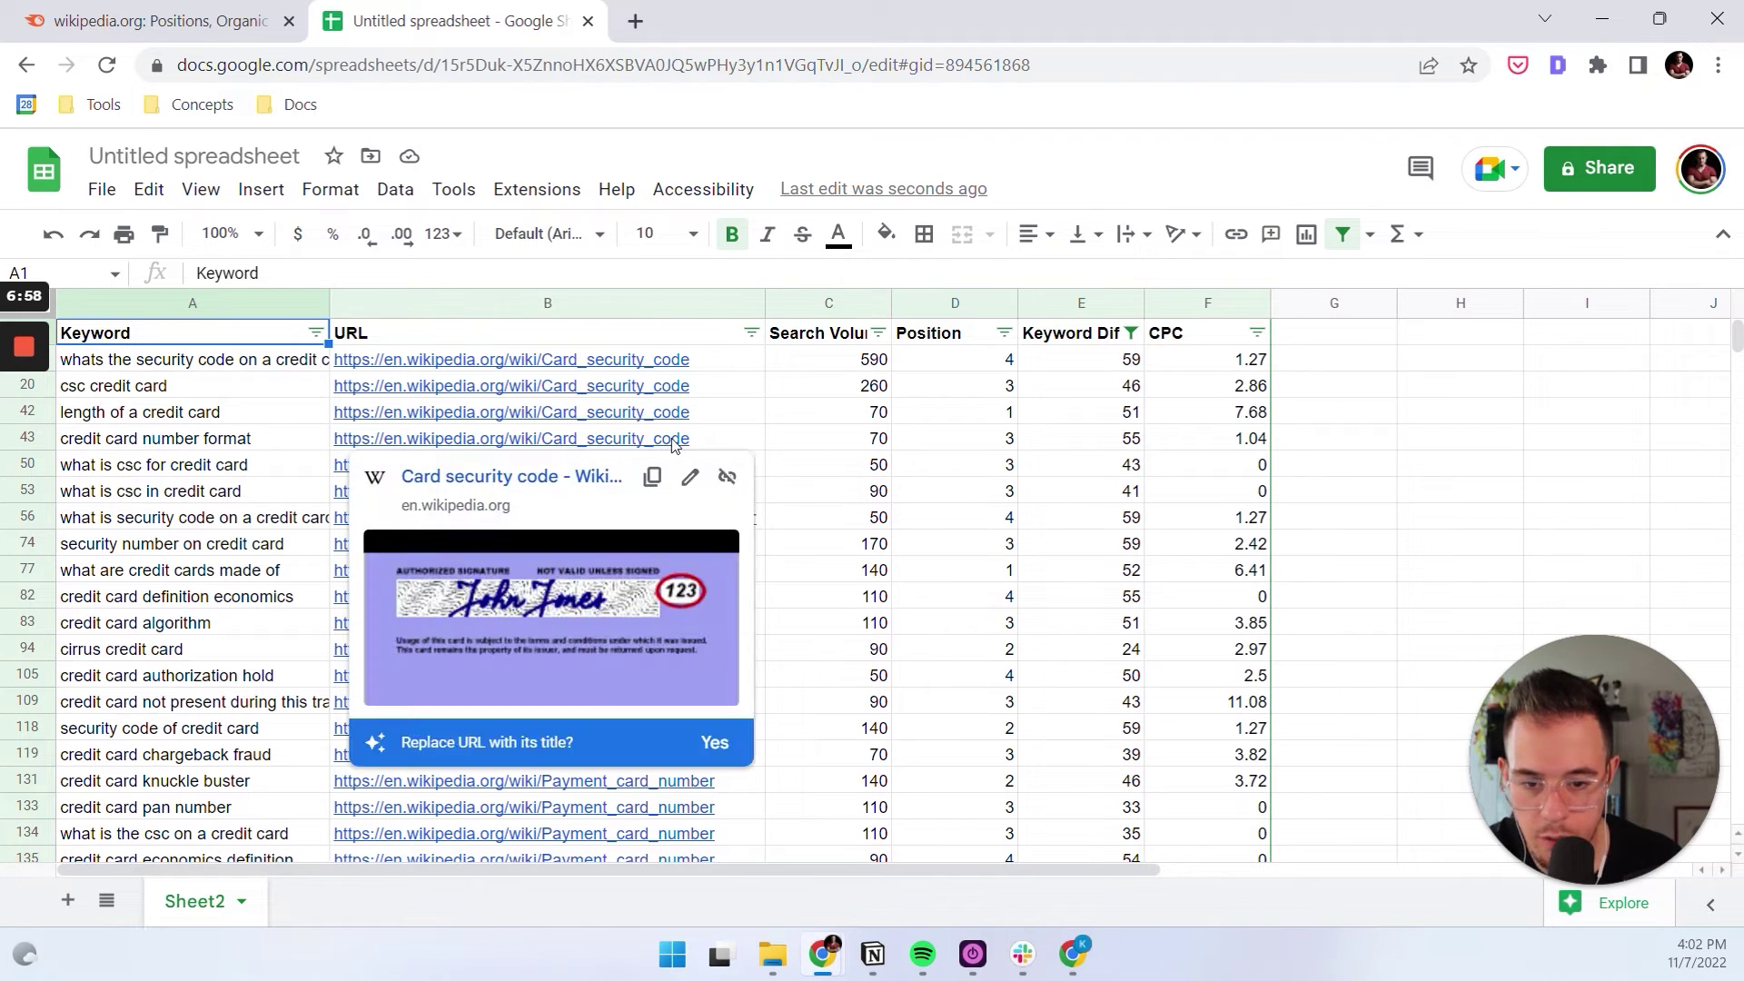
pyautogui.click(825, 491)
pyautogui.press('Left')
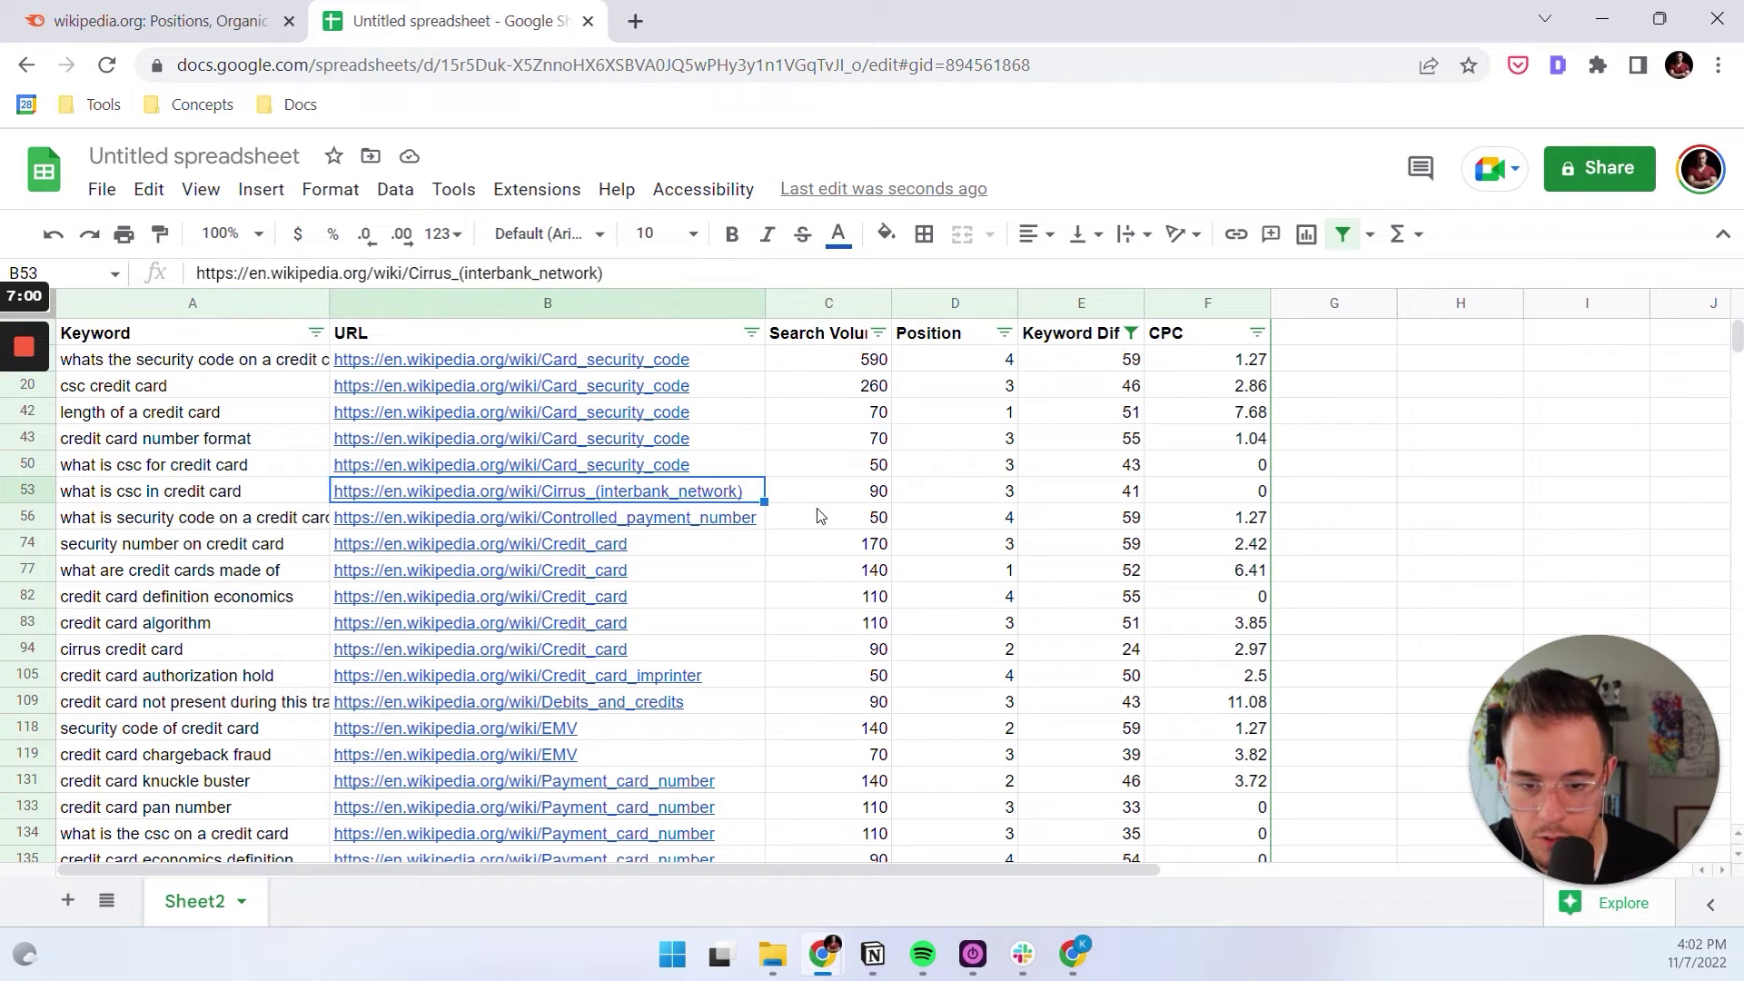
pyautogui.press('Down')
pyautogui.press('Down')
pyautogui.press('Down')
pyautogui.press('Down')
pyautogui.press('Down')
pyautogui.press('Down')
pyautogui.press('Down')
pyautogui.press('Down')
pyautogui.press('Down')
pyautogui.press('Down')
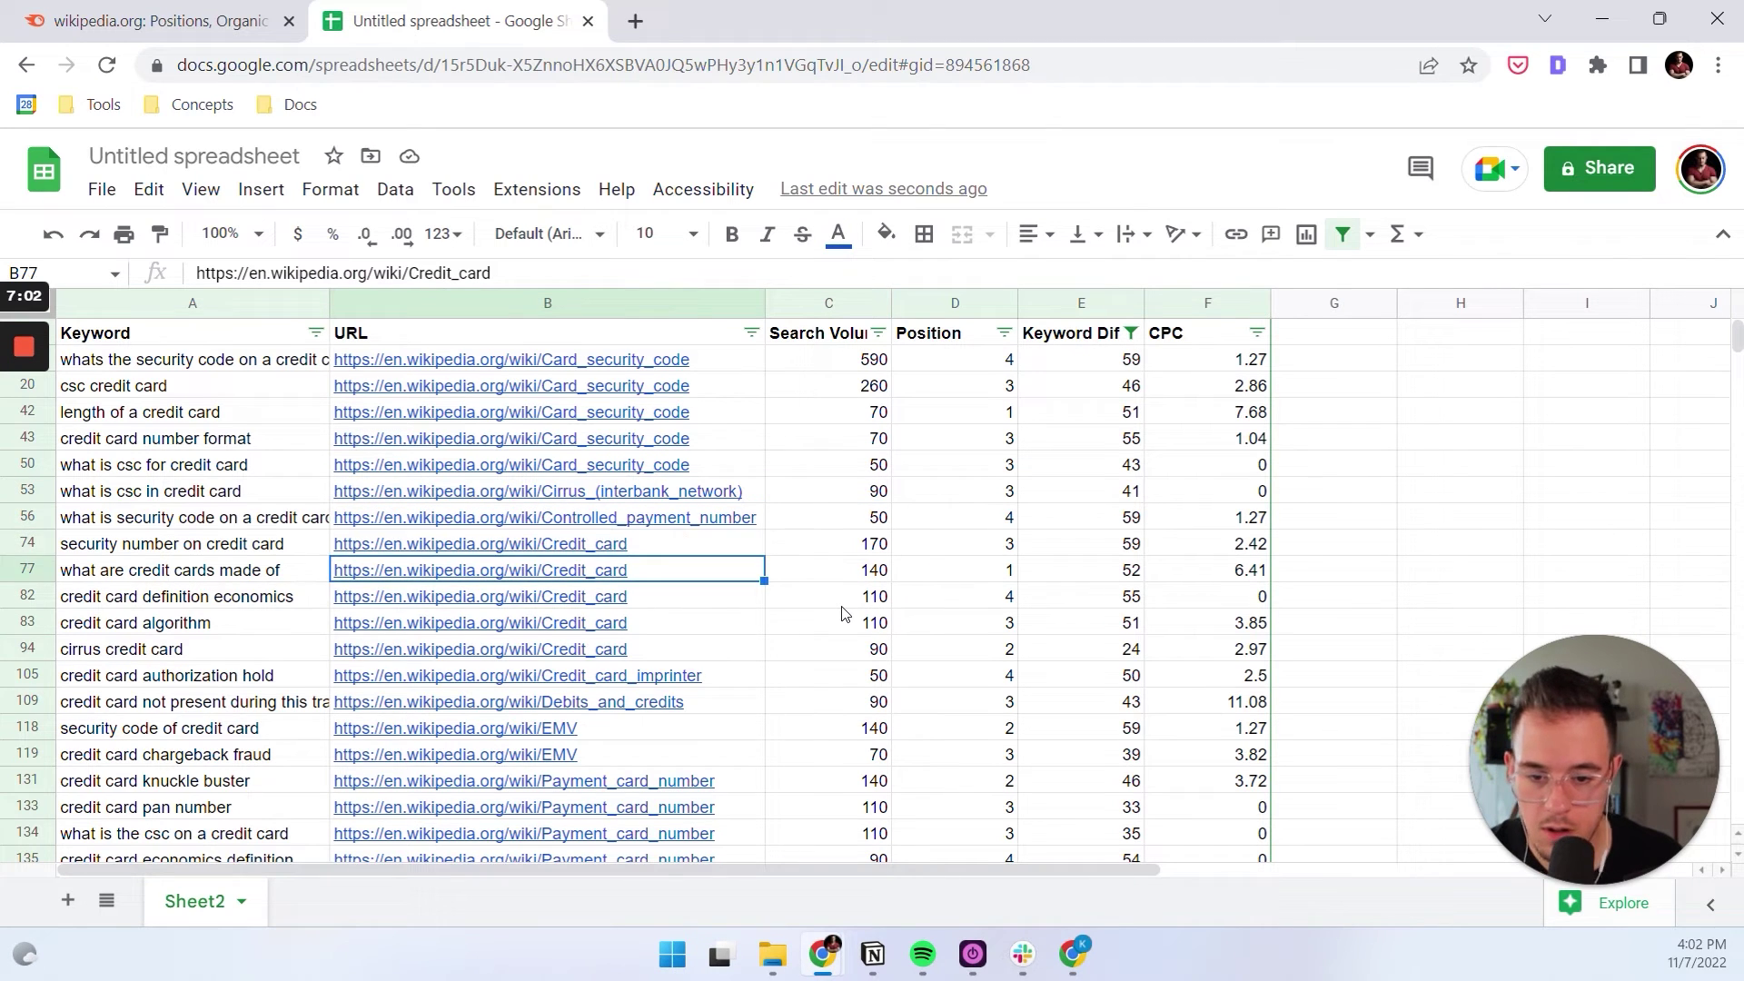
pyautogui.press('Down')
pyautogui.press('Down')
pyautogui.press('Down')
pyautogui.press('Down')
pyautogui.press('Down')
pyautogui.press('Down')
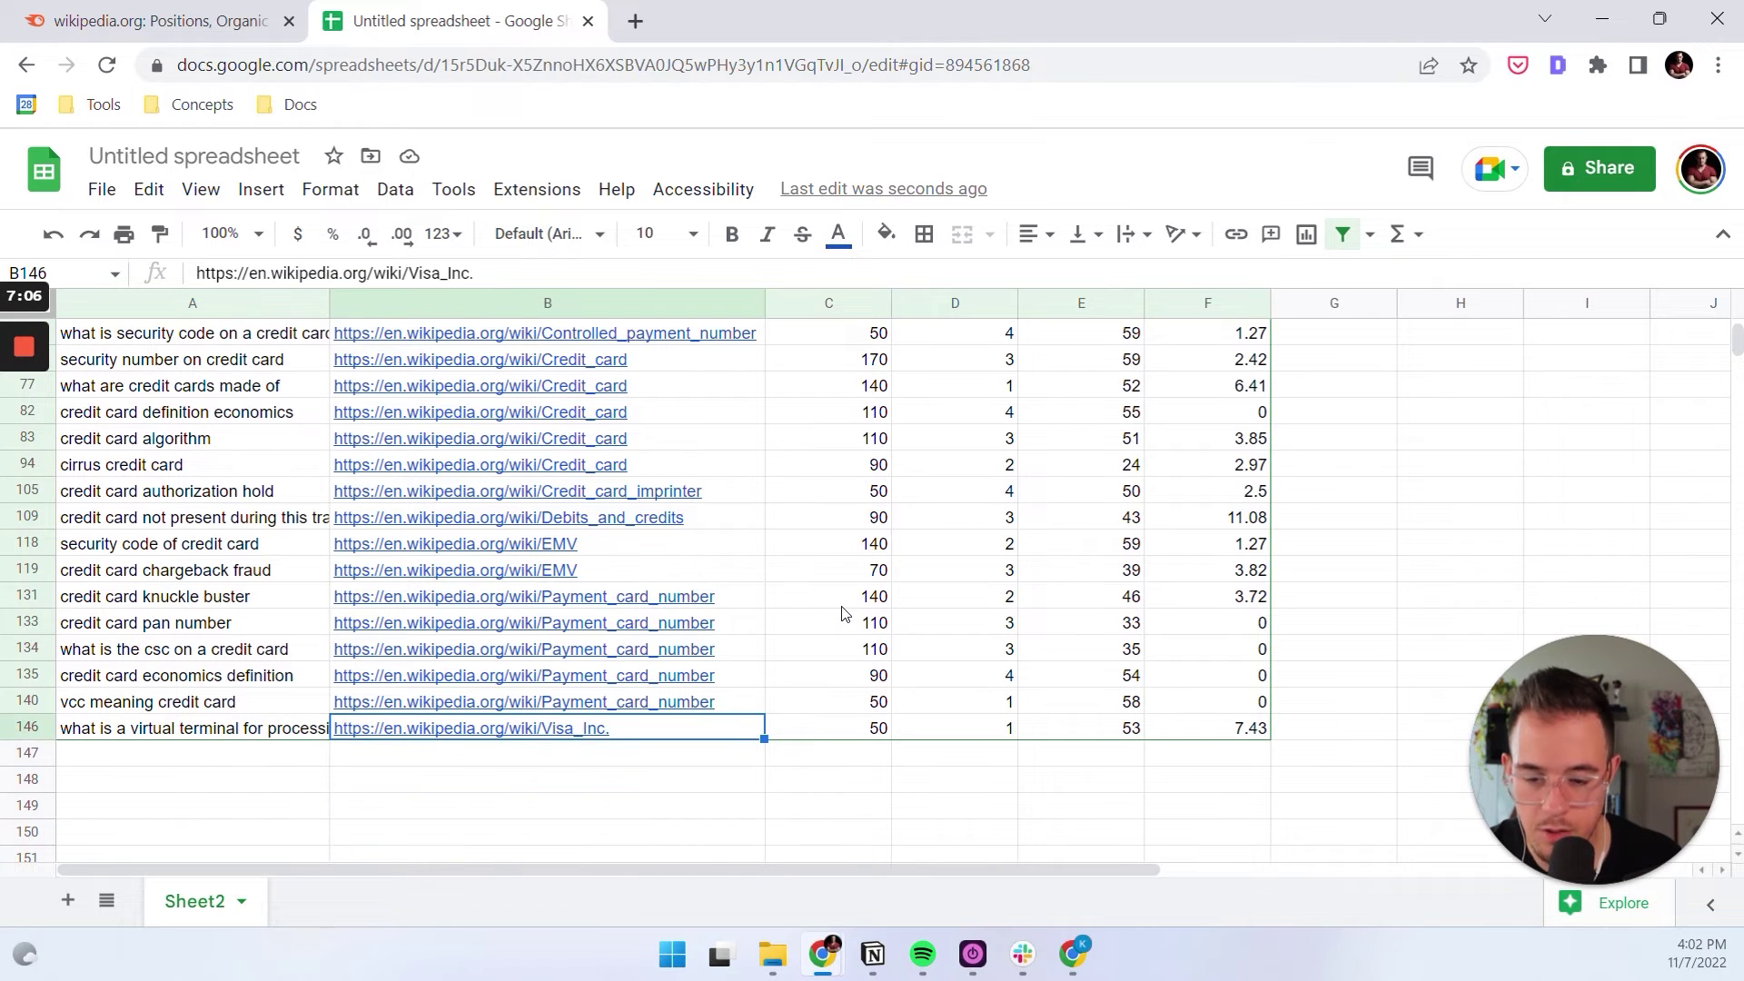
pyautogui.click(841, 607)
pyautogui.press('Up')
pyautogui.press('Up')
pyautogui.press('Up')
pyautogui.press('Up')
pyautogui.press('Up')
pyautogui.press('Up')
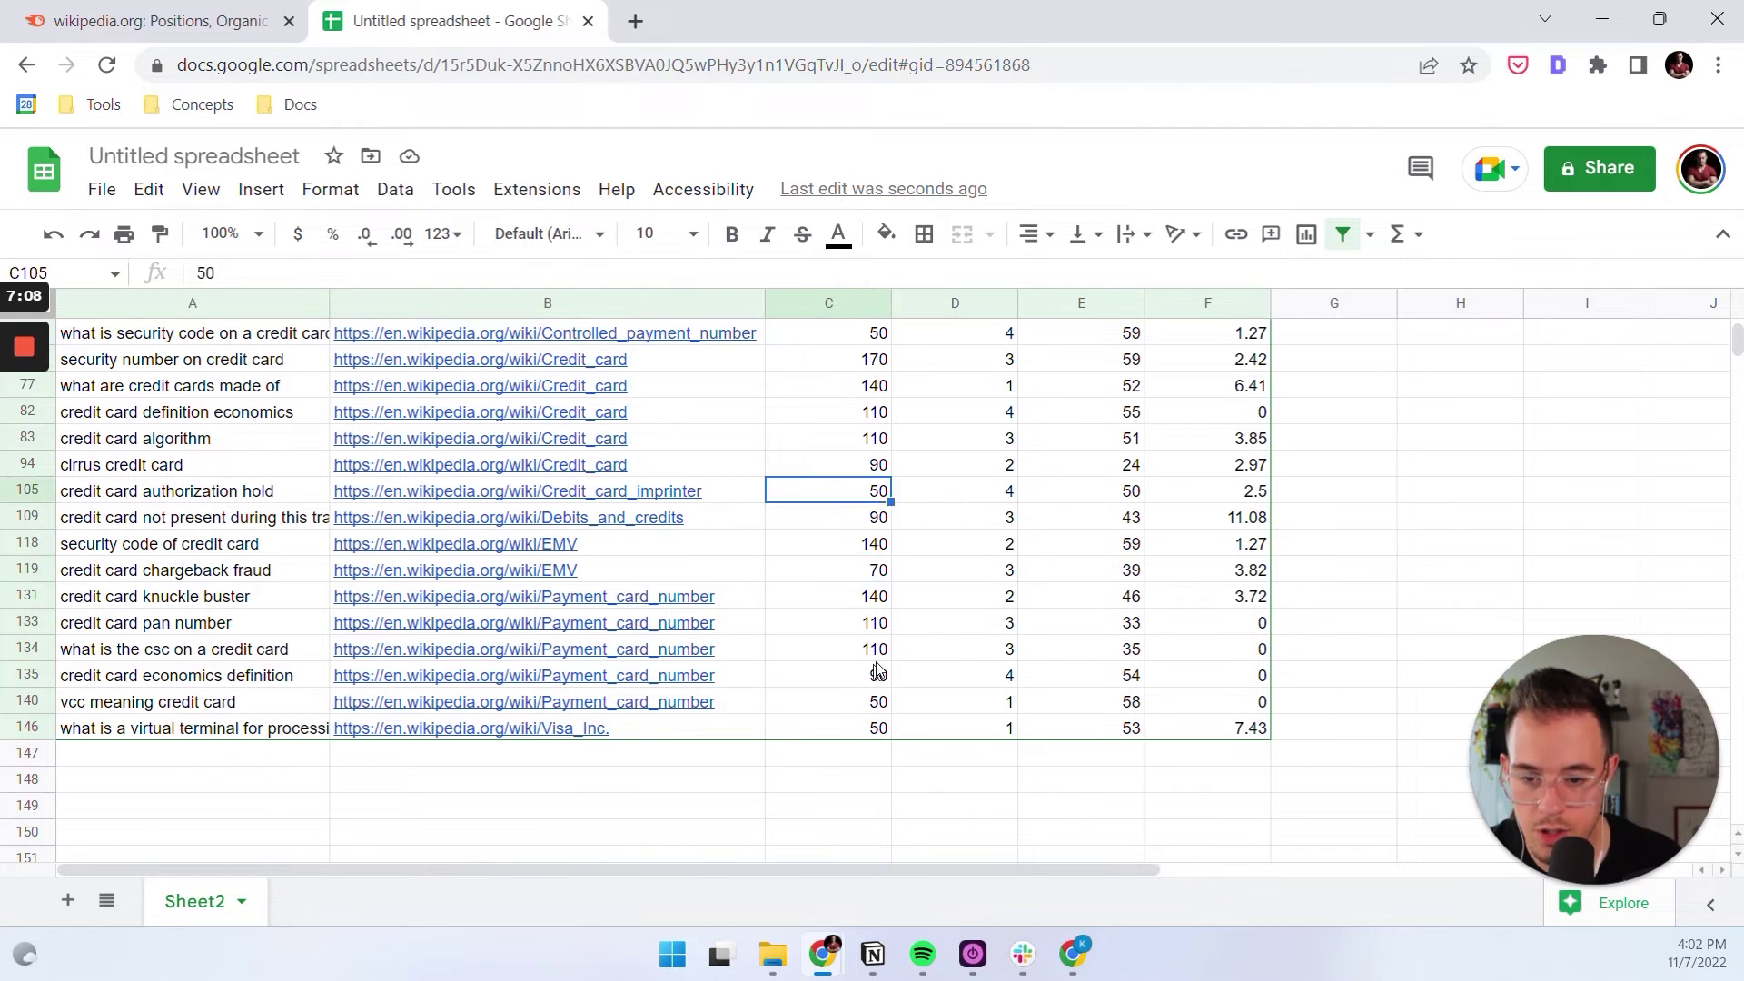
# Widen the Keyword column and inspect the Credit_card keyword group in A74:A94
pyautogui.moveTo(246, 544); pyautogui.dragTo(248, 660)
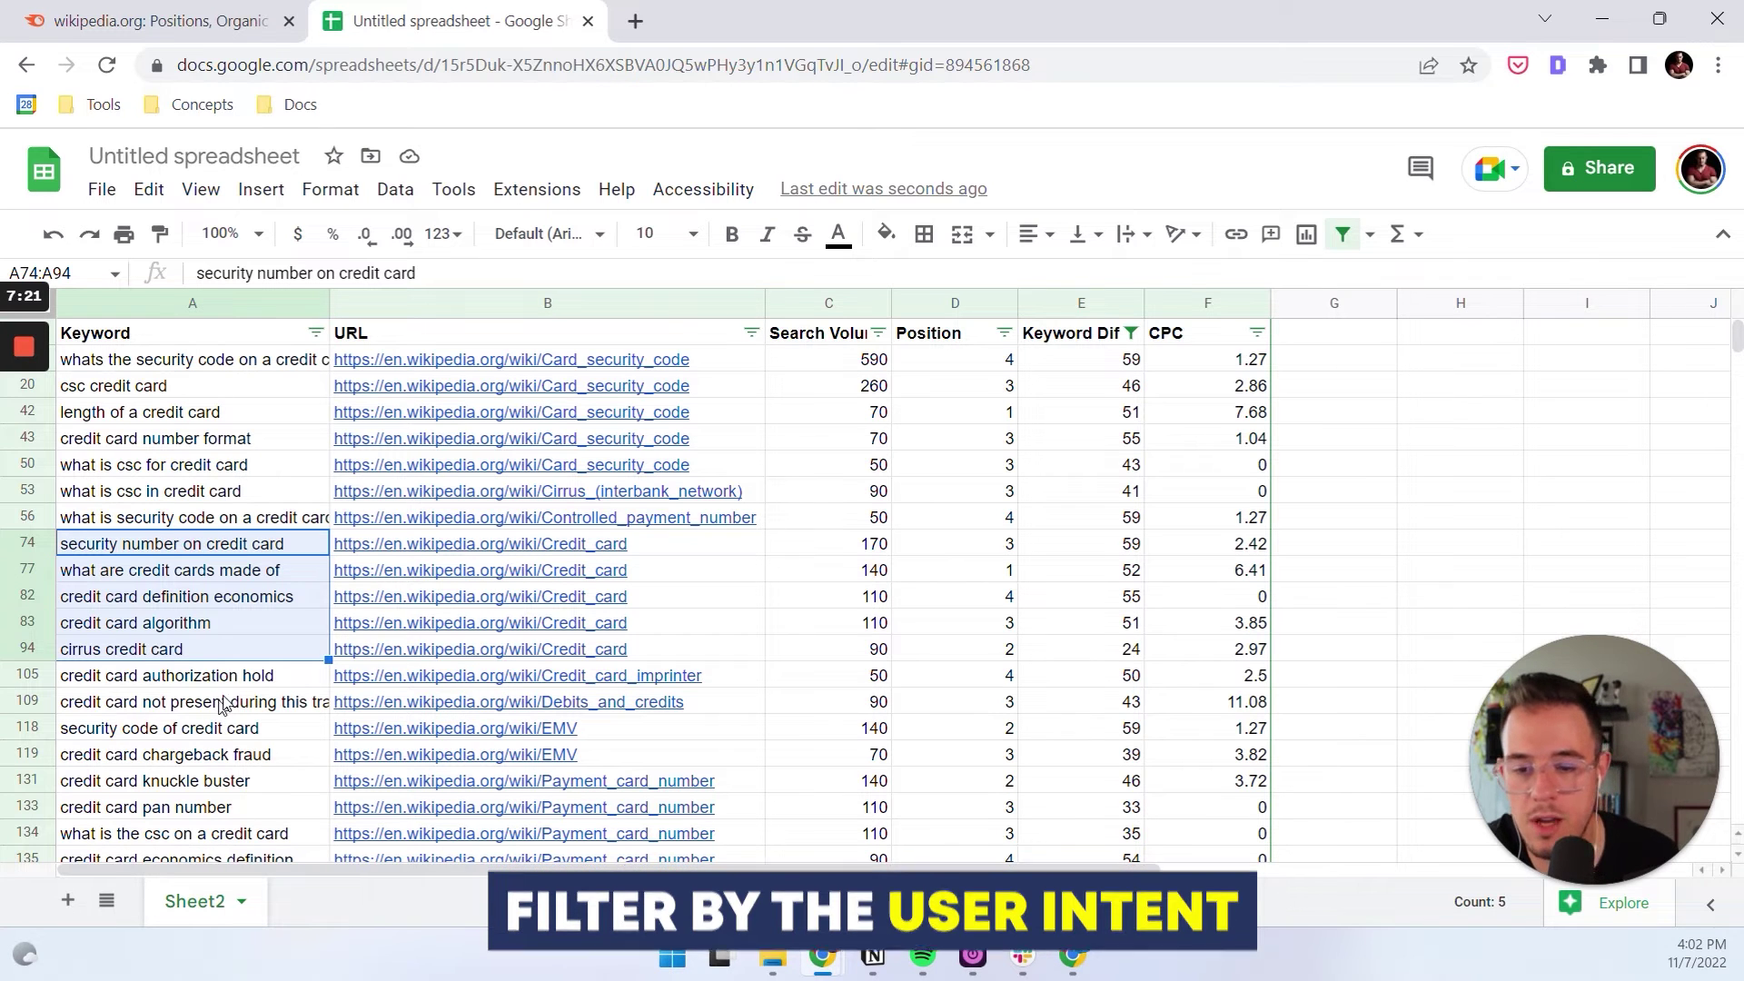
pyautogui.moveTo(328, 306); pyautogui.dragTo(389, 306)
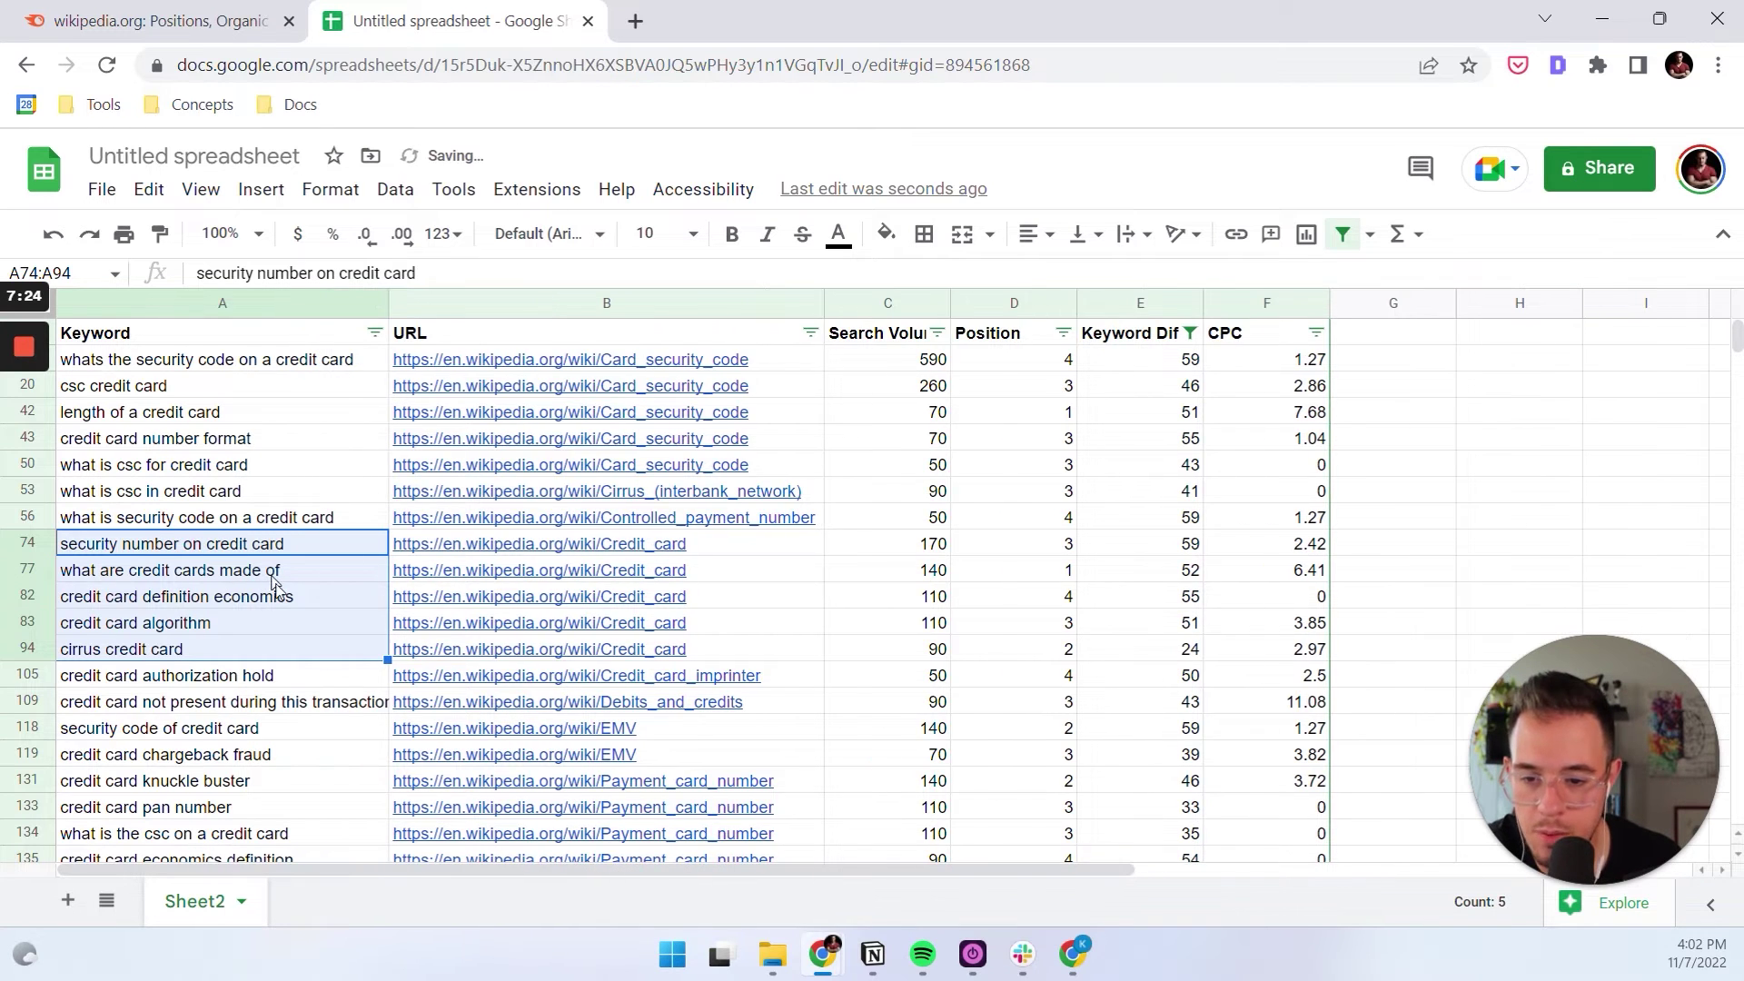
pyautogui.click(273, 582)
pyautogui.press('Up')
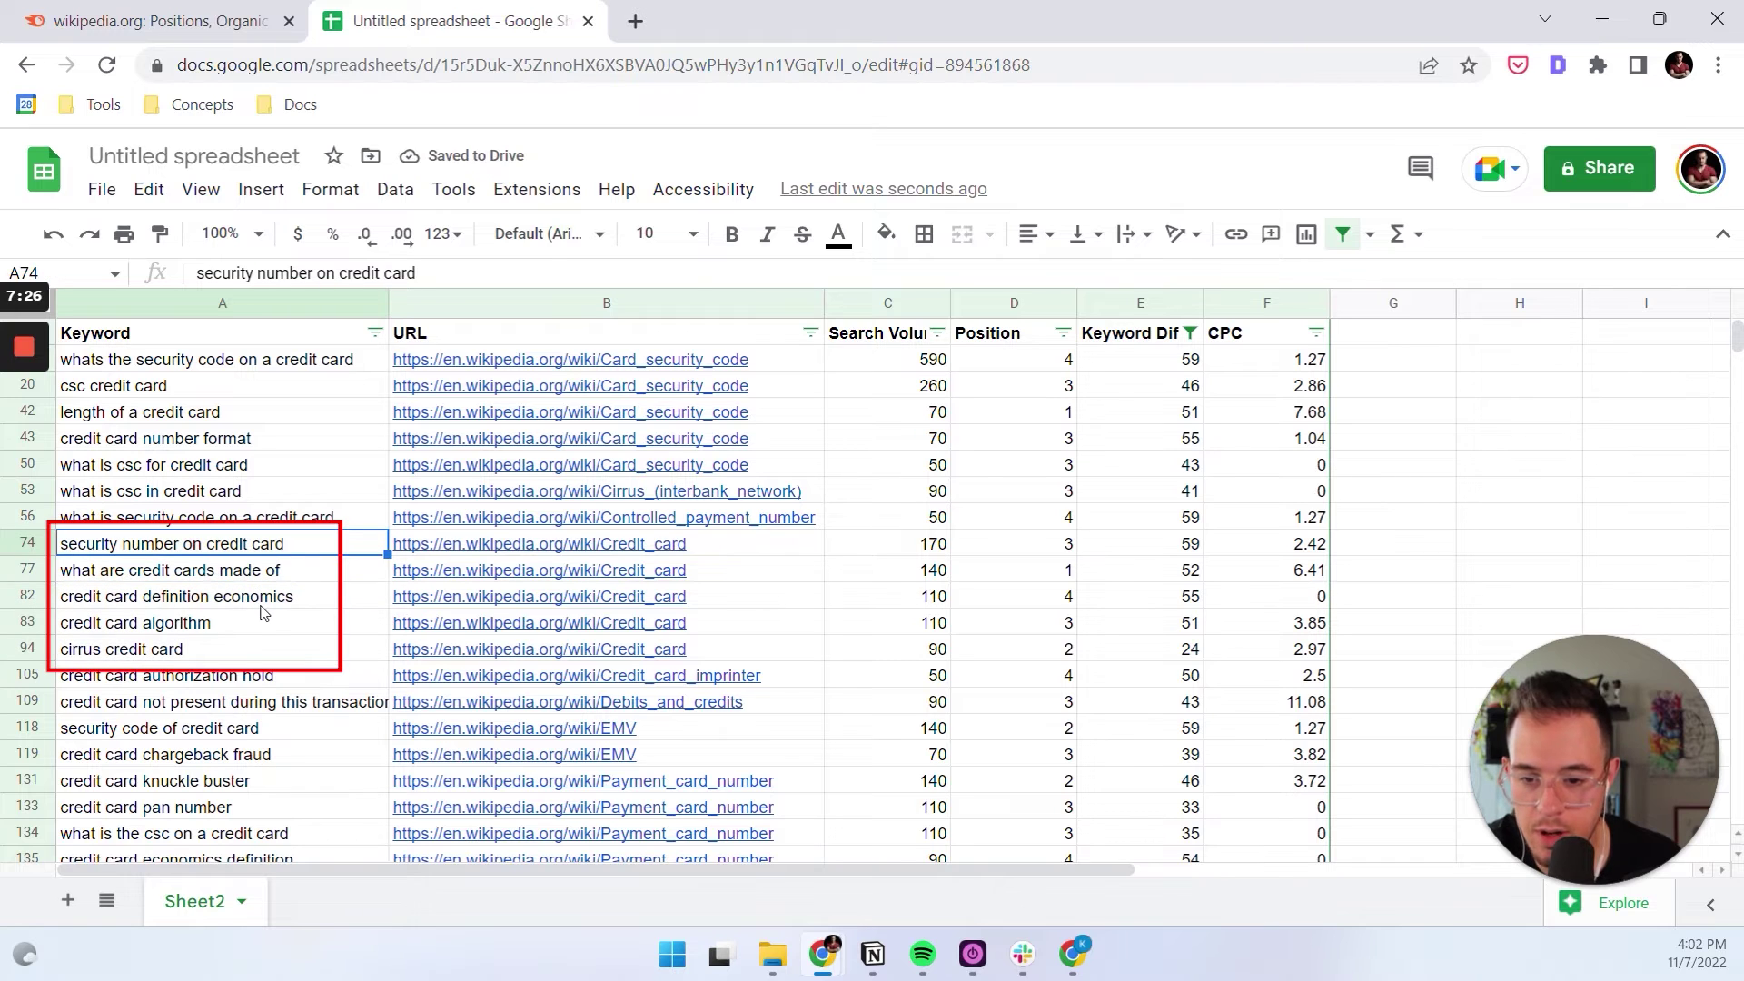
pyautogui.click(272, 575)
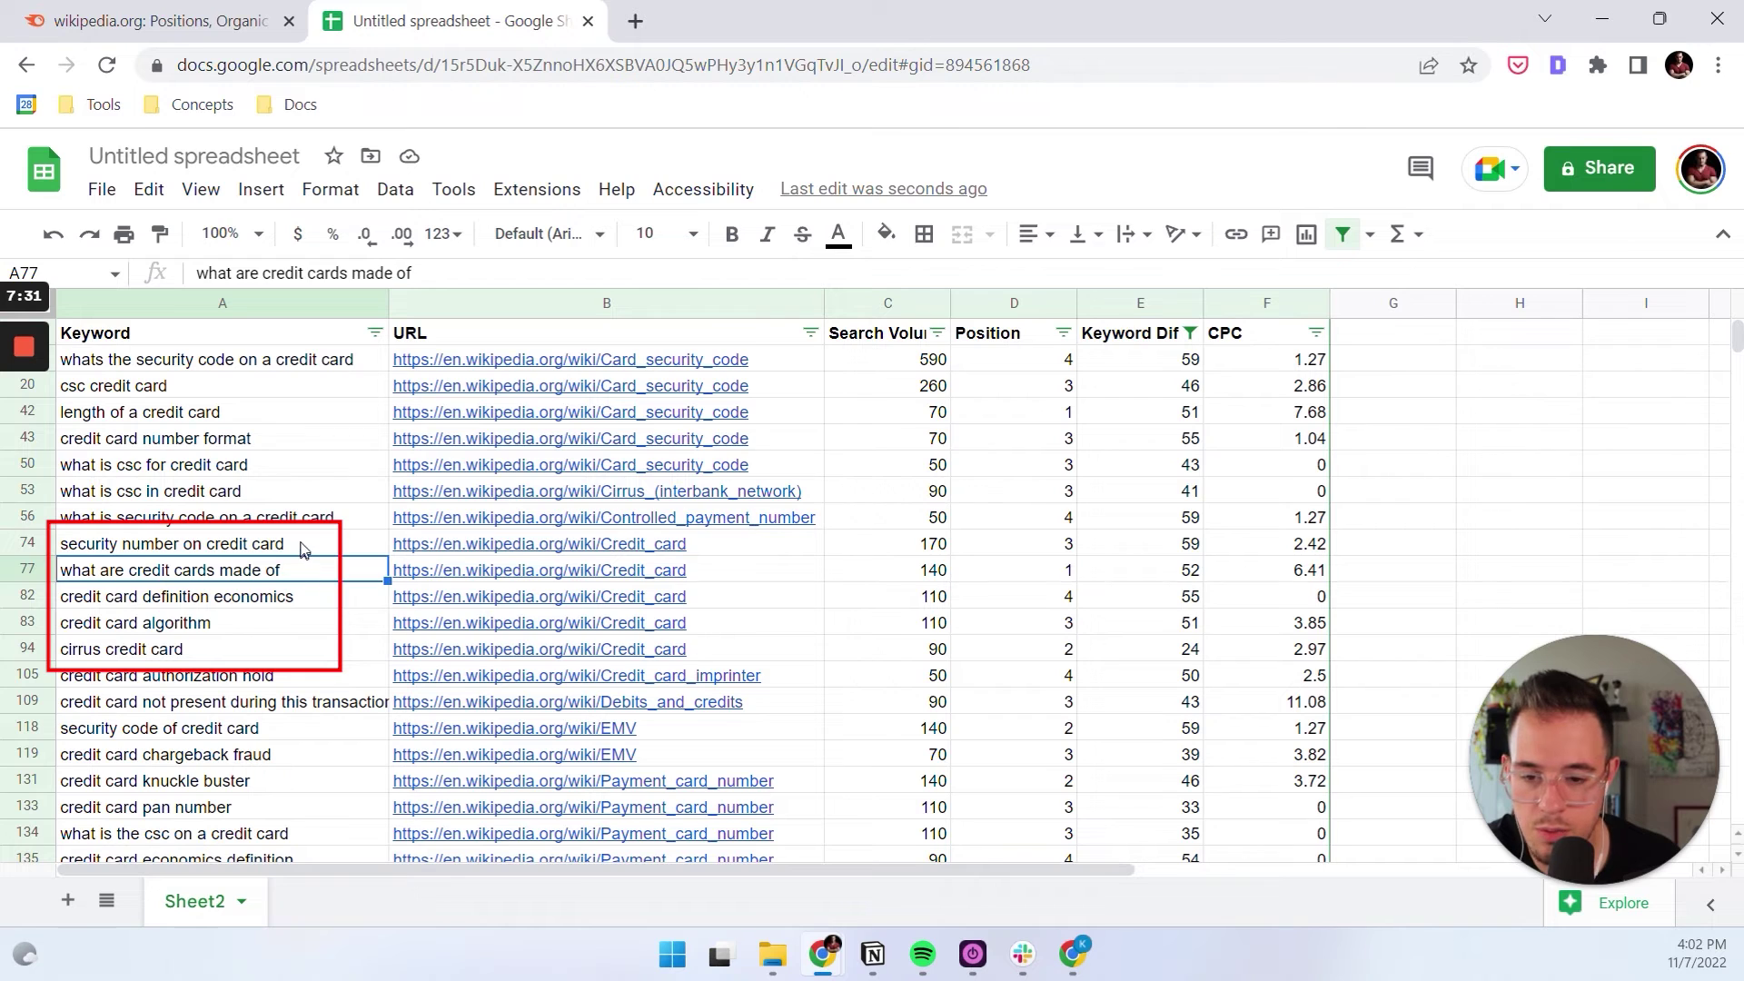
pyautogui.moveTo(303, 549); pyautogui.dragTo(306, 577)
pyautogui.click(227, 628)
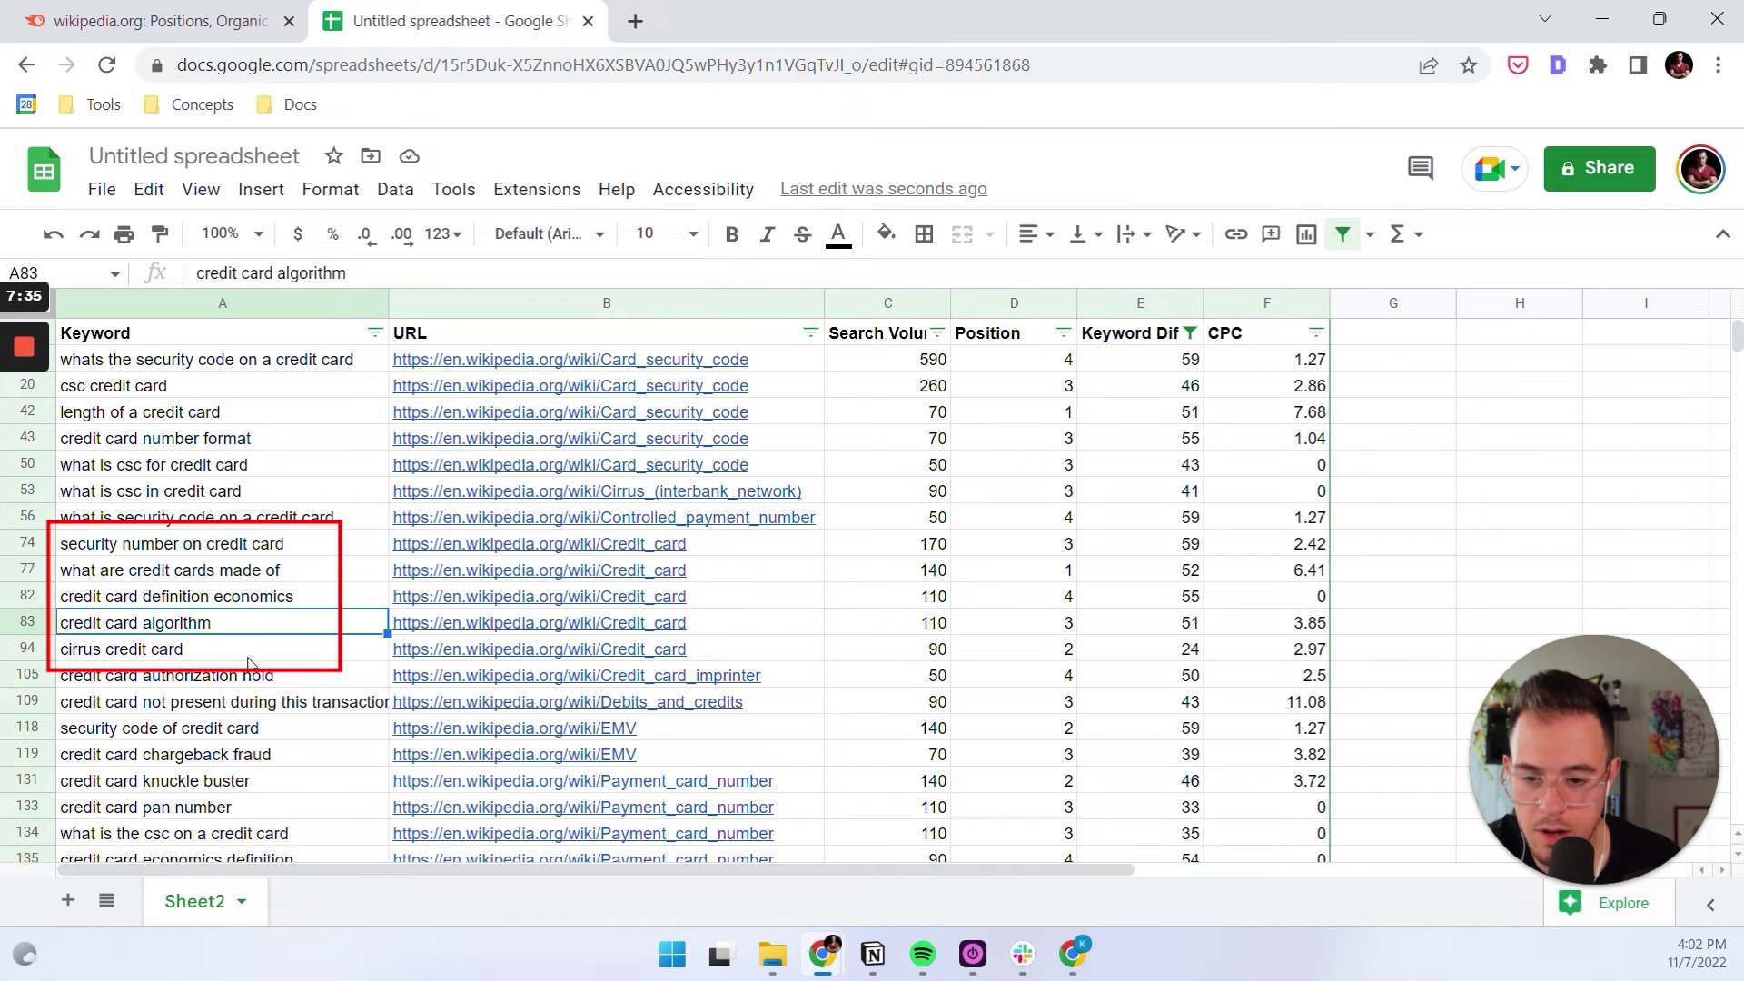
pyautogui.press('Up')
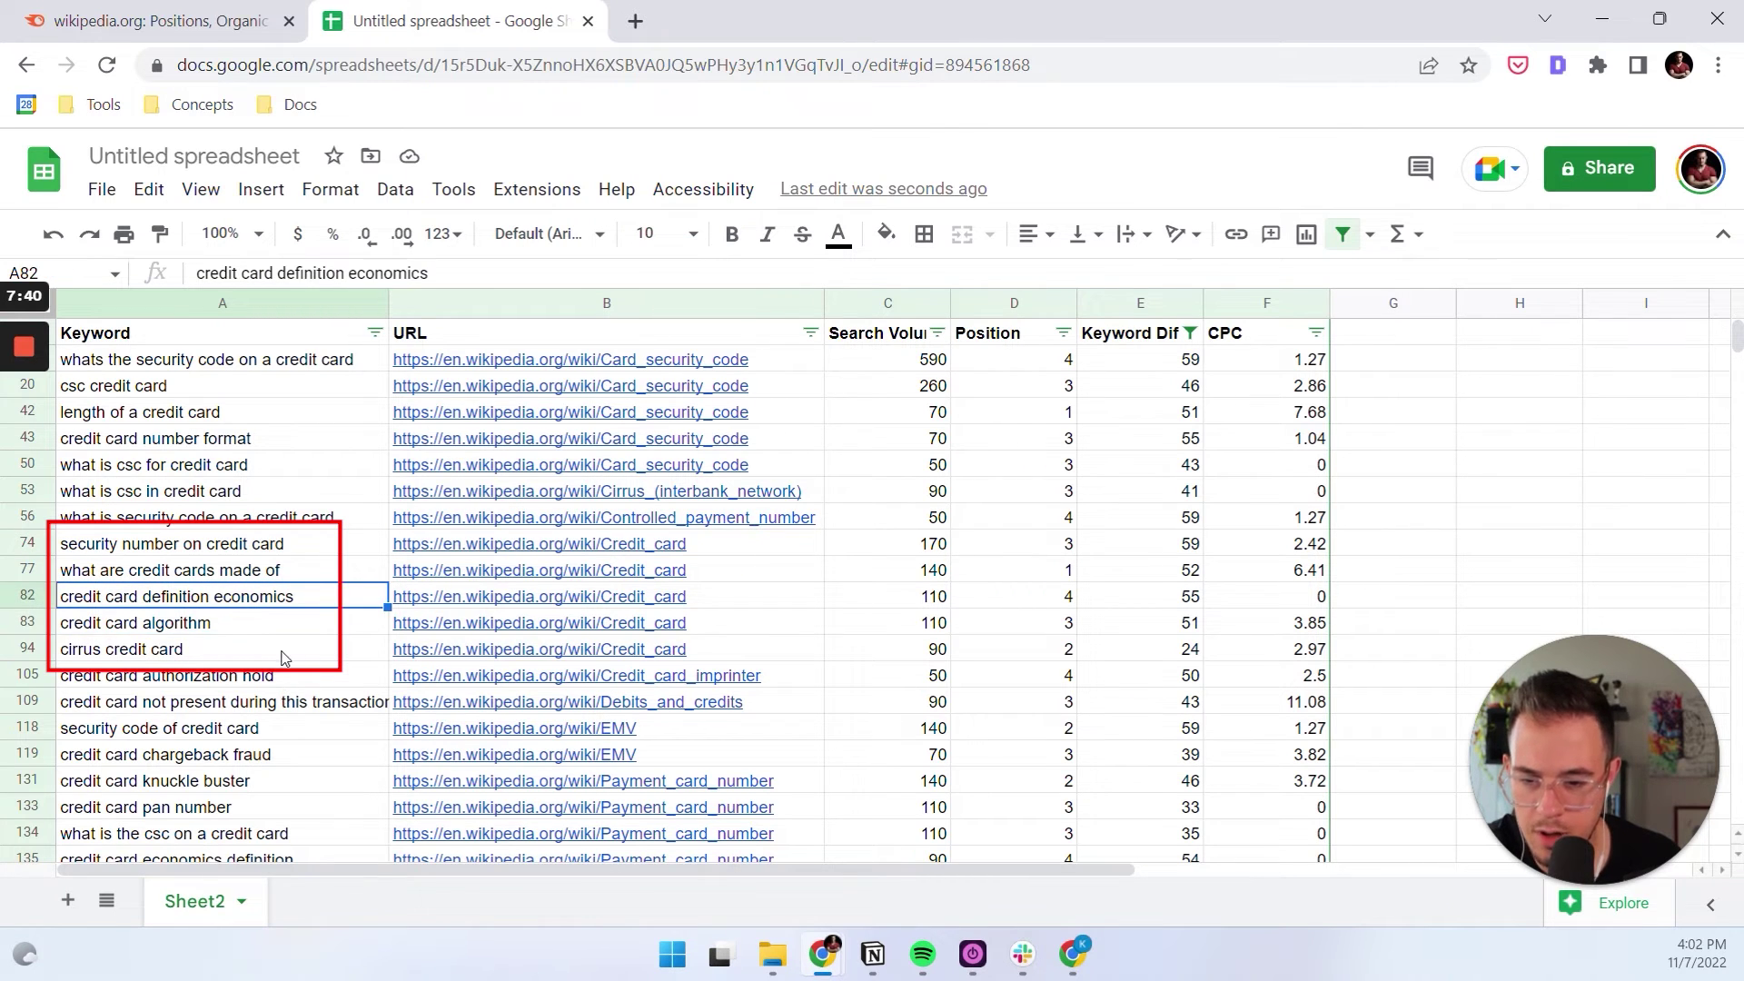
pyautogui.moveTo(335, 552); pyautogui.dragTo(328, 653)
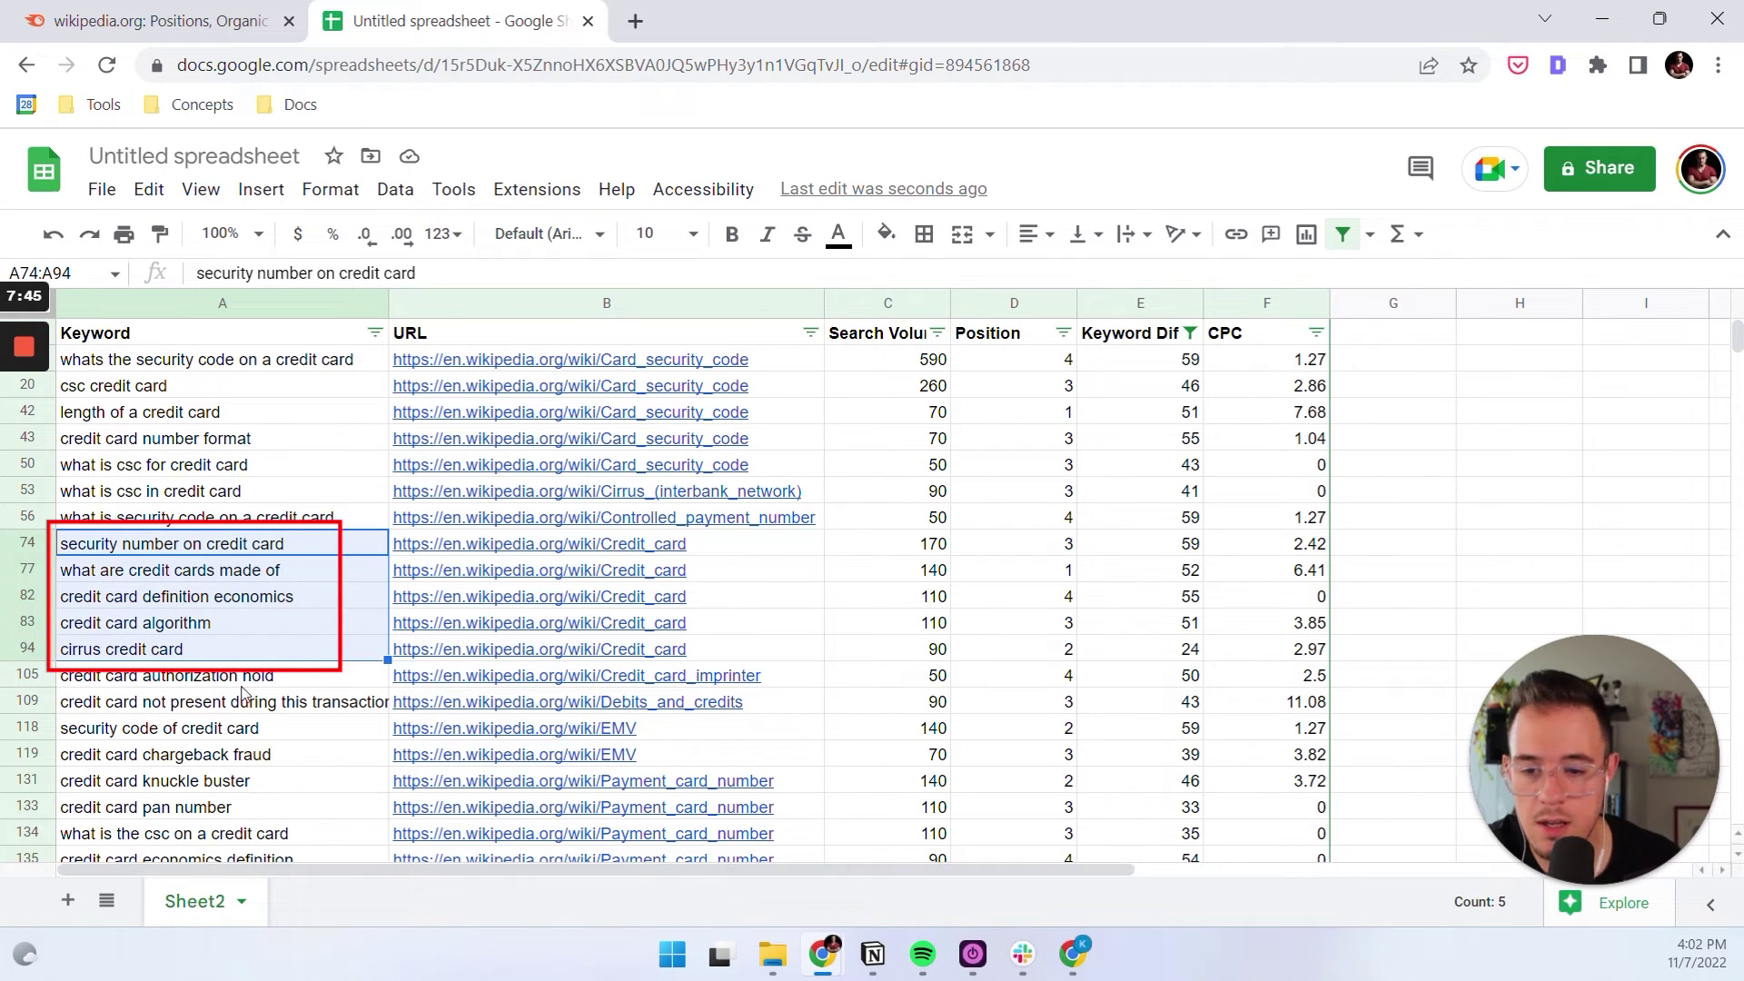
pyautogui.click(275, 606)
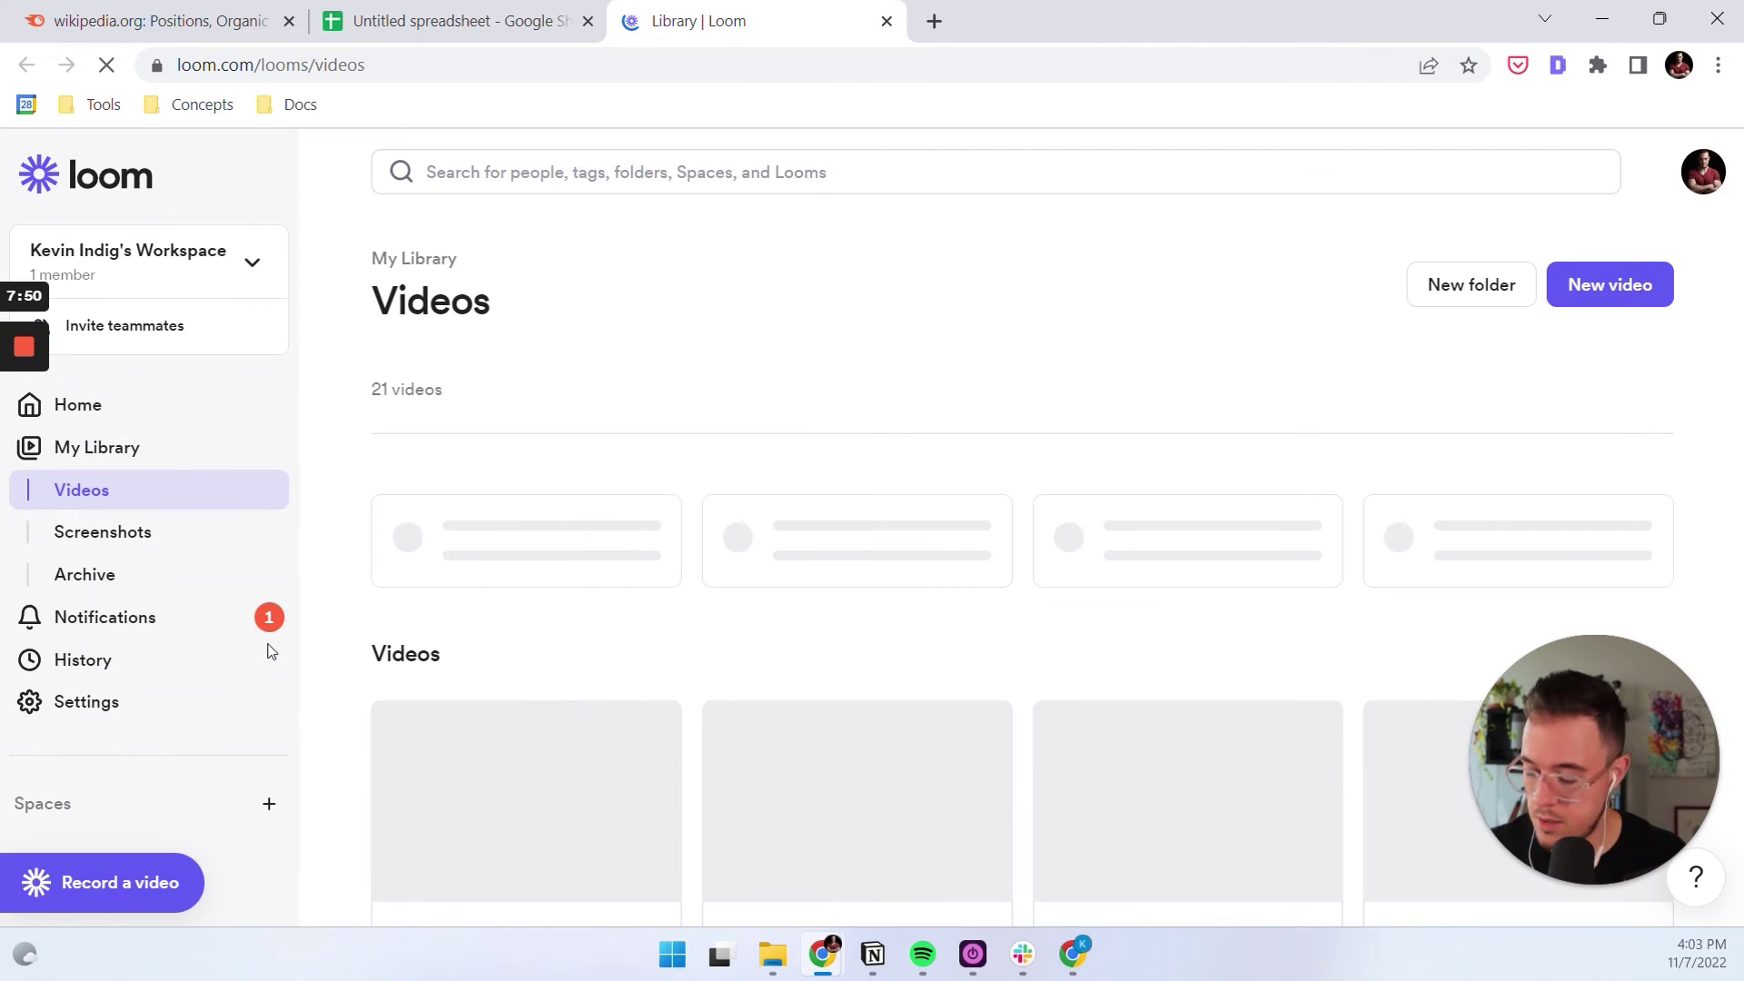
# Search Google in a new tab for 'credit card definition economics'
pyautogui.hotkey('ctrl', 'shift', 'Tab')
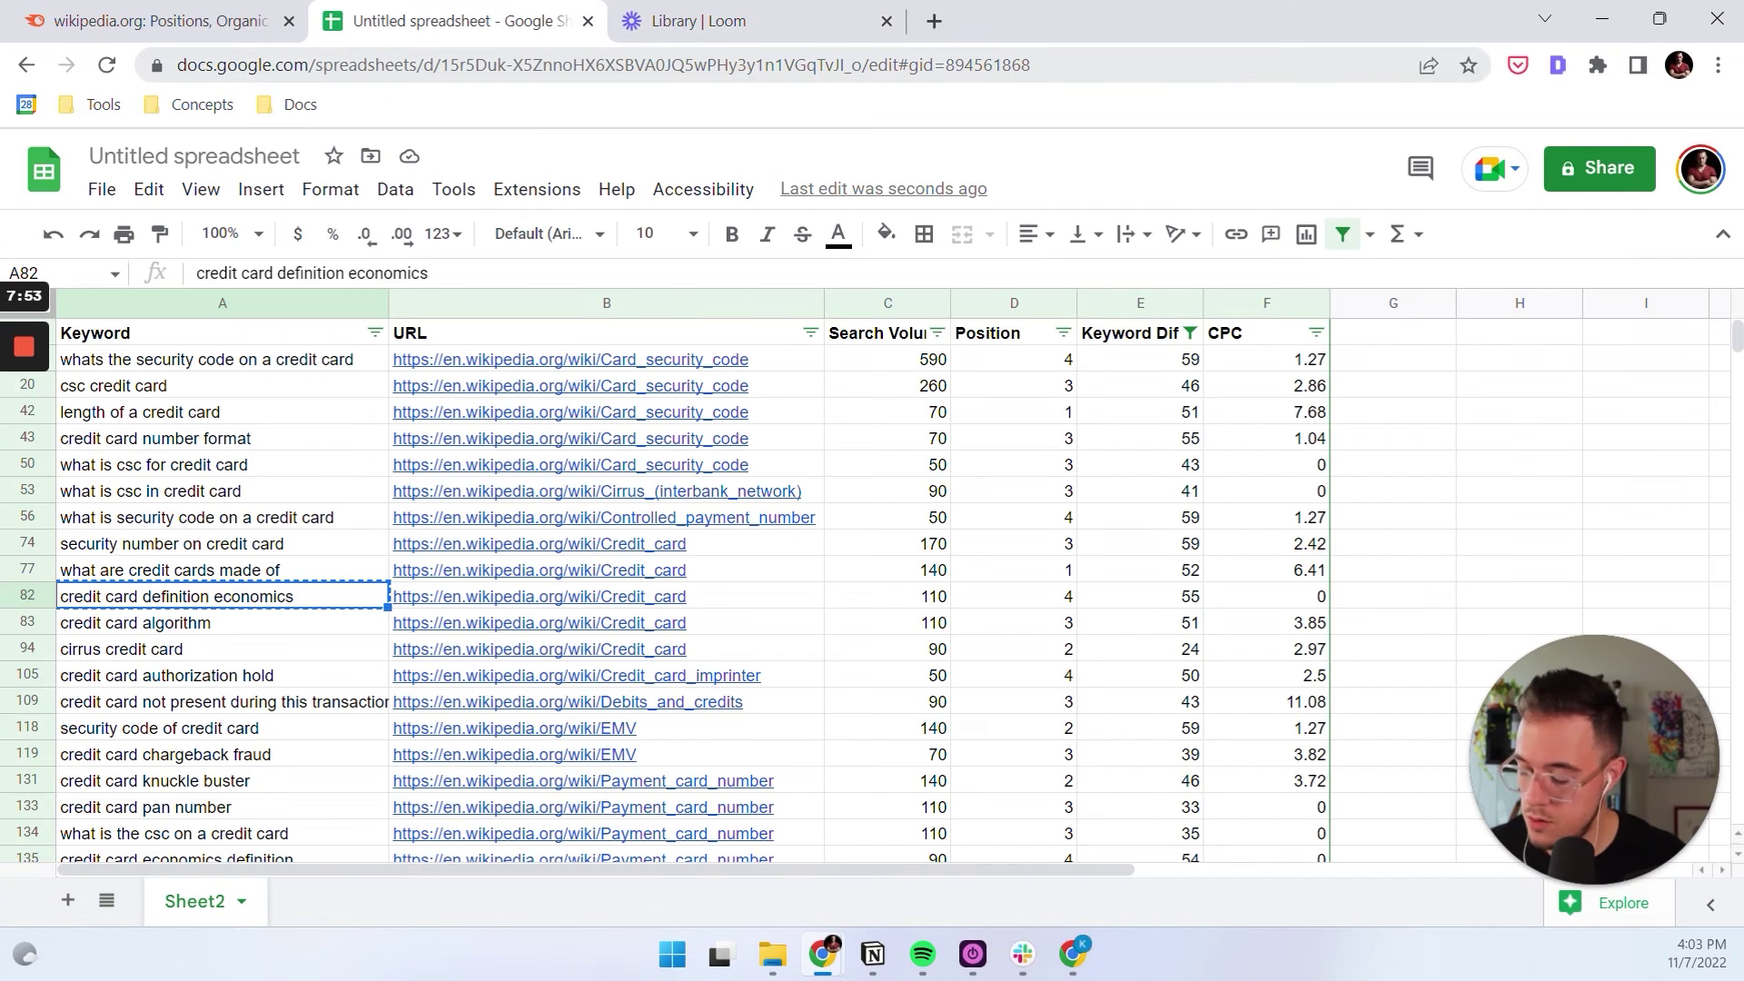
pyautogui.hotkey('ctrl', 't')
pyautogui.write('credit card definition economics')
pyautogui.press('Return')
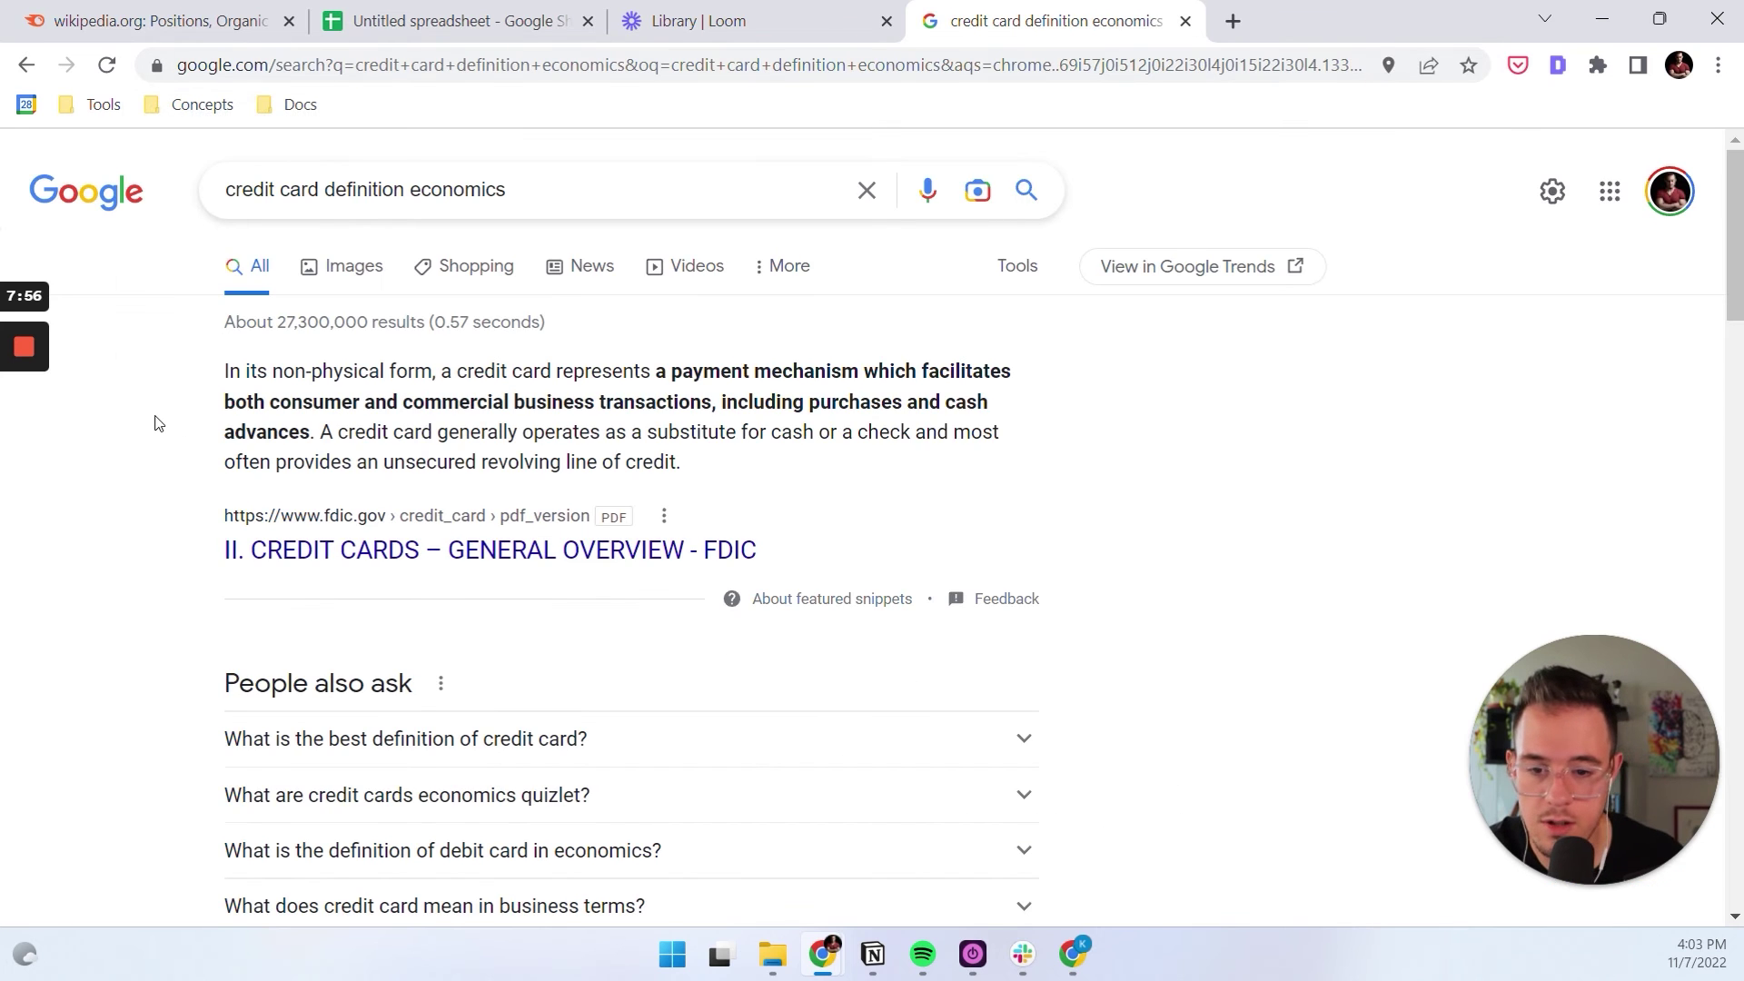
# Read through the featured snippet paragraph, then go back to the keyword spreadsheet
pyautogui.moveTo(225, 372); pyautogui.dragTo(800, 476)
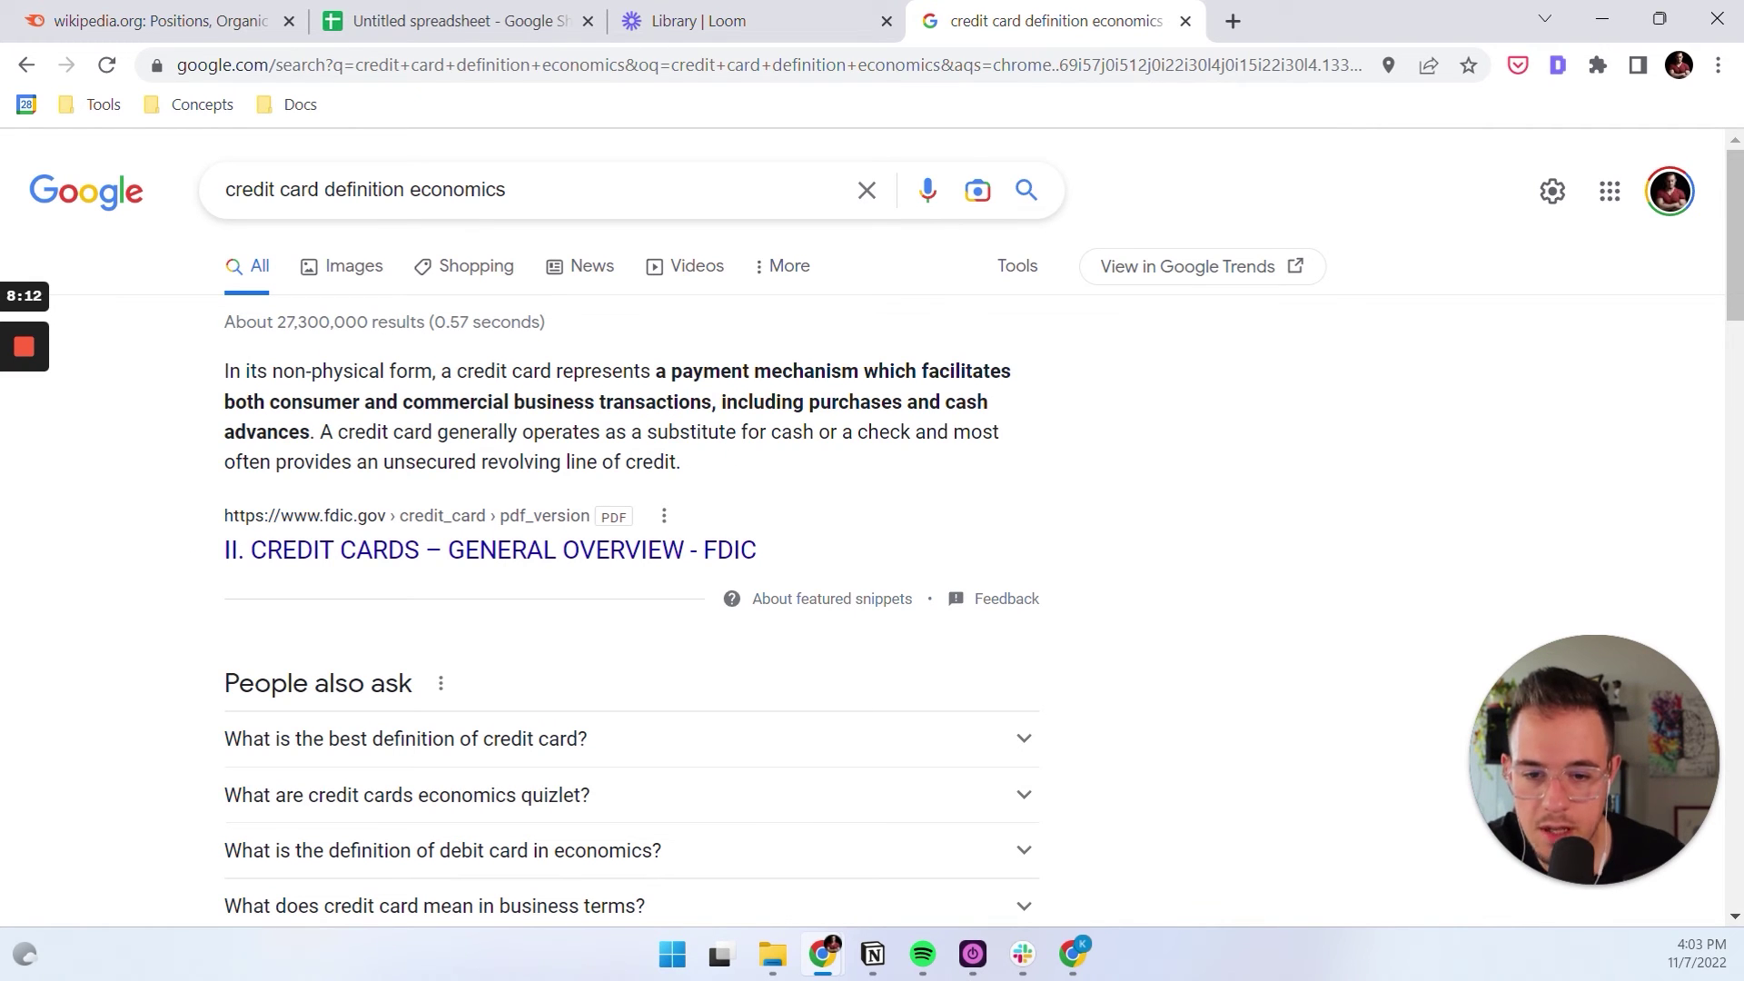
pyautogui.moveTo(314, 432); pyautogui.dragTo(225, 372)
pyautogui.click(711, 452)
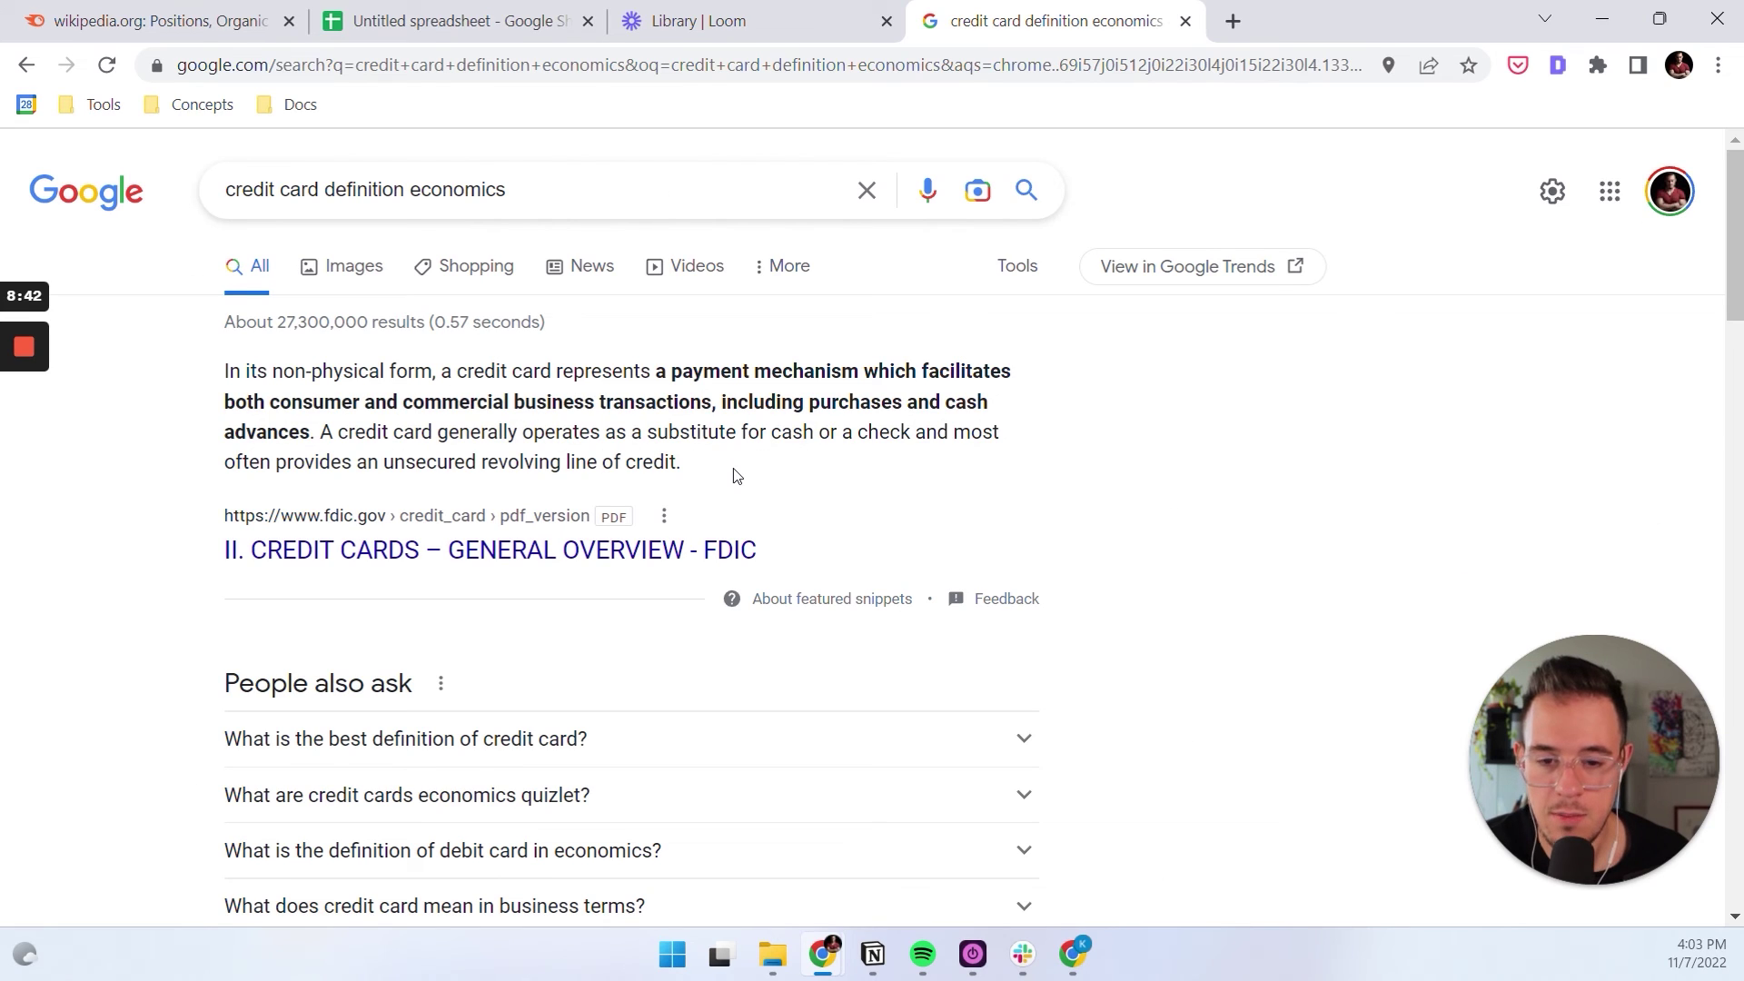
pyautogui.hotkey('ctrl', '2')
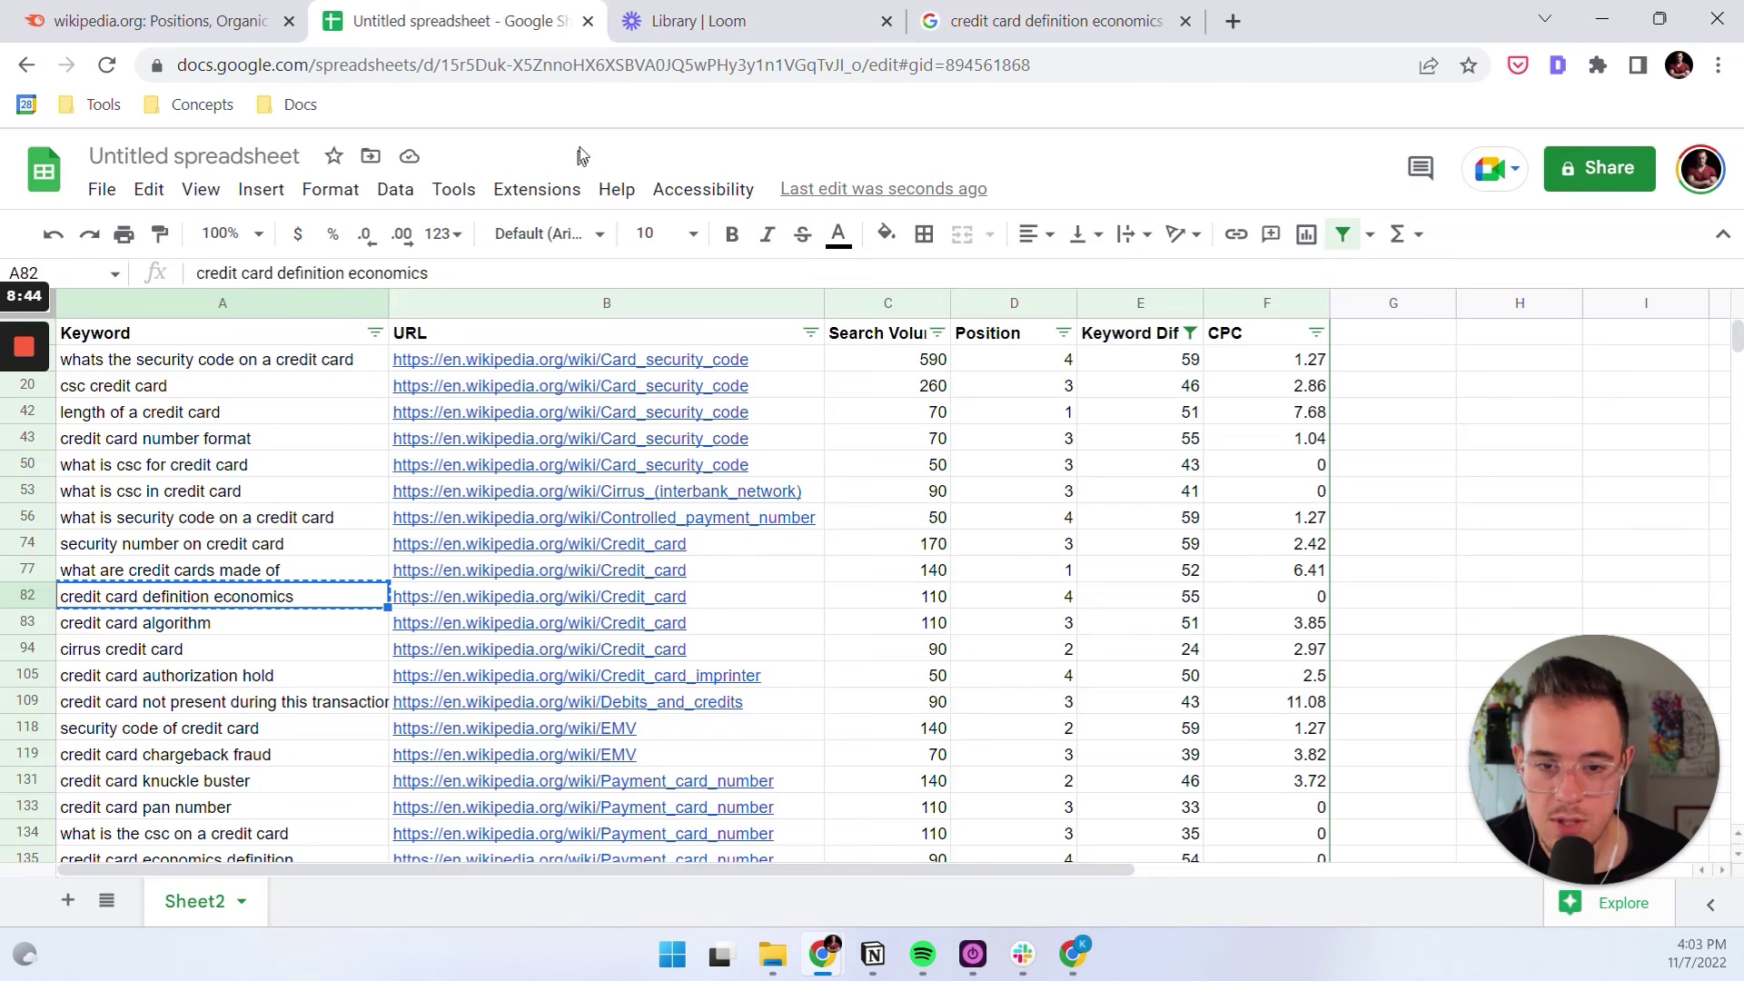
# Step through the security-code keywords down to 'what is csc for credit card'
pyautogui.click(311, 642)
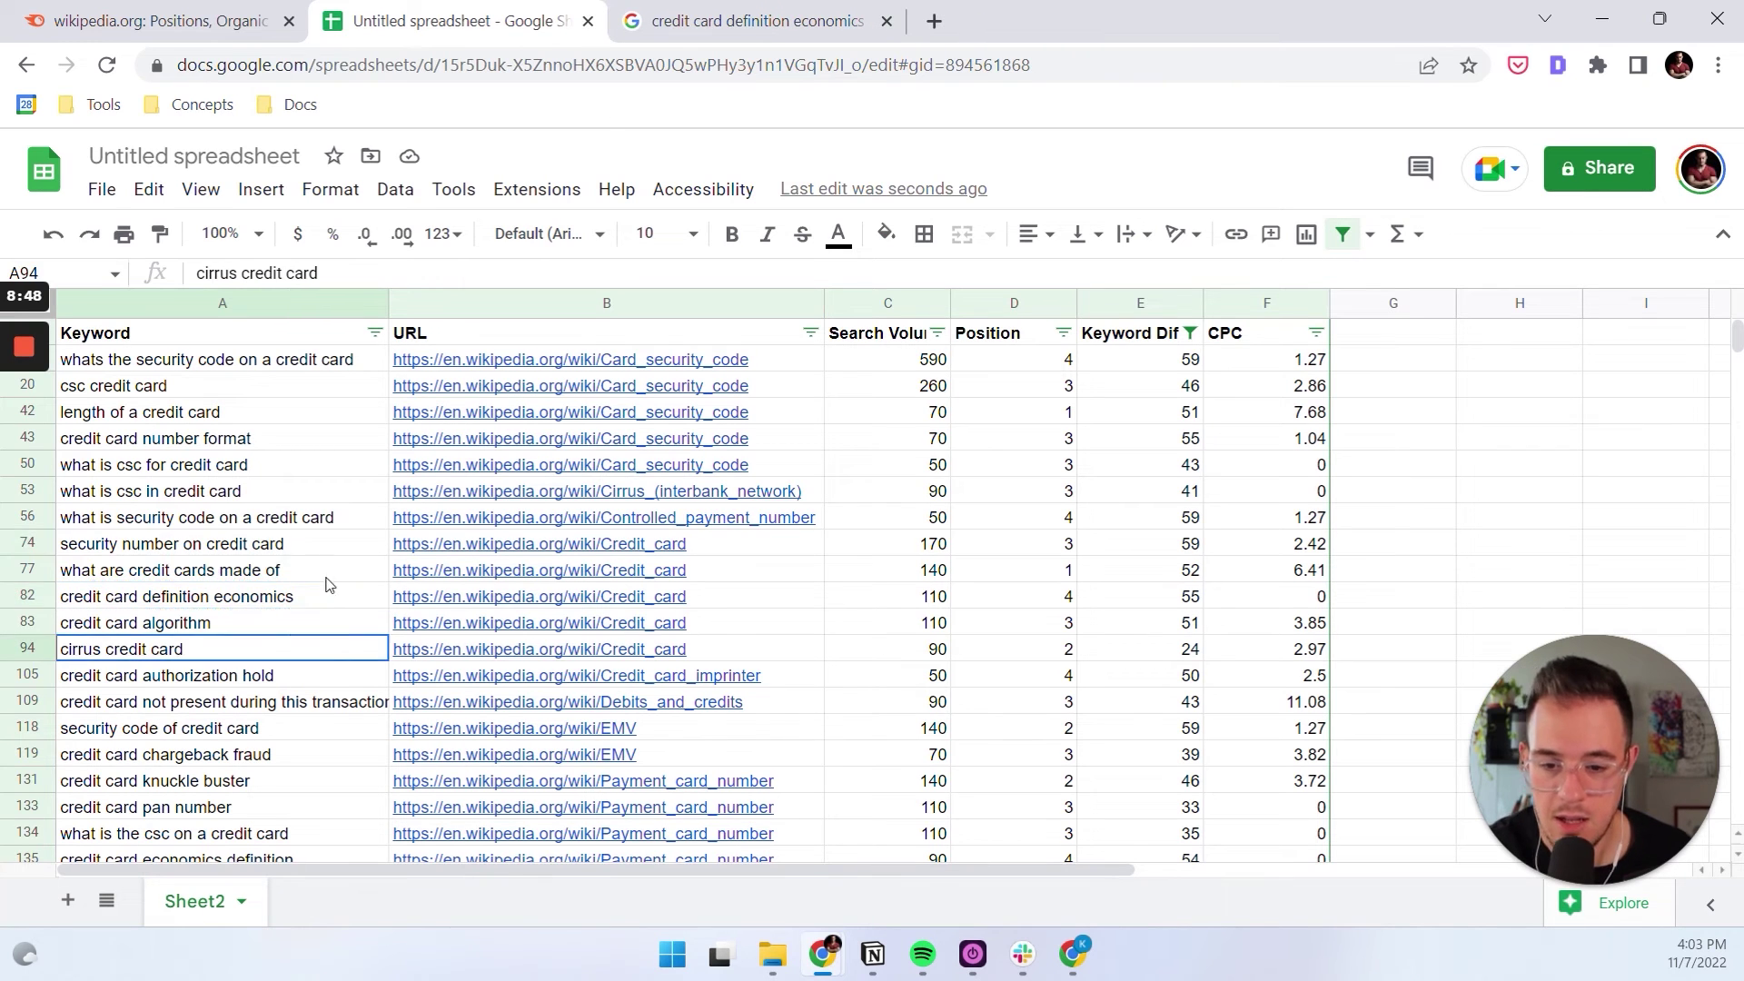
pyautogui.hotkey('shift', 'Up')
pyautogui.hotkey('shift', 'Up')
pyautogui.hotkey('shift', 'Up')
pyautogui.hotkey('shift', 'Up')
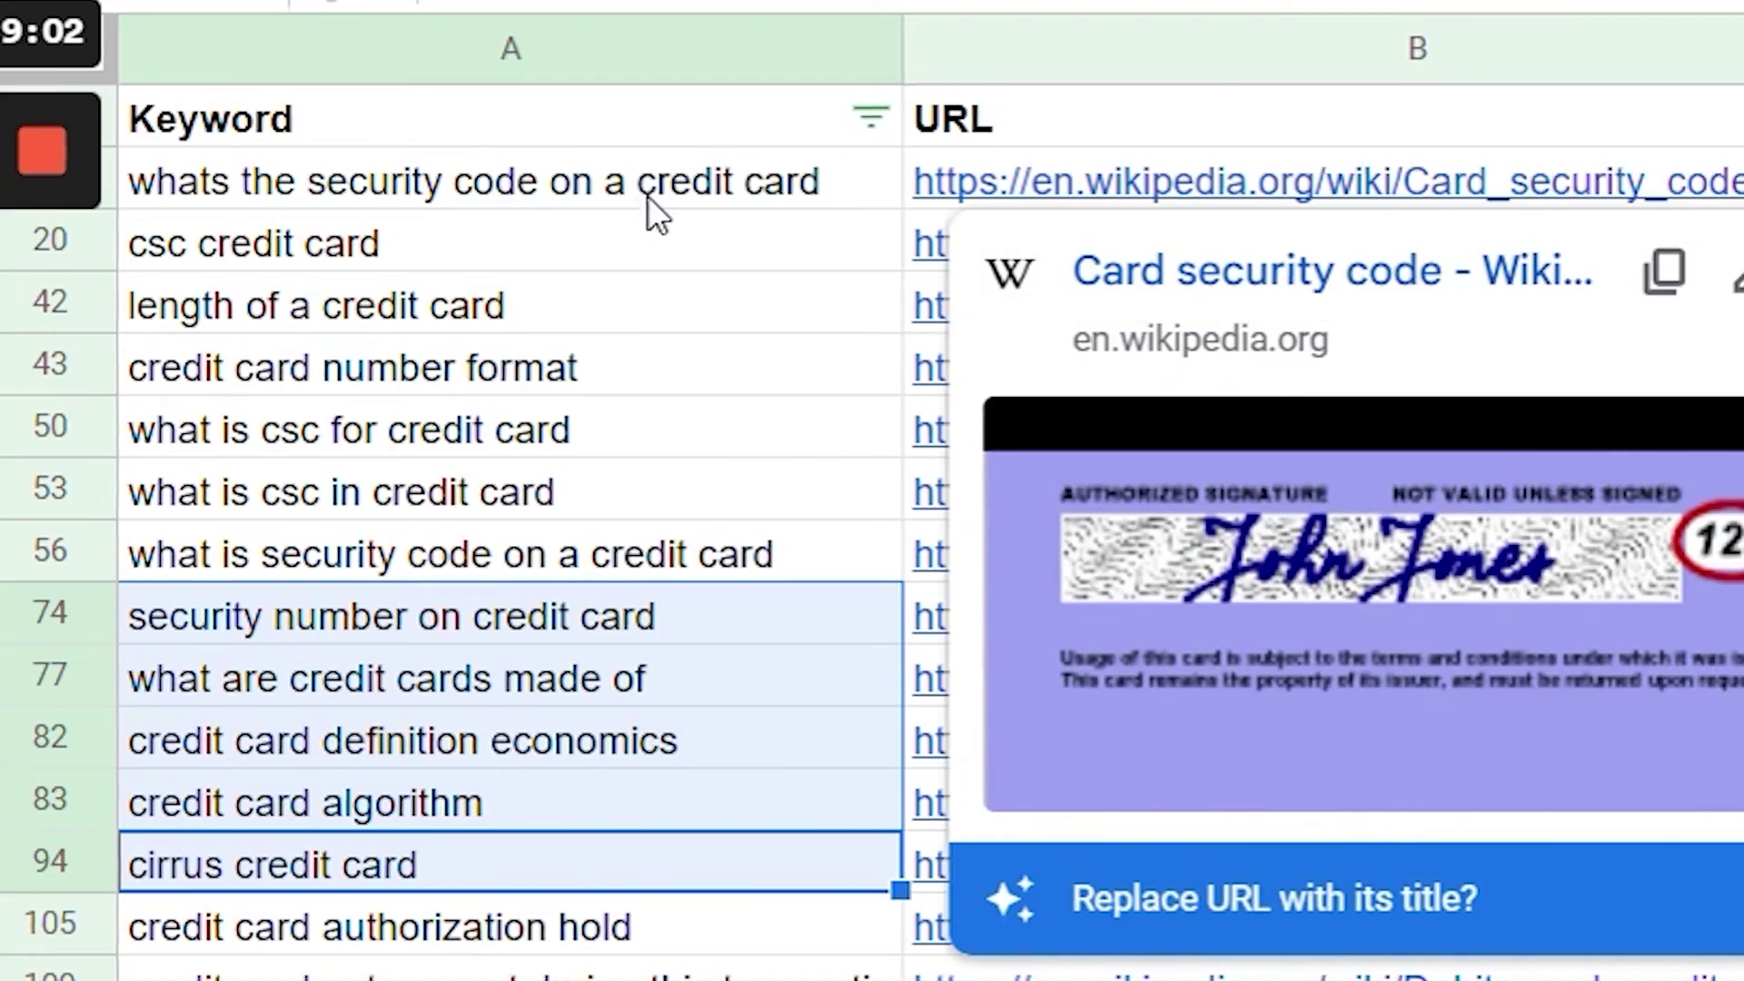
pyautogui.click(646, 192)
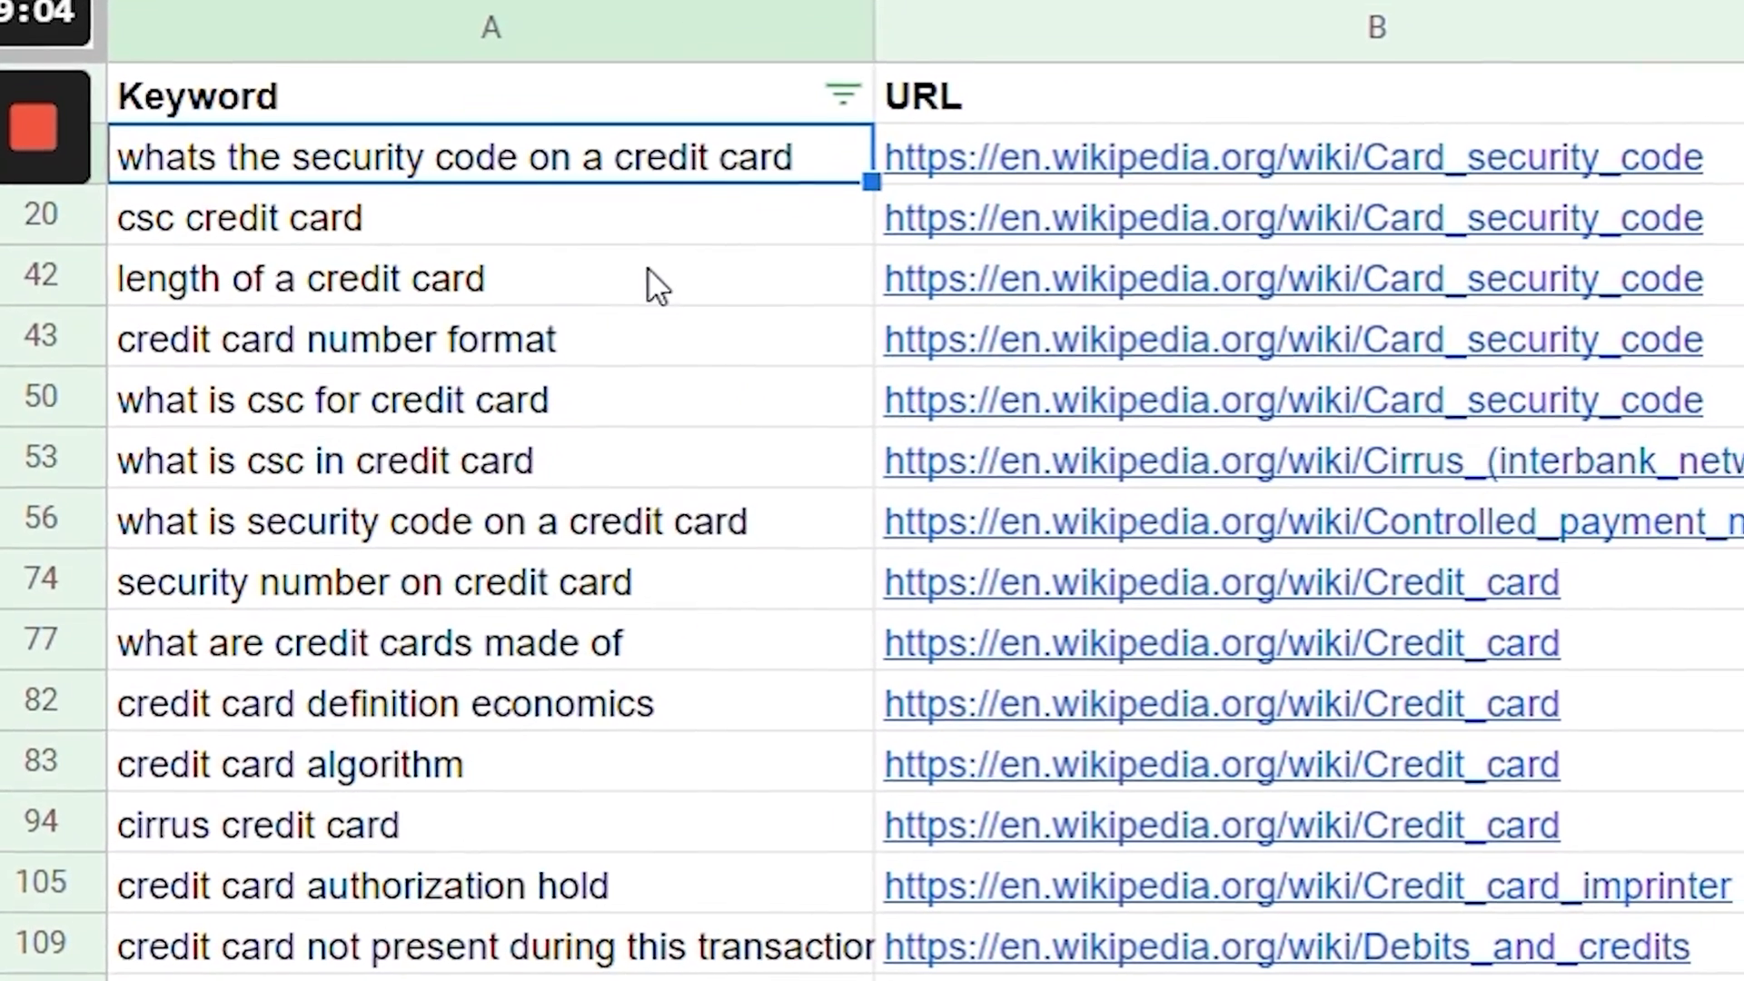
pyautogui.click(648, 272)
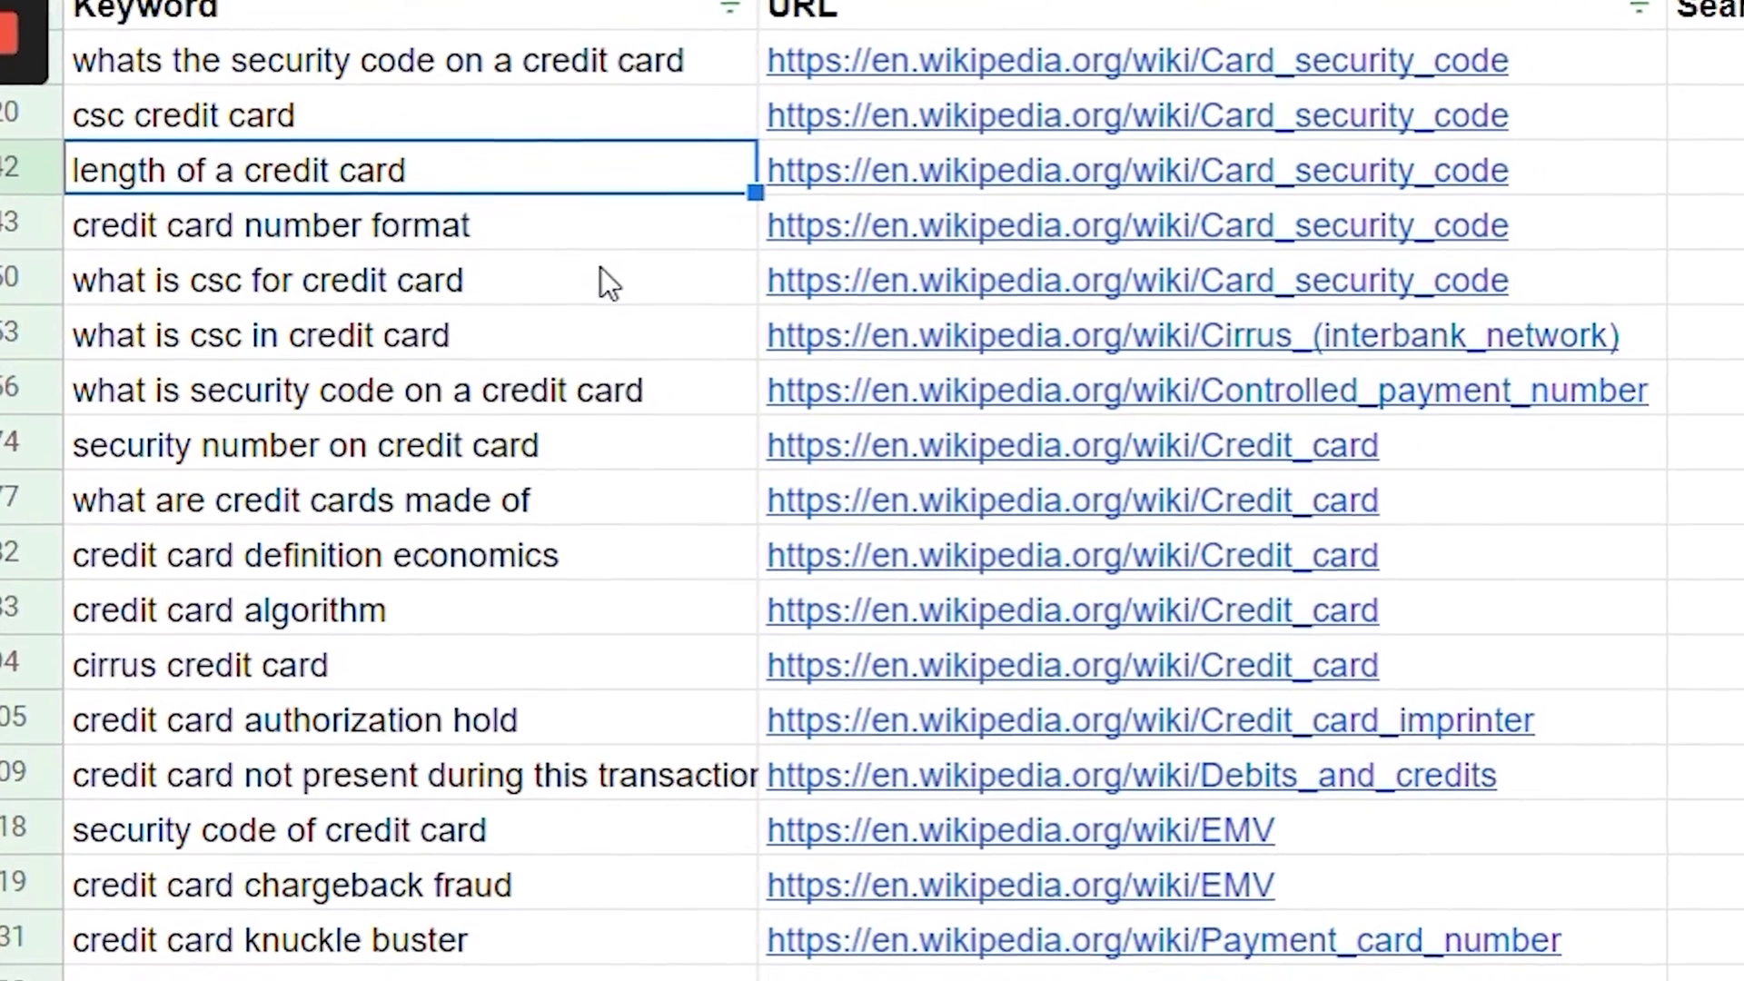
pyautogui.click(595, 241)
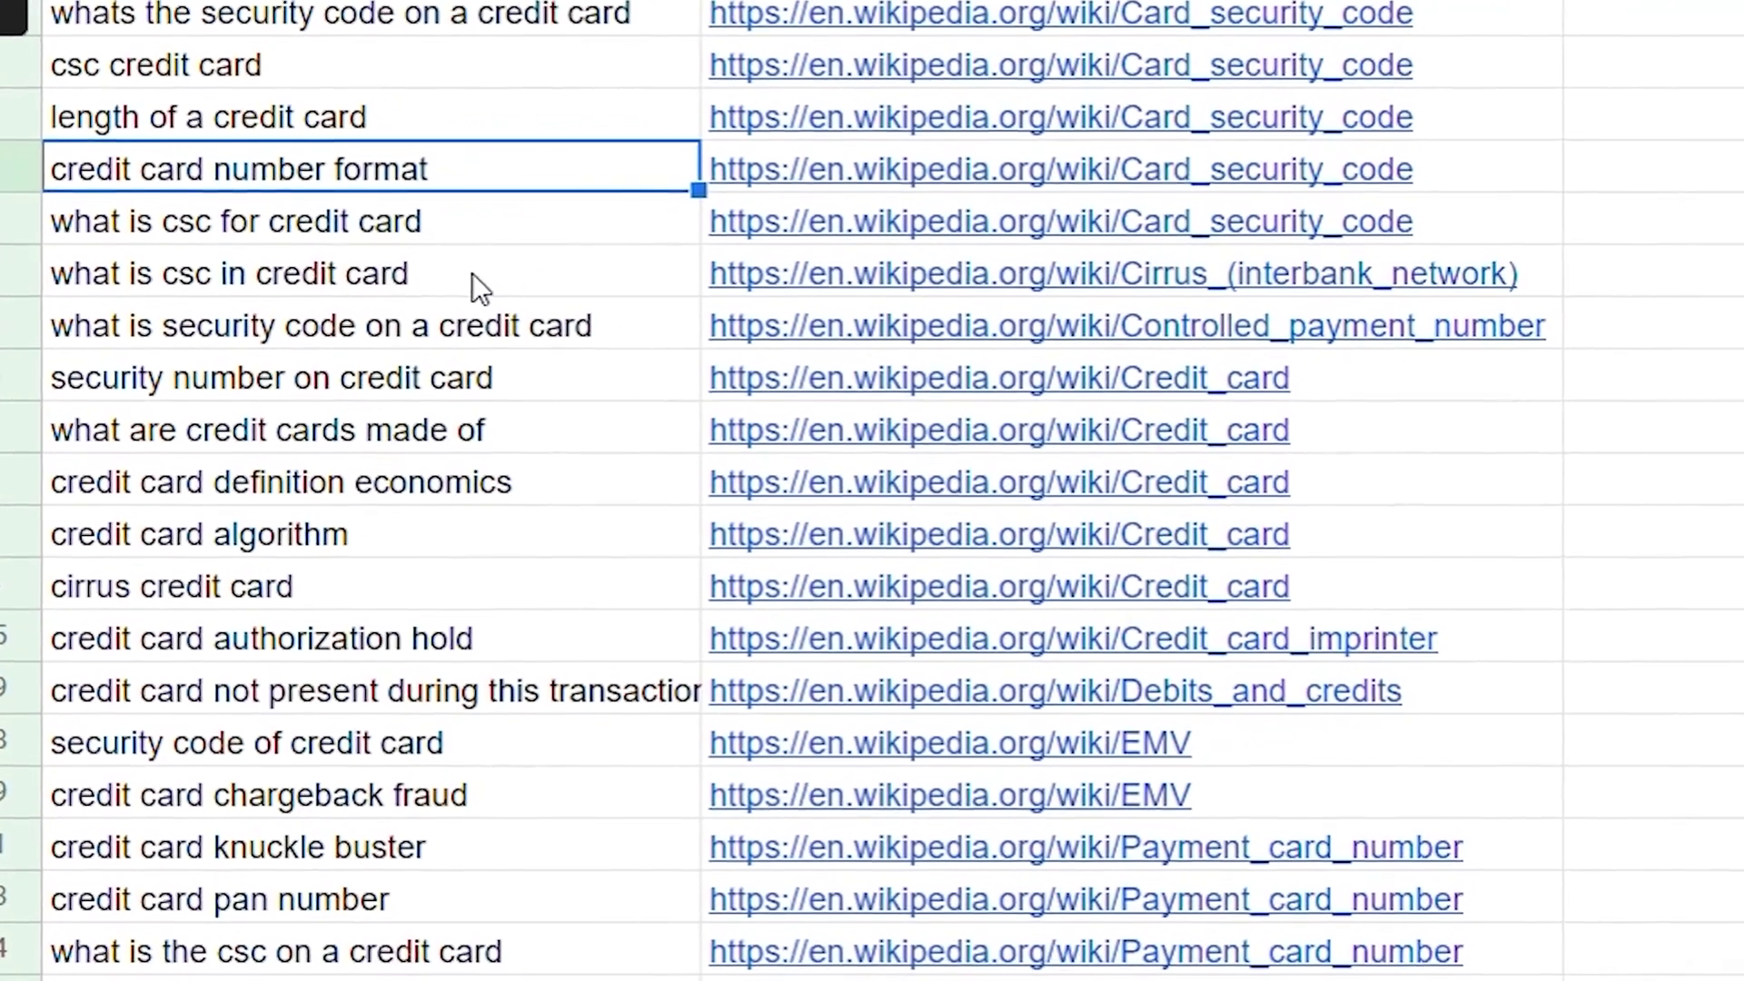
pyautogui.click(491, 299)
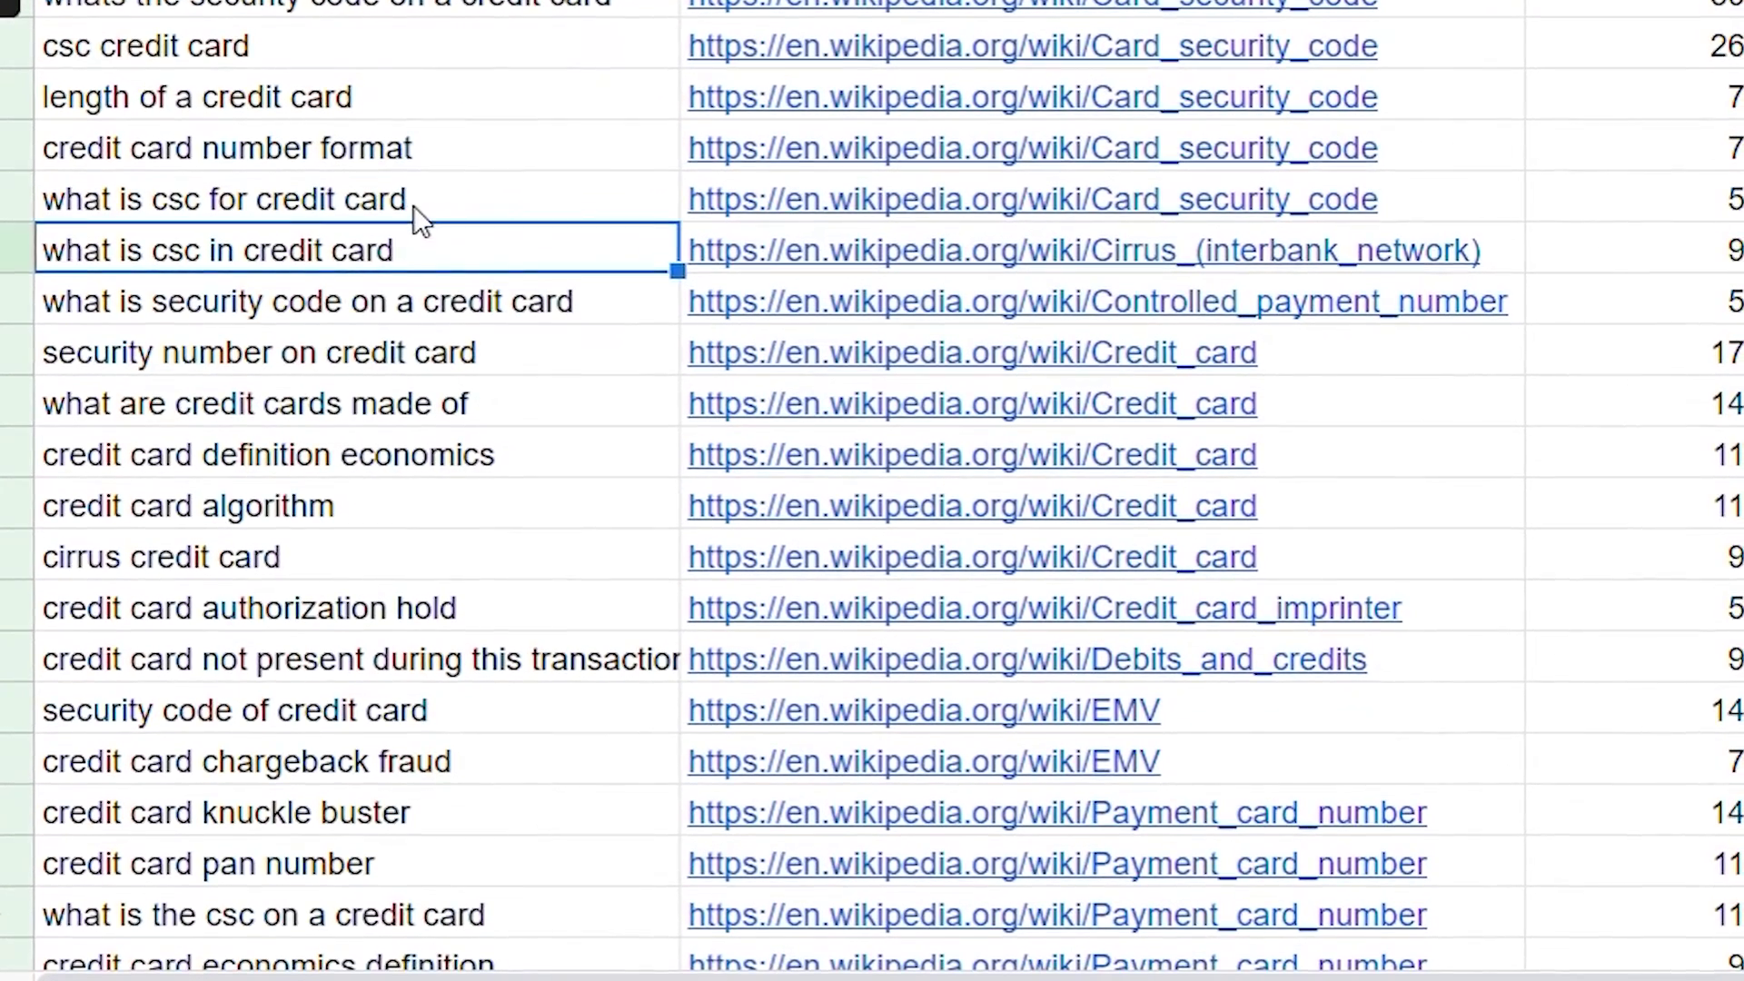
pyautogui.click(412, 205)
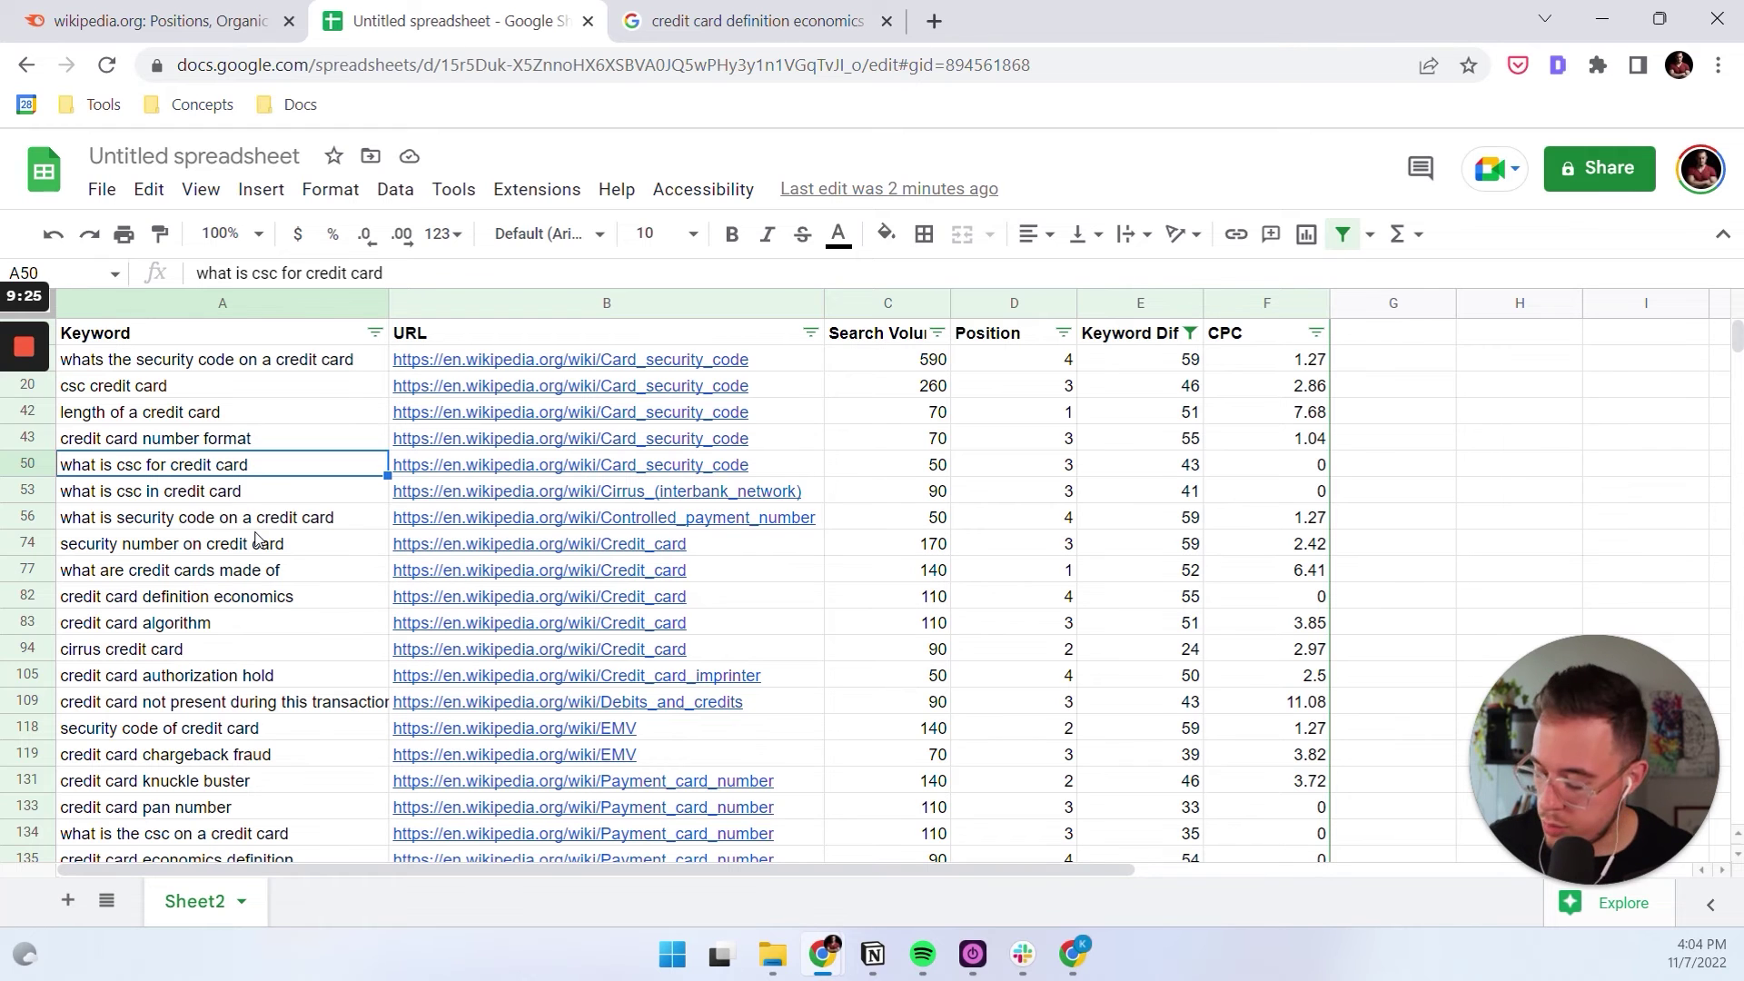
# Search Google in a new tab for 'what is csc for credit card'
pyautogui.hotkey('ctrl', 'c')
pyautogui.hotkey('ctrl', 't')
pyautogui.hotkey('ctrl', 'v')
pyautogui.press('Return')
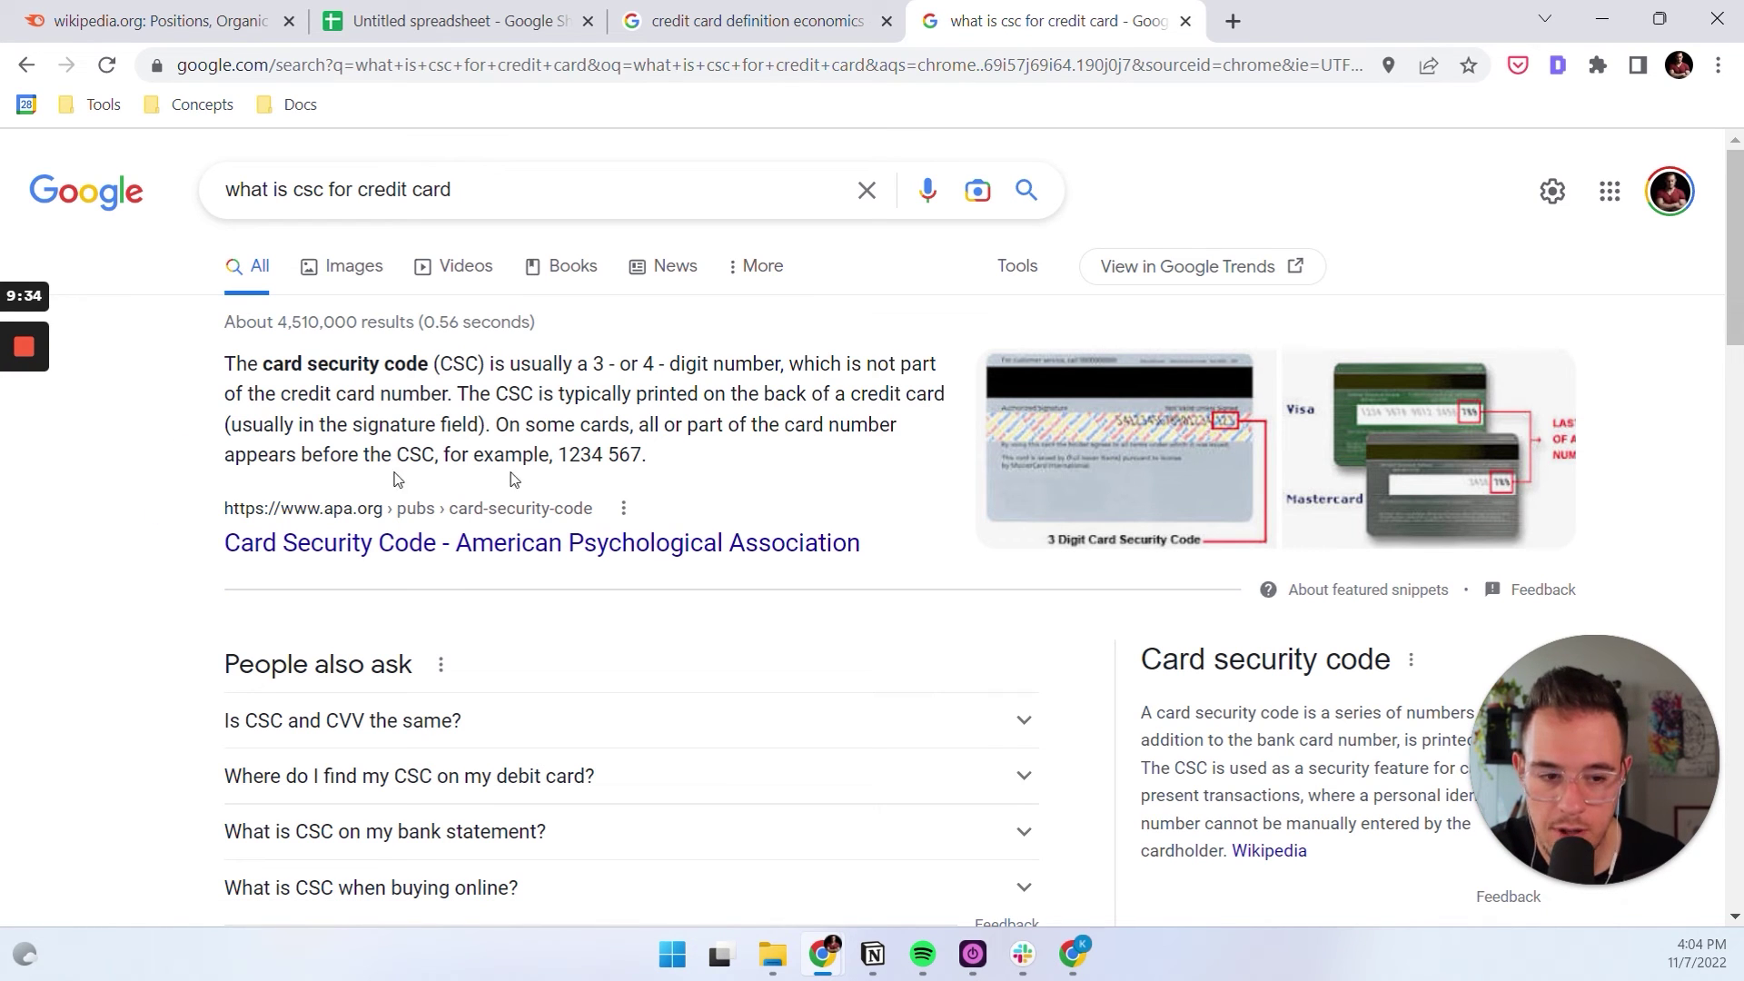
# Check the APA featured snippet's description and source title, then scroll to the Cvent and Wikipedia results
pyautogui.moveTo(673, 460); pyautogui.dragTo(272, 363)
pyautogui.click(273, 364)
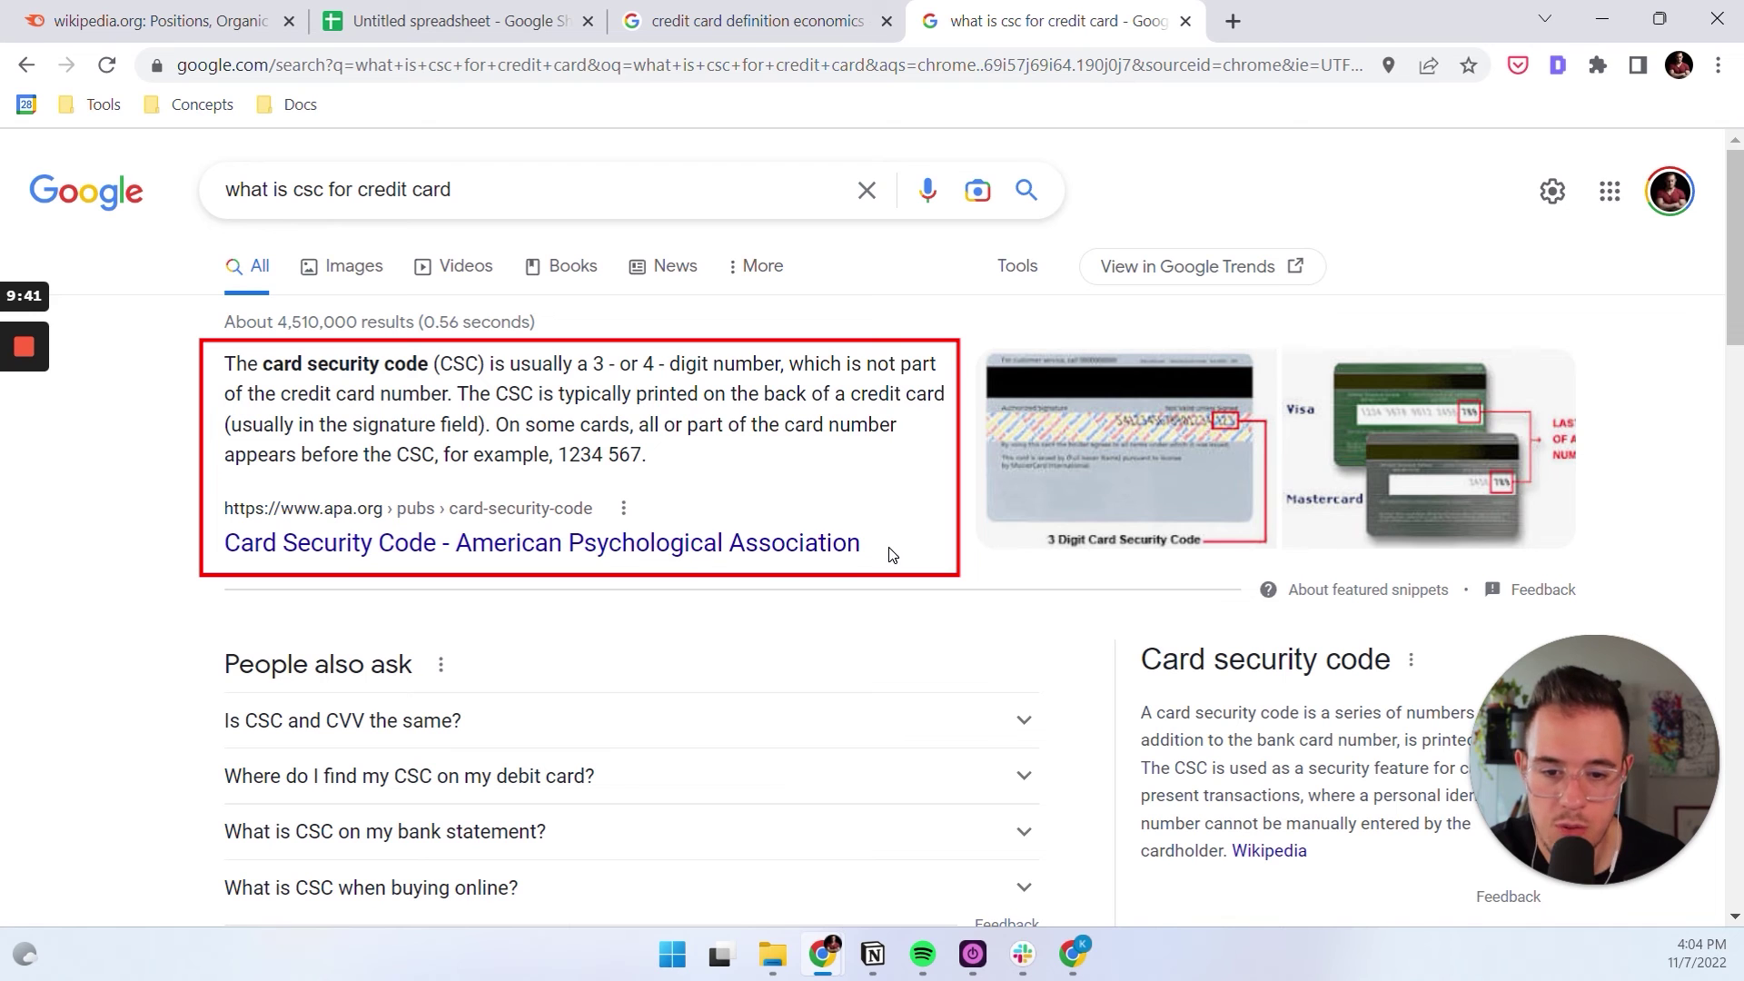
pyautogui.moveTo(890, 554); pyautogui.dragTo(300, 454)
pyautogui.click(300, 454)
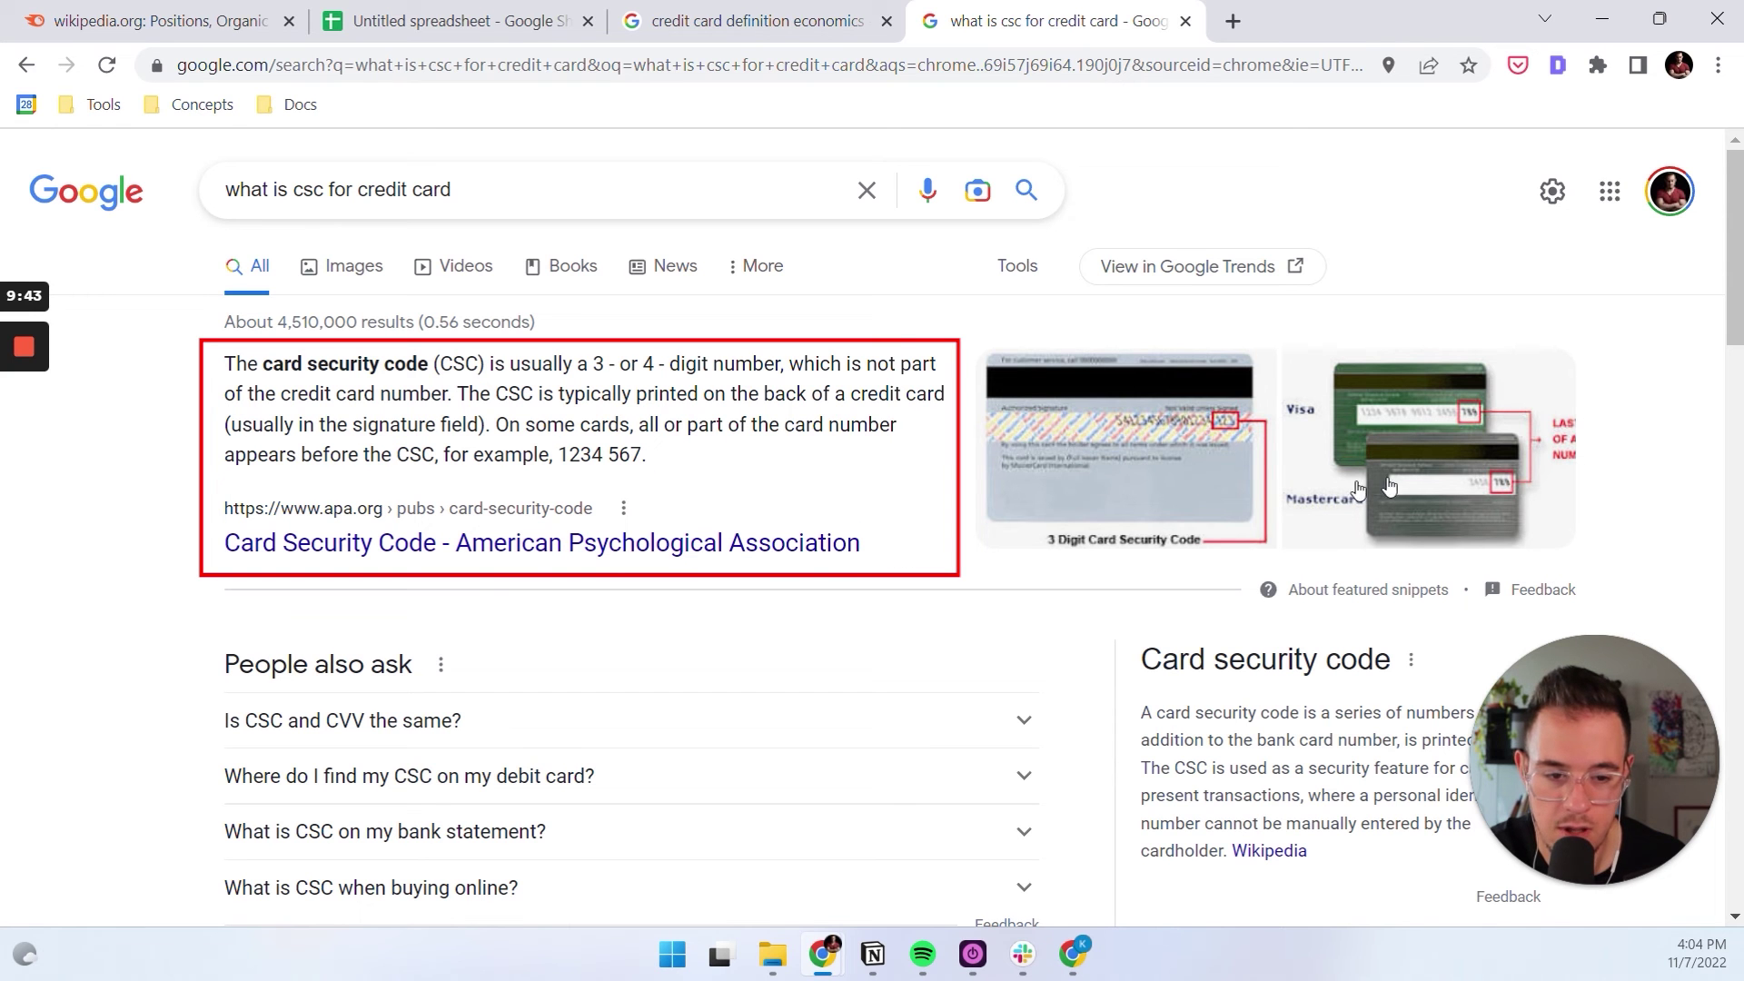
pyautogui.scroll(-5, 845, 490)
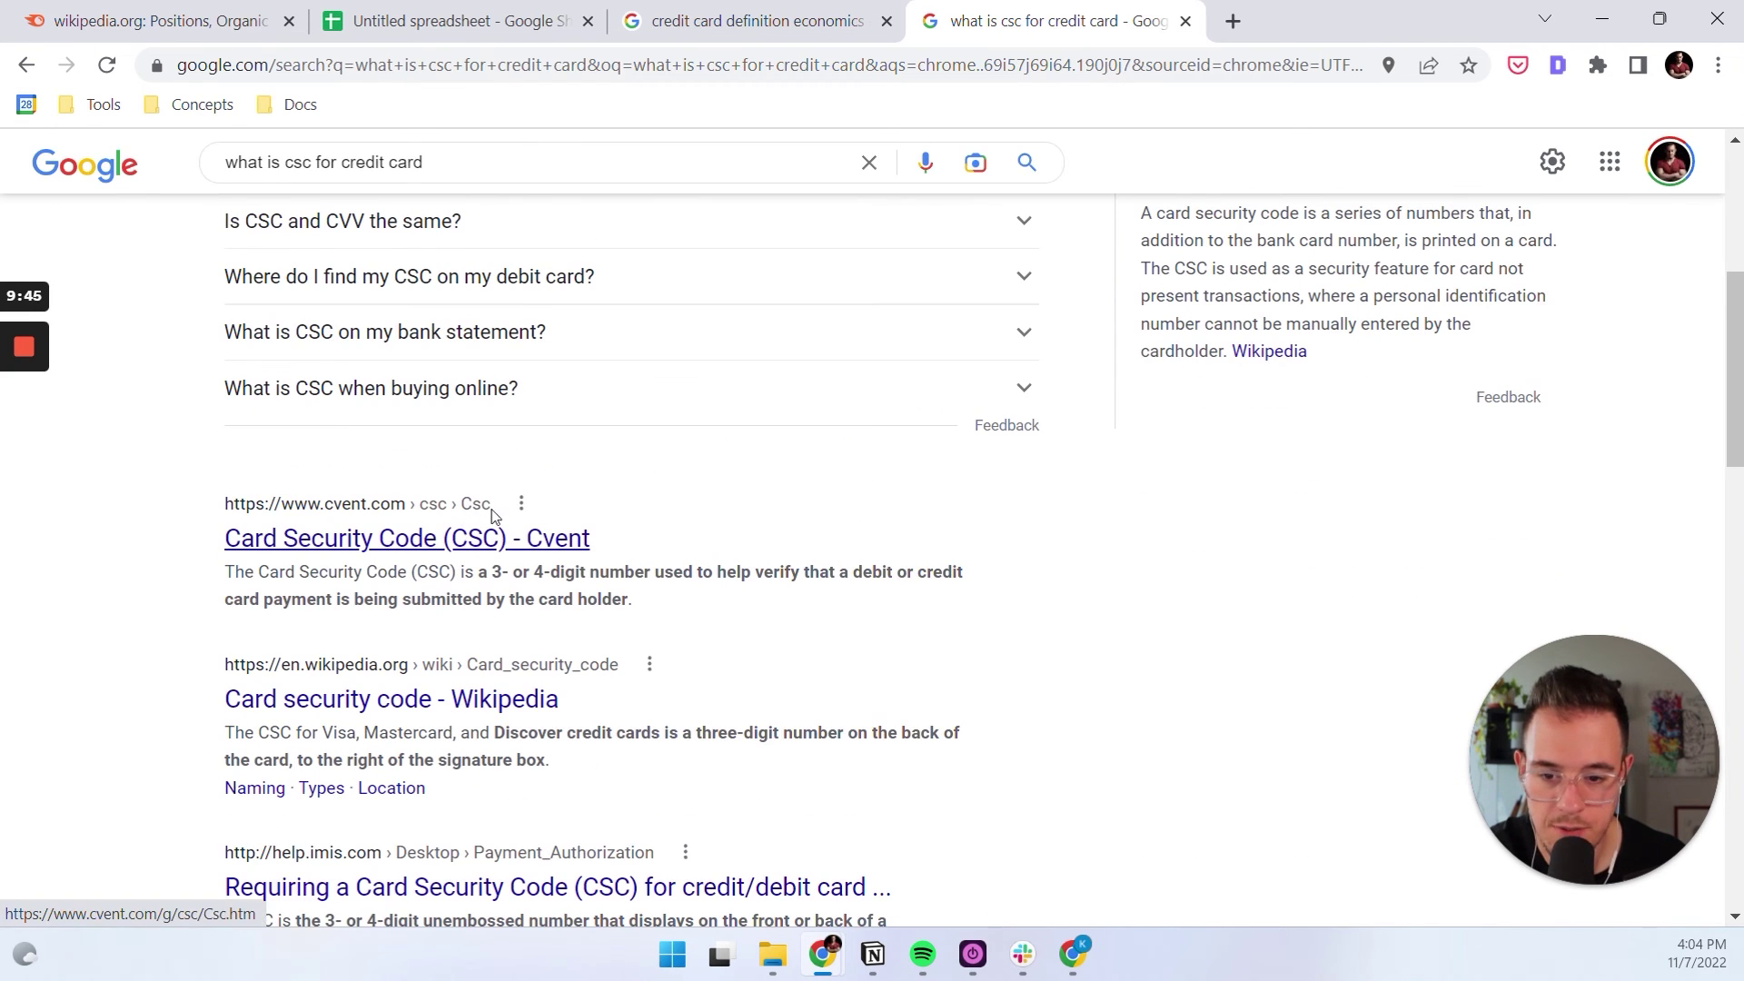